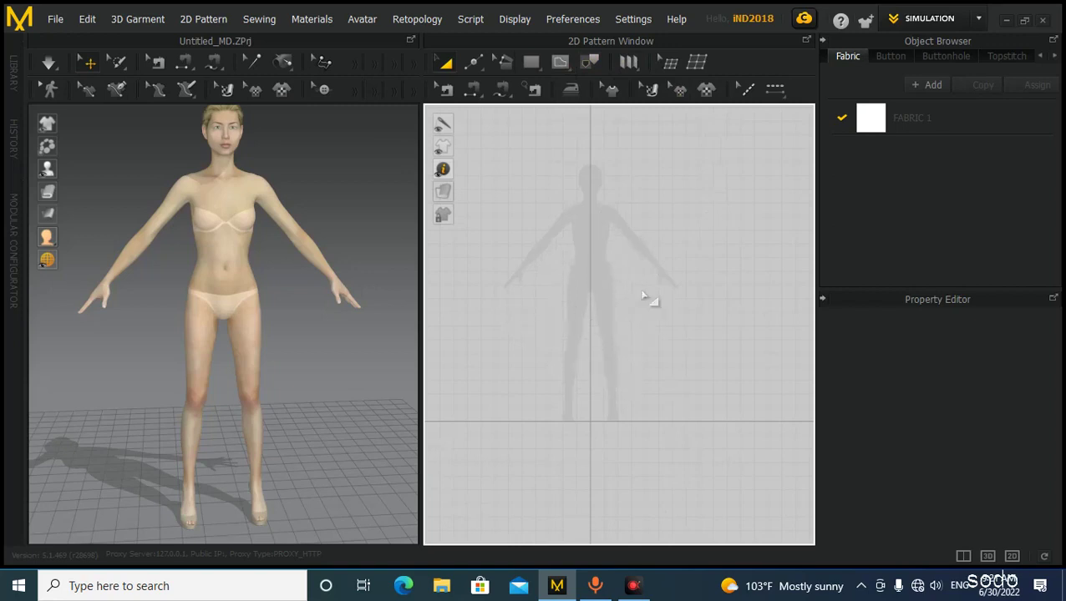
pyautogui.scroll(3, 576, 317)
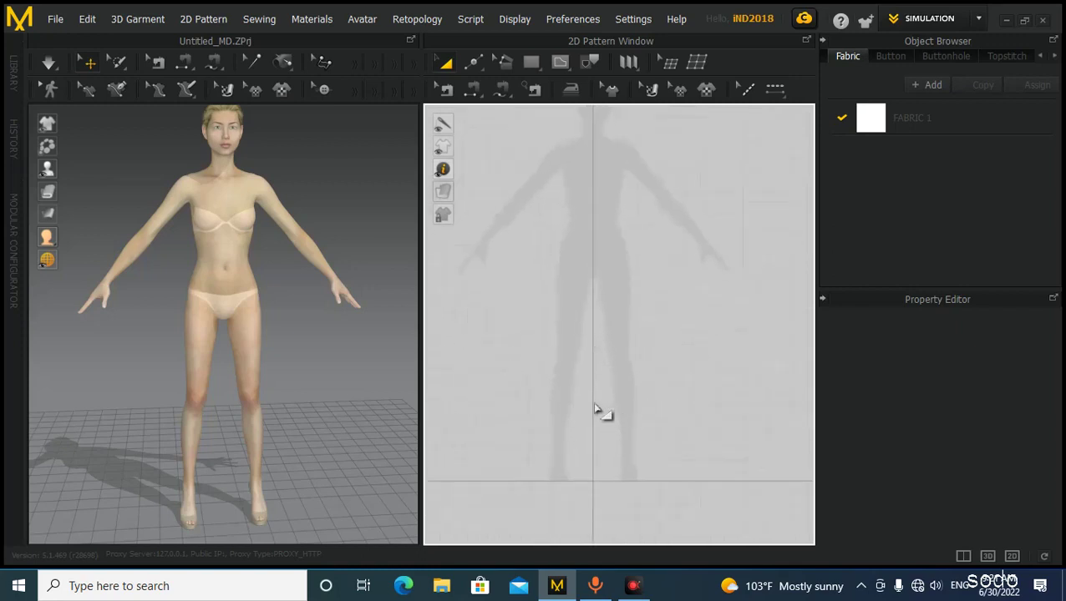
pyautogui.scroll(-2, 610, 444)
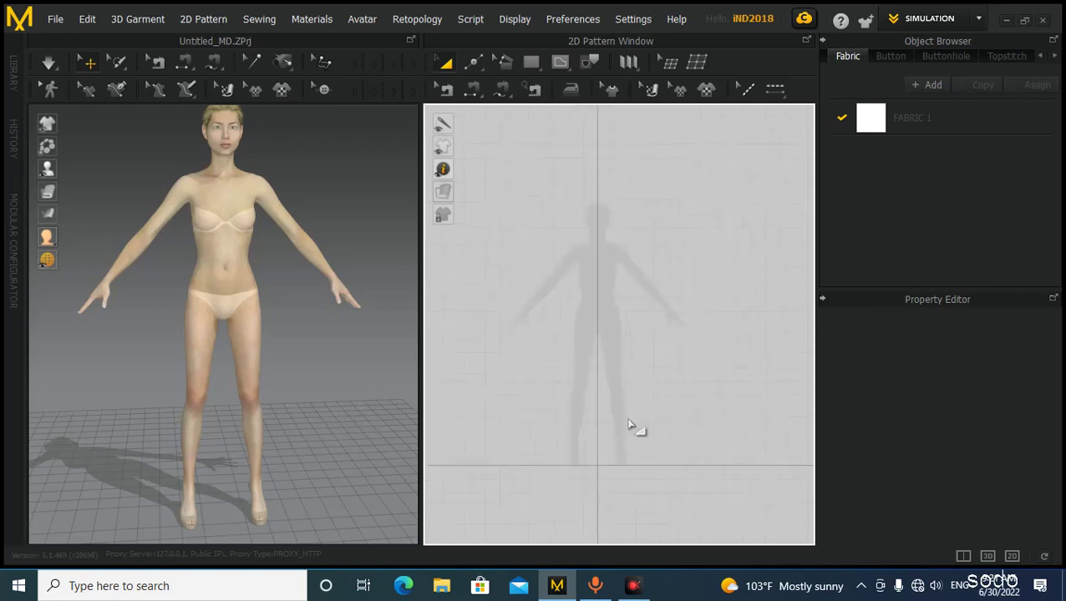
pyautogui.rightClick(594, 331)
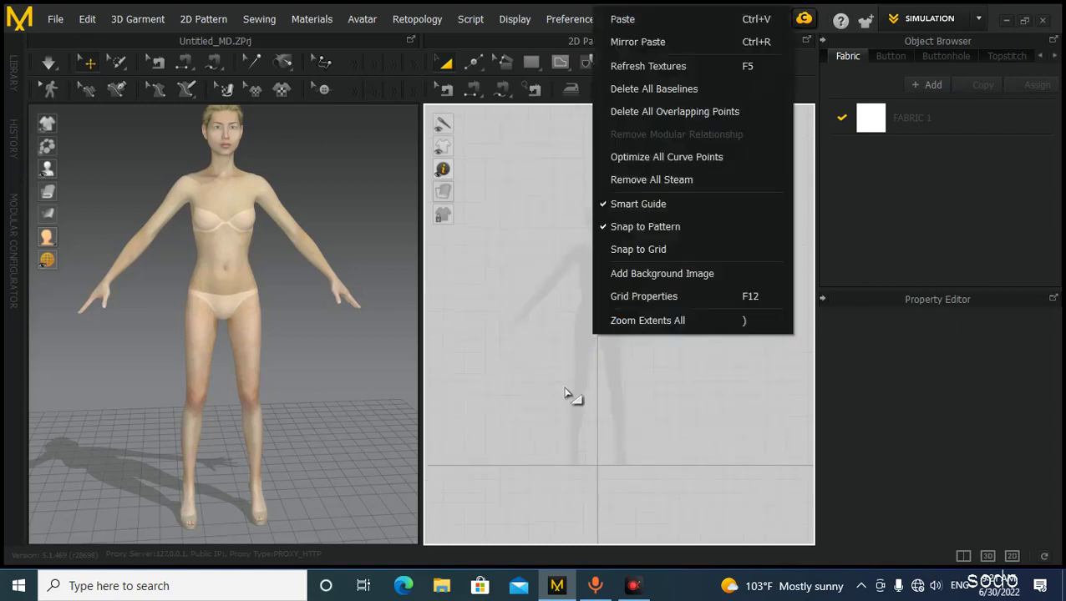
pyautogui.click(628, 378)
pyautogui.scroll(2, 629, 399)
pyautogui.scroll(-1, 633, 398)
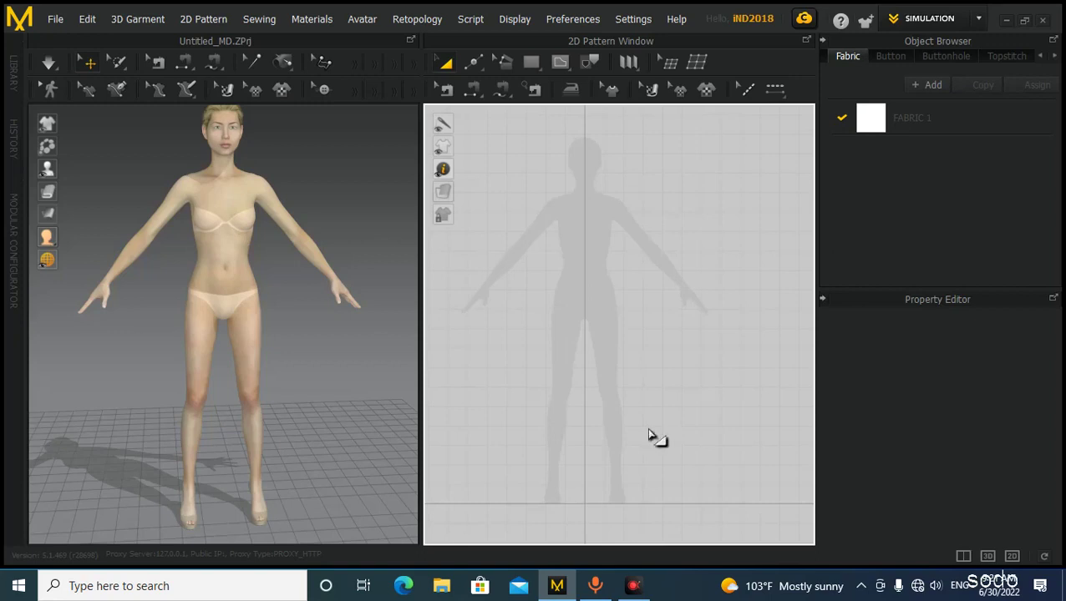
pyautogui.scroll(-3, 635, 442)
pyautogui.scroll(3, 620, 362)
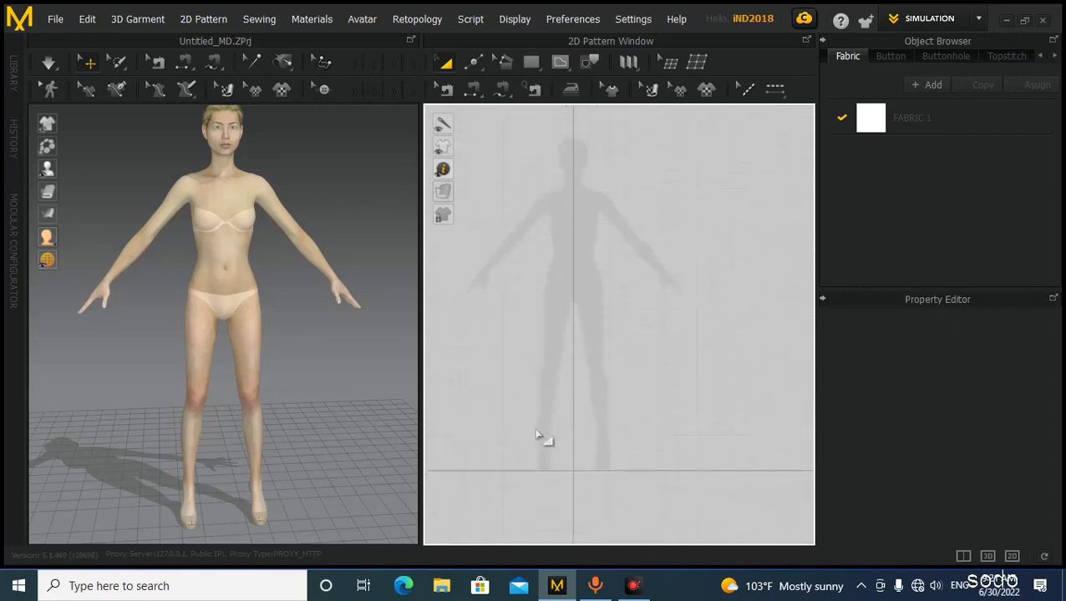
pyautogui.moveTo(564, 392); pyautogui.dragTo(595, 380, button='middle')
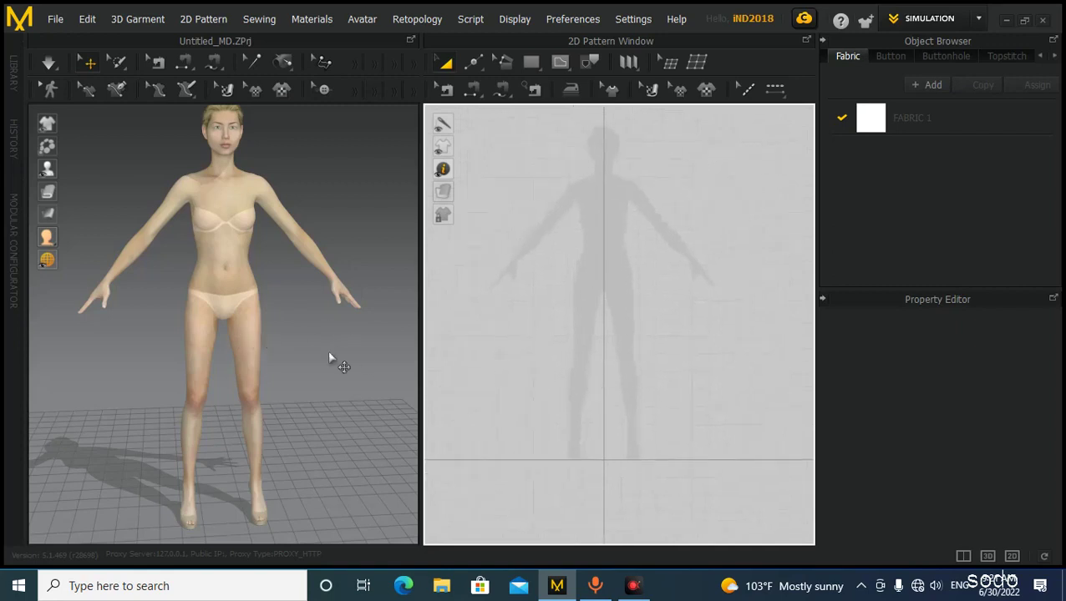
pyautogui.moveTo(351, 389); pyautogui.dragTo(306, 400, button='right')
pyautogui.click(404, 385)
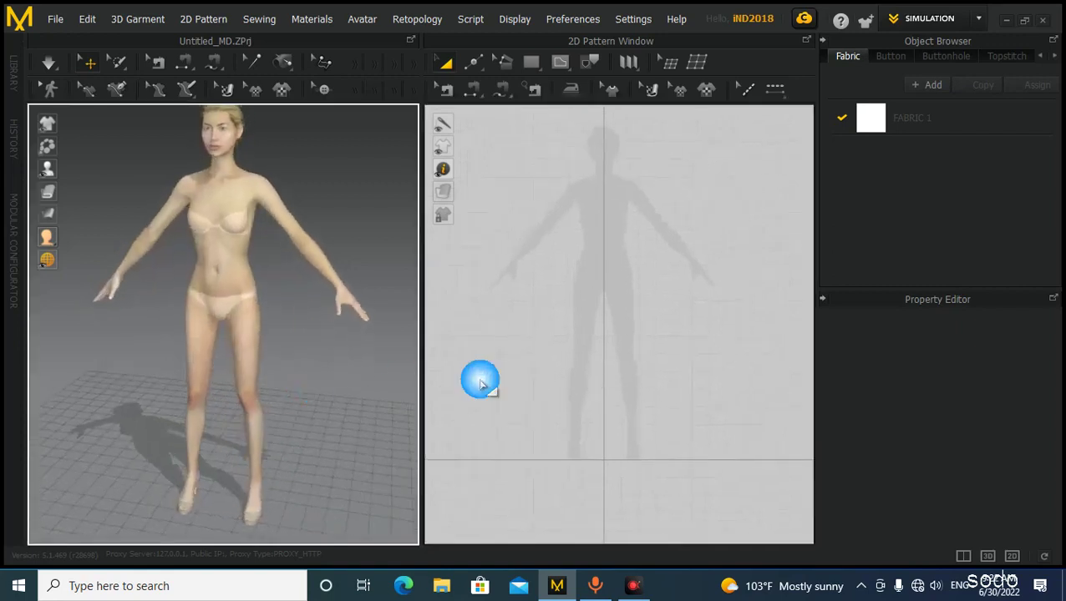
pyautogui.moveTo(576, 369); pyautogui.dragTo(571, 388, button='right')
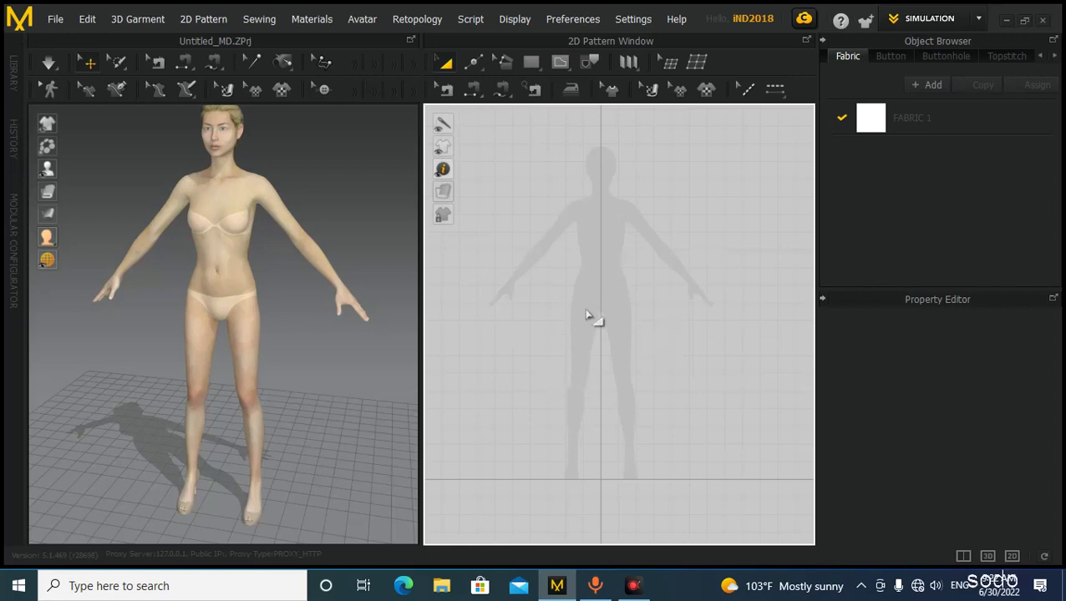
pyautogui.scroll(-2, 487, 404)
pyautogui.moveTo(564, 417); pyautogui.dragTo(584, 381, button='middle')
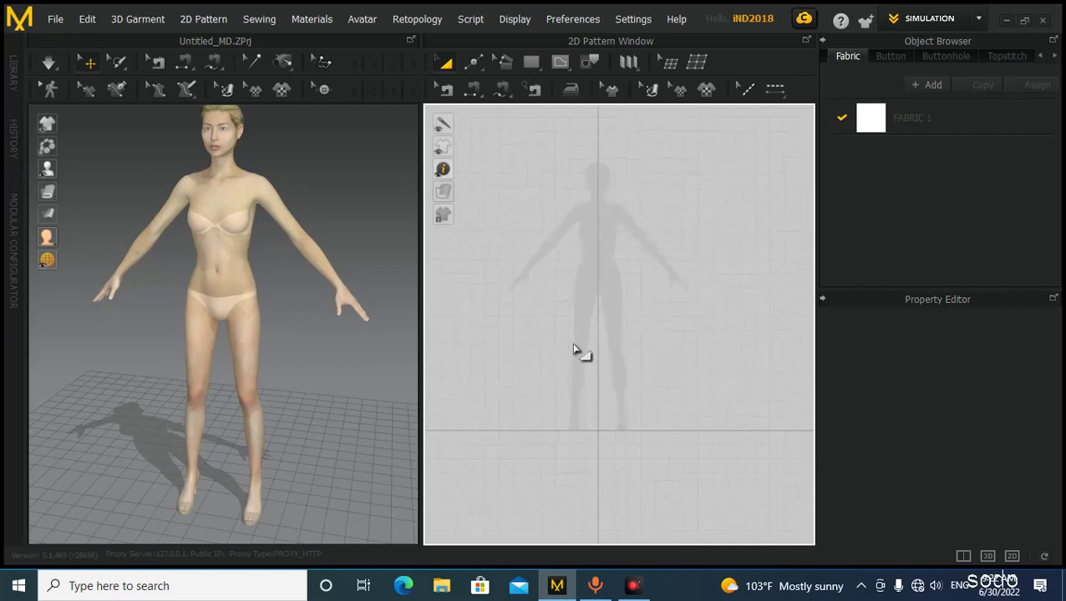
pyautogui.scroll(2, 607, 305)
pyautogui.moveTo(609, 328)
pyautogui.mouseDown(button='middle')
pyautogui.moveTo(603, 305)
pyautogui.moveTo(602, 314)
pyautogui.mouseUp(button='middle')
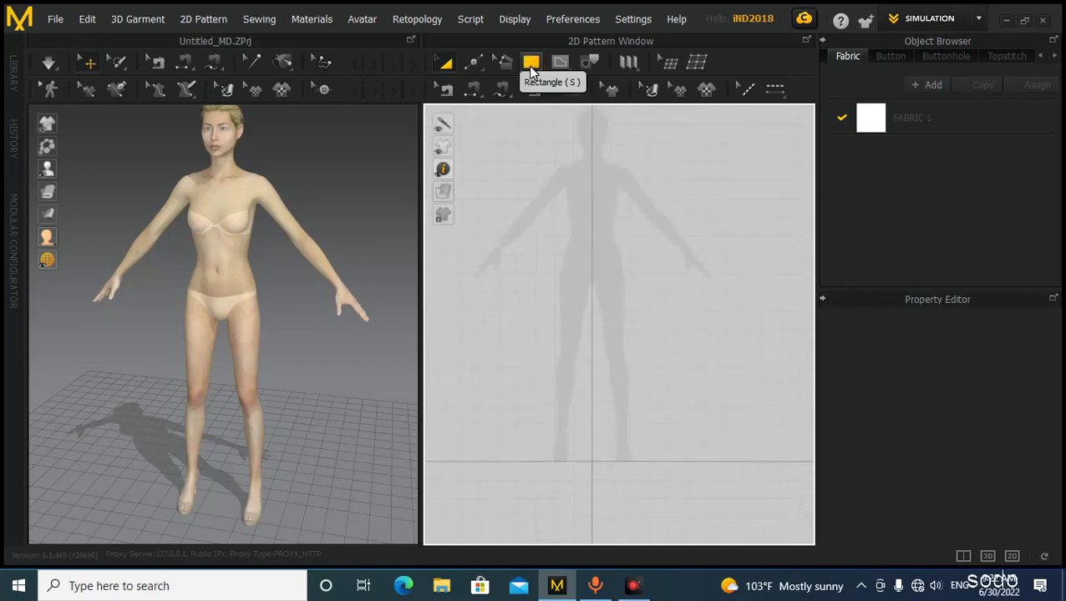
# Draw a freehand rectangular pattern about 31 cm wide and 119 cm tall over the silhouette's leg, ending at the vertical centre line.
pyautogui.click(530, 67)
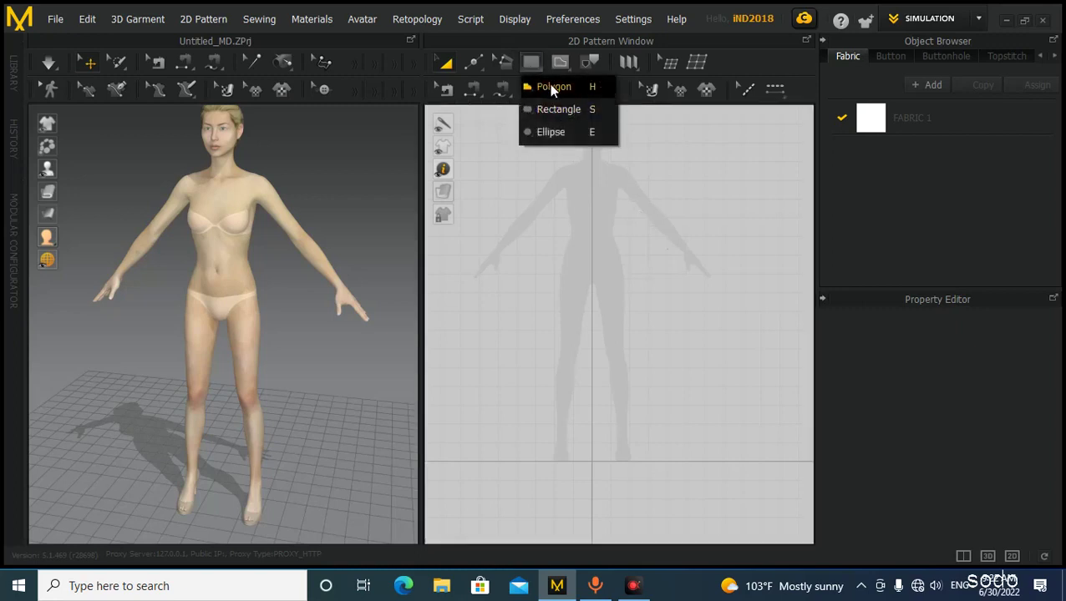
pyautogui.click(551, 88)
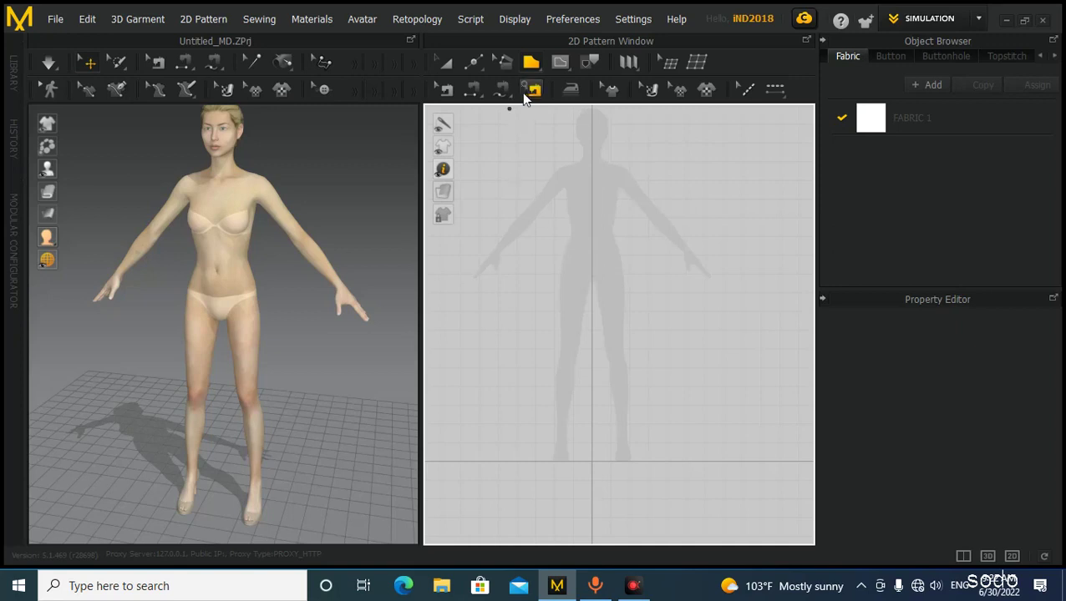
pyautogui.click(530, 66)
pyautogui.click(540, 107)
pyautogui.moveTo(533, 239); pyautogui.dragTo(592, 462)
pyautogui.click(504, 418)
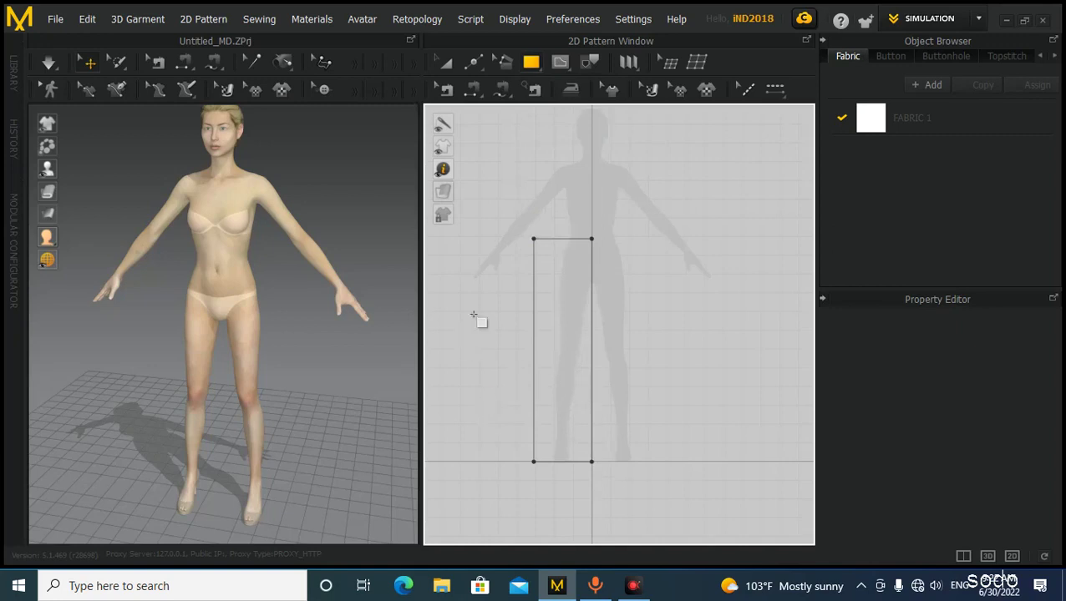
# Create a second rectangular pattern with a width of 50 cm and a height of 100 cm beside the silhouette.
pyautogui.click(686, 261)
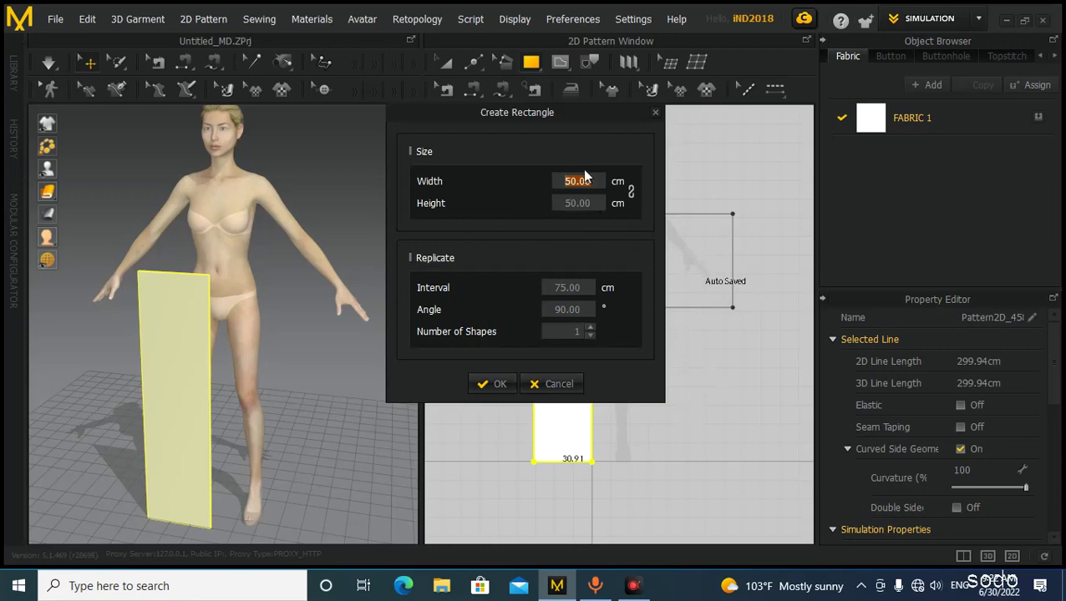
pyautogui.moveTo(589, 124); pyautogui.dragTo(436, 147)
pyautogui.click(415, 233)
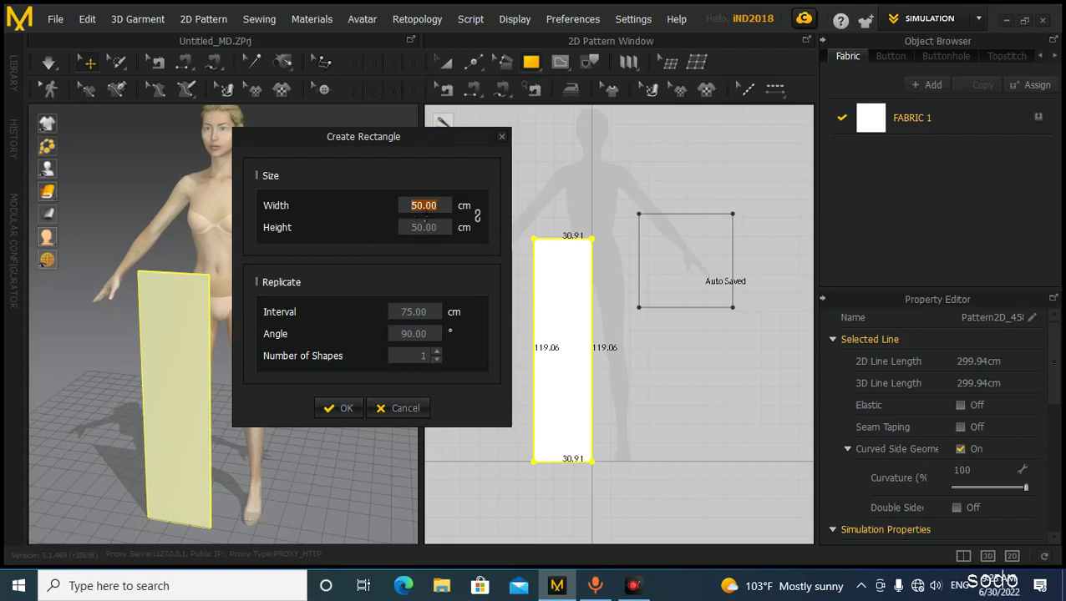
pyautogui.click(424, 228)
pyautogui.write('100')
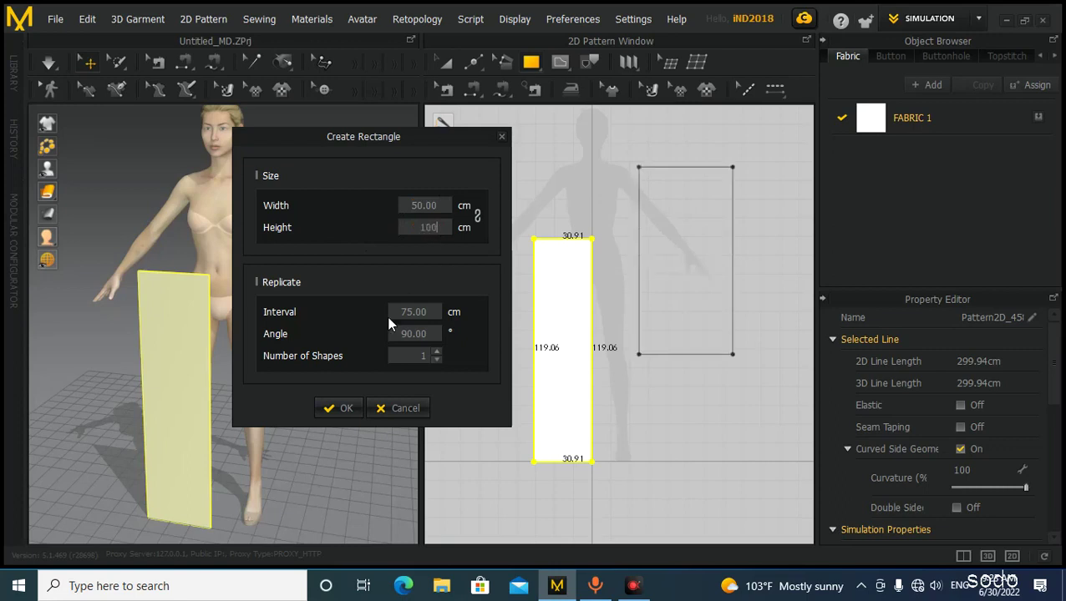
pyautogui.click(346, 410)
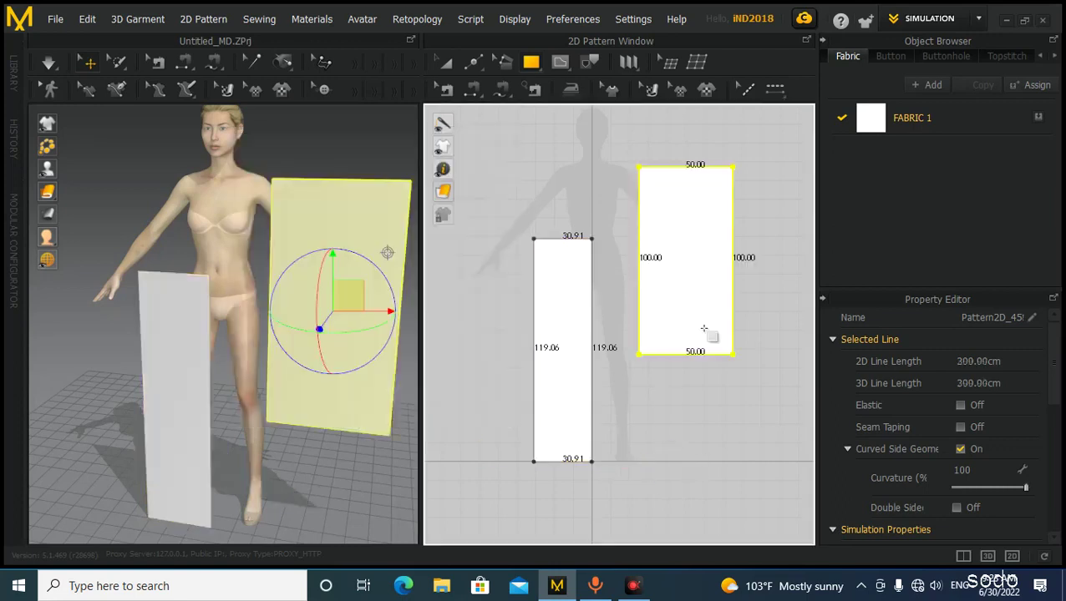
# Delete the narrow freehand rectangle and move the 50 × 100 cm pattern against the vertical centre line over the silhouette's legs.
pyautogui.click(445, 63)
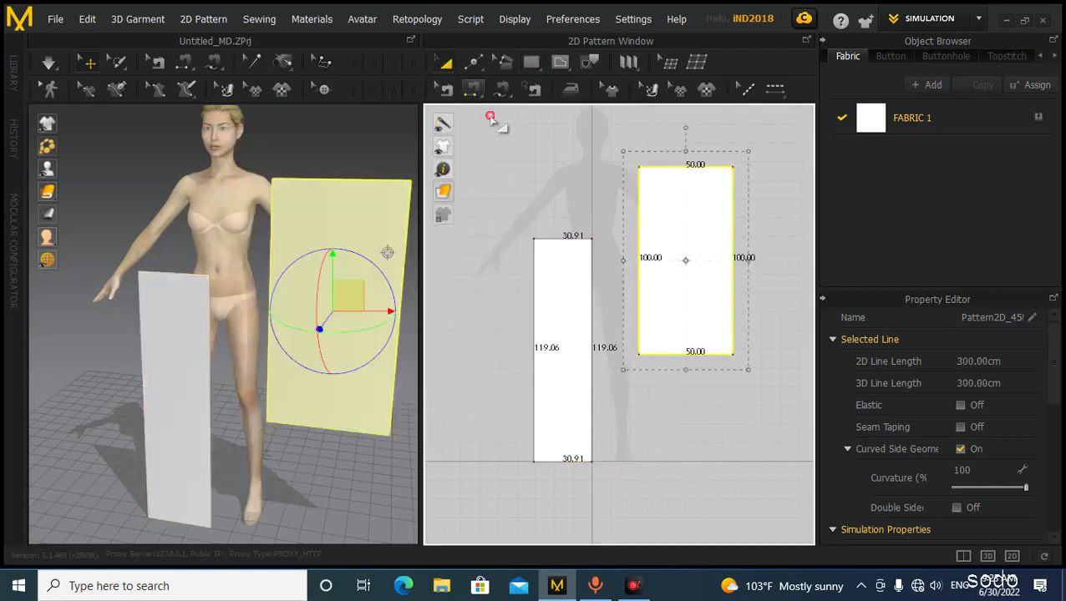
pyautogui.click(568, 295)
pyautogui.press('Delete')
pyautogui.moveTo(695, 295); pyautogui.dragTo(556, 407)
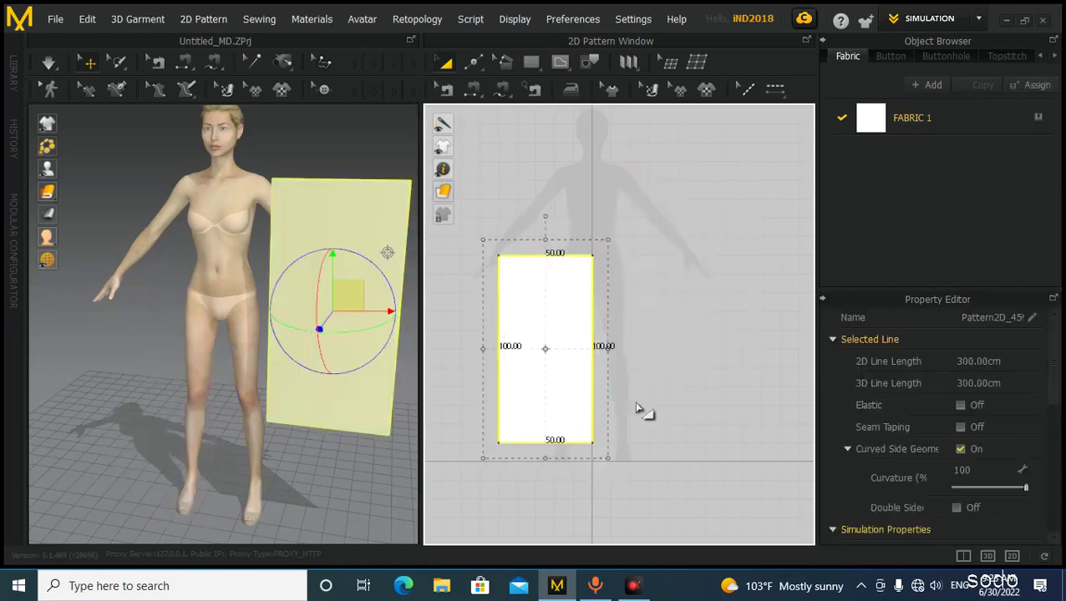
pyautogui.click(610, 338)
pyautogui.click(593, 342)
# Position the rectangular pattern piece in front of the avatar's legs in the 3D view and deselect it.
pyautogui.click(368, 329)
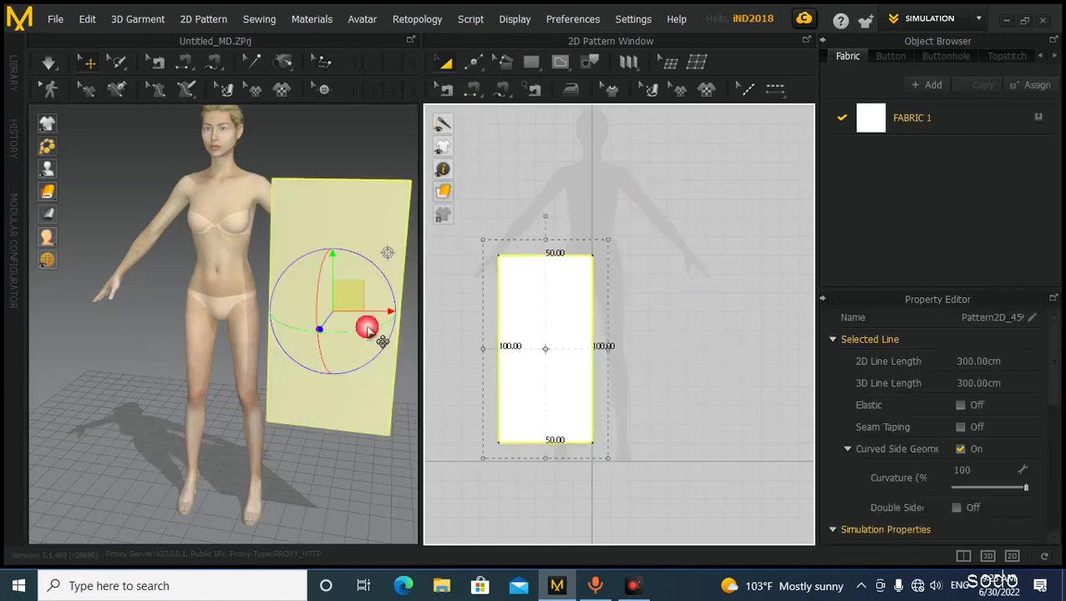
pyautogui.moveTo(362, 303); pyautogui.dragTo(222, 396)
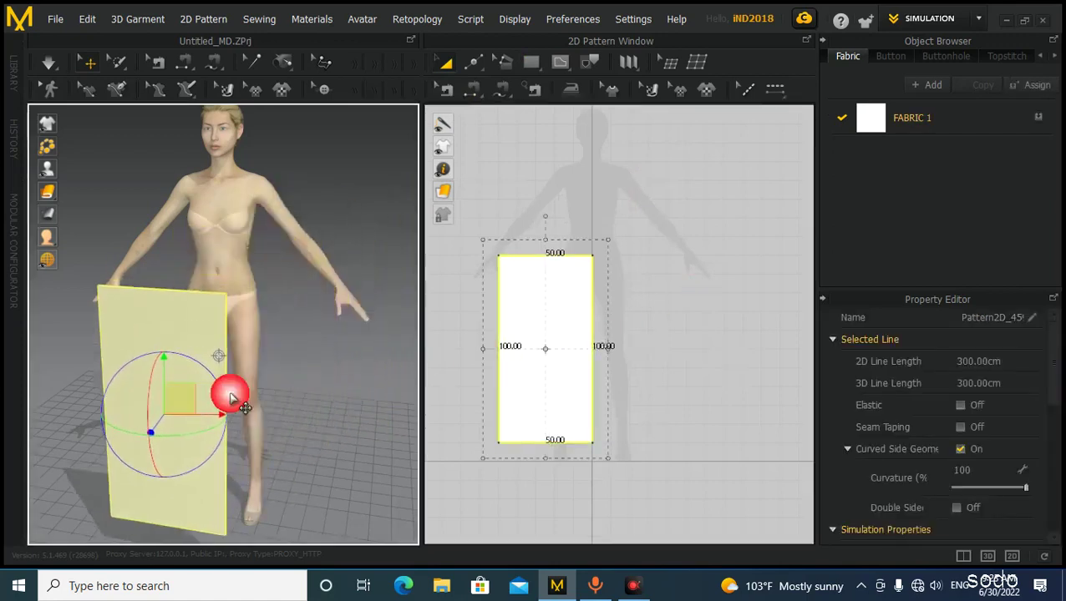
pyautogui.moveTo(224, 396); pyautogui.dragTo(285, 387, button='right')
pyautogui.moveTo(285, 387); pyautogui.dragTo(278, 377, button='middle')
pyautogui.scroll(-2, 566, 383)
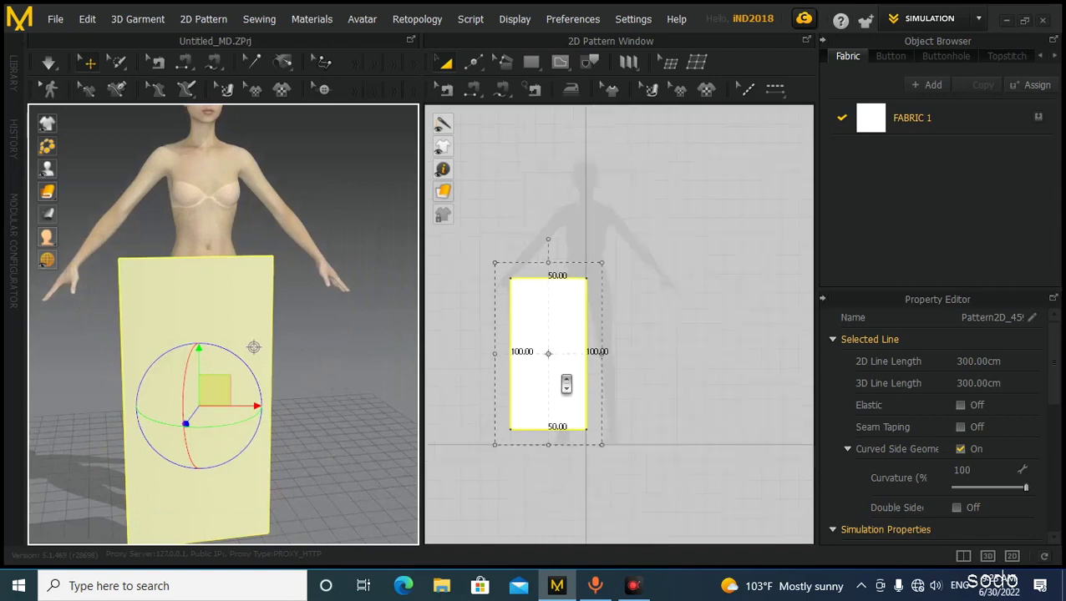
pyautogui.moveTo(567, 384); pyautogui.dragTo(585, 346, button='middle')
pyautogui.scroll(2, 584, 348)
pyautogui.scroll(-2, 583, 349)
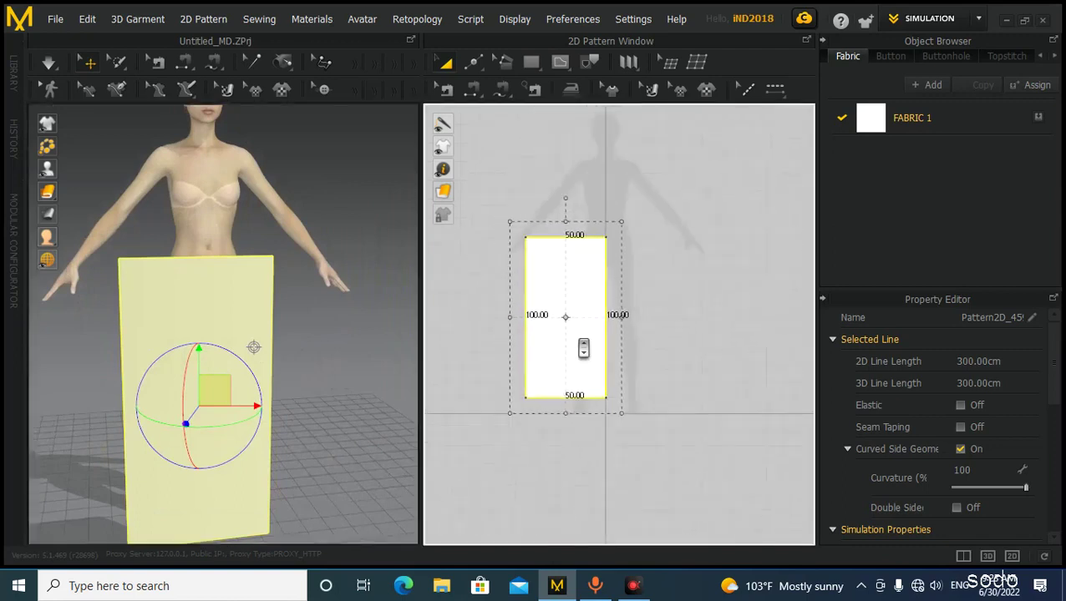
pyautogui.click(668, 322)
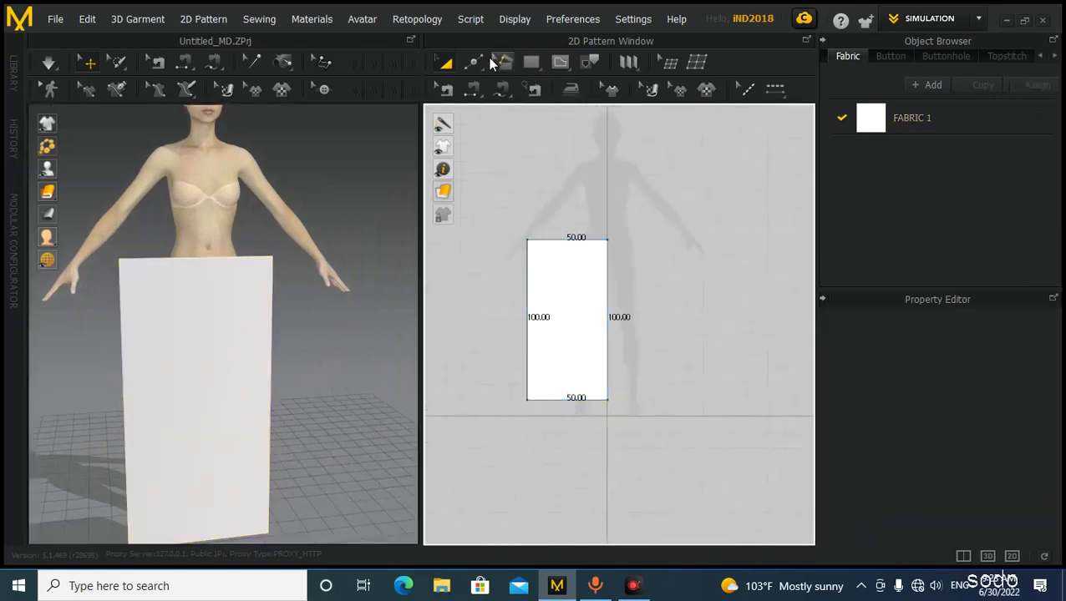
# Split the pattern's outer left edge into two lines with Add Point/Split Line, setting Line 1 to 20 cm from the top.
pyautogui.click(476, 65)
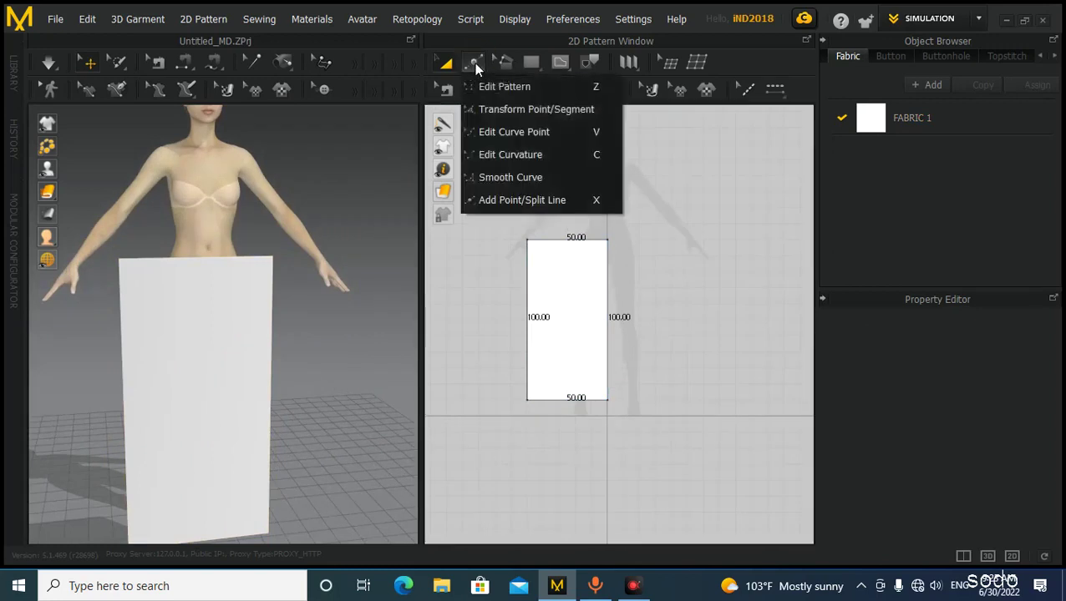
pyautogui.click(508, 200)
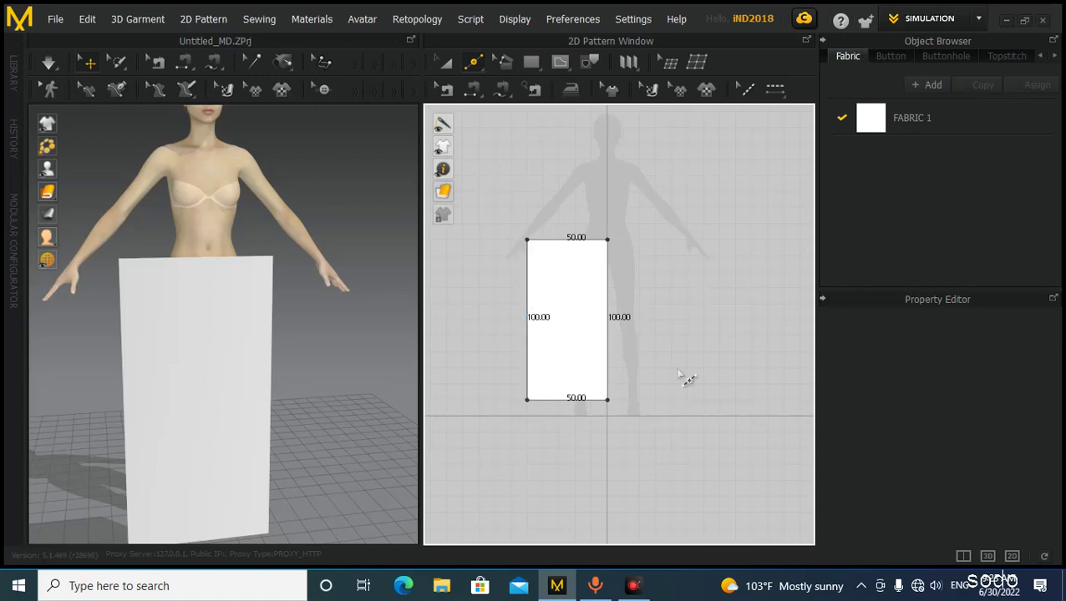
pyautogui.click(529, 292)
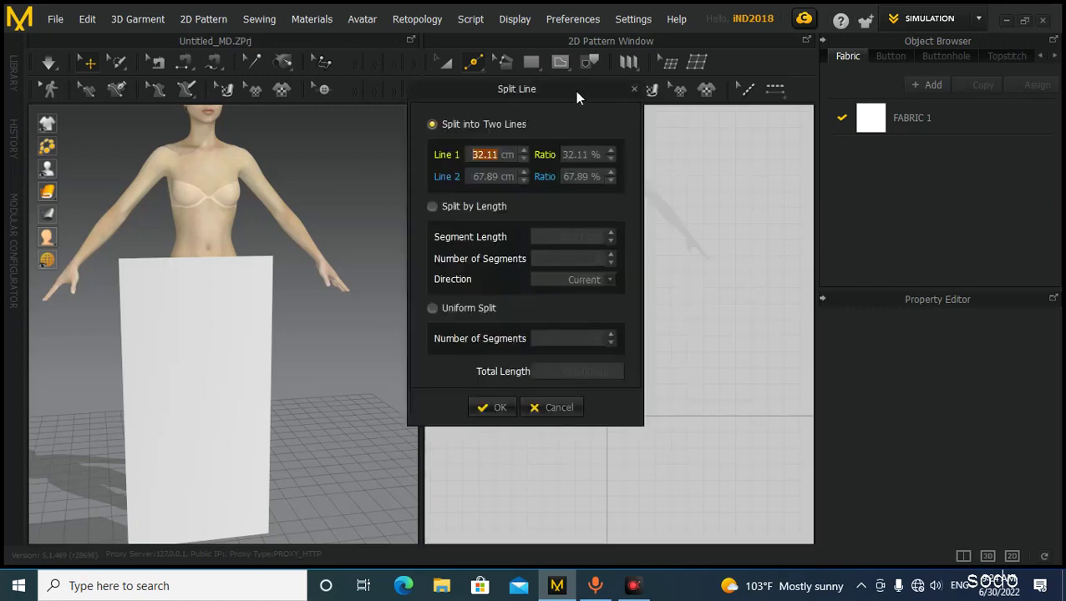
pyautogui.moveTo(577, 98); pyautogui.dragTo(367, 114)
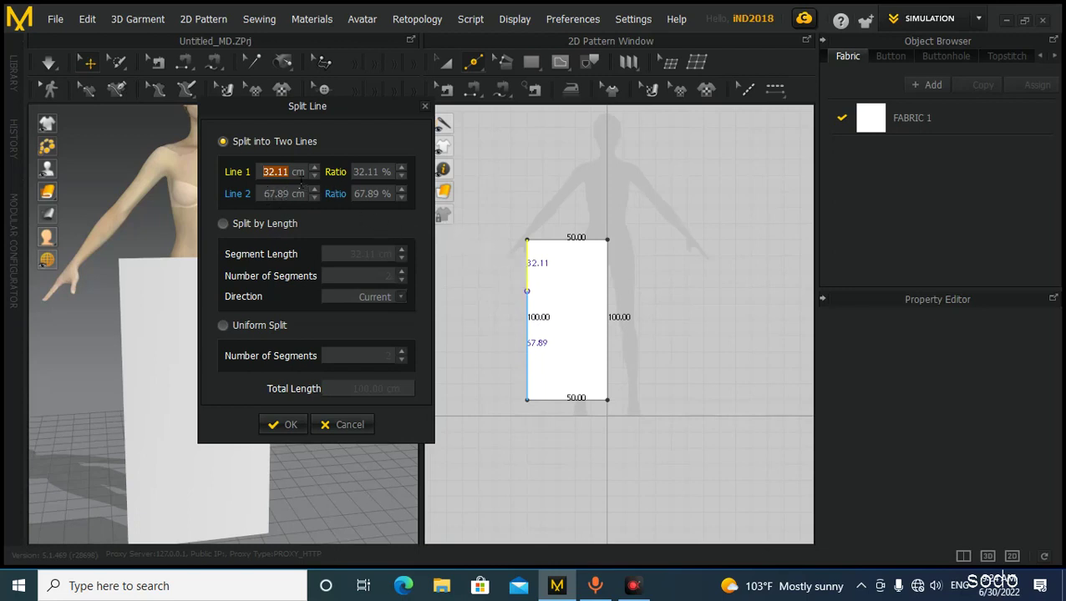
pyautogui.write('20')
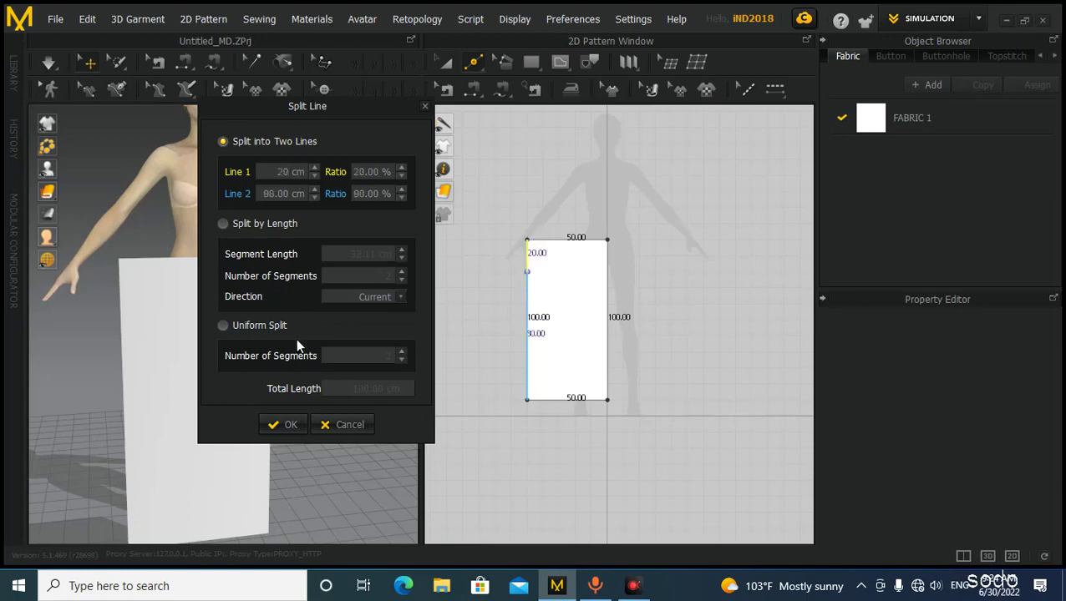
pyautogui.click(302, 426)
pyautogui.click(527, 272)
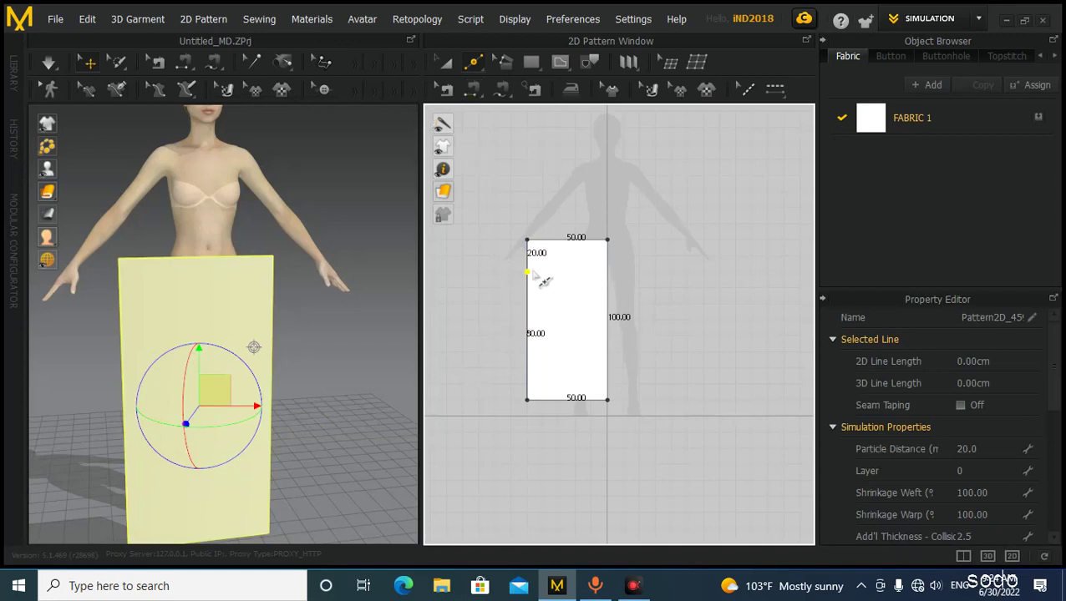
# Split the pattern's right edge on the centre line into two lines, setting Line 1 to 30 cm from the top.
pyautogui.moveTo(603, 307); pyautogui.dragTo(608, 288, button='middle')
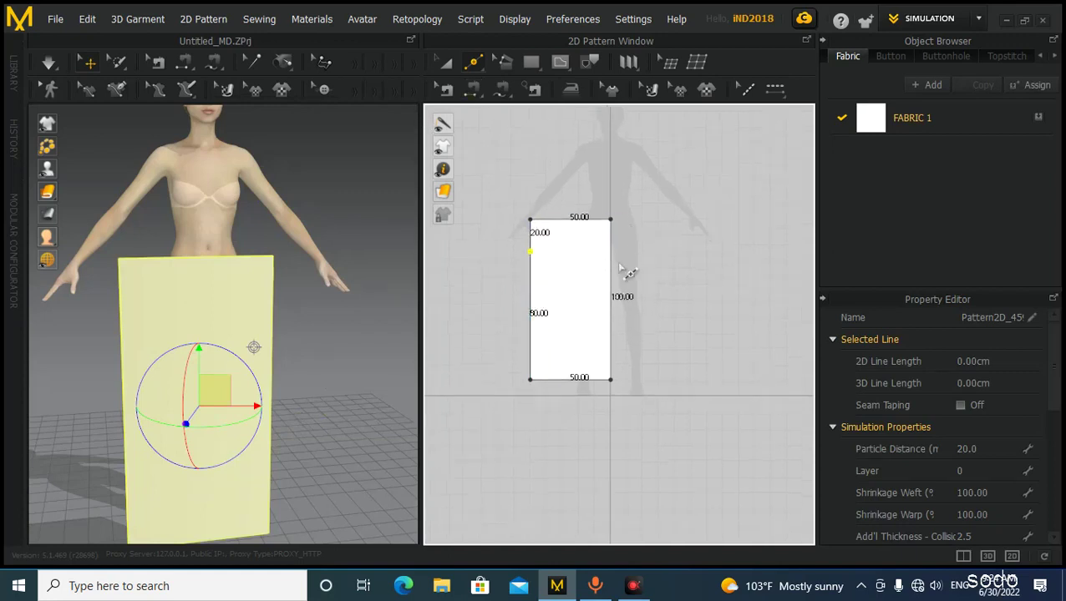
pyautogui.rightClick(611, 272)
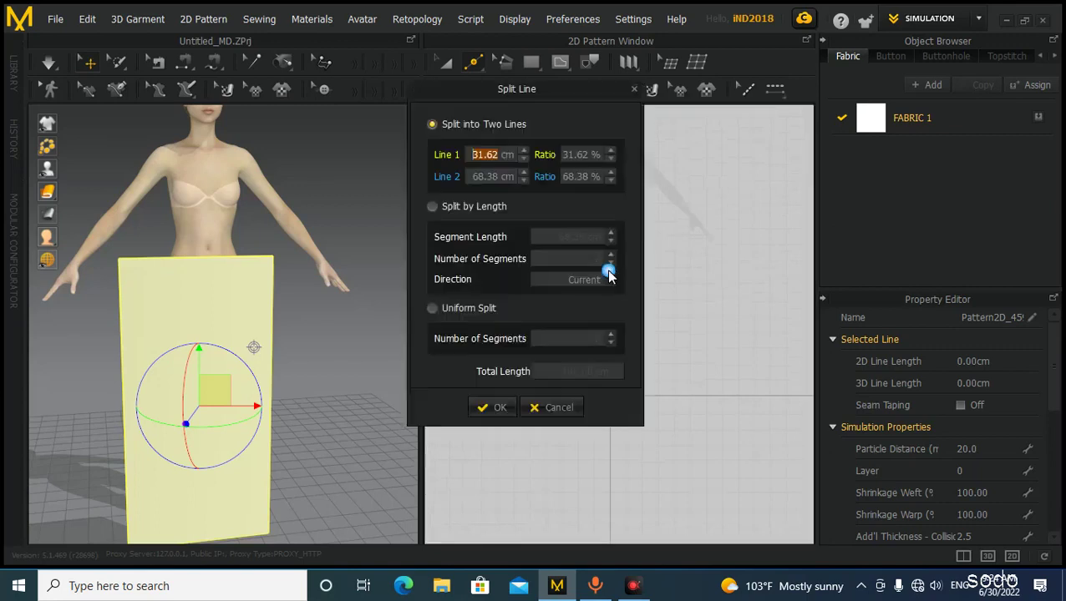
pyautogui.moveTo(576, 88); pyautogui.dragTo(384, 109)
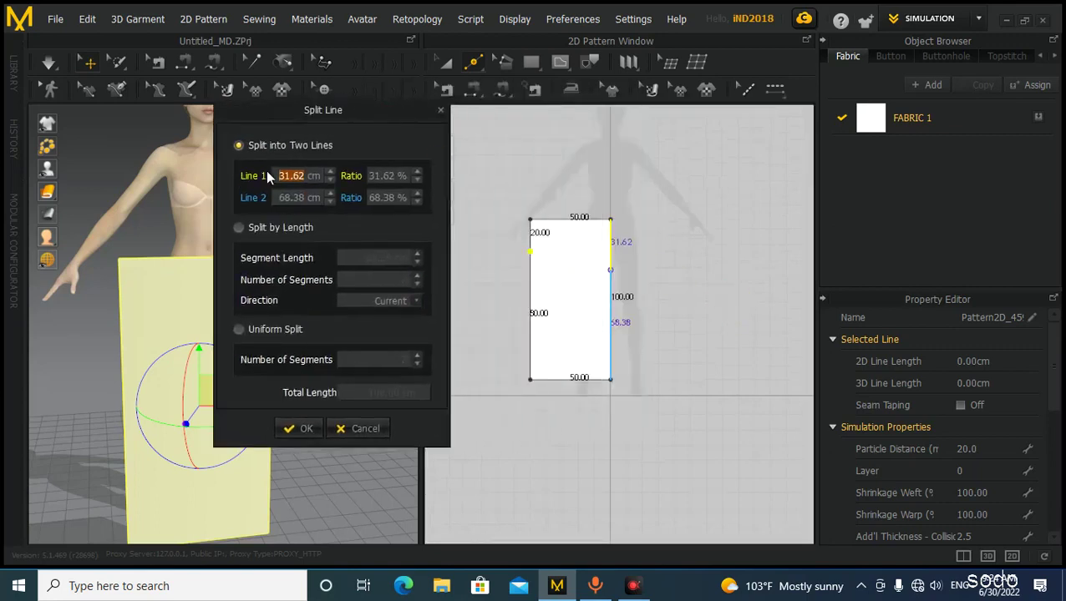
pyautogui.write('30')
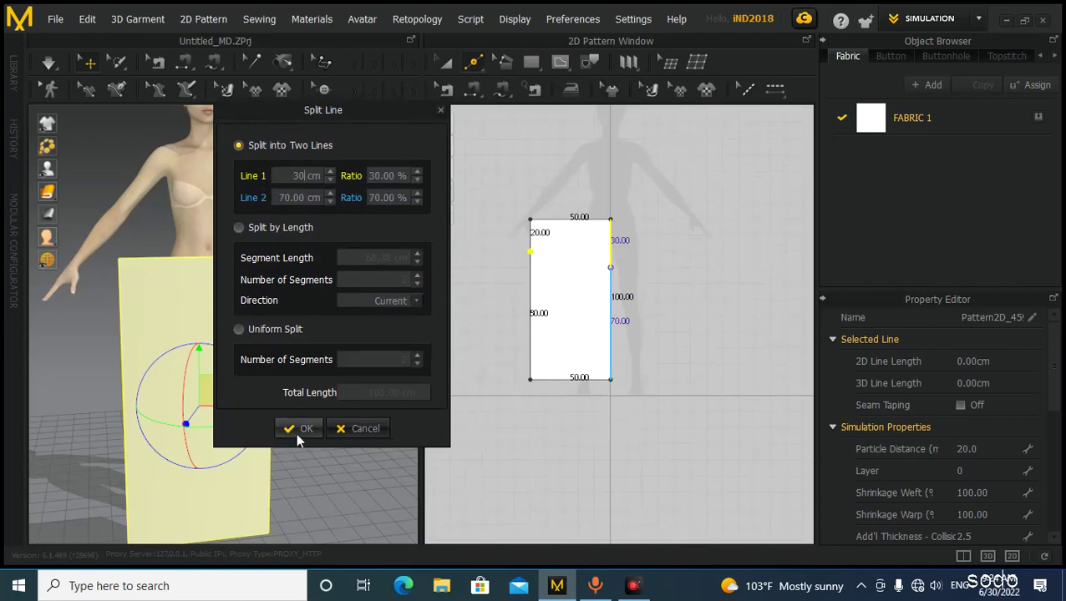
pyautogui.click(299, 429)
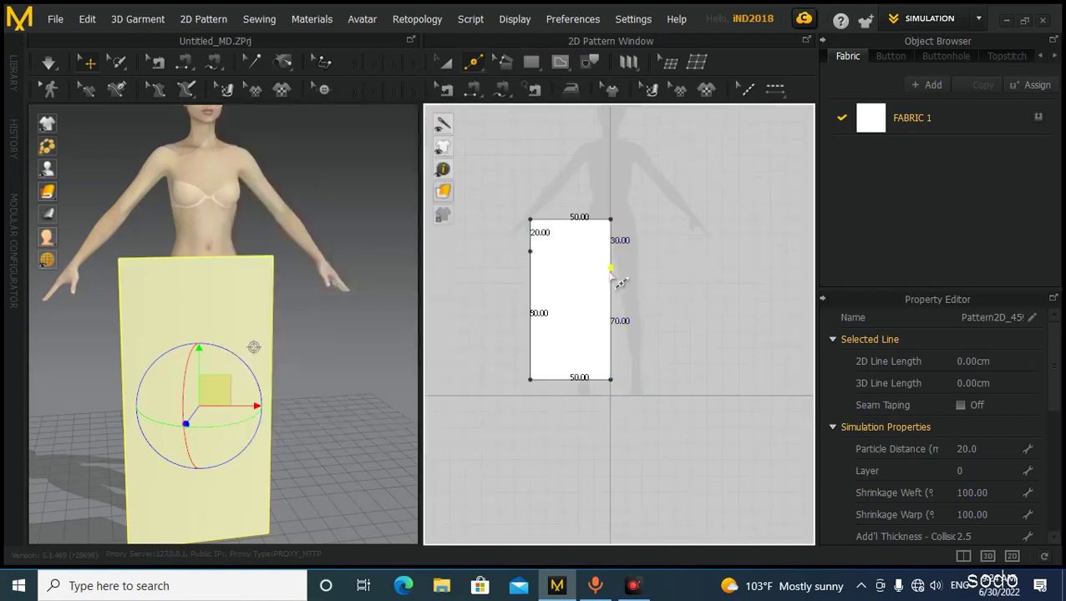
pyautogui.click(616, 336)
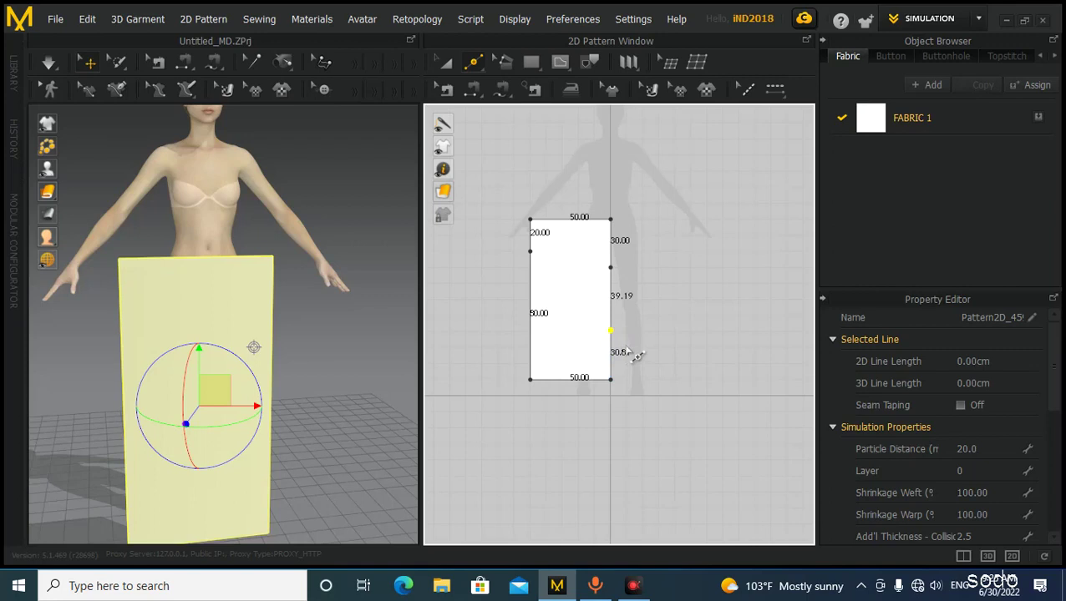
pyautogui.hotkey('ctrl', 'z')
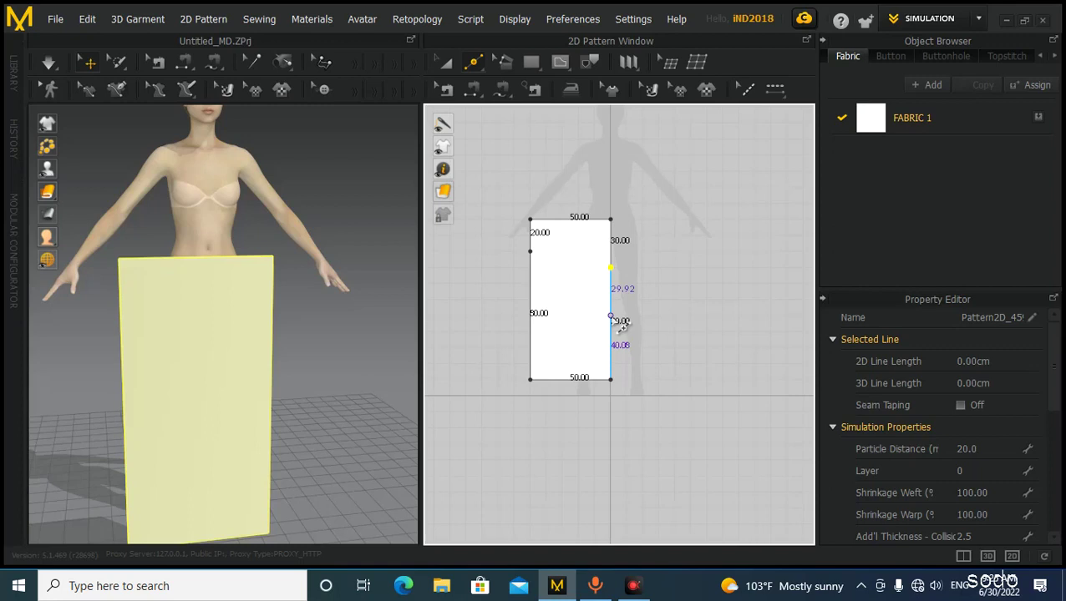
pyautogui.click(612, 321)
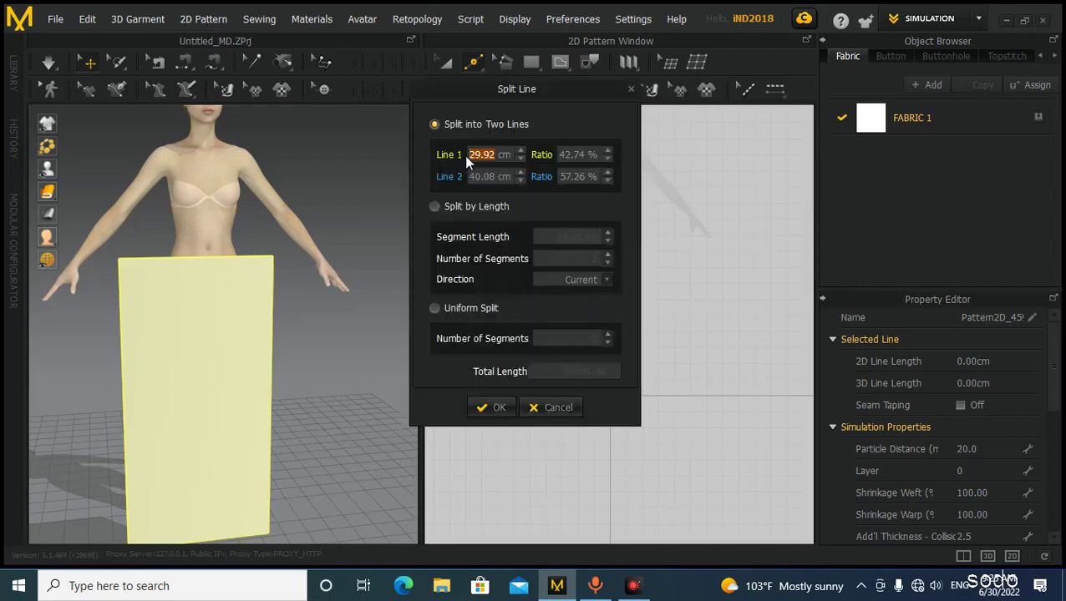
pyautogui.moveTo(573, 101); pyautogui.dragTo(386, 116)
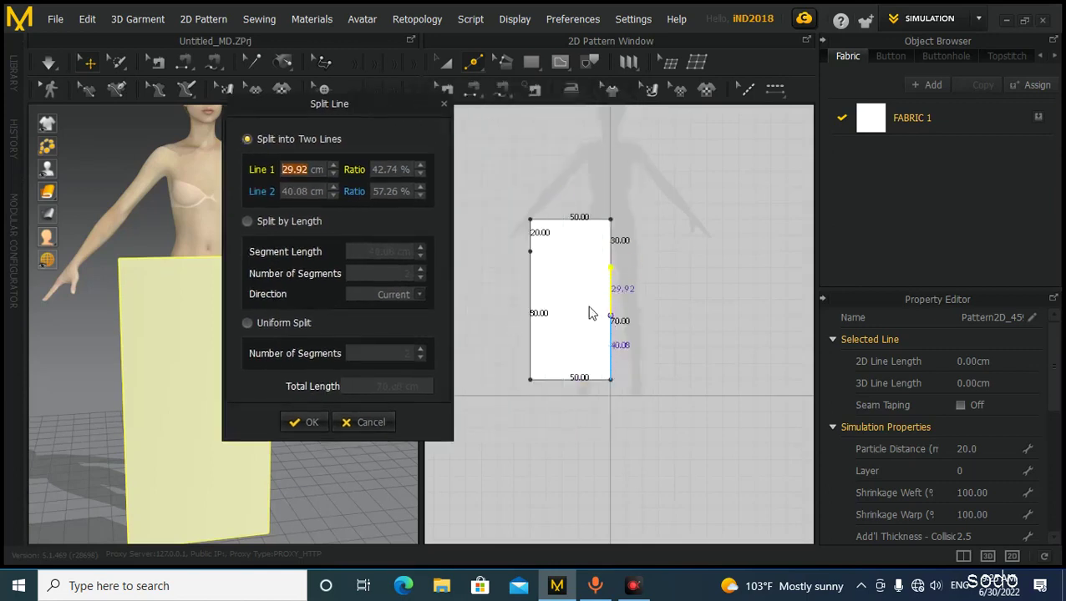
pyautogui.click(354, 421)
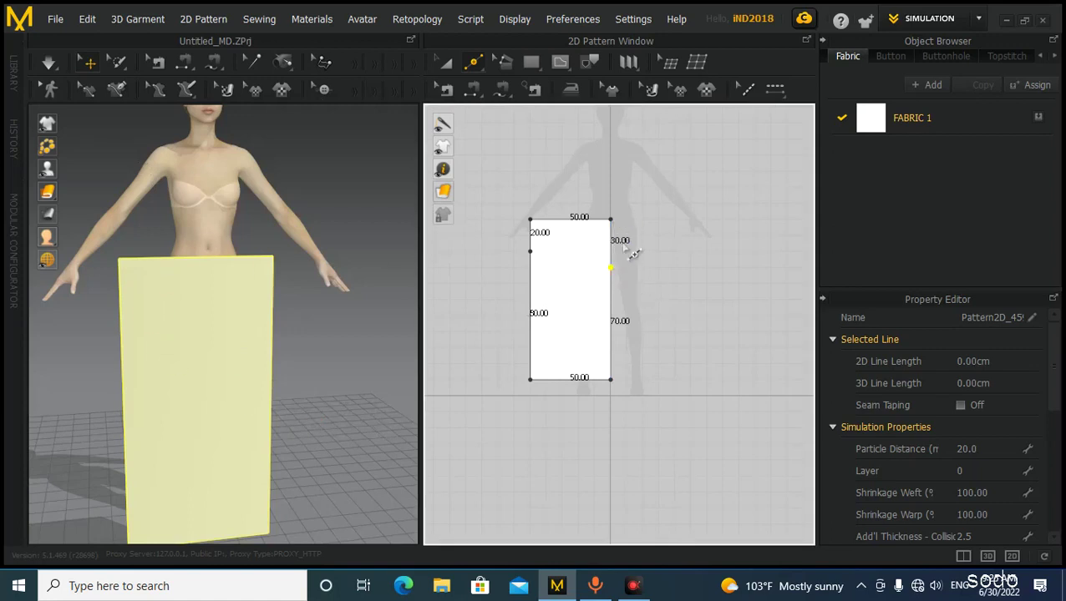
# Try to curve the 30 cm upper segment of the pattern's centre-line edge inward with Edit Curvature.
pyautogui.scroll(3, 625, 244)
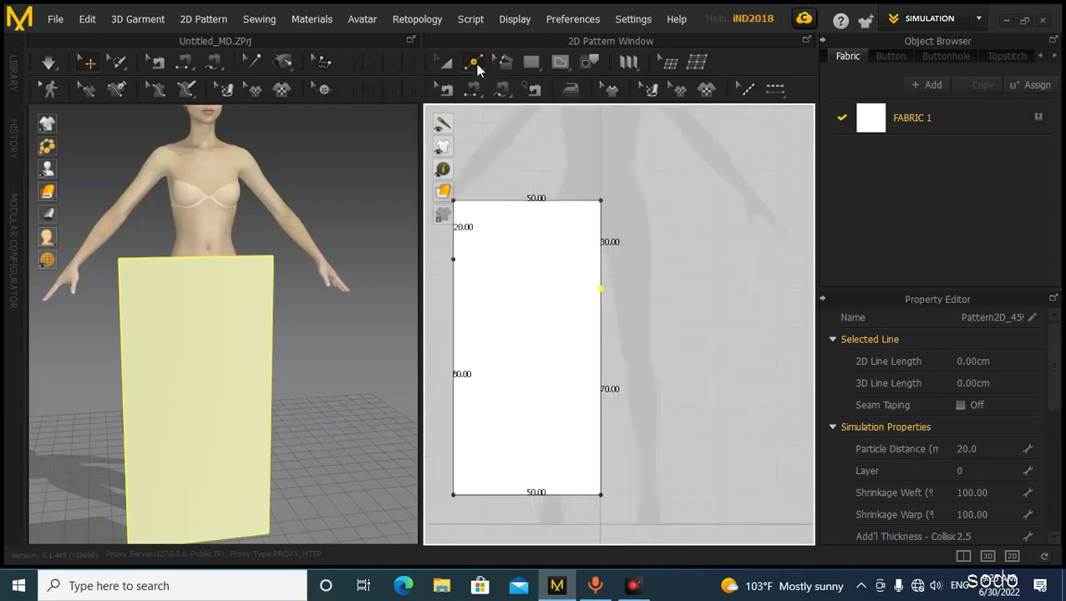
pyautogui.click(476, 67)
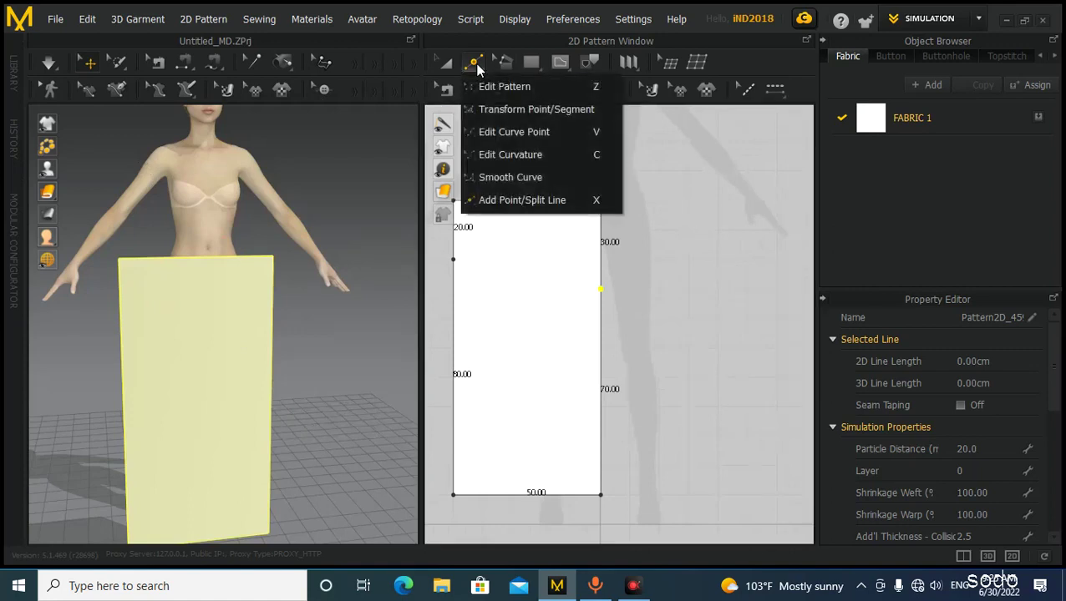
pyautogui.click(518, 158)
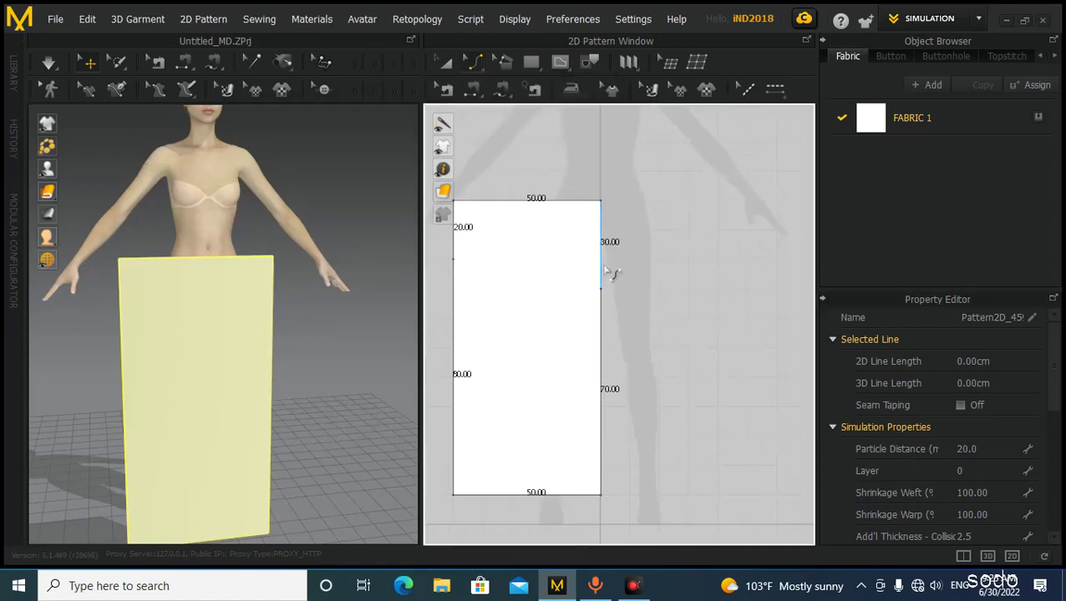
pyautogui.scroll(-2, 609, 280)
pyautogui.moveTo(609, 285); pyautogui.dragTo(630, 300, button='right')
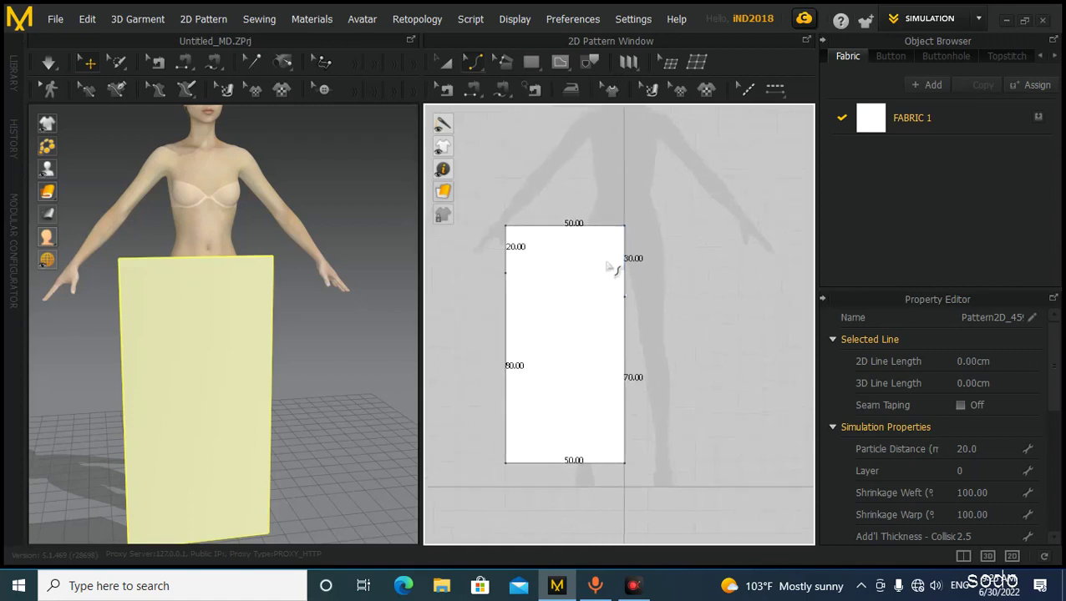
pyautogui.scroll(1, 612, 274)
pyautogui.moveTo(629, 272); pyautogui.dragTo(619, 284)
pyautogui.scroll(-1, 635, 276)
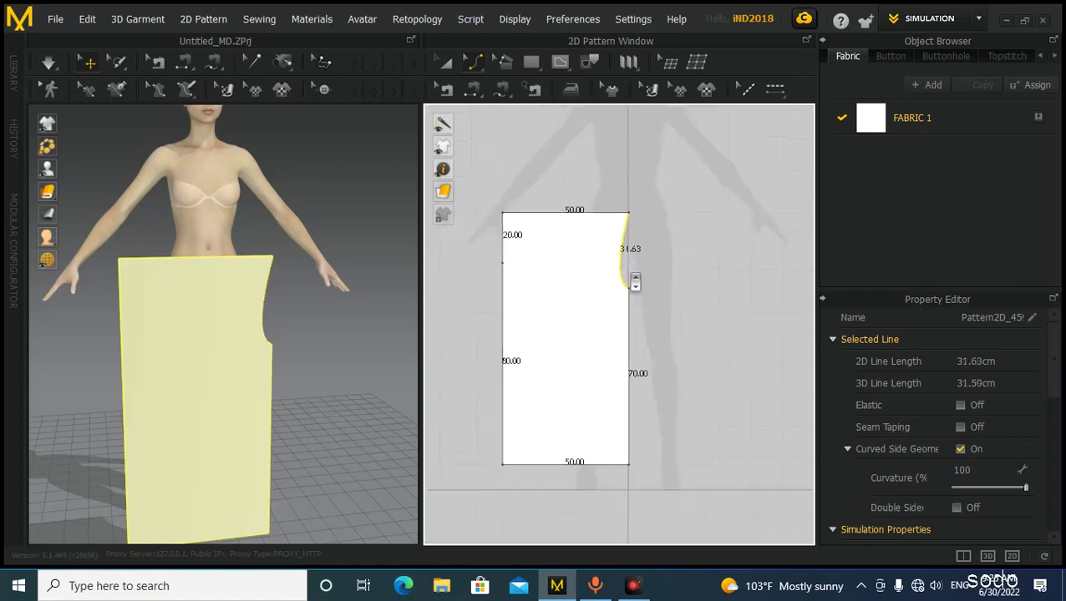
pyautogui.scroll(1, 645, 277)
pyautogui.scroll(-1, 494, 270)
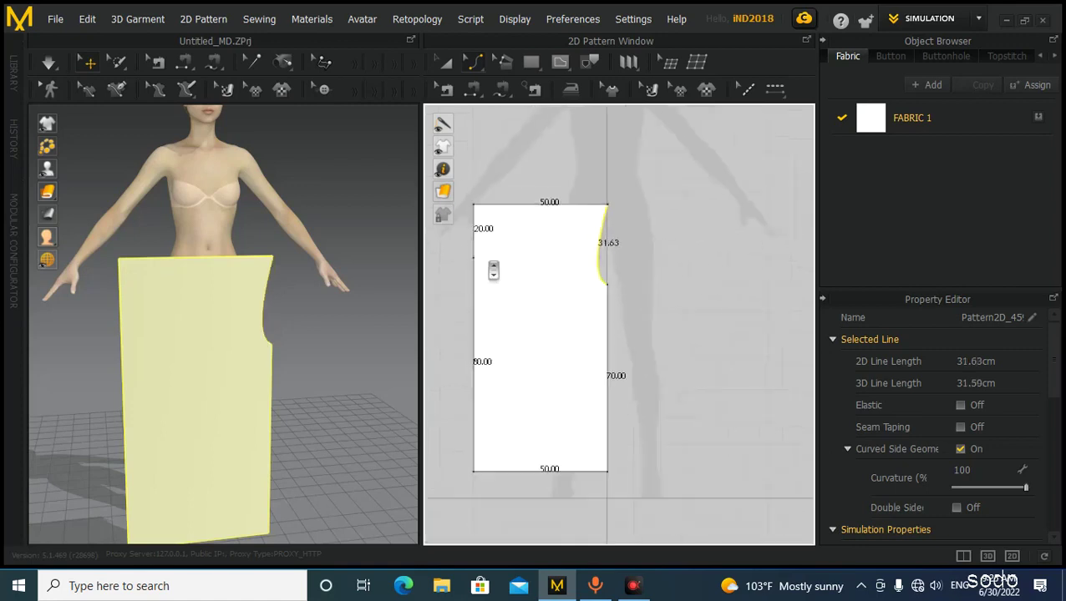
# Undo the curvature change on the upper segment of the centre-line edge.
pyautogui.hotkey('ctrl', 's')
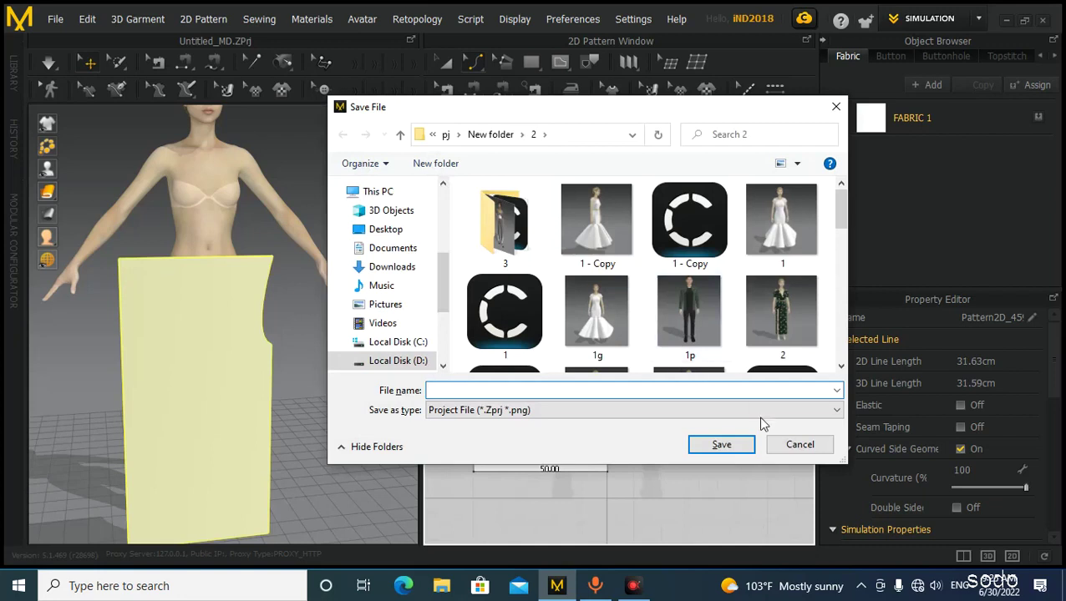
pyautogui.click(795, 445)
pyautogui.hotkey('ctrl', 'z')
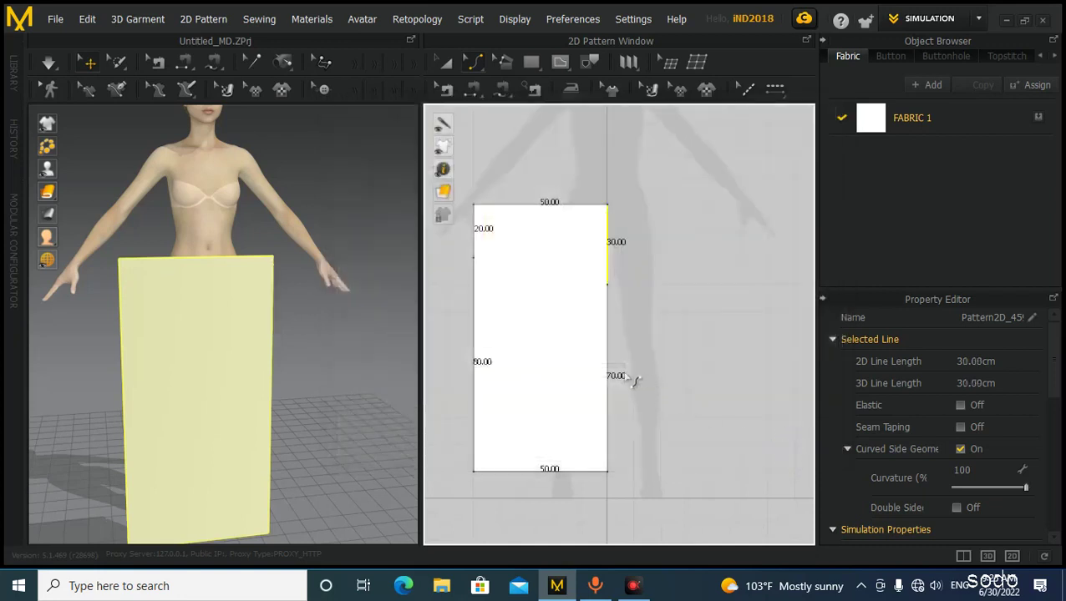
# With Edit Pattern, move the split point on the centre-line edge outward until the segment above it is 30.27 cm long.
pyautogui.click(470, 73)
pyautogui.click(488, 84)
pyautogui.click(632, 289)
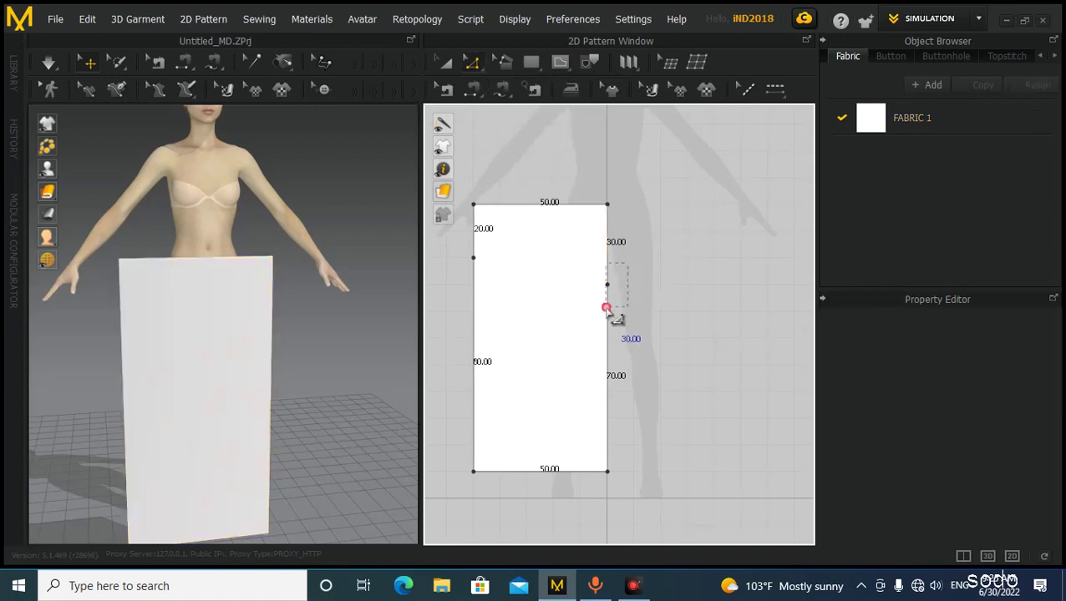
pyautogui.click(607, 286)
pyautogui.press('Right')
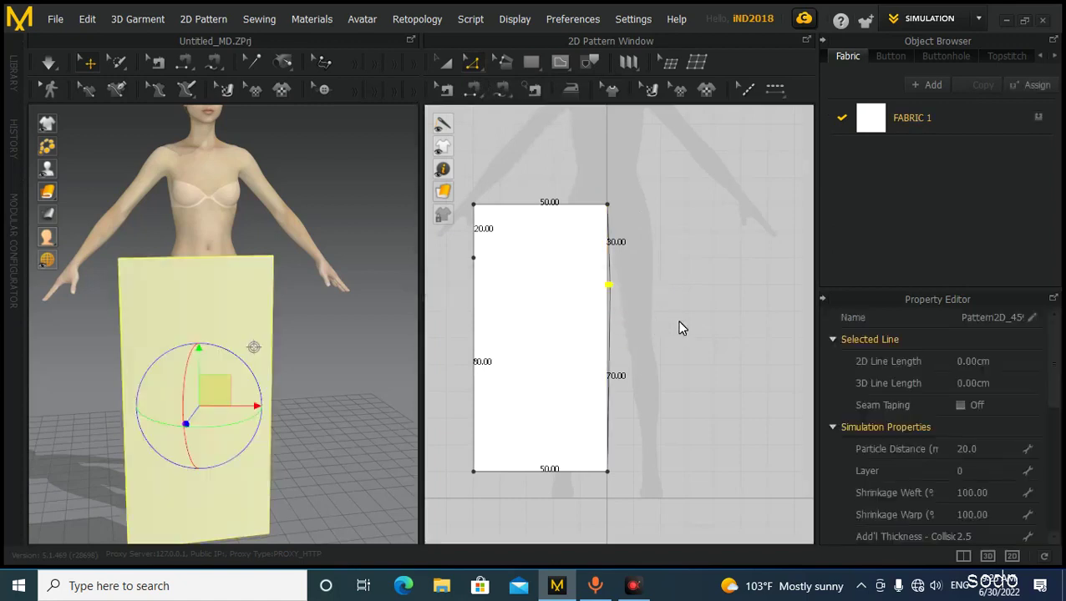
pyautogui.press('Right')
pyautogui.press('Right')
pyautogui.press('Right')
pyautogui.press('Right')
pyautogui.press('Right')
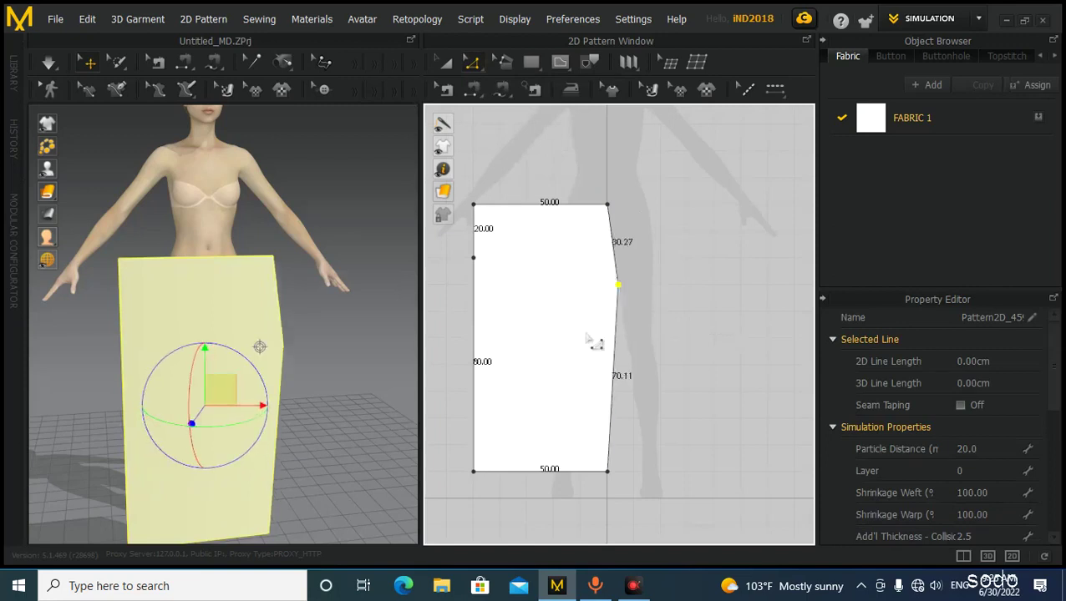
# Bend the upper segment of the pattern's right edge inward with Edit Curvature, forming a crotch curve about 32.8 cm long.
pyautogui.click(470, 65)
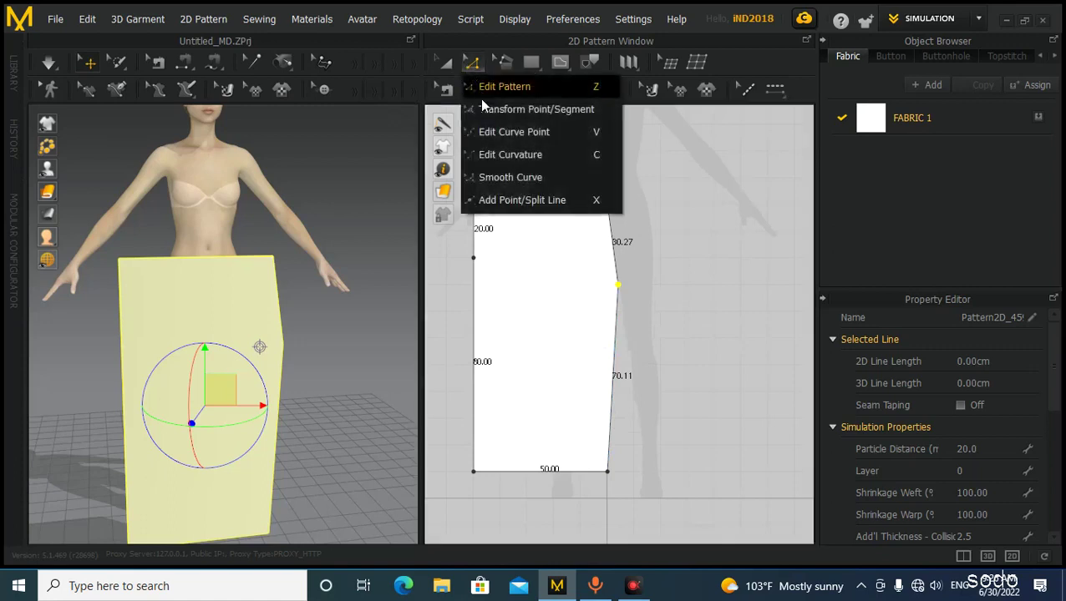
pyautogui.click(491, 156)
pyautogui.moveTo(613, 248); pyautogui.dragTo(603, 263)
pyautogui.click(674, 275)
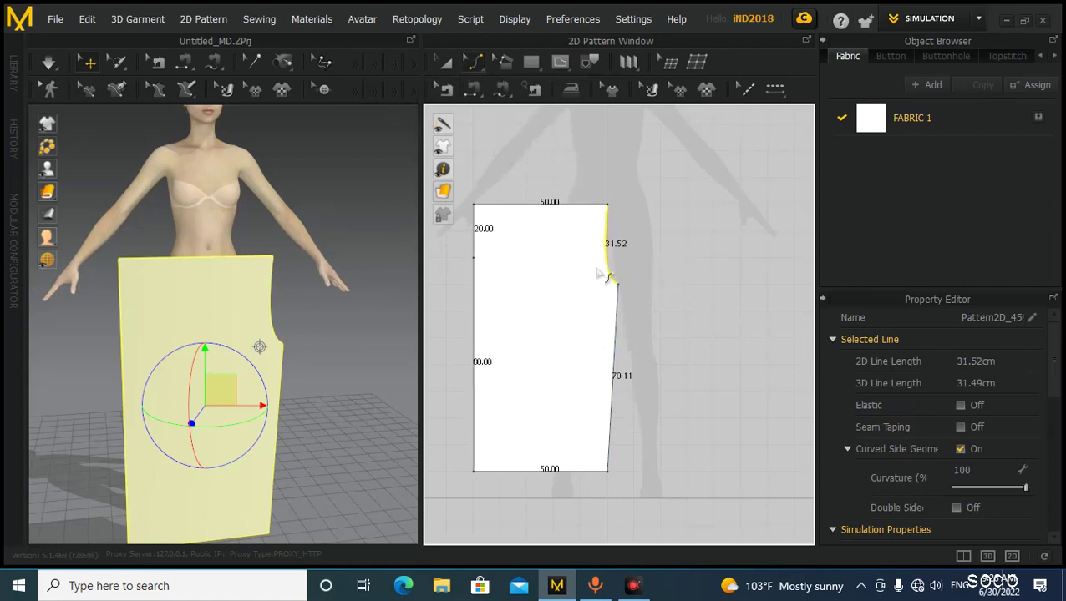
pyautogui.scroll(3, 599, 271)
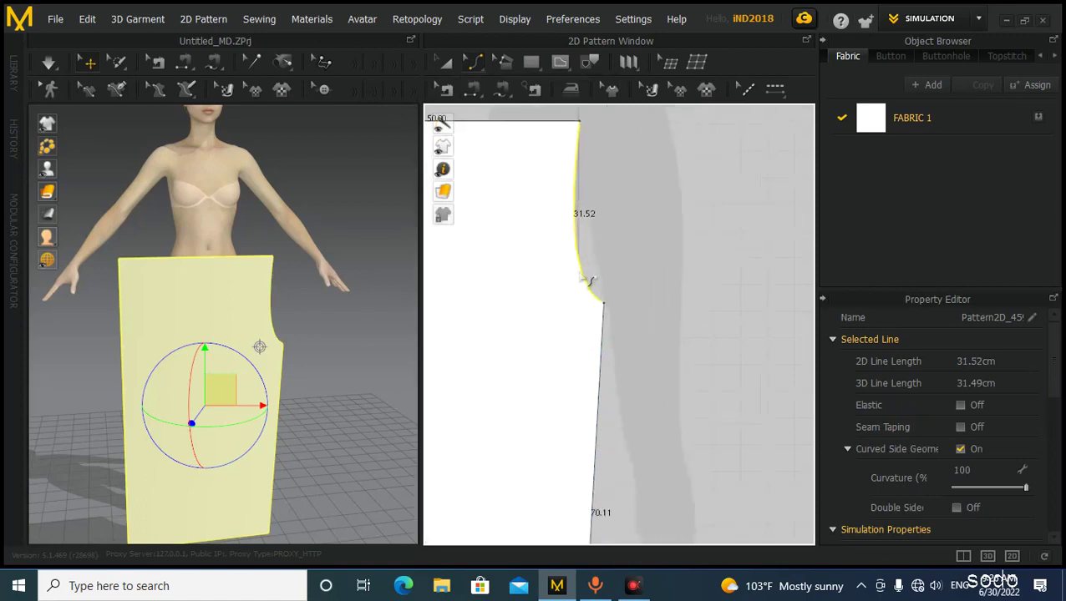
pyautogui.moveTo(587, 281); pyautogui.dragTo(577, 290)
pyautogui.scroll(-3, 624, 305)
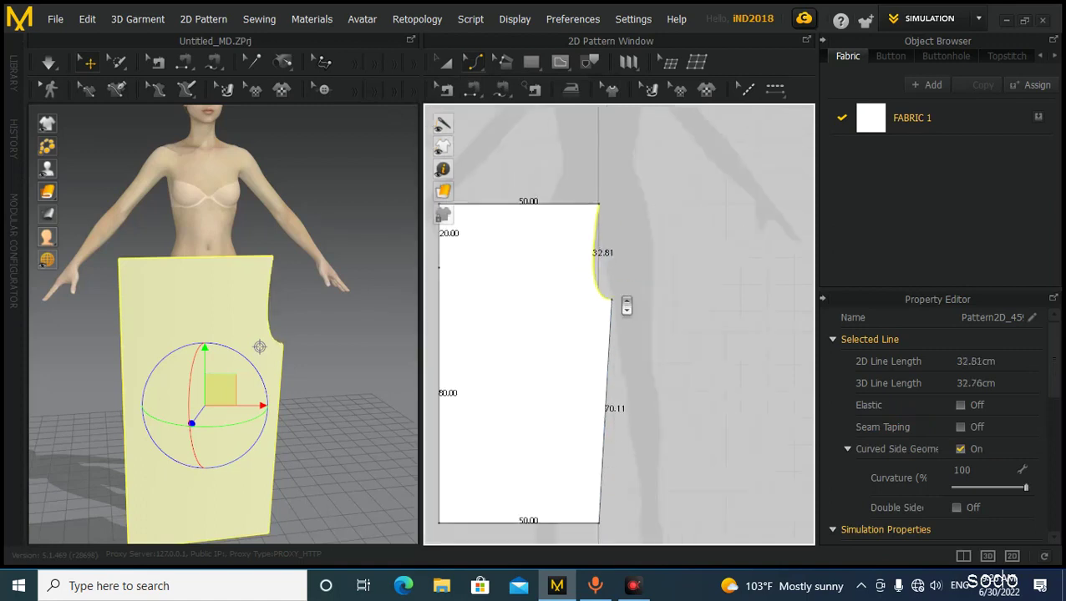
pyautogui.moveTo(647, 269); pyautogui.dragTo(659, 249, button='middle')
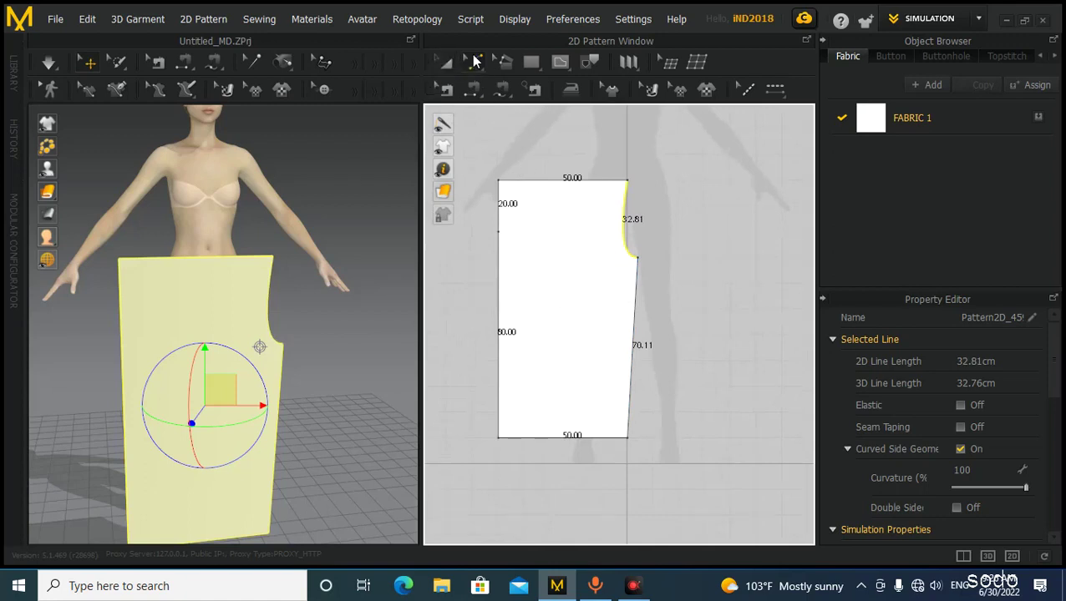
# Select the pattern's whole outer left edge with Edit Pattern and move it inward, narrowing the top and bottom edges to 40 cm.
pyautogui.click(473, 63)
pyautogui.click(493, 87)
pyautogui.scroll(-2, 593, 323)
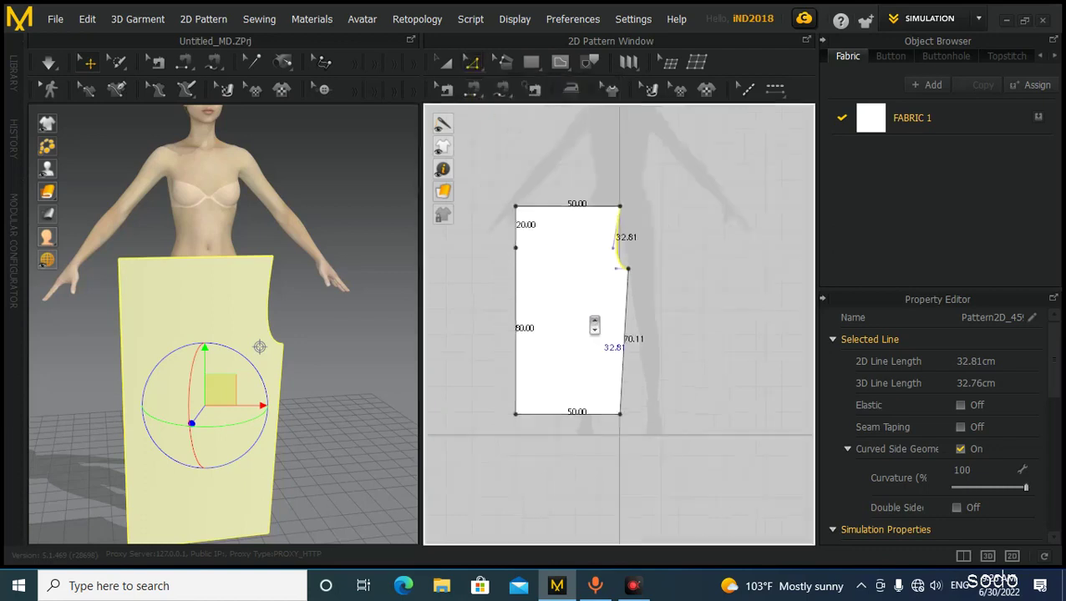
pyautogui.scroll(-1, 594, 324)
pyautogui.scroll(-2, 220, 405)
pyautogui.moveTo(326, 410); pyautogui.dragTo(360, 430, button='right')
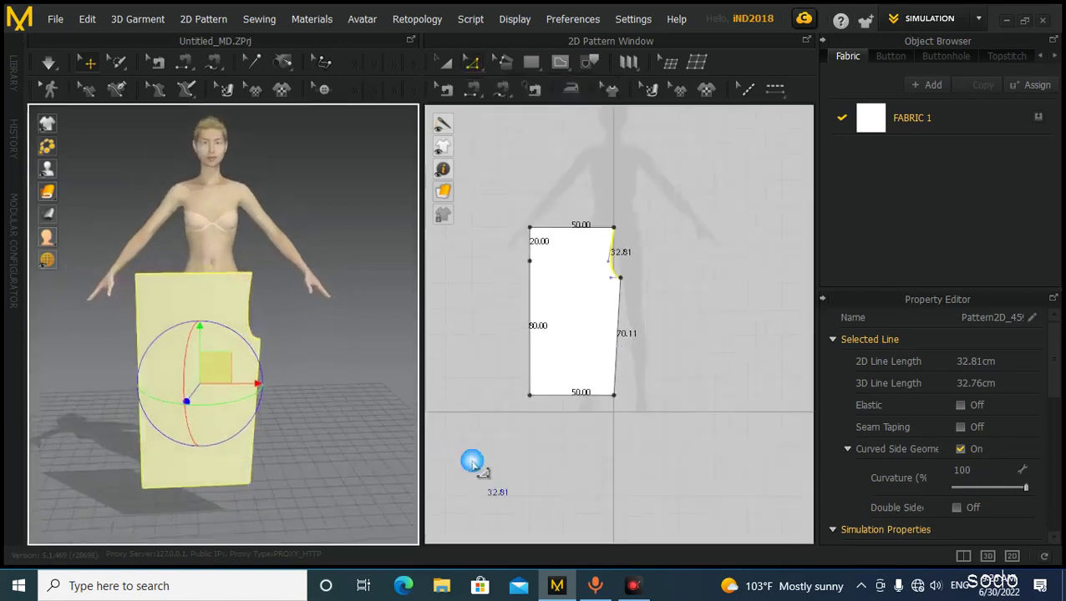
pyautogui.moveTo(511, 225); pyautogui.dragTo(552, 424)
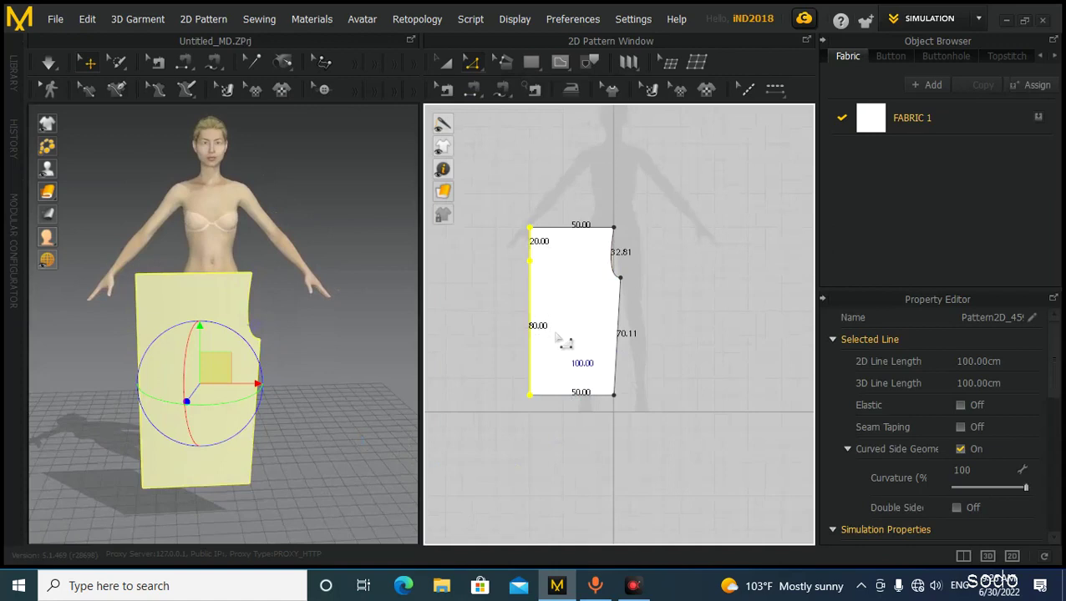
pyautogui.click(511, 253)
pyautogui.click(459, 124)
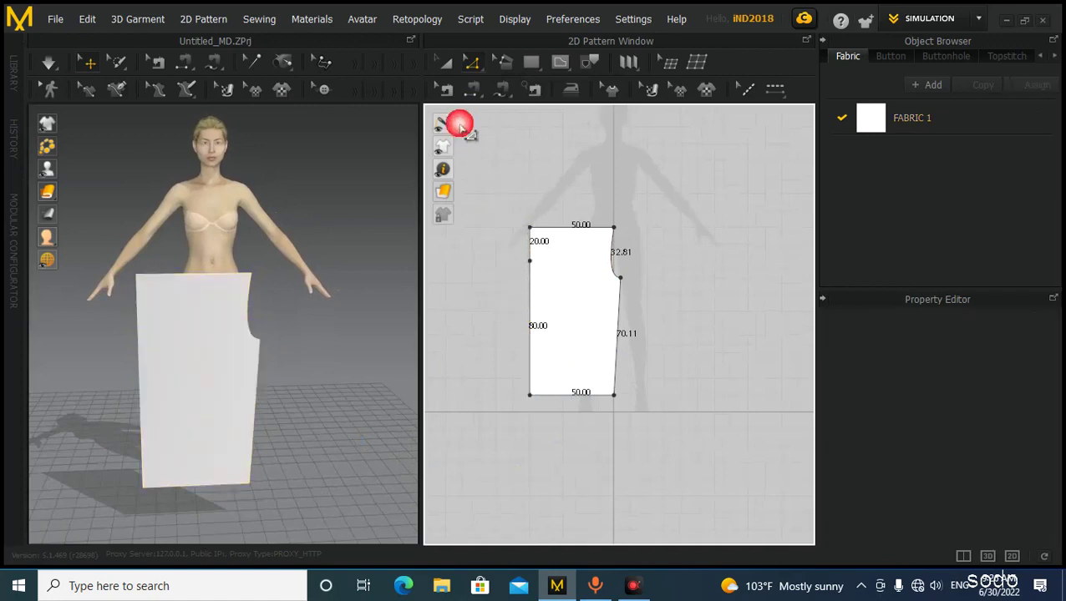
pyautogui.moveTo(503, 183); pyautogui.dragTo(555, 459)
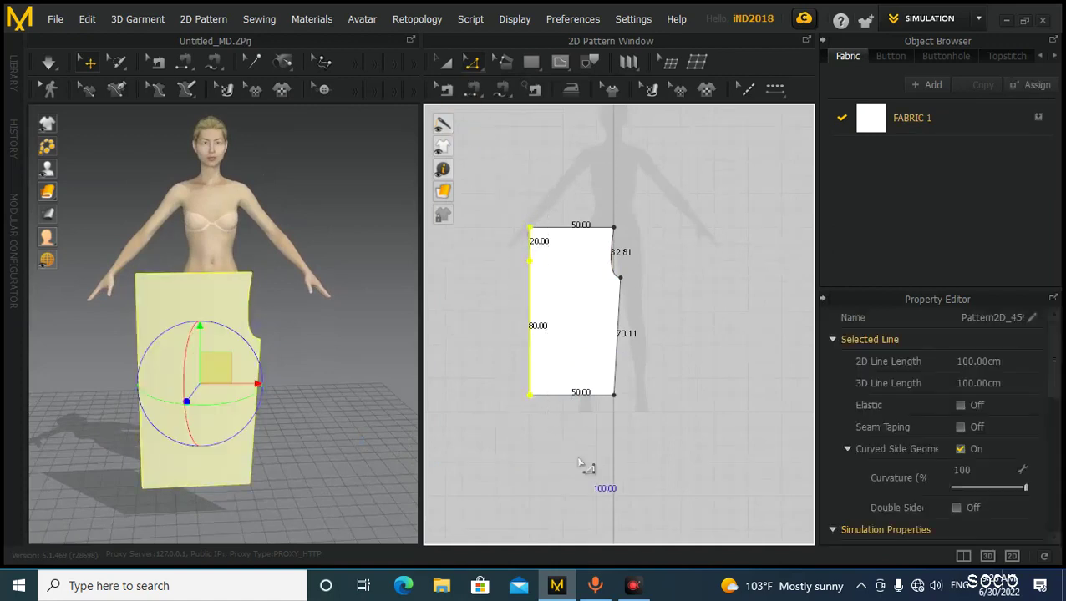
pyautogui.press('Right')
pyautogui.press('Right')
pyautogui.press('Right')
pyautogui.press('Right')
pyautogui.press('Right')
pyautogui.press('Right')
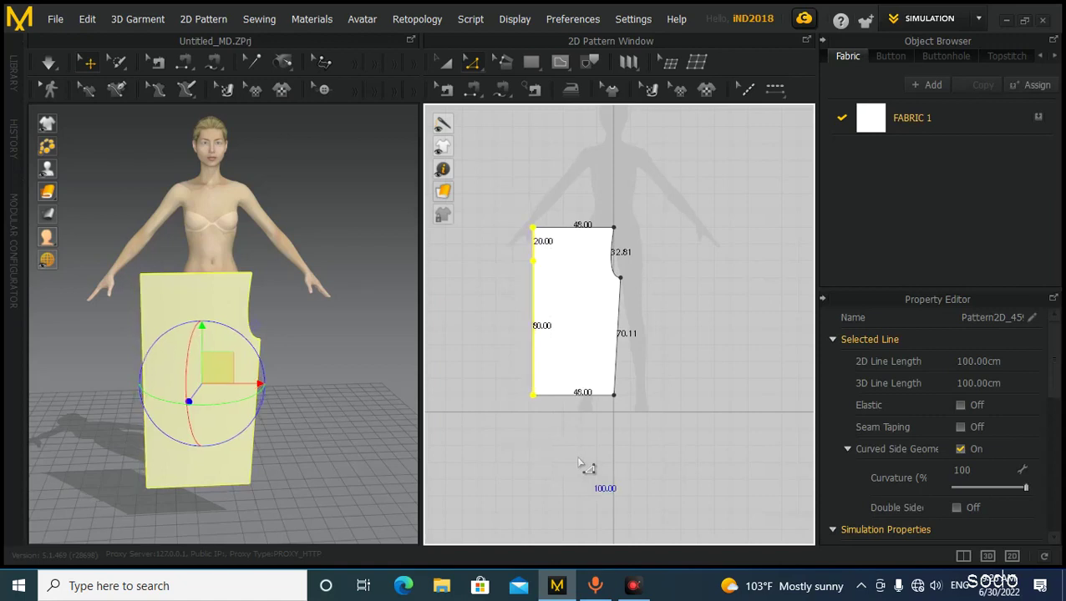
pyautogui.press('Right')
pyautogui.press('Right')
pyautogui.press('Right')
pyautogui.press('Right')
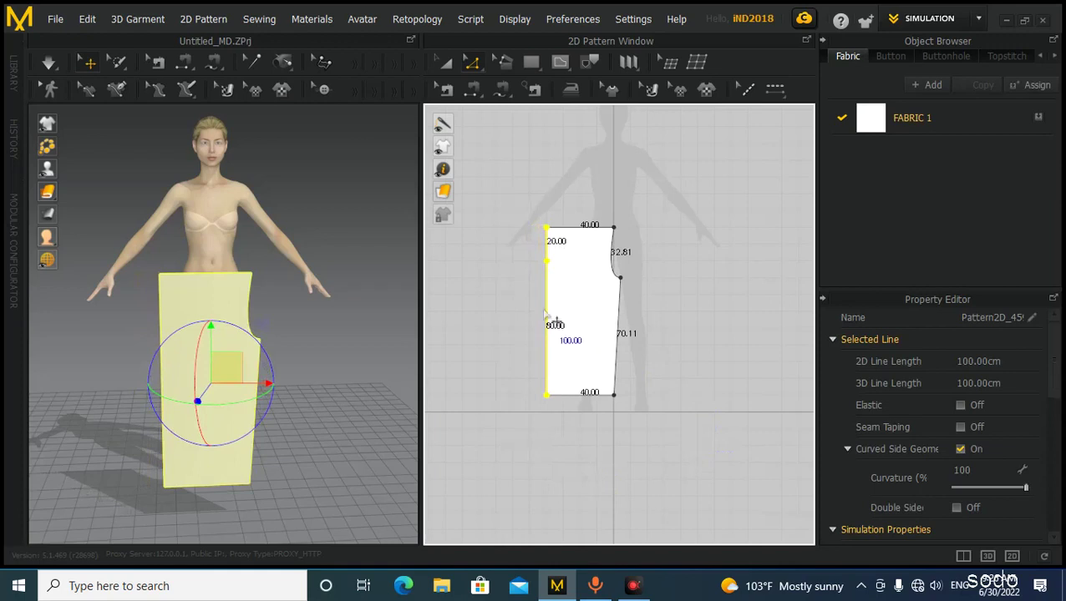
pyautogui.moveTo(547, 316)
pyautogui.mouseDown()
pyautogui.moveTo(565, 319)
pyautogui.moveTo(513, 320)
pyautogui.moveTo(559, 318)
pyautogui.moveTo(538, 315)
pyautogui.moveTo(573, 337)
pyautogui.moveTo(573, 321)
pyautogui.moveTo(539, 323)
pyautogui.moveTo(578, 307)
pyautogui.moveTo(533, 303)
pyautogui.mouseUp()
pyautogui.rightClick(533, 303)
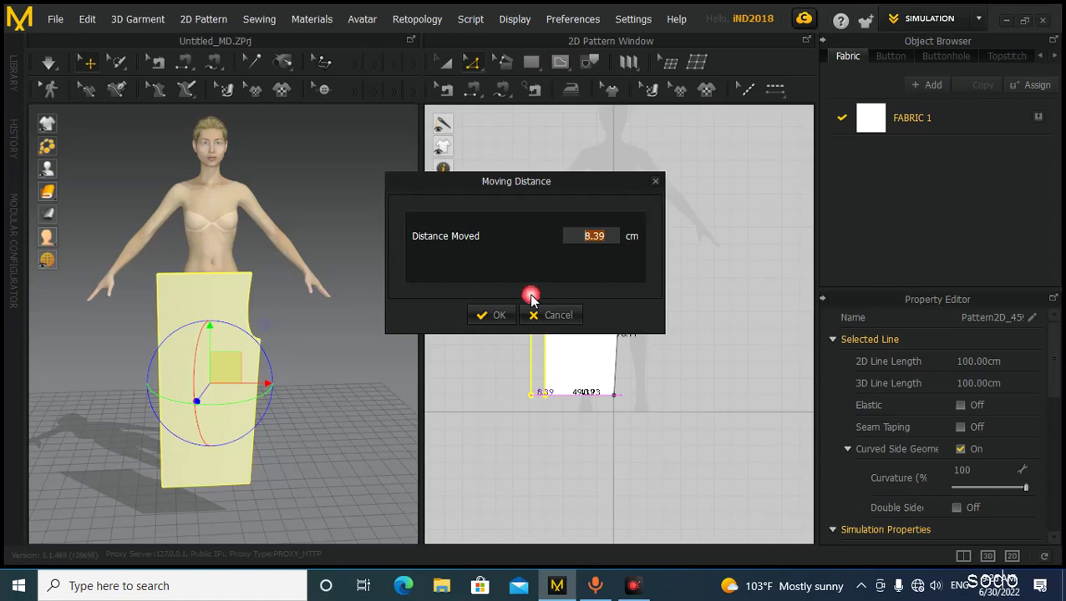
pyautogui.click(656, 182)
# Move the pattern's outer left edge inward by an exact Moving Distance of 3 cm.
pyautogui.moveTo(558, 315); pyautogui.dragTo(572, 323)
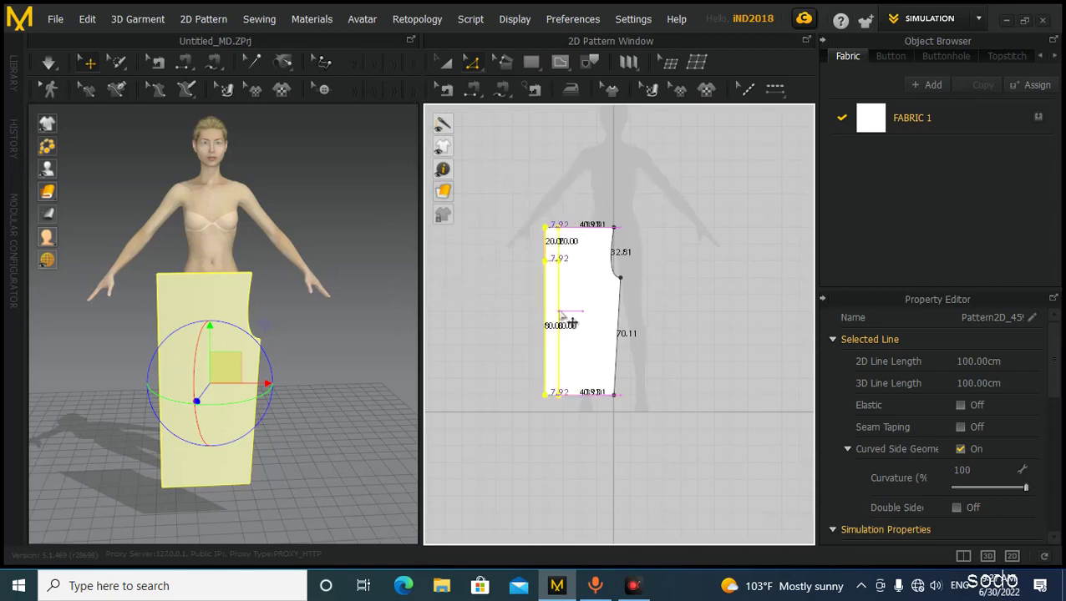
pyautogui.moveTo(572, 323); pyautogui.dragTo(553, 324)
pyautogui.press('Return')
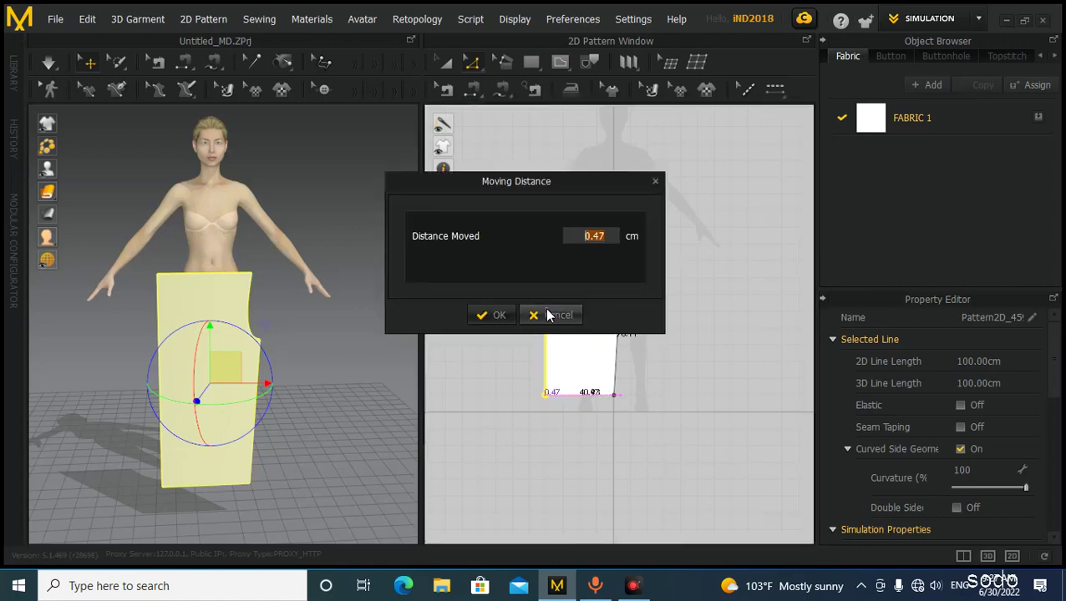
pyautogui.moveTo(586, 178); pyautogui.dragTo(416, 163)
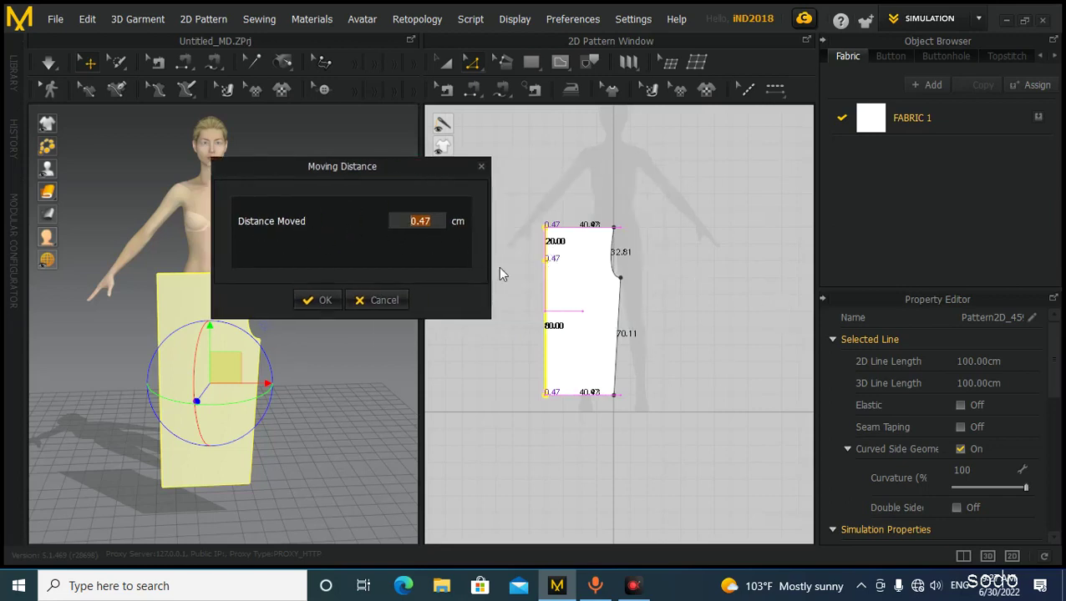
pyautogui.write('3')
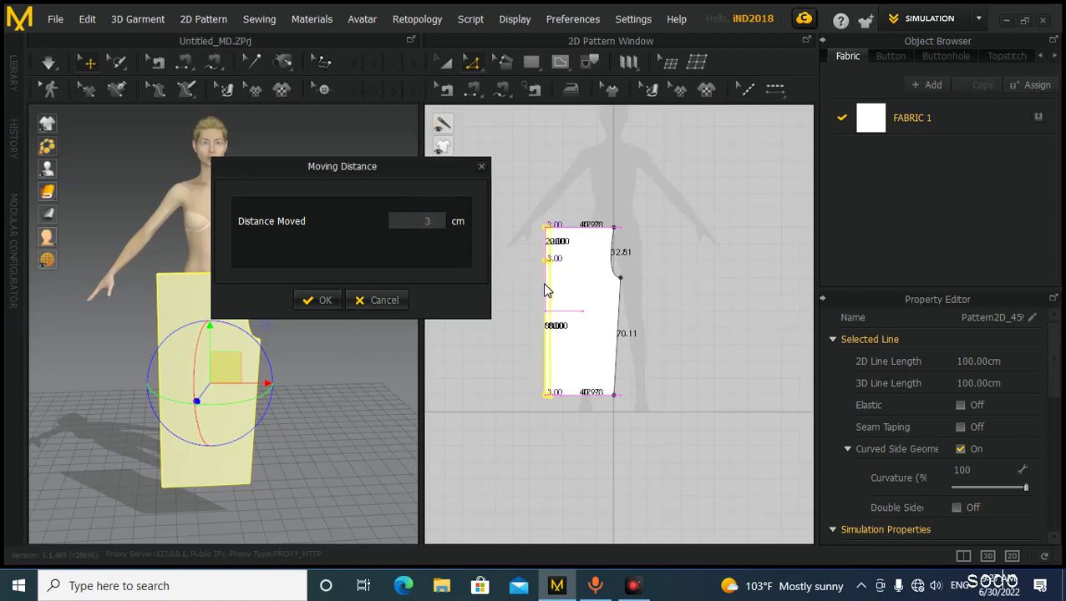
pyautogui.click(321, 303)
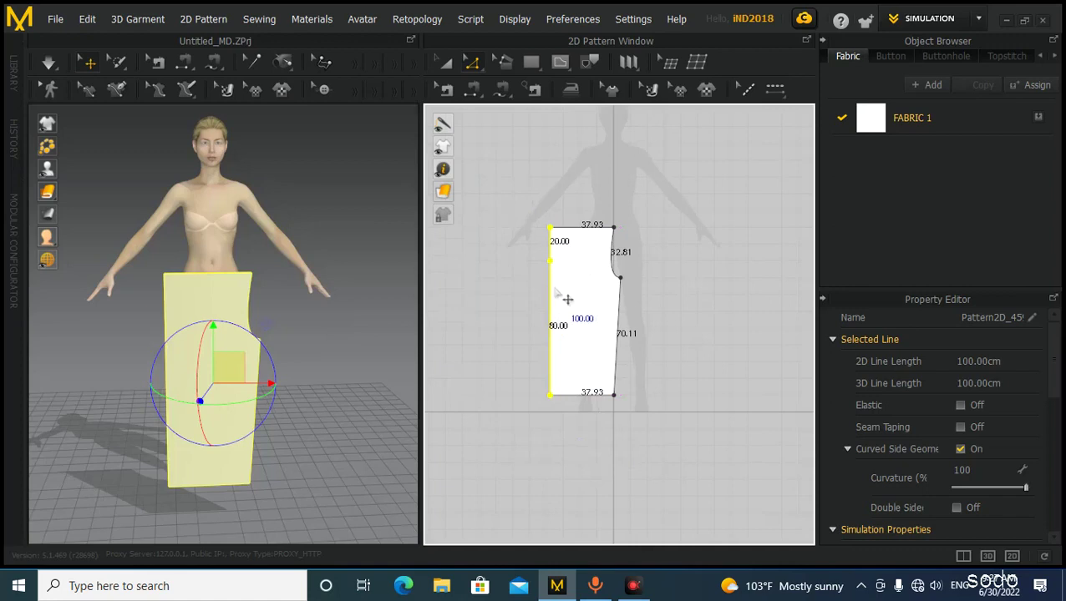
# Move the pattern's outer left edge outward by an exact Moving Distance of 10 cm.
pyautogui.moveTo(550, 289); pyautogui.dragTo(507, 289)
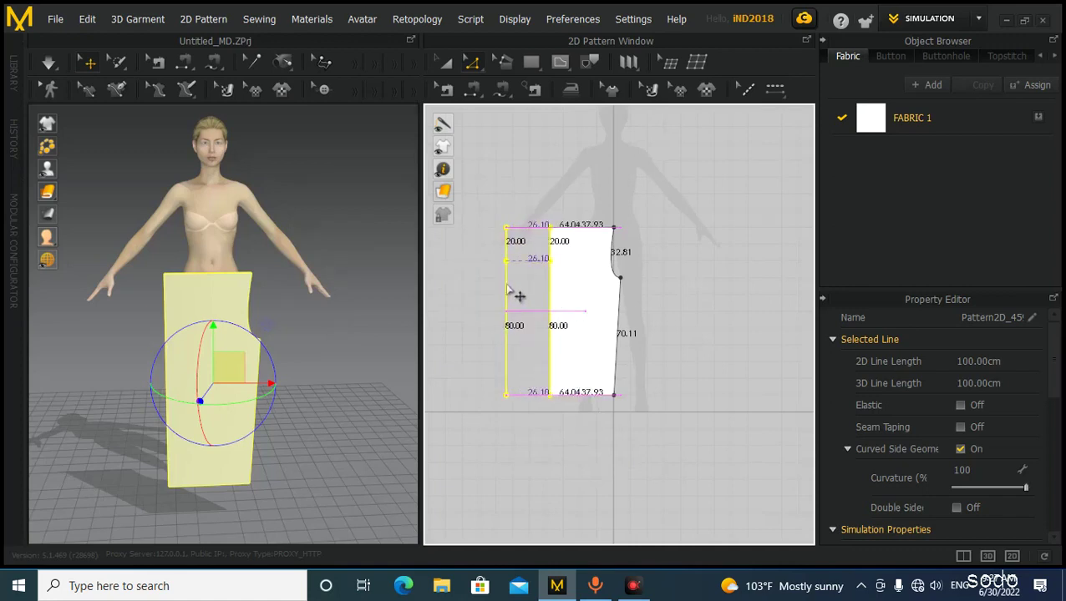
pyautogui.rightClick(507, 289)
pyautogui.moveTo(616, 182); pyautogui.dragTo(380, 163)
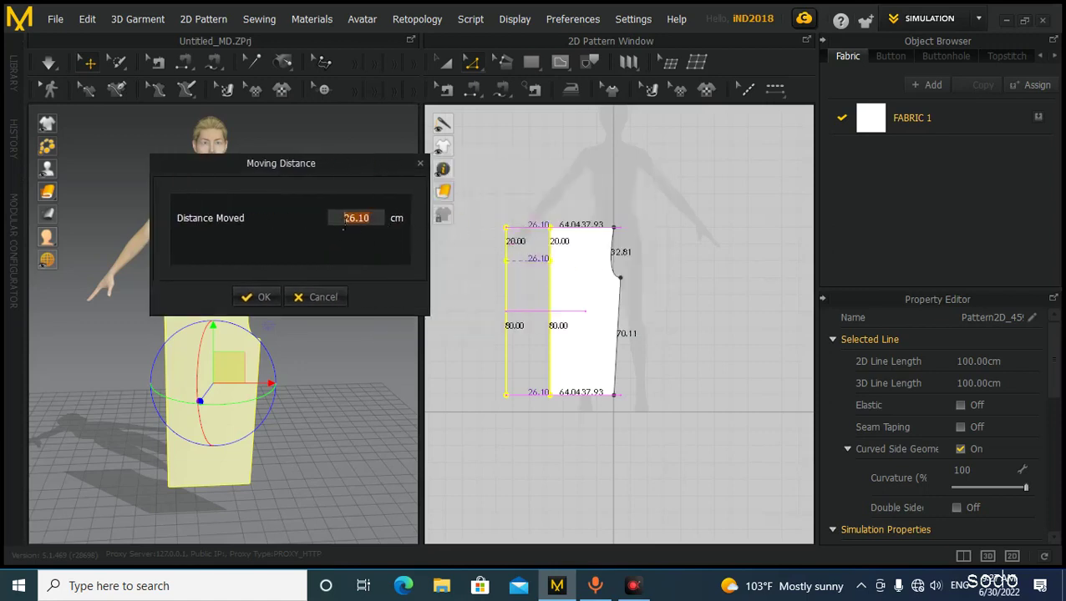
pyautogui.write('10')
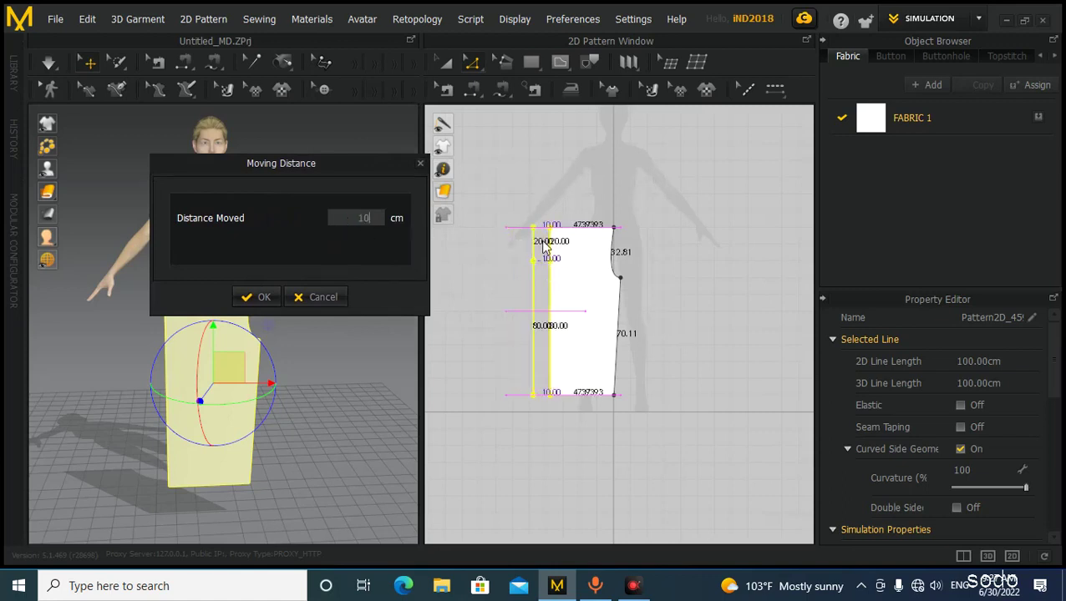
pyautogui.click(263, 298)
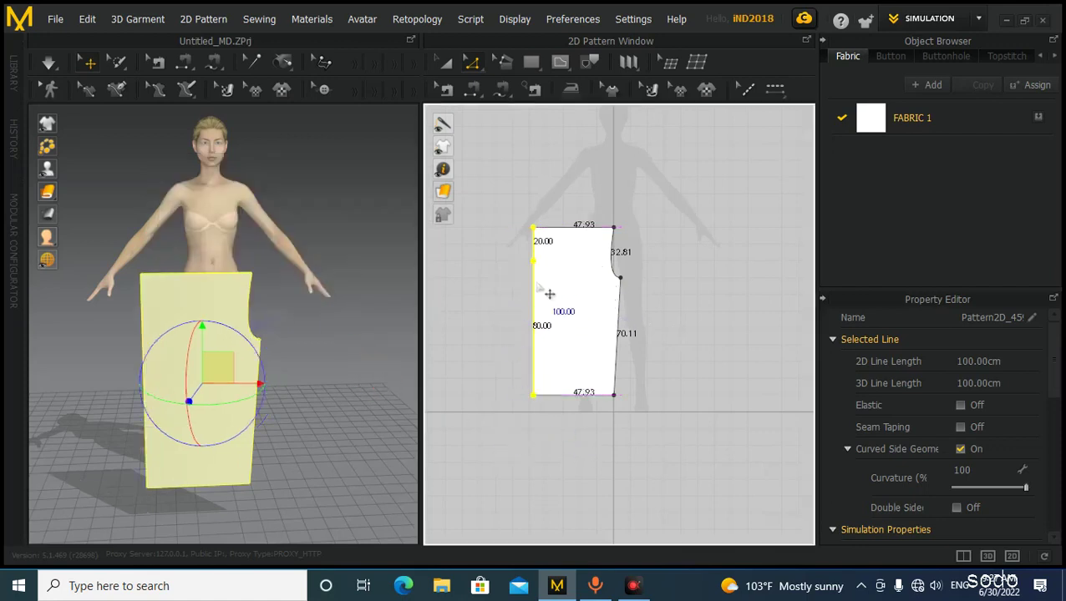
# Move the pattern's outer left edge inward until the top and bottom edges are 37.68 cm wide.
pyautogui.moveTo(546, 307)
pyautogui.mouseDown()
pyautogui.moveTo(563, 307)
pyautogui.moveTo(551, 298)
pyautogui.mouseUp()
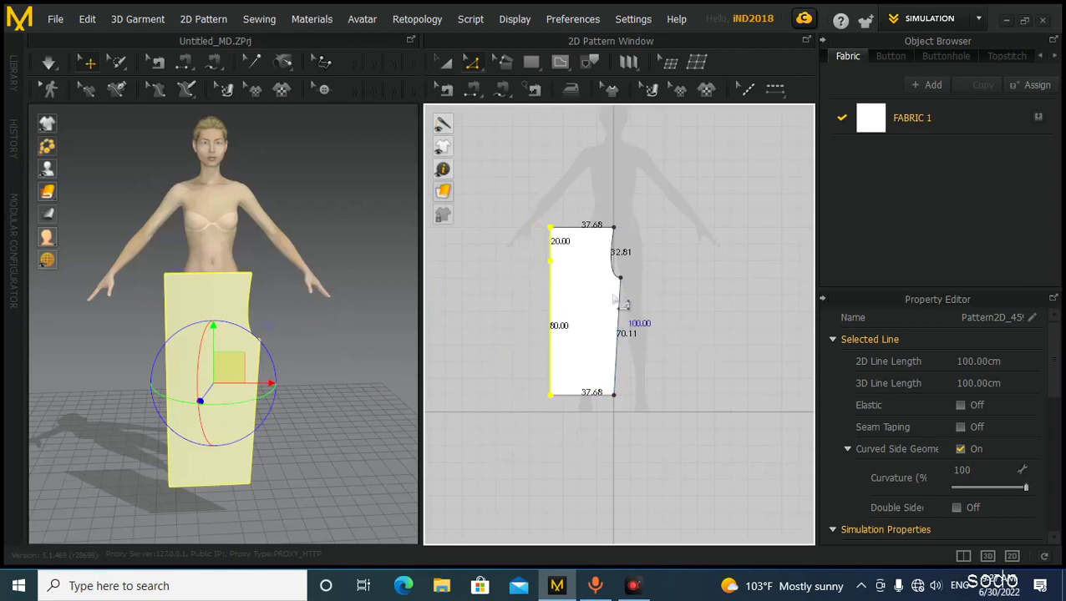
pyautogui.scroll(-2, 580, 301)
pyautogui.moveTo(581, 302); pyautogui.dragTo(583, 278, button='middle')
pyautogui.moveTo(305, 335)
pyautogui.mouseDown(button='right')
pyautogui.moveTo(266, 333)
pyautogui.moveTo(314, 345)
pyautogui.mouseUp(button='right')
pyautogui.scroll(3, 608, 221)
pyautogui.scroll(-2, 624, 249)
pyautogui.moveTo(625, 251); pyautogui.dragTo(615, 227, button='middle')
# Select the whole pattern with Transform Pattern and move it sideways in 3D, in front of the avatar's right leg.
pyautogui.click(446, 63)
pyautogui.click(611, 285)
pyautogui.scroll(2, 581, 288)
pyautogui.scroll(-2, 574, 297)
pyautogui.moveTo(577, 297); pyautogui.dragTo(572, 310, button='middle')
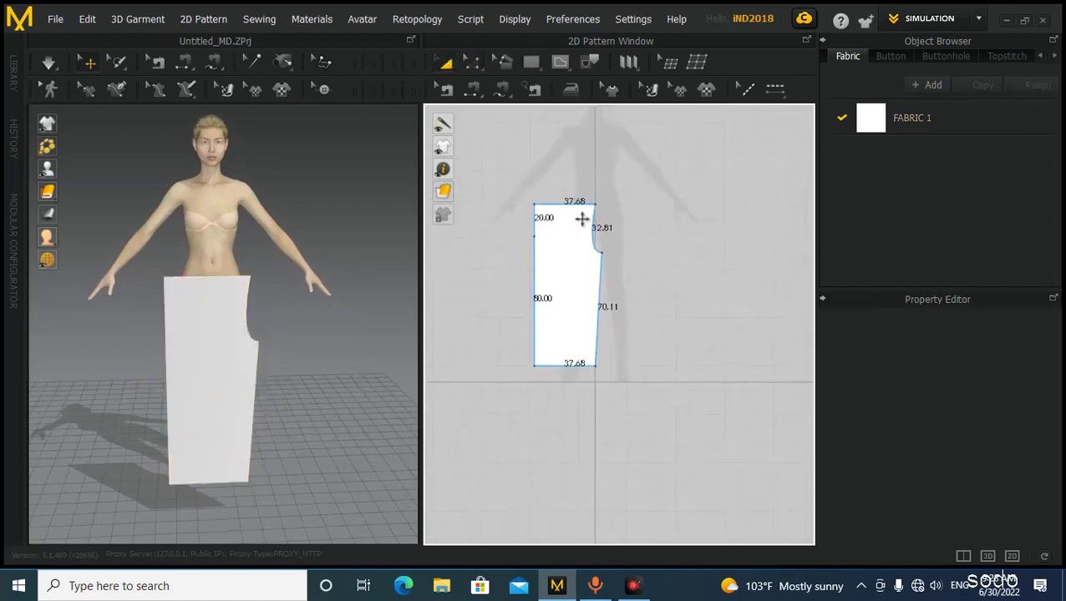
pyautogui.click(558, 286)
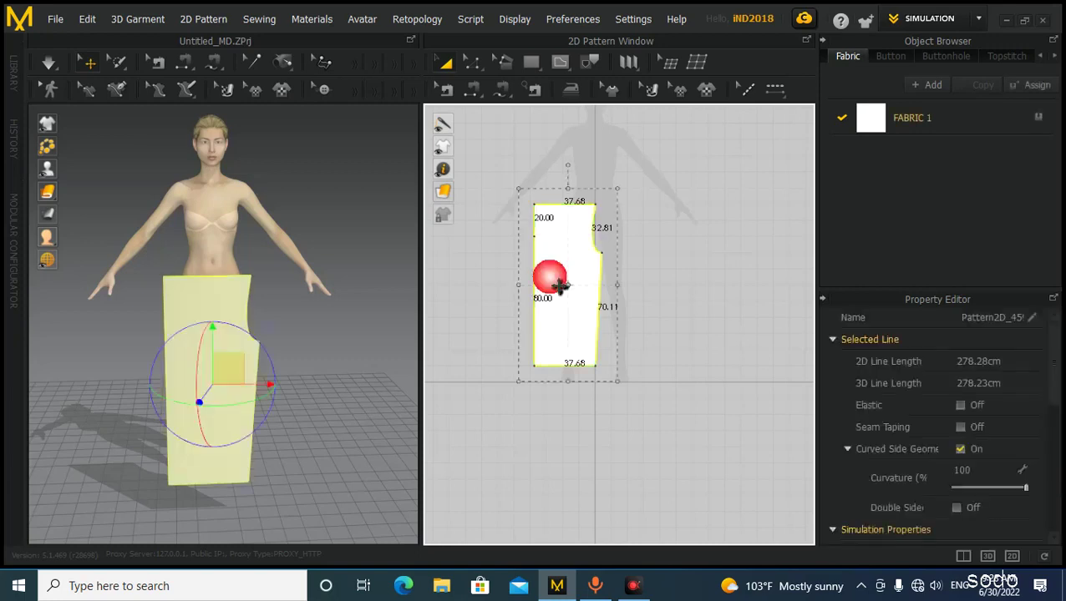
pyautogui.moveTo(230, 373); pyautogui.dragTo(185, 374)
# Clone the leg panel as a Symmetric Pattern (with Sewing) and place the mirrored panel beside its crotch-curve side.
pyautogui.rightClick(564, 277)
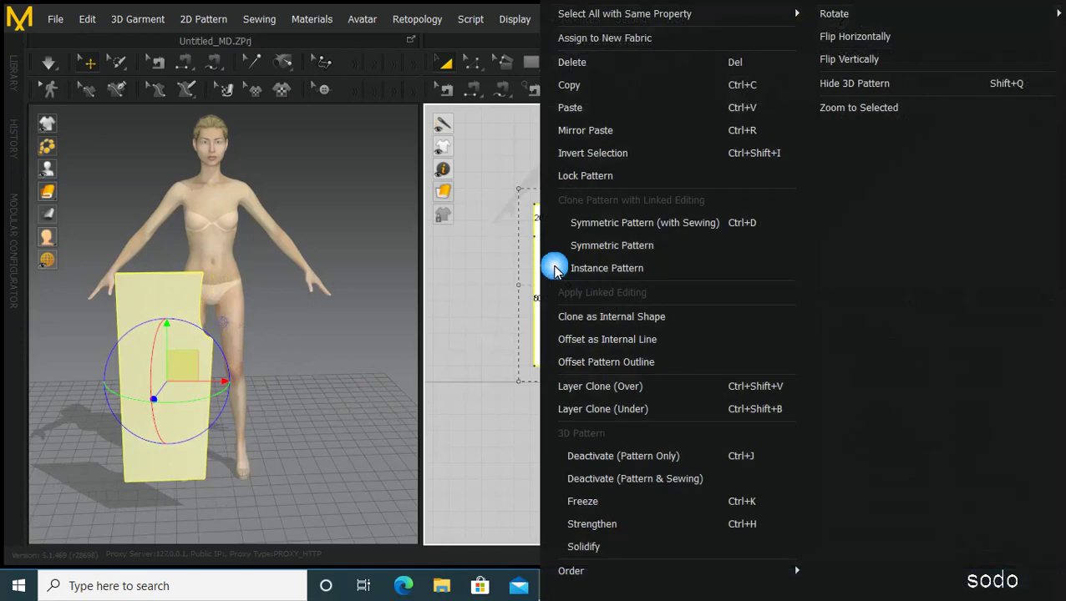
pyautogui.click(603, 222)
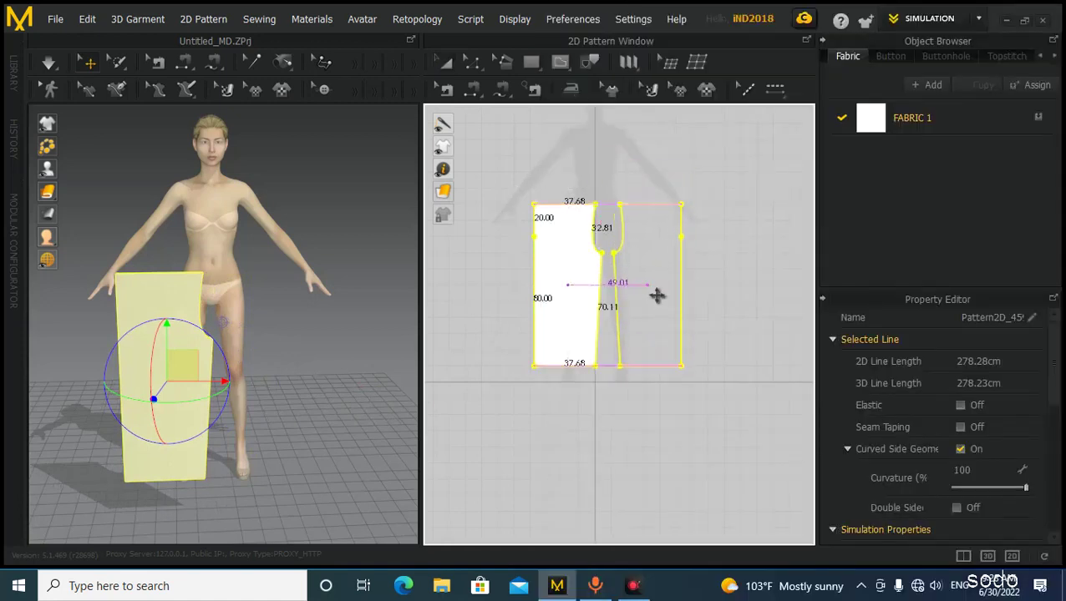
pyautogui.click(599, 316)
pyautogui.scroll(-2, 585, 334)
# Copy both leg panels together and paste the pair about 127 cm to the right of the originals in the 2D window.
pyautogui.click(541, 398)
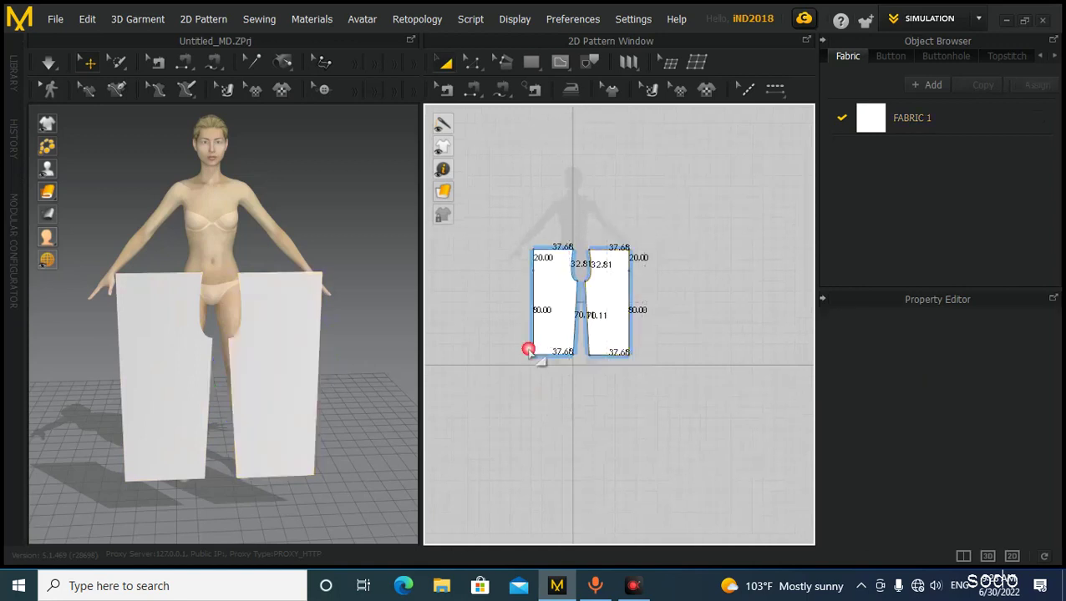
pyautogui.moveTo(639, 383); pyautogui.dragTo(641, 385)
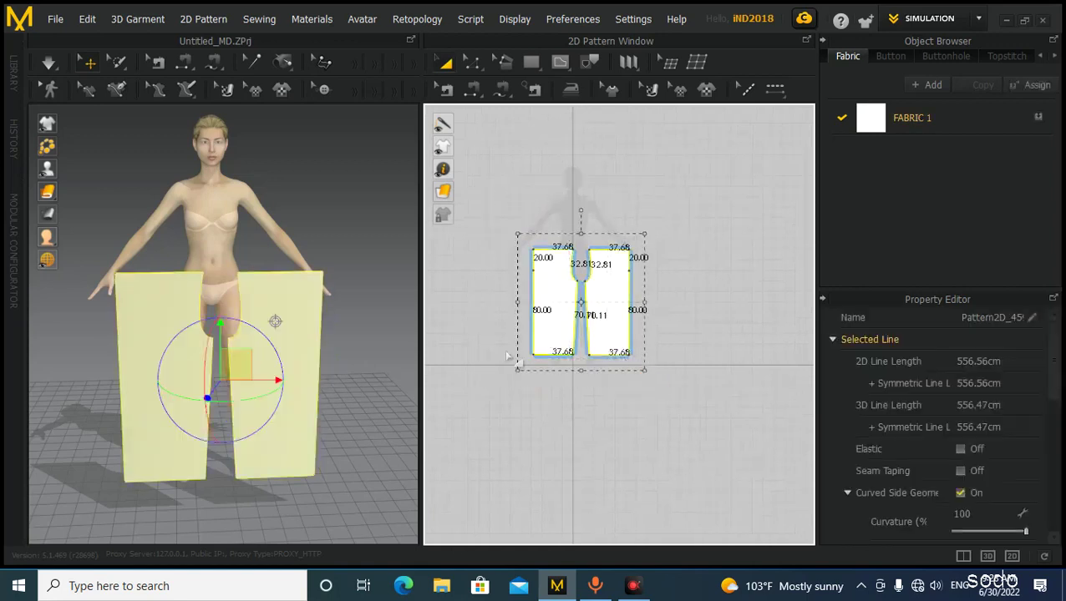
pyautogui.rightClick(574, 311)
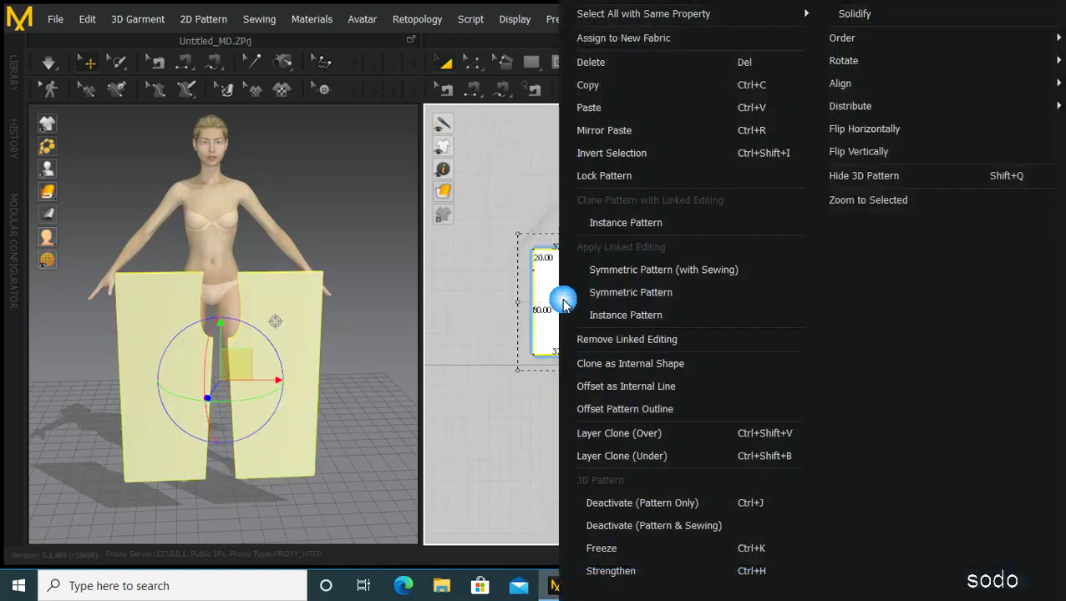
pyautogui.click(591, 86)
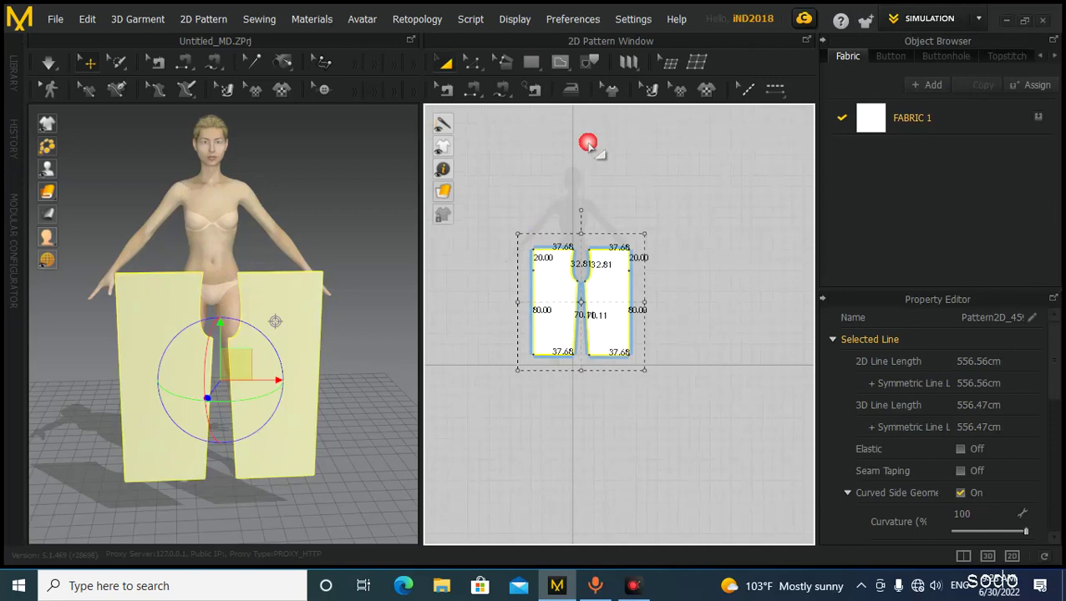
pyautogui.rightClick(564, 266)
pyautogui.click(591, 104)
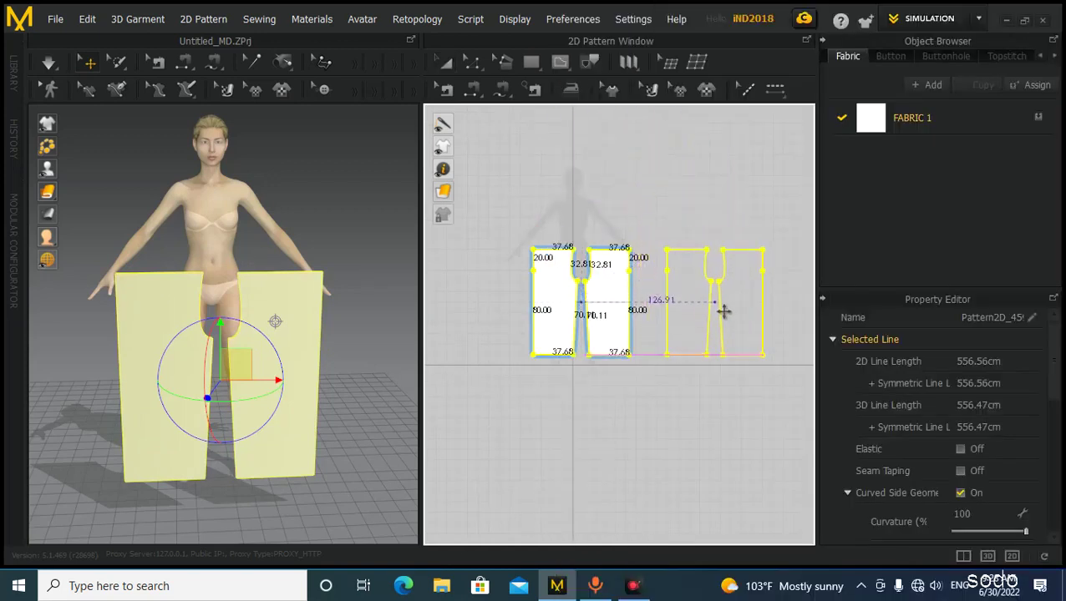
pyautogui.click(720, 311)
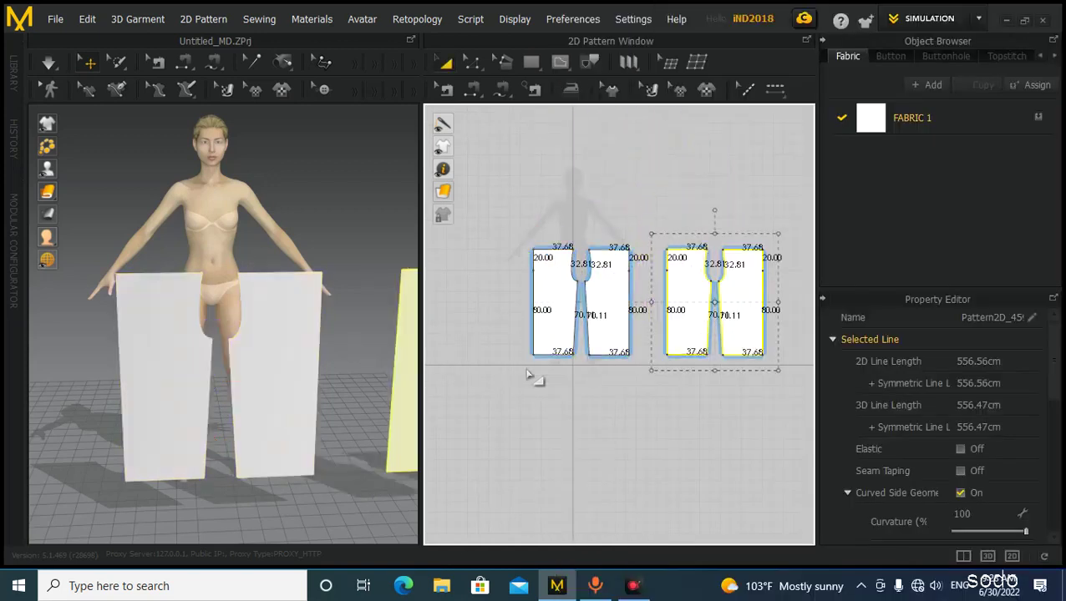
# Move the pasted pair of leg panels in 3D from in front of the avatar to behind it.
pyautogui.moveTo(282, 393); pyautogui.dragTo(281, 421, button='right')
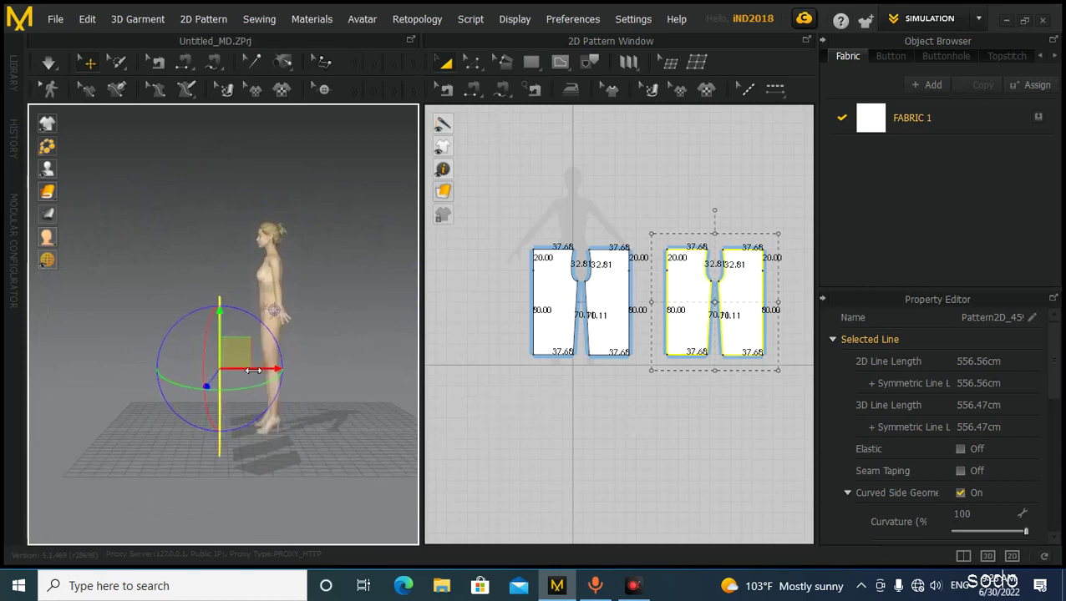
pyautogui.moveTo(250, 426); pyautogui.dragTo(414, 435, button='right')
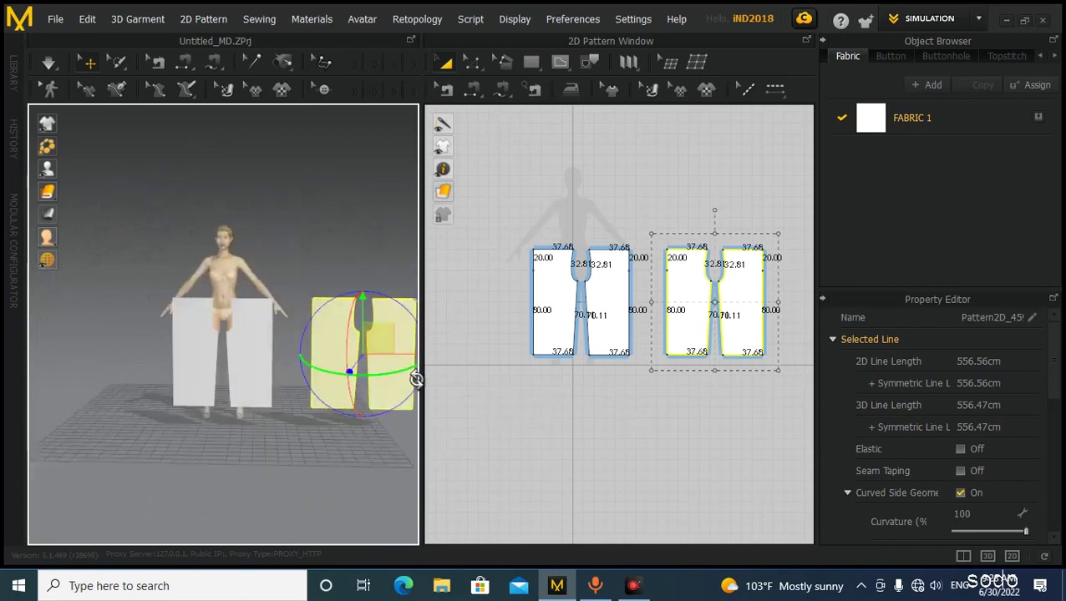
pyautogui.click(632, 202)
pyautogui.moveTo(632, 201); pyautogui.dragTo(768, 416)
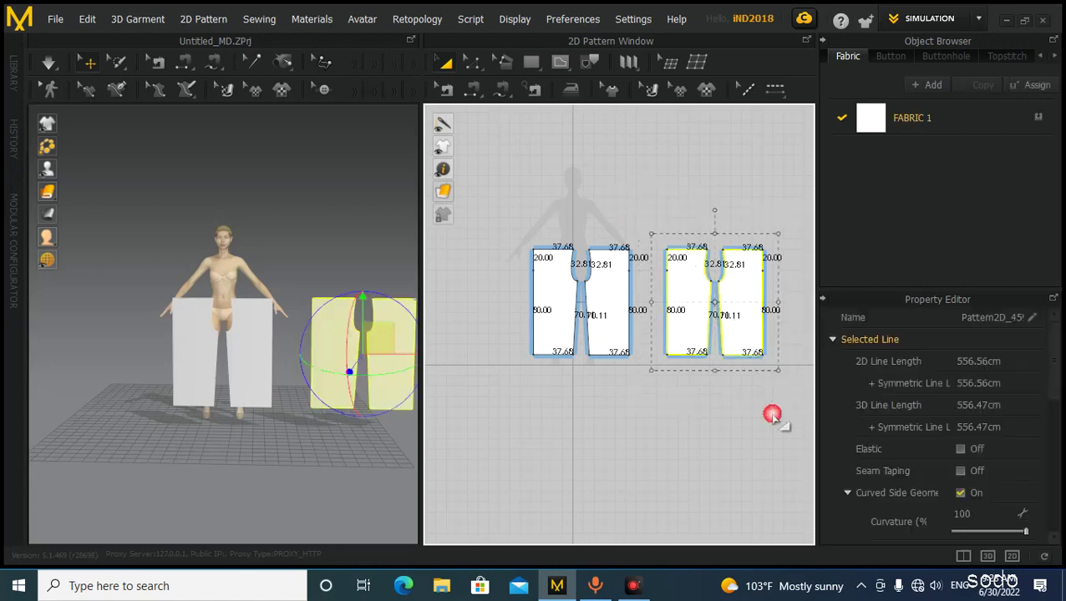
pyautogui.moveTo(350, 441); pyautogui.dragTo(275, 430, button='right')
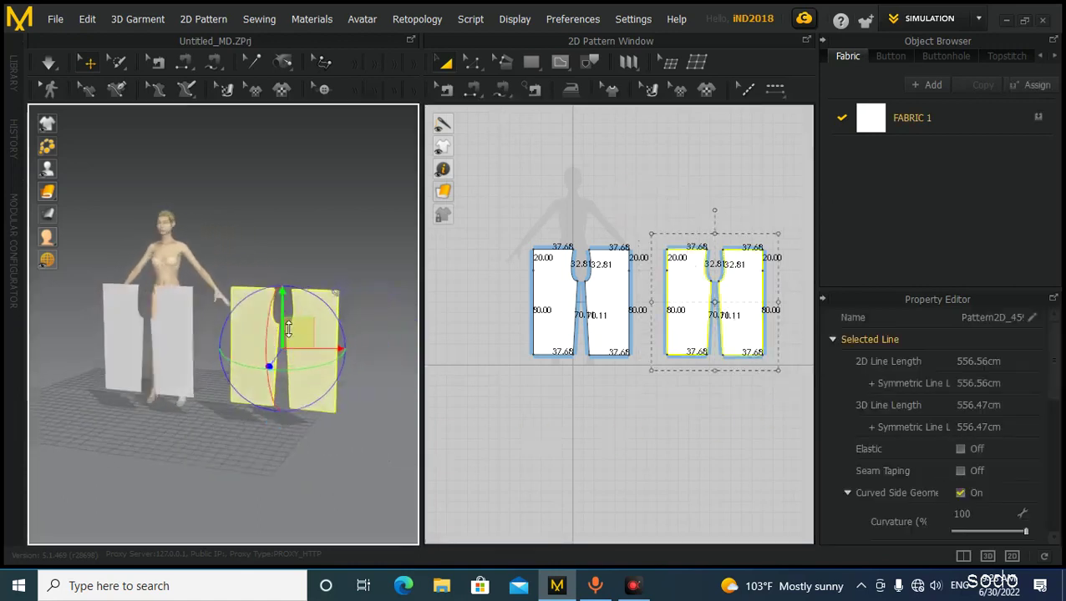
pyautogui.moveTo(290, 375); pyautogui.dragTo(181, 369, button='right')
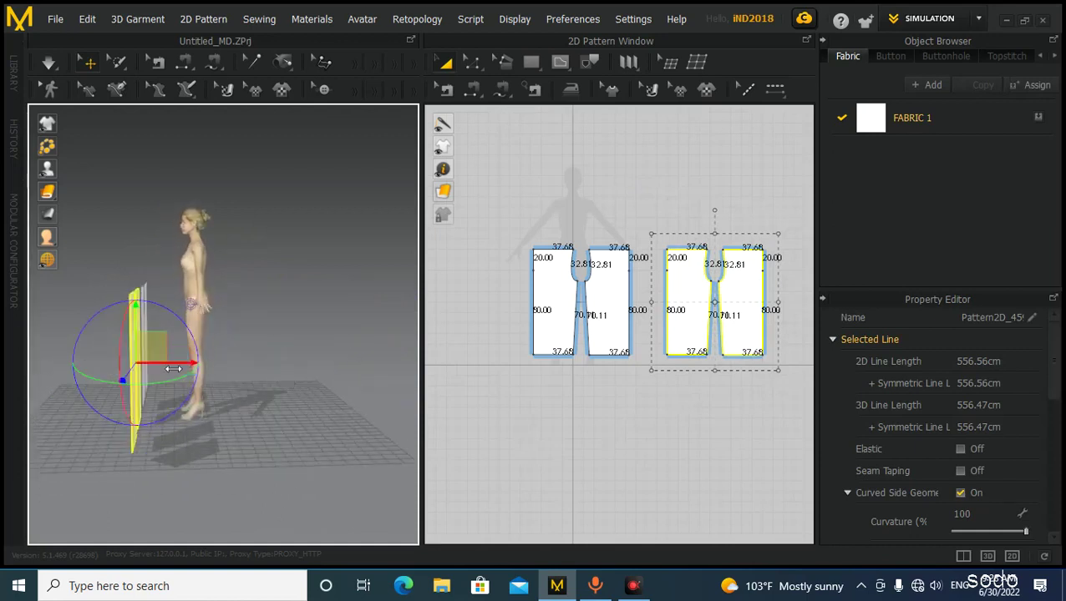
pyautogui.moveTo(175, 368); pyautogui.dragTo(258, 367)
# Shift the pasted pair of panels sideways in 3D until it is centred behind the avatar's legs.
pyautogui.moveTo(331, 422); pyautogui.dragTo(142, 430, button='right')
pyautogui.scroll(-3, 157, 441)
pyautogui.moveTo(165, 368); pyautogui.dragTo(295, 367)
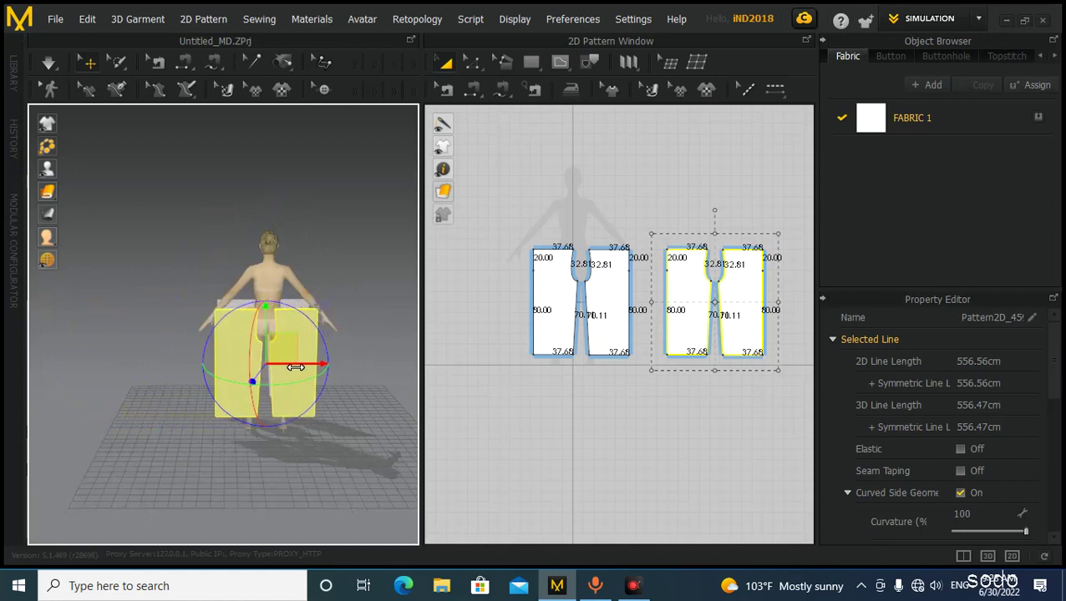
pyautogui.moveTo(278, 368); pyautogui.dragTo(245, 409, button='right')
pyautogui.scroll(2, 312, 366)
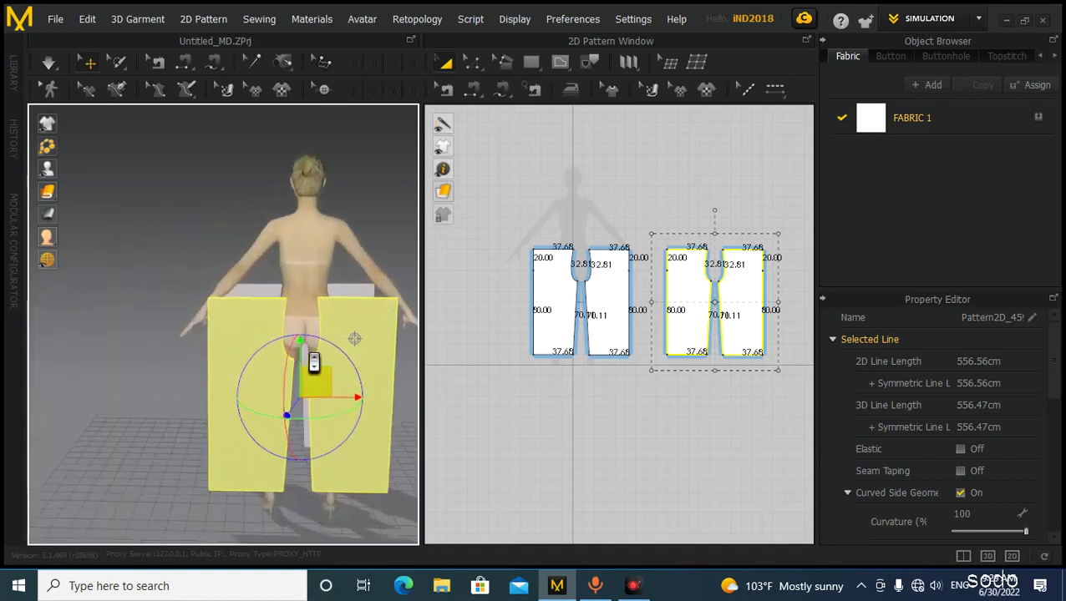
pyautogui.moveTo(312, 362); pyautogui.dragTo(311, 326, button='middle')
pyautogui.scroll(2, 311, 325)
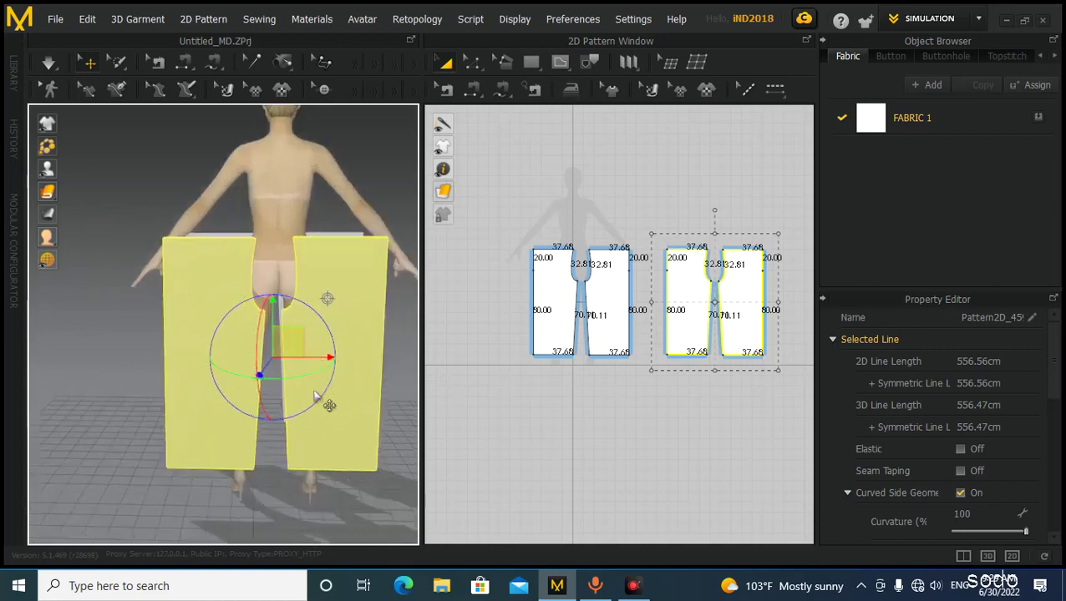
pyautogui.scroll(-3, 276, 373)
pyautogui.moveTo(278, 376); pyautogui.dragTo(257, 370, button='middle')
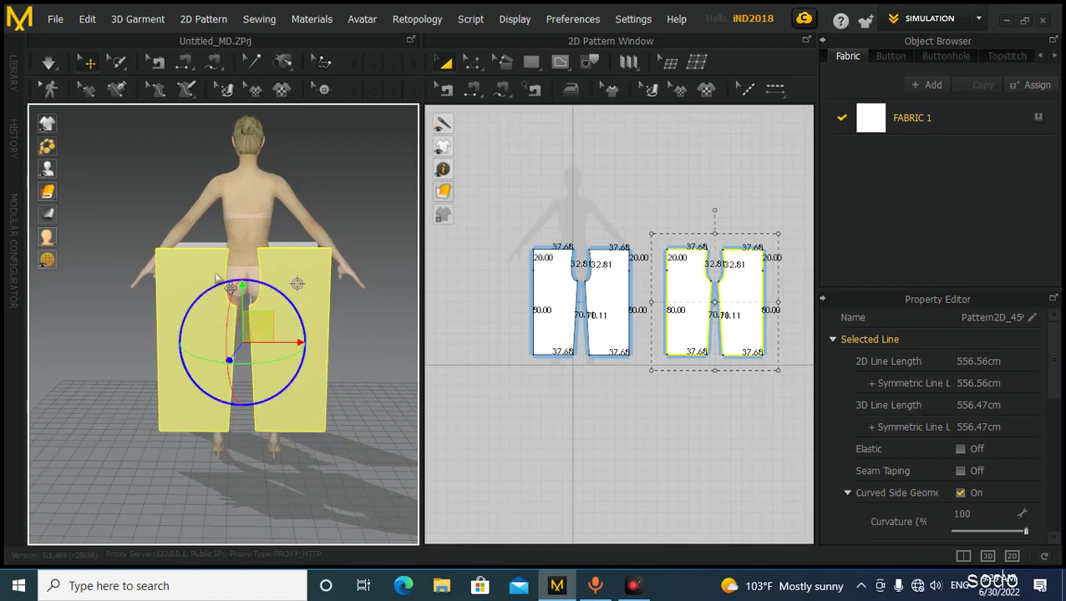
# Flip the back pair of panels horizontally in the 3D arrangement.
pyautogui.rightClick(277, 336)
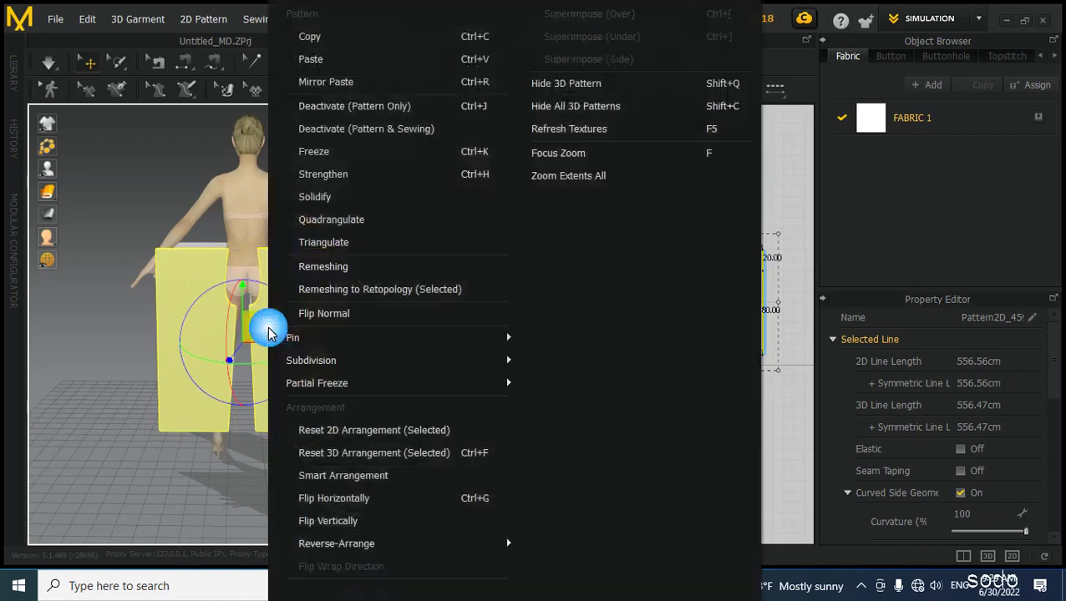
pyautogui.click(333, 498)
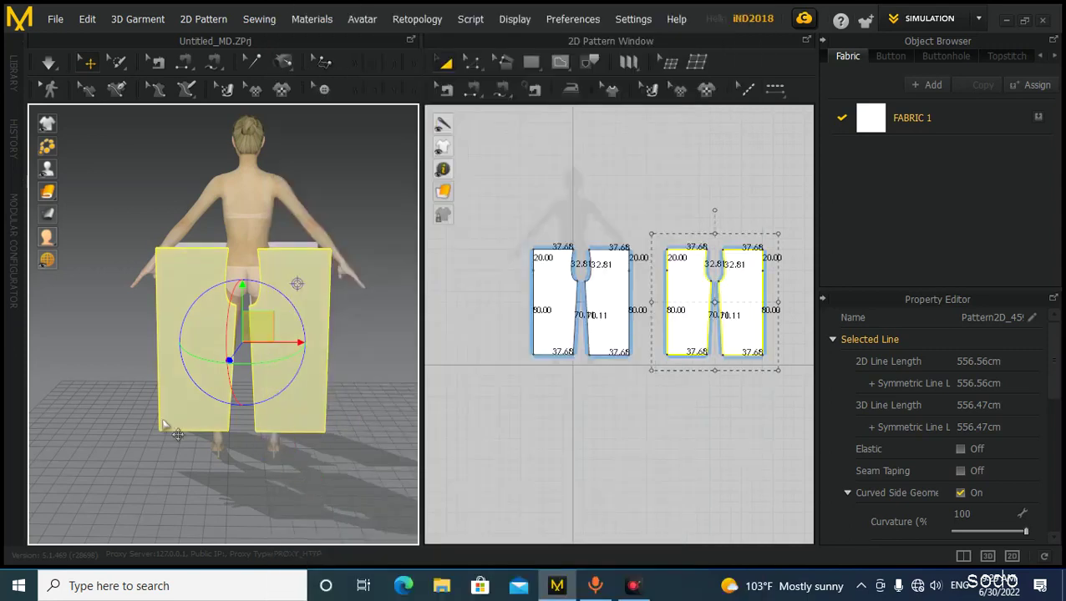
pyautogui.moveTo(171, 405); pyautogui.dragTo(303, 410, button='right')
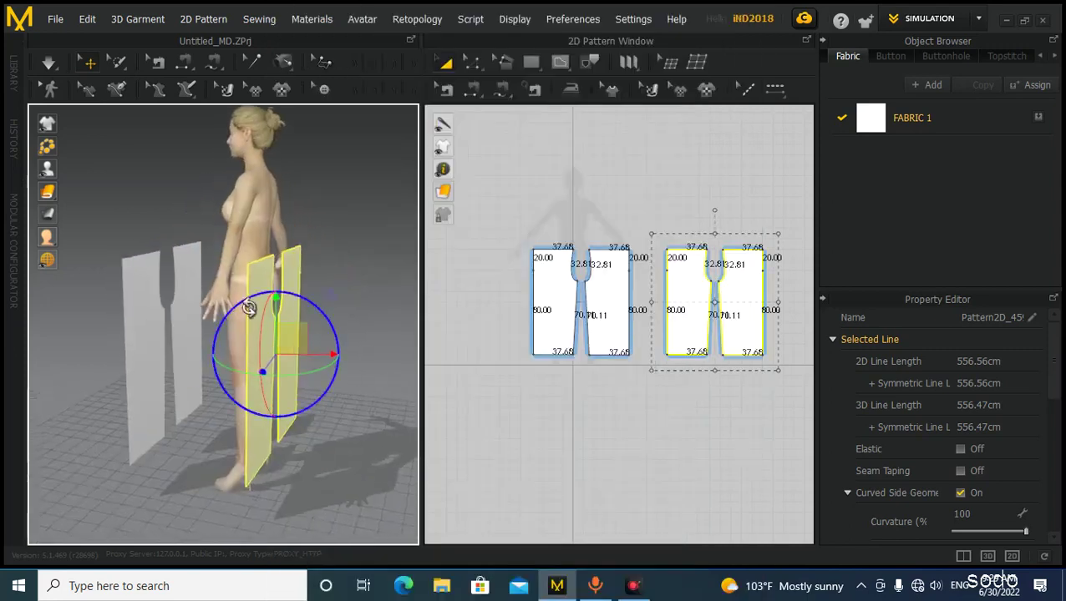
pyautogui.moveTo(351, 334); pyautogui.dragTo(205, 387, button='right')
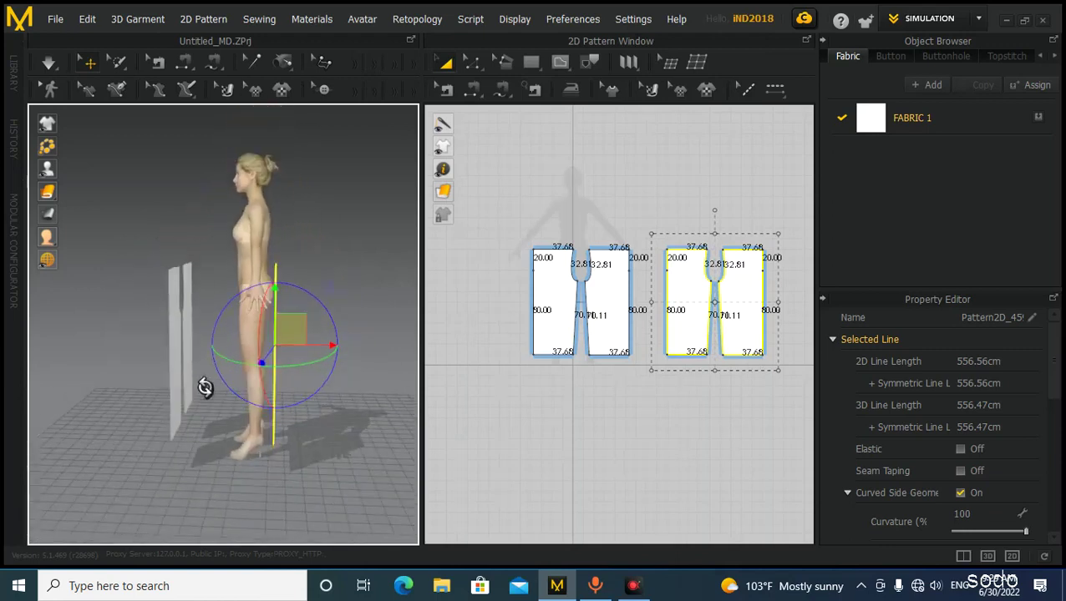
# Select the front pair of panels, move it closer to the avatar's body in 3D, and lower it slightly.
pyautogui.moveTo(506, 200); pyautogui.dragTo(660, 391)
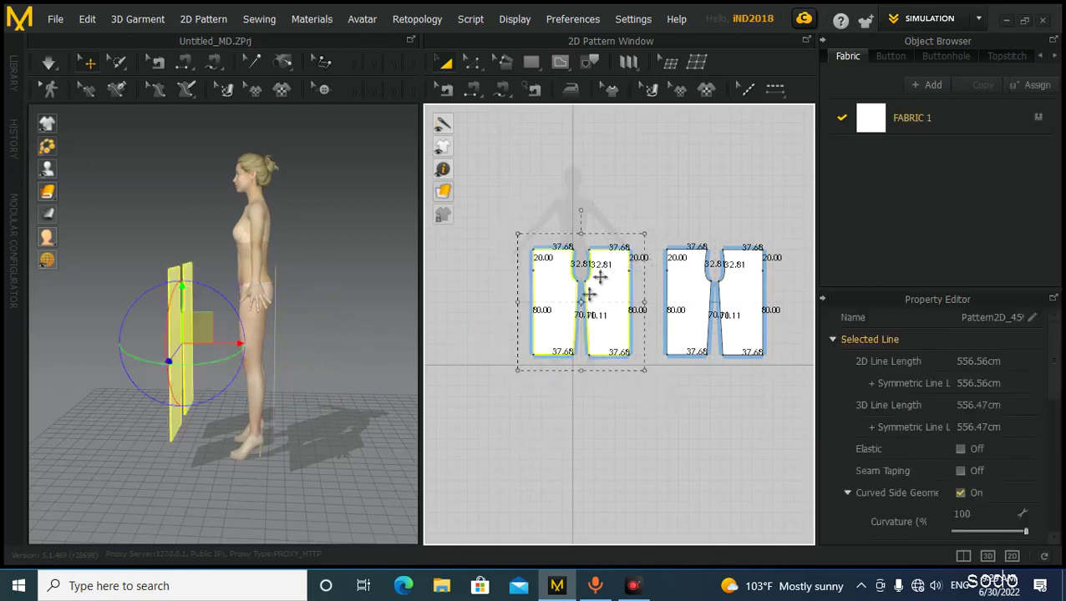
pyautogui.moveTo(205, 344); pyautogui.dragTo(262, 345)
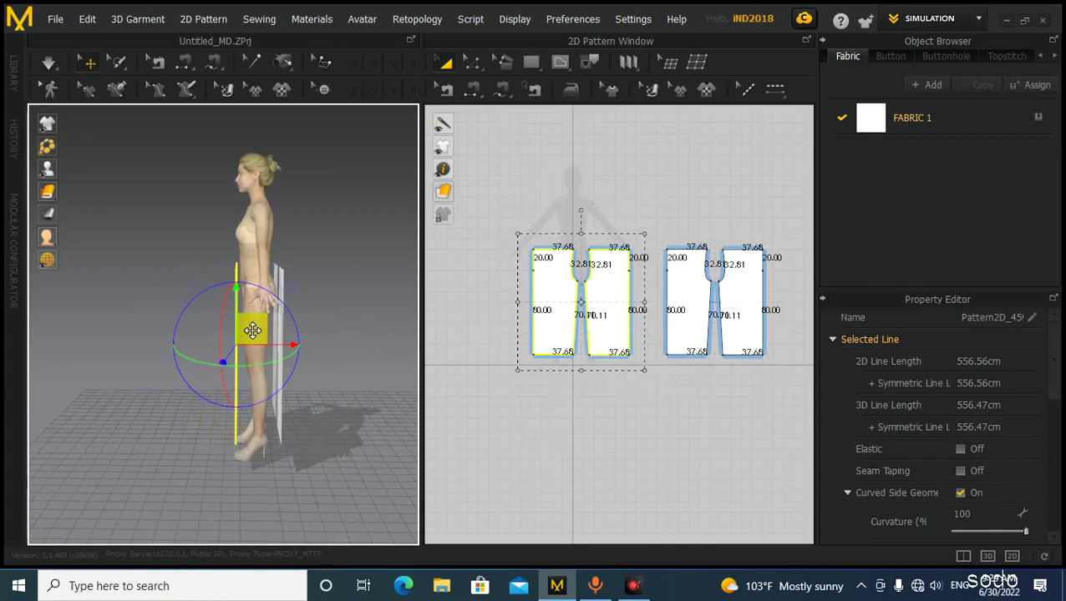
pyautogui.moveTo(240, 329); pyautogui.dragTo(240, 332)
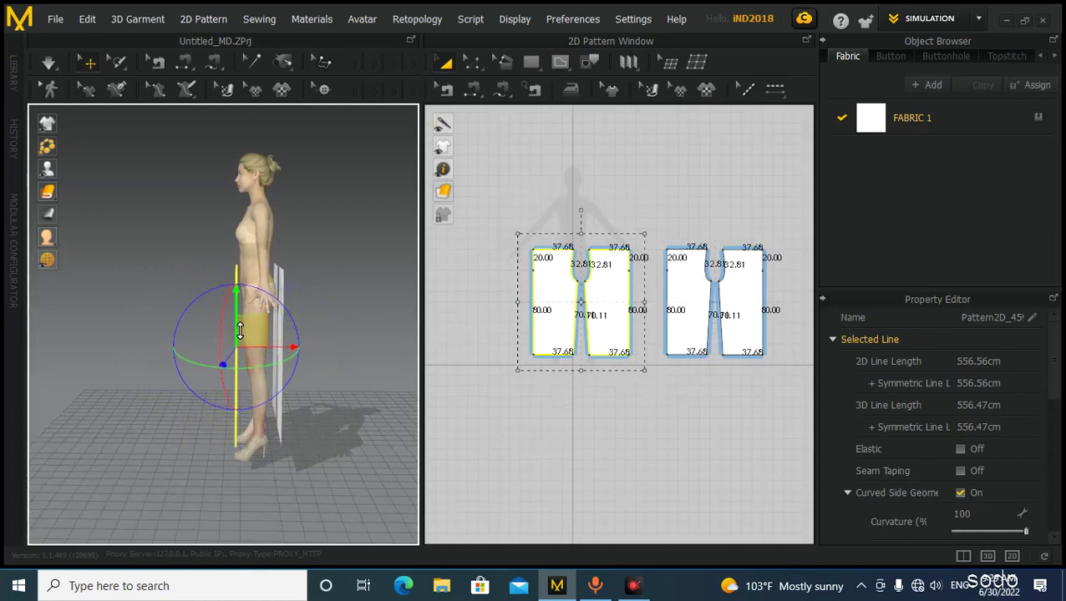
pyautogui.moveTo(195, 369); pyautogui.dragTo(344, 371, button='right')
pyautogui.moveTo(207, 370); pyautogui.dragTo(181, 372, button='right')
pyautogui.click(143, 378)
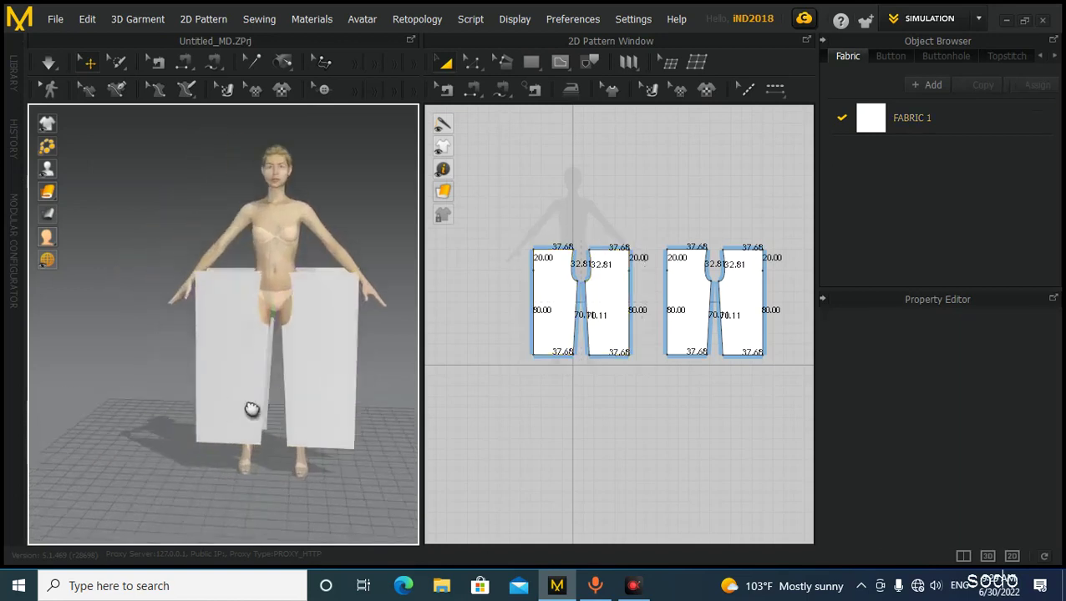
# Shift the front leg panels sideways in 3D so their inner edges sit closer together in front of the avatar.
pyautogui.scroll(2, 210, 355)
pyautogui.moveTo(211, 354); pyautogui.dragTo(209, 353, button='middle')
pyautogui.moveTo(265, 307); pyautogui.dragTo(248, 309)
pyautogui.click(211, 314)
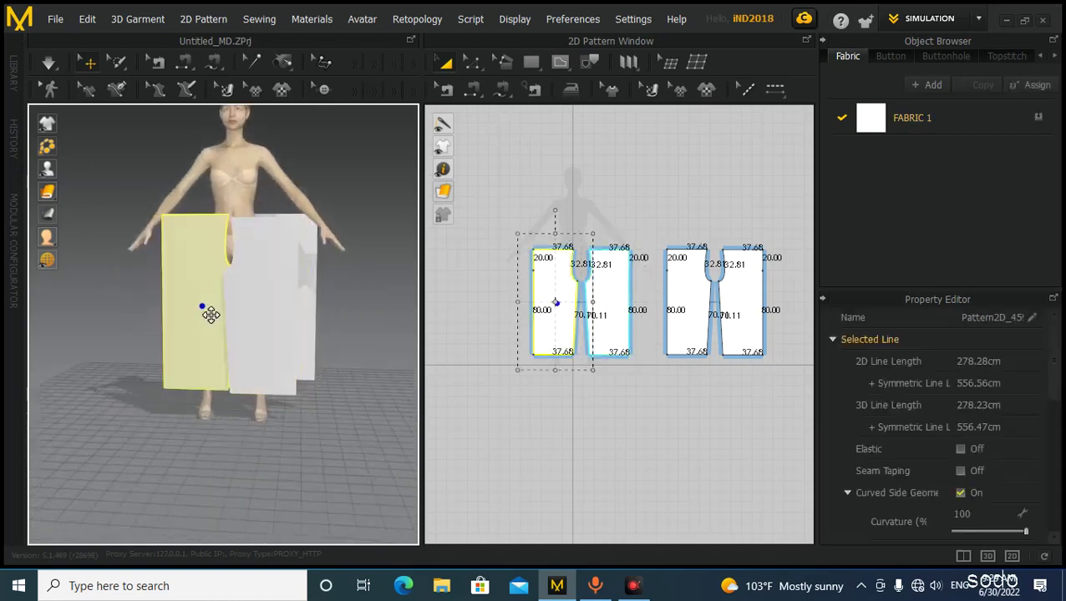
pyautogui.moveTo(229, 322); pyautogui.dragTo(248, 449, button='right')
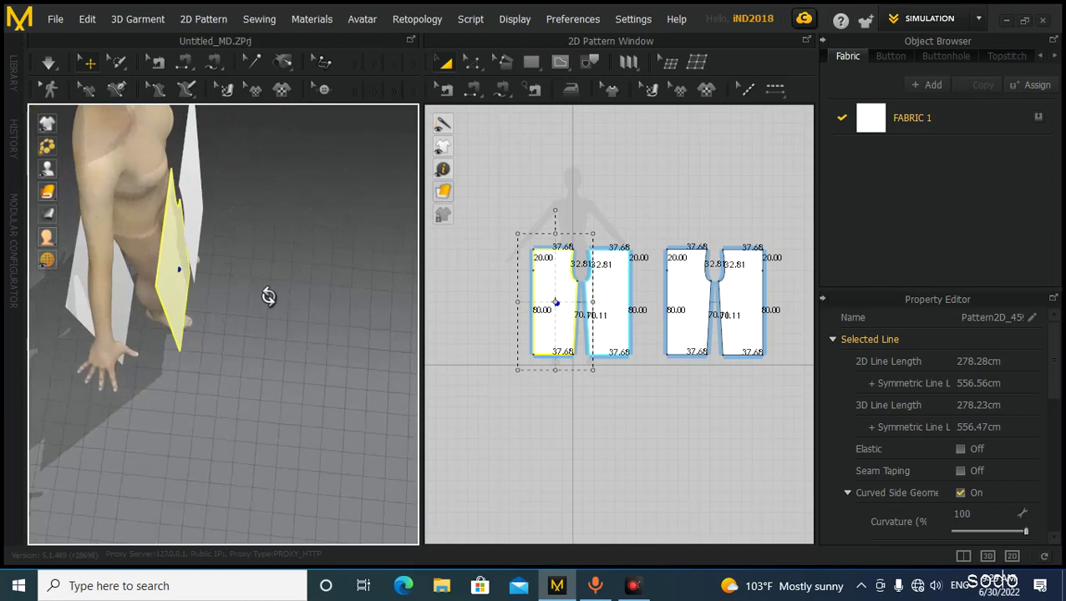
pyautogui.press('2')
pyautogui.click(300, 287)
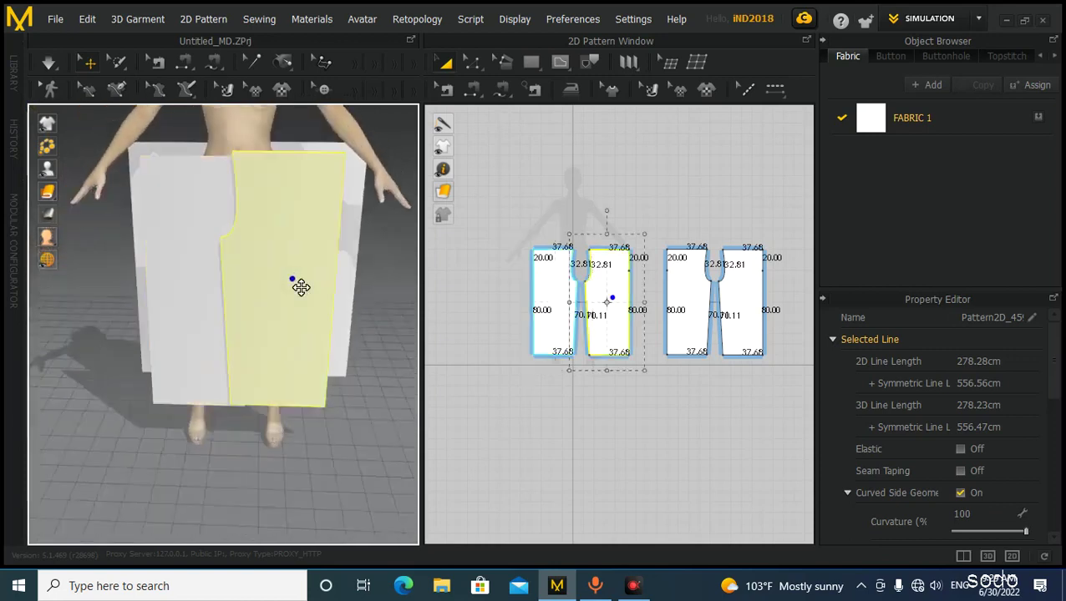
pyautogui.click(189, 264)
# Adjust the two back leg panels sideways in 3D so each one hangs behind its own leg.
pyautogui.moveTo(340, 364); pyautogui.dragTo(97, 375, button='right')
pyautogui.scroll(-2, 98, 375)
pyautogui.moveTo(97, 375); pyautogui.dragTo(149, 370, button='middle')
pyautogui.moveTo(122, 335); pyautogui.dragTo(159, 328)
pyautogui.click(243, 332)
pyautogui.moveTo(335, 371); pyautogui.dragTo(262, 397, button='right')
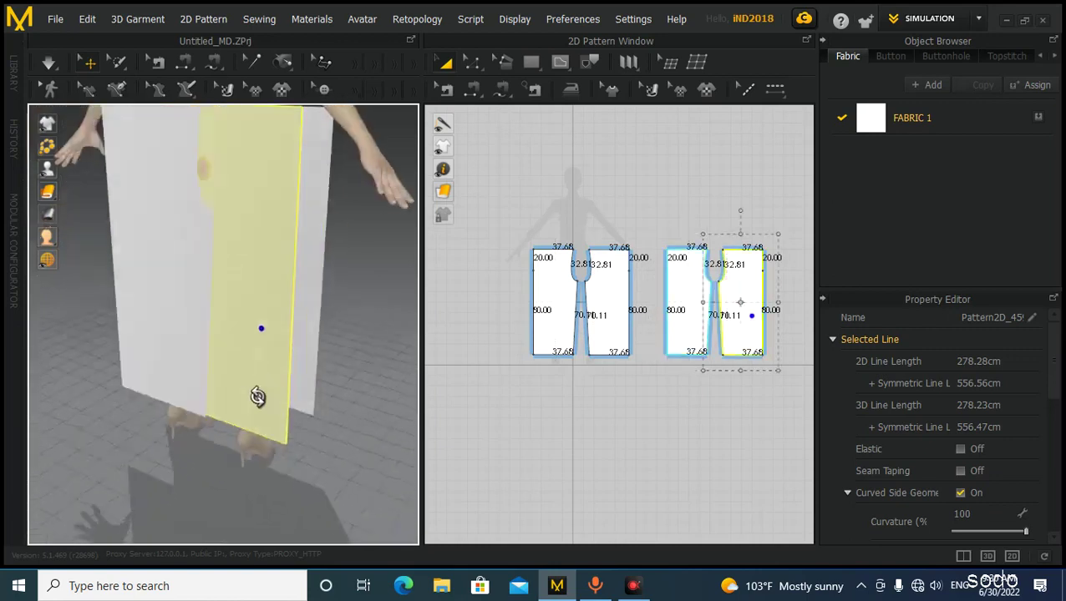
pyautogui.click(179, 333)
pyautogui.moveTo(222, 362); pyautogui.dragTo(331, 402, button='right')
pyautogui.scroll(-2, 299, 359)
pyautogui.moveTo(182, 315); pyautogui.dragTo(142, 311)
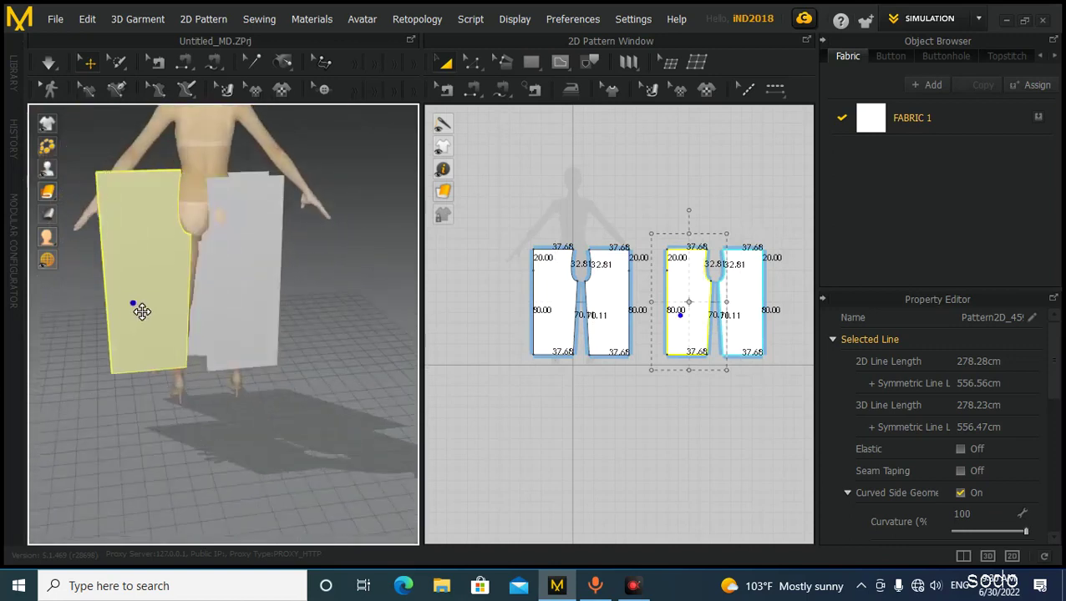
# Move the front leg panels apart in 3D to leave a gap between them at the crotch.
pyautogui.click(255, 323)
pyautogui.moveTo(230, 333); pyautogui.dragTo(200, 343, button='right')
pyautogui.click(194, 339)
pyautogui.moveTo(174, 341); pyautogui.dragTo(167, 340)
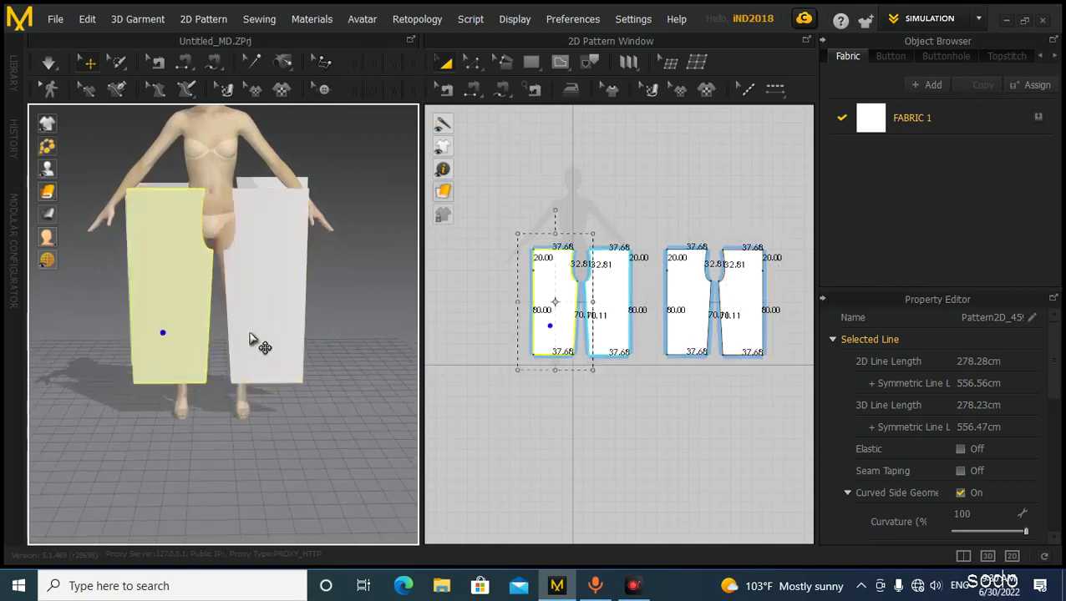
pyautogui.click(597, 401)
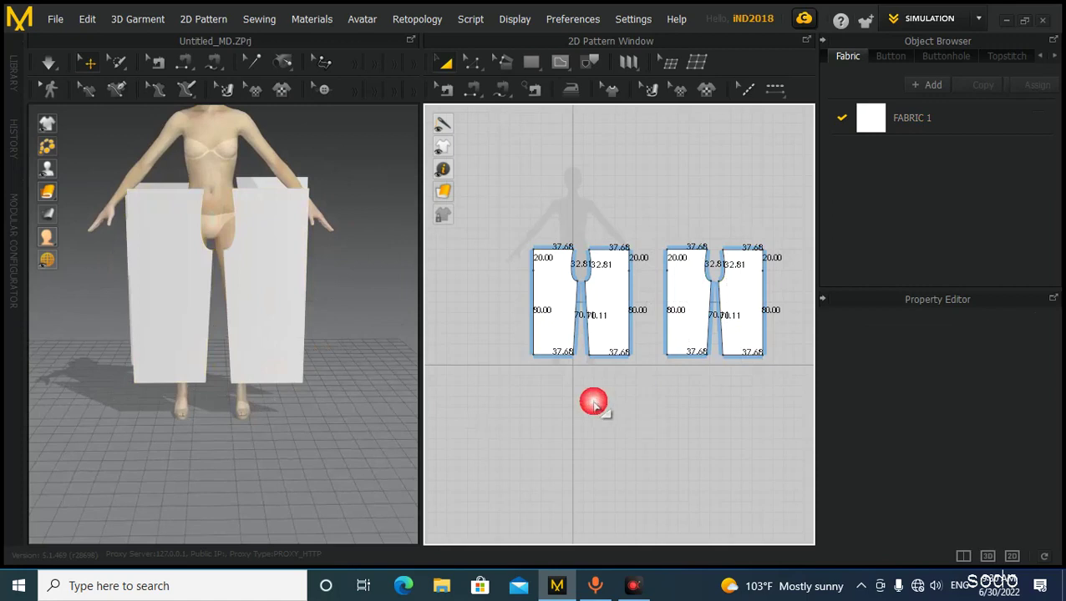
# Draw a thin horizontal rectangle about 23 cm by 3.5 cm across the avatar's waist, above the front leg panels.
pyautogui.scroll(3, 569, 304)
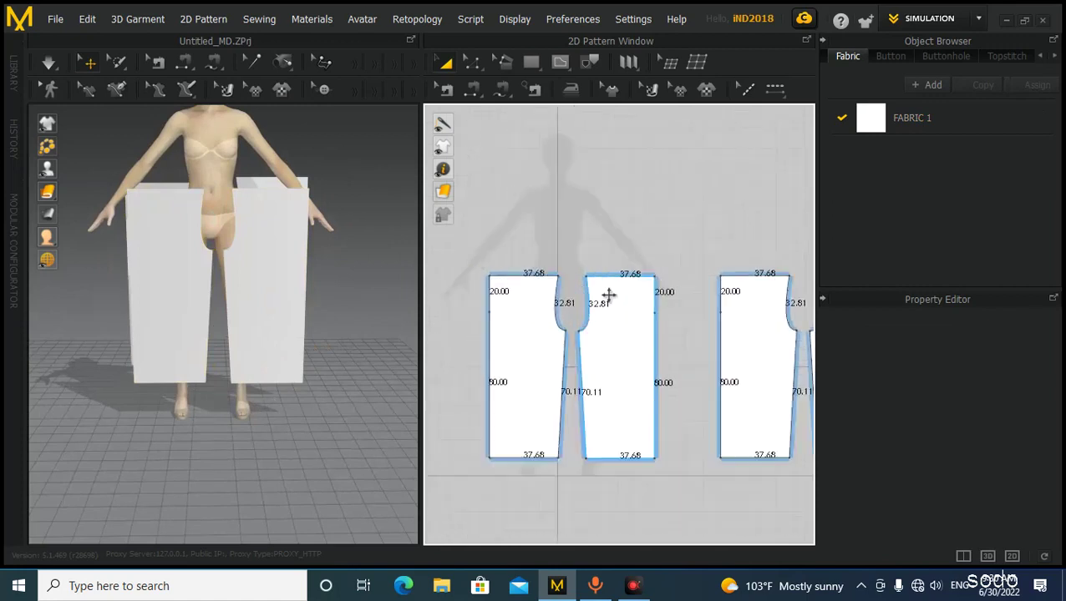
pyautogui.moveTo(602, 302); pyautogui.dragTo(584, 280, button='right')
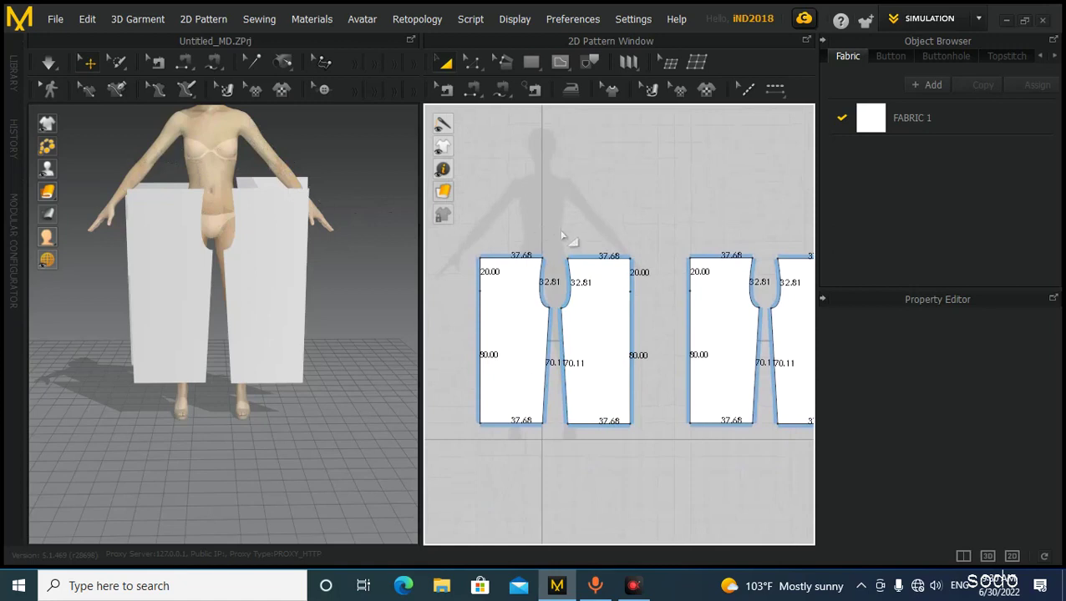
pyautogui.moveTo(561, 237); pyautogui.dragTo(595, 266, button='right')
pyautogui.press('s')
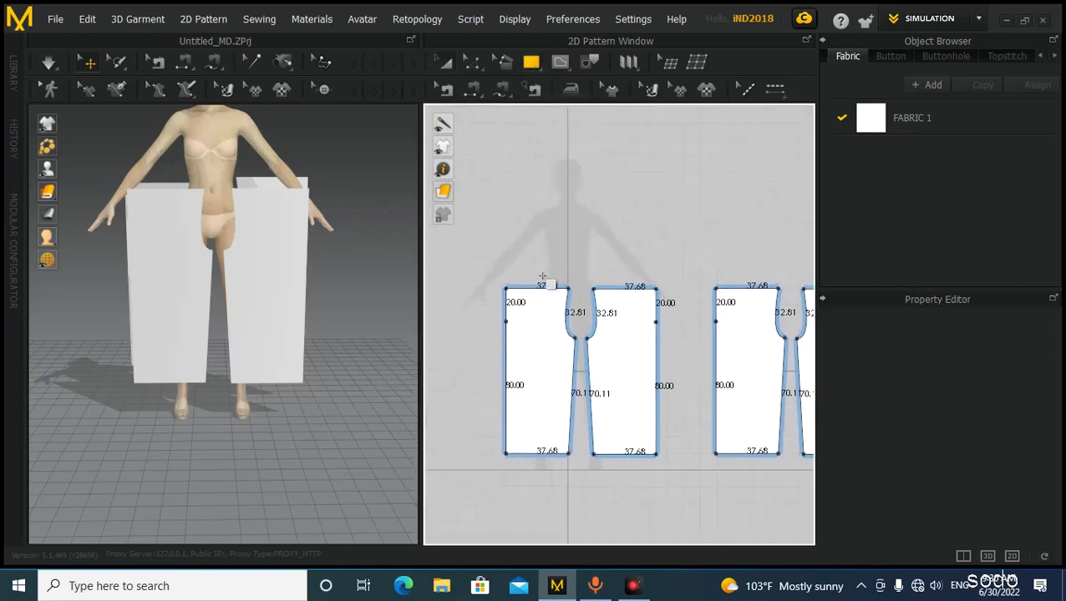
pyautogui.scroll(2, 526, 242)
pyautogui.moveTo(569, 219); pyautogui.dragTo(638, 237, button='right')
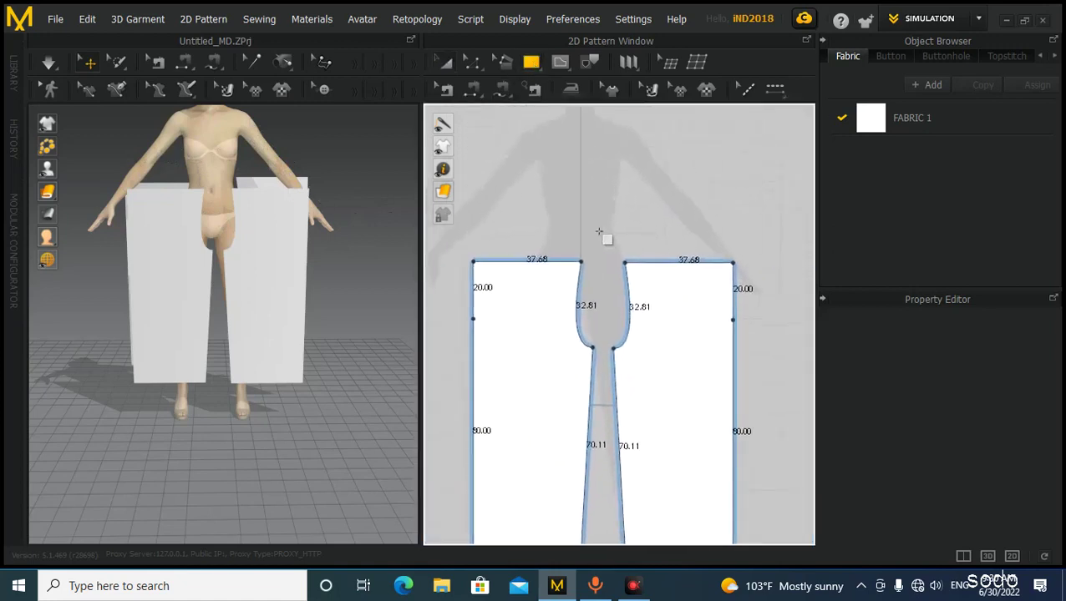
pyautogui.scroll(2, 603, 259)
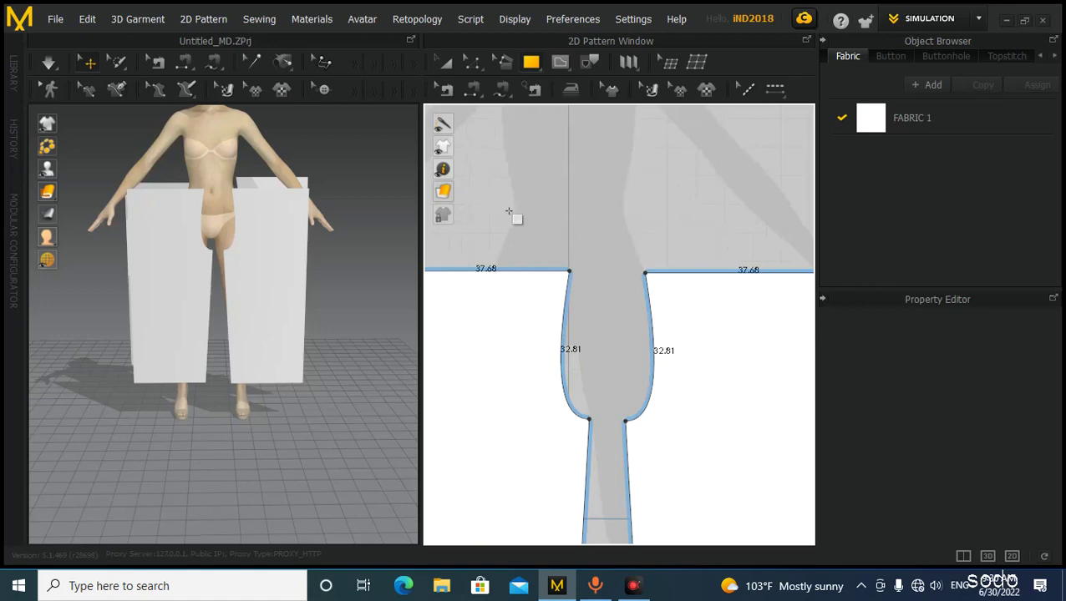
pyautogui.moveTo(512, 201); pyautogui.dragTo(627, 217)
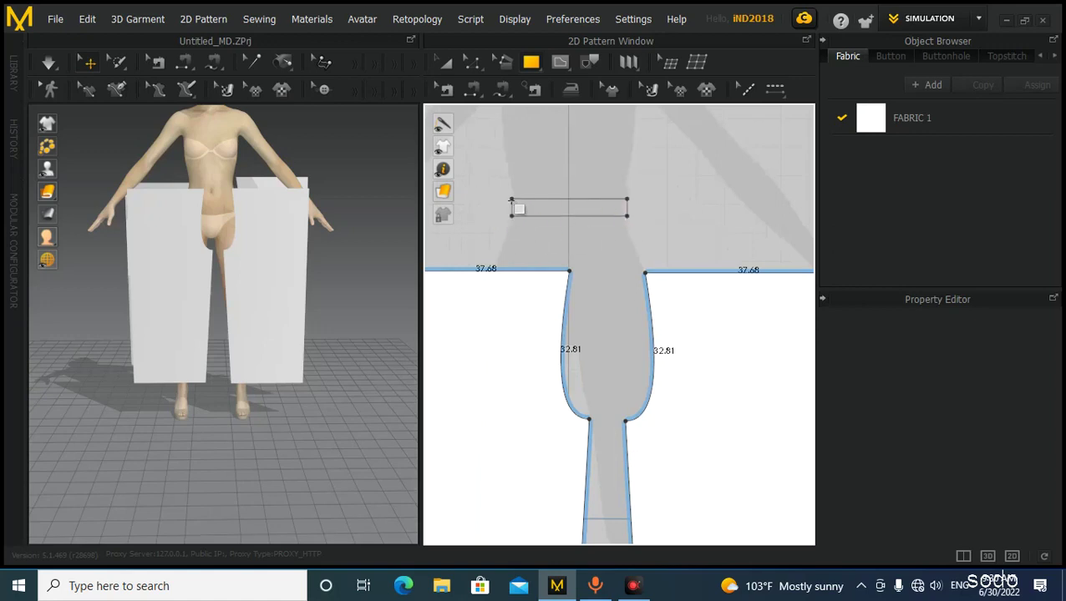
pyautogui.click(552, 208)
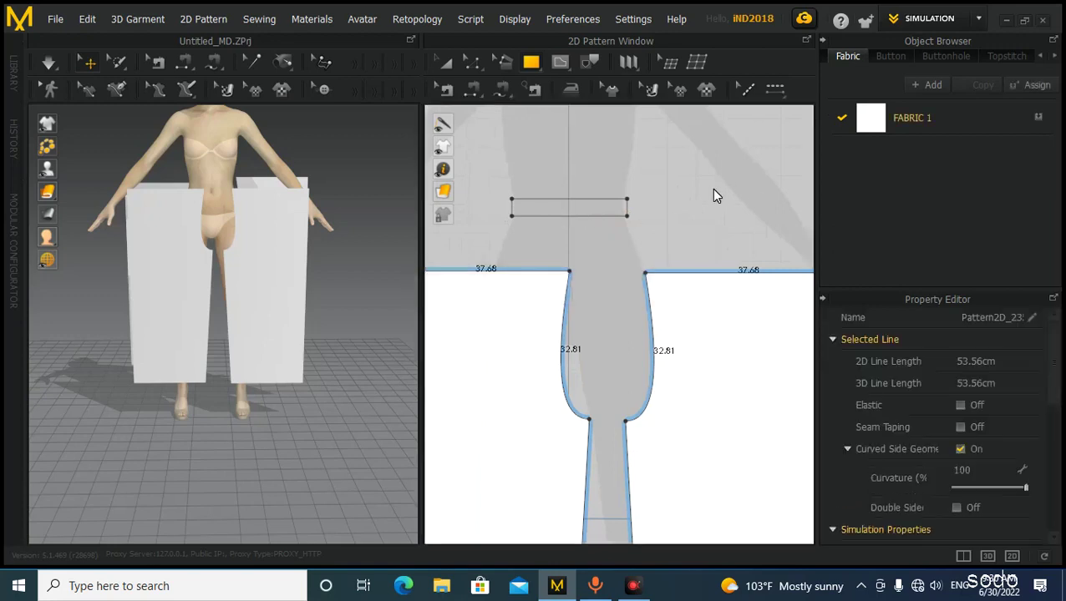
# Create a waistband rectangle 24 cm wide and 4 cm high in the 2D pattern.
pyautogui.click(551, 290)
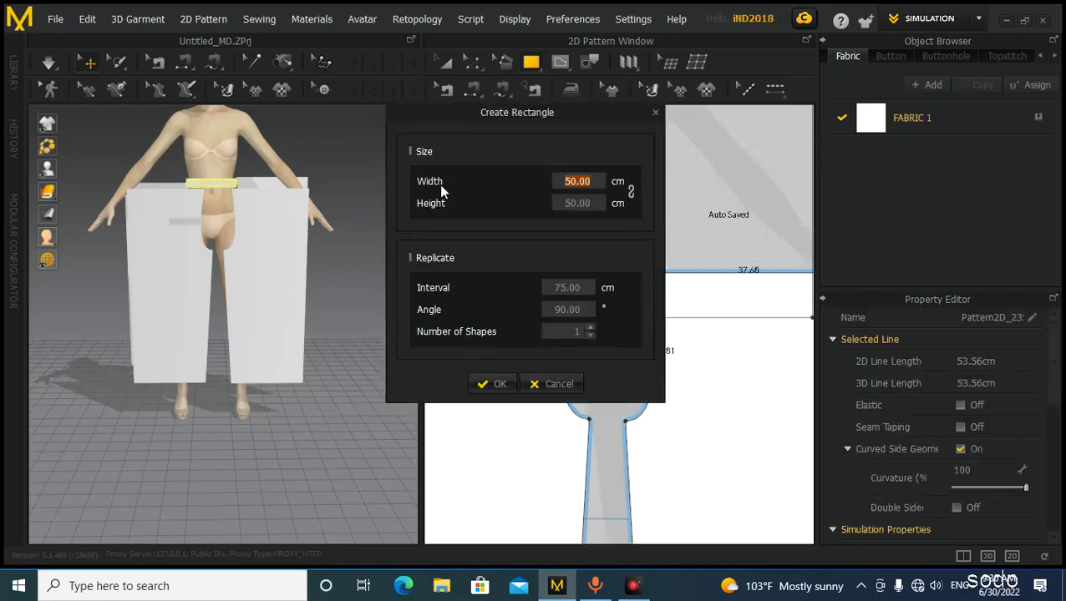
pyautogui.write('2')
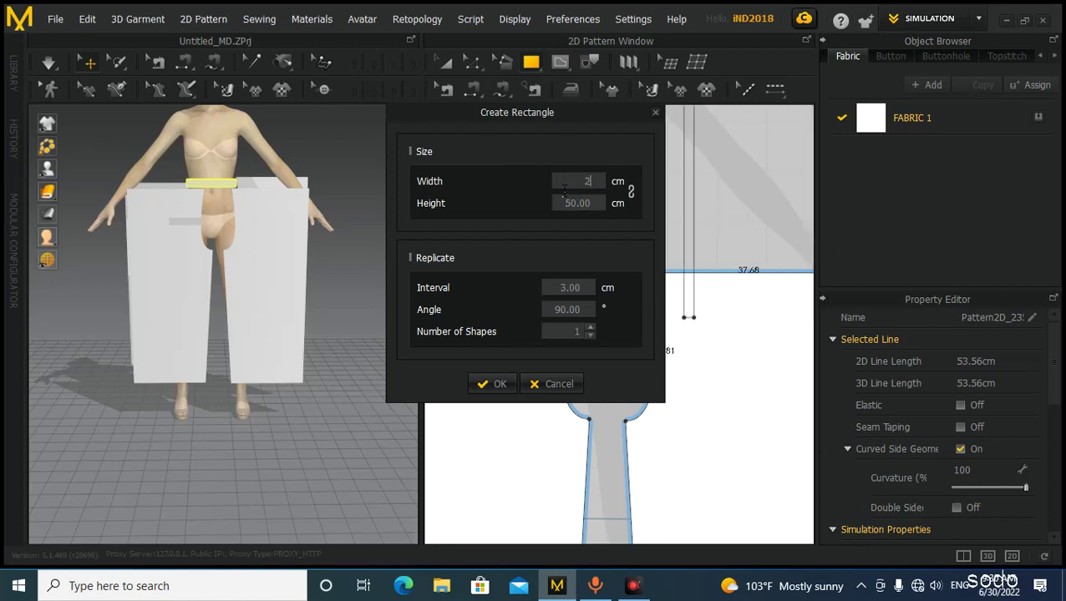
pyautogui.write('4')
pyautogui.click(571, 201)
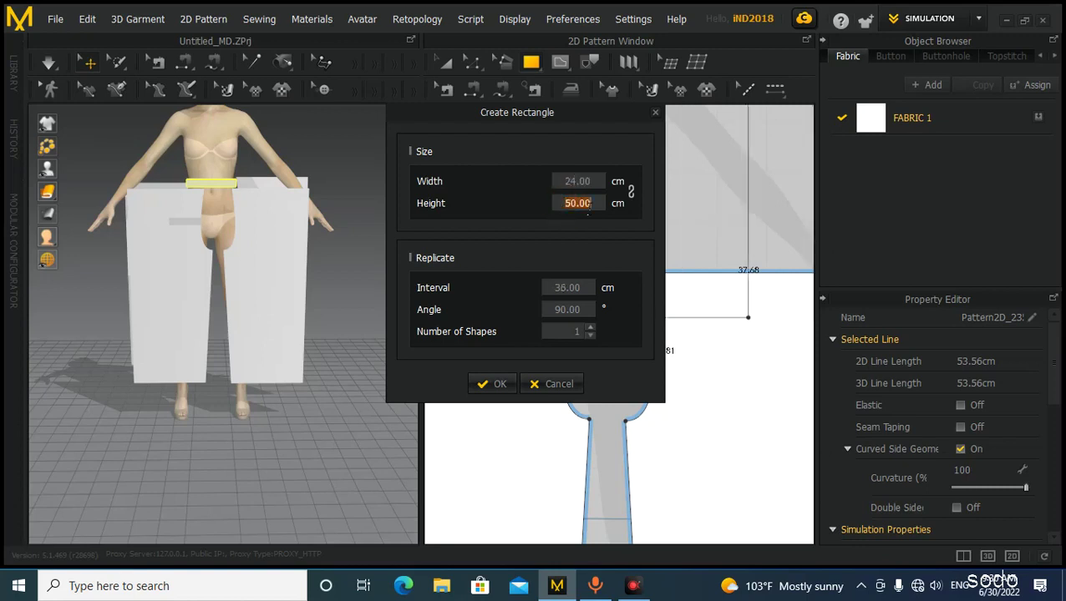
pyautogui.write('4')
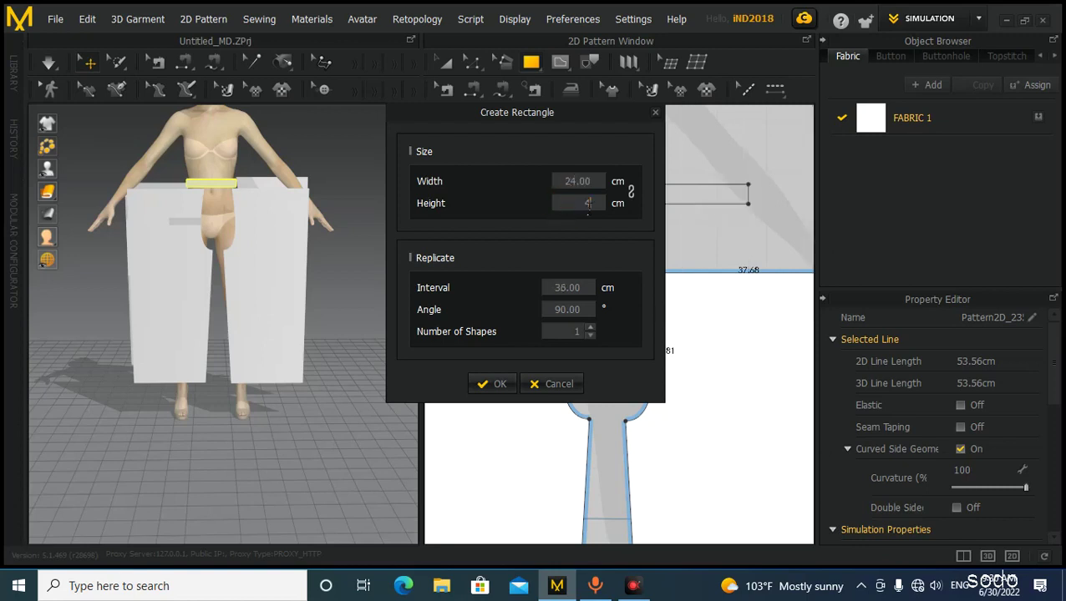
pyautogui.click(501, 384)
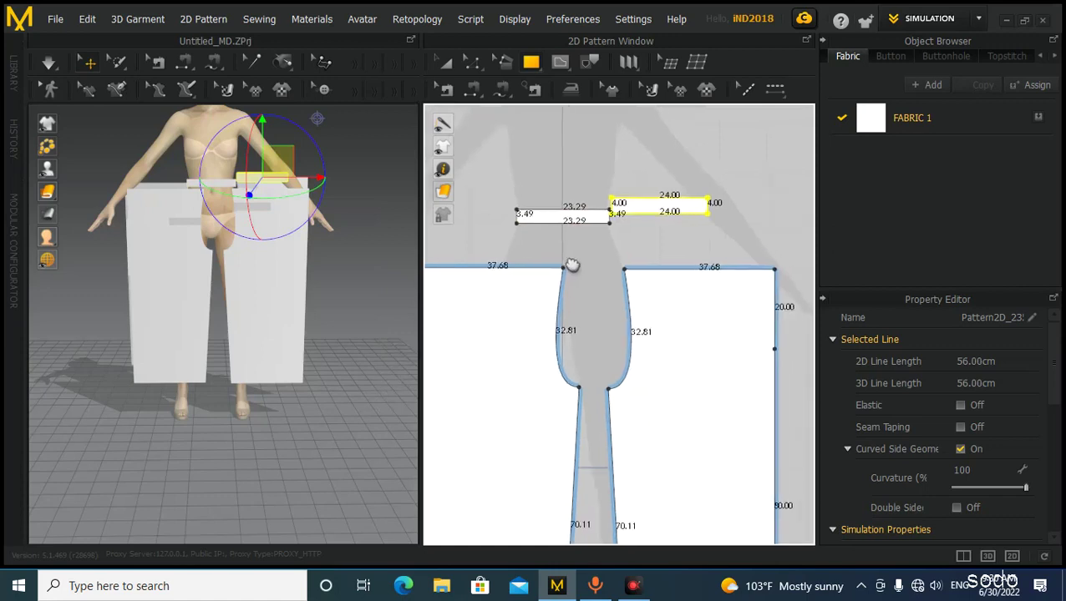
# Delete the freehand-drawn rectangle and move the 24 by 4 cm strip into its place above the front leg panels.
pyautogui.click(533, 213)
pyautogui.click(533, 213)
pyautogui.press('Delete')
pyautogui.moveTo(635, 212); pyautogui.dragTo(558, 220)
pyautogui.scroll(-3, 556, 269)
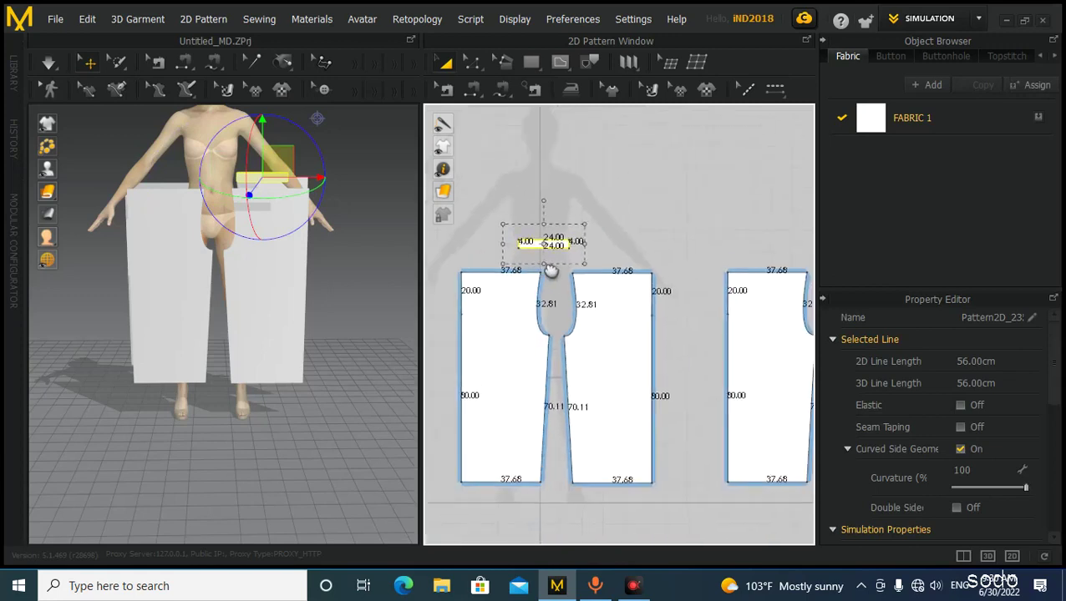
# Copy the waistband strip and paste the duplicate above the back pair of leg panels in 2D.
pyautogui.click(626, 190)
pyautogui.click(564, 243)
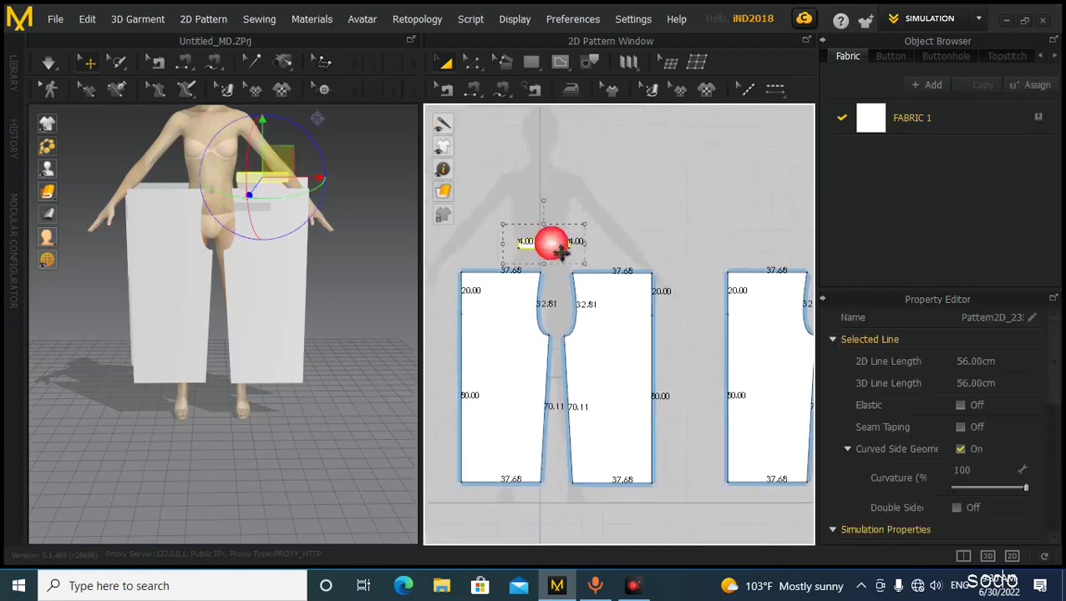
pyautogui.hotkey('ctrl', 'v')
pyautogui.click(775, 242)
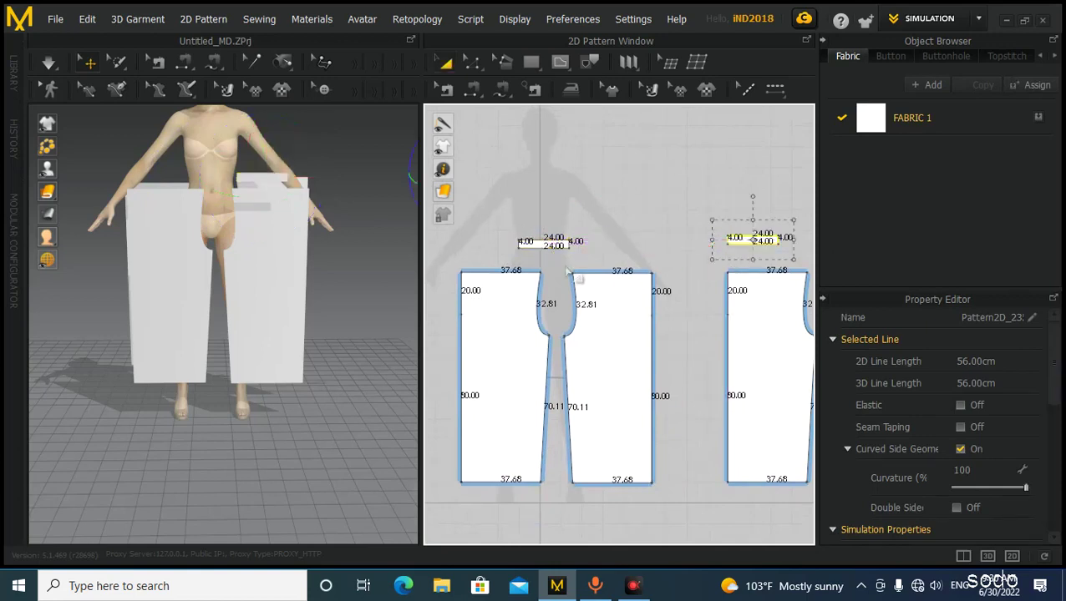
pyautogui.rightClick(547, 246)
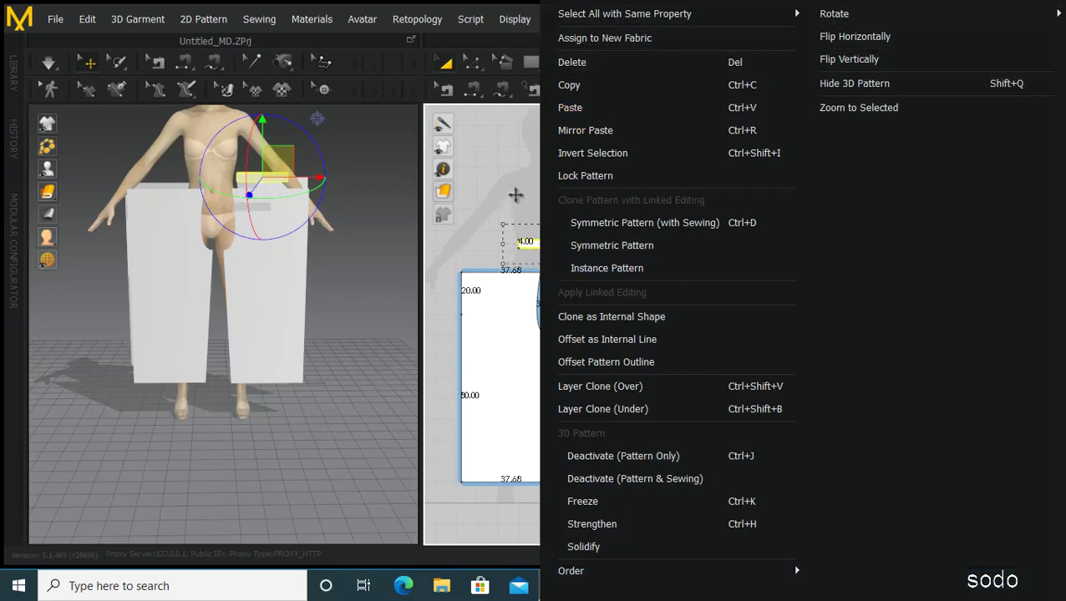
pyautogui.click(585, 130)
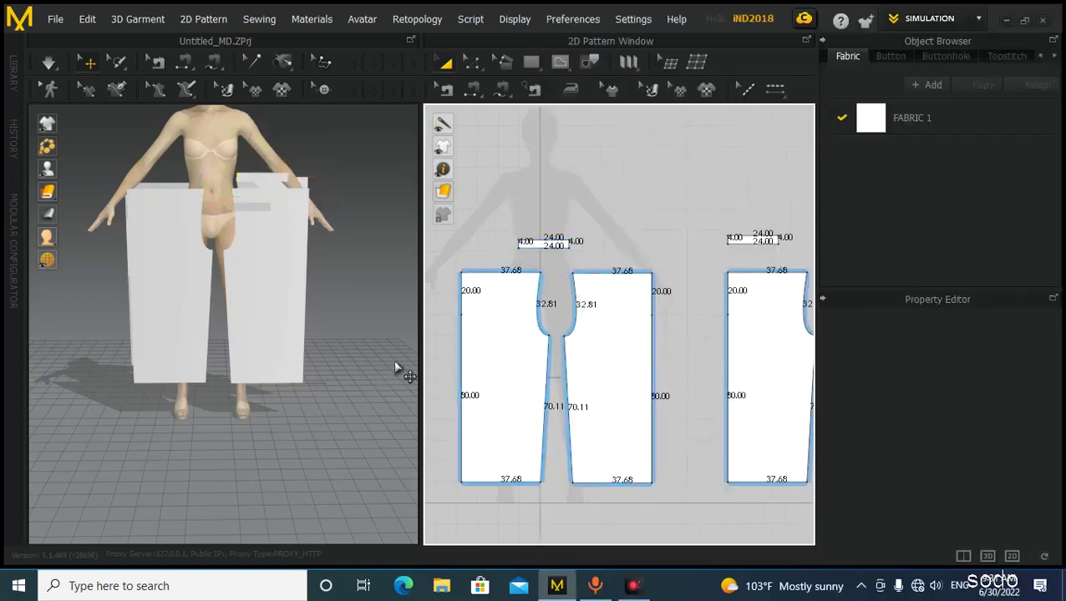
pyautogui.click(552, 313)
# Hide the line length labels on the 2D patterns.
pyautogui.scroll(-1, 534, 334)
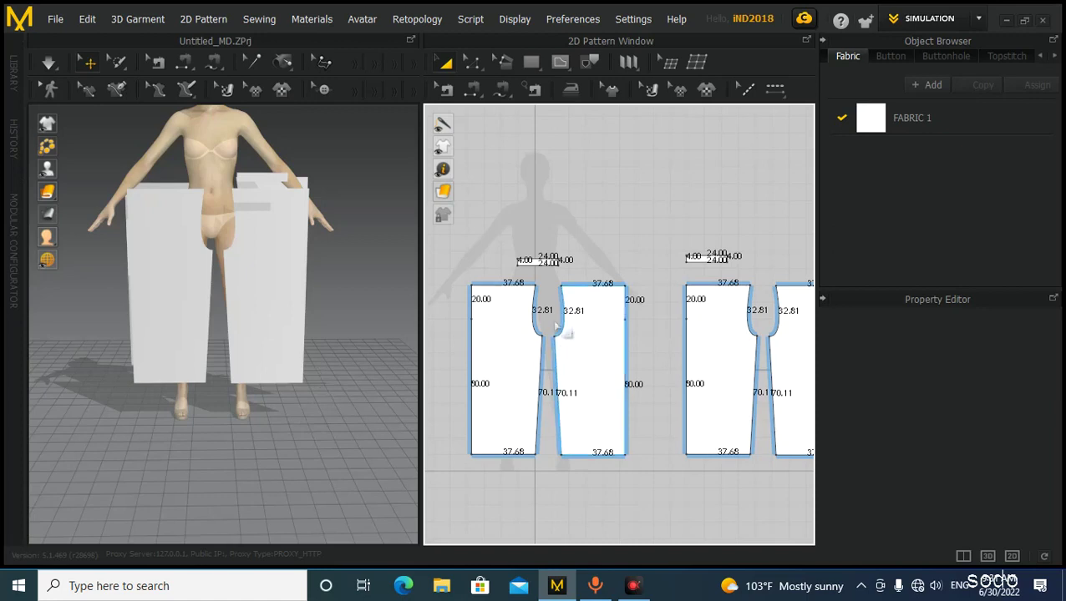
pyautogui.hotkey('shift', 'l')
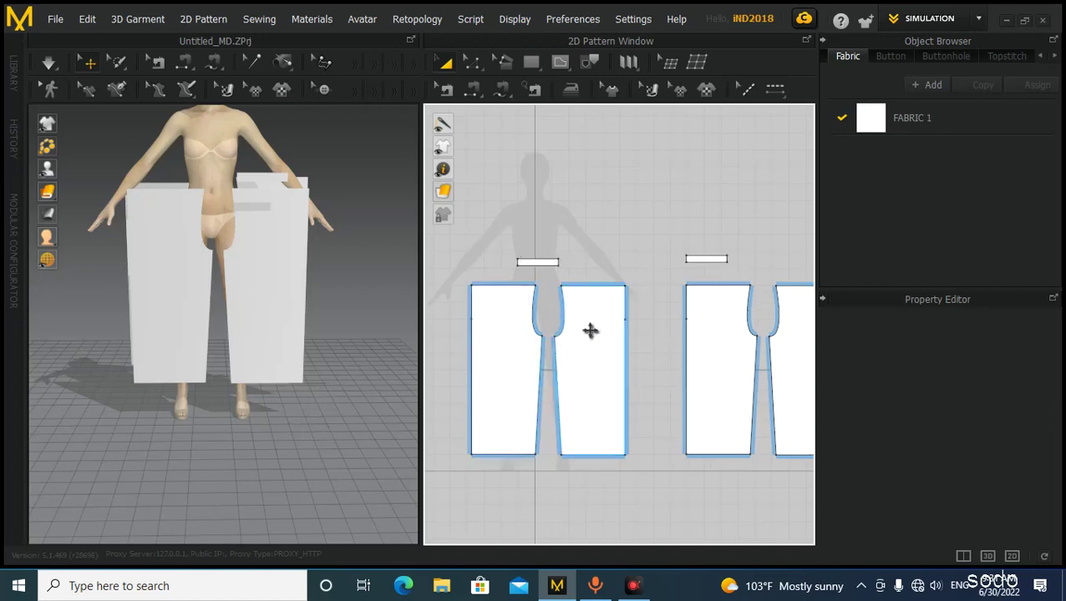
pyautogui.moveTo(590, 329); pyautogui.dragTo(593, 328, button='middle')
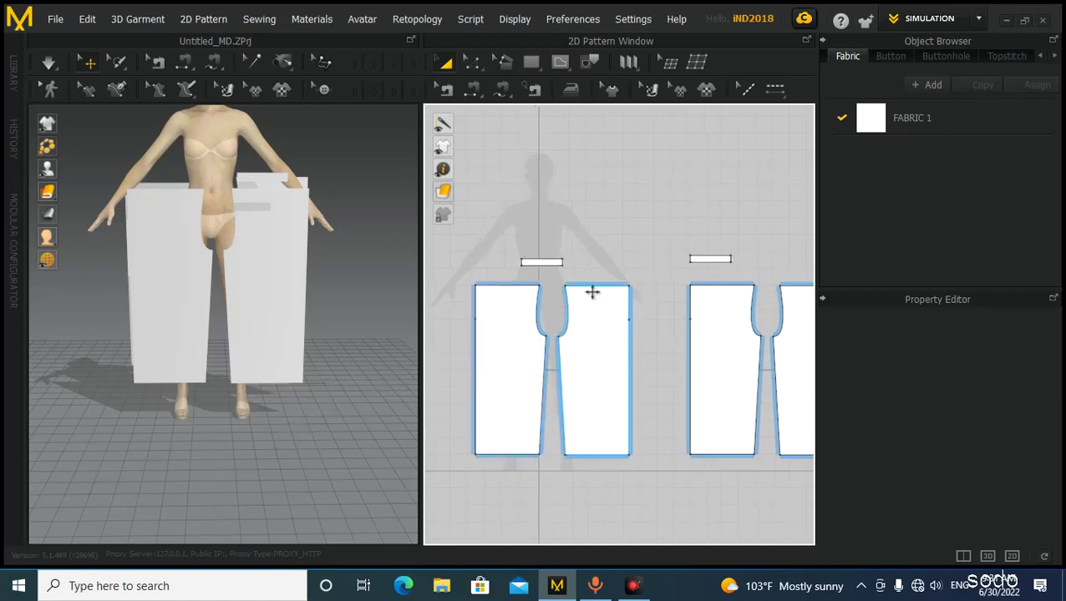
# Move the copied waistband strip in 3D behind the avatar and centre it across the lower back.
pyautogui.click(716, 261)
pyautogui.moveTo(309, 316); pyautogui.dragTo(131, 316, button='right')
pyautogui.moveTo(198, 318); pyautogui.dragTo(63, 349, button='middle')
pyautogui.moveTo(299, 376); pyautogui.dragTo(206, 380, button='middle')
pyautogui.moveTo(219, 264); pyautogui.dragTo(205, 331, button='right')
pyautogui.moveTo(103, 235); pyautogui.dragTo(287, 230)
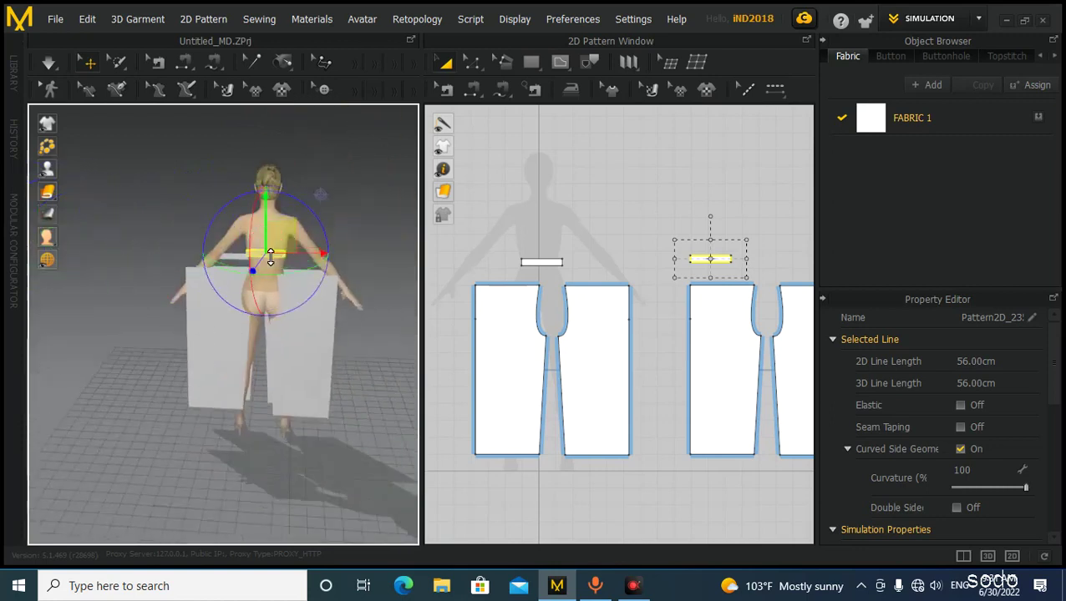
pyautogui.moveTo(226, 292); pyautogui.dragTo(288, 269, button='right')
pyautogui.scroll(4, 303, 390)
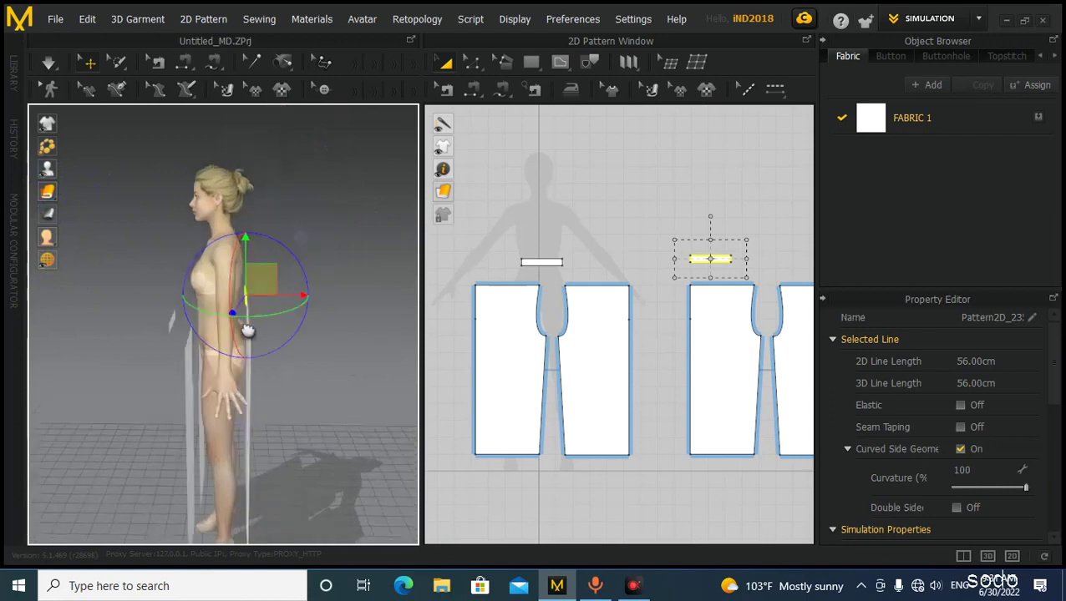
pyautogui.moveTo(298, 373); pyautogui.dragTo(148, 373, button='right')
pyautogui.scroll(-4, 143, 352)
pyautogui.click(345, 213)
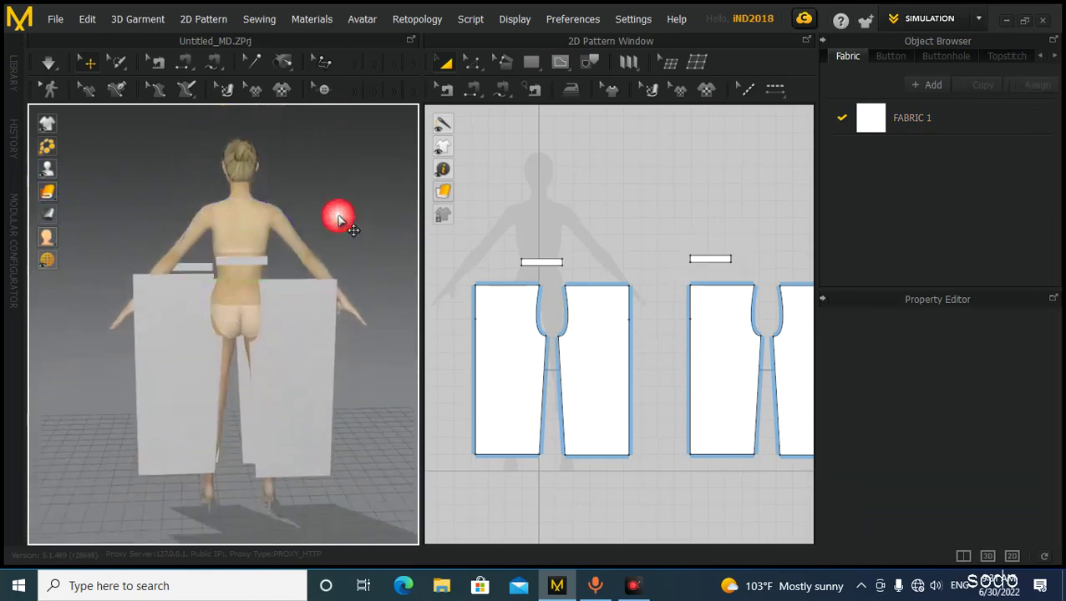
# Flip the back waistband strip horizontally in the 3D arrangement.
pyautogui.click(241, 269)
pyautogui.rightClick(271, 264)
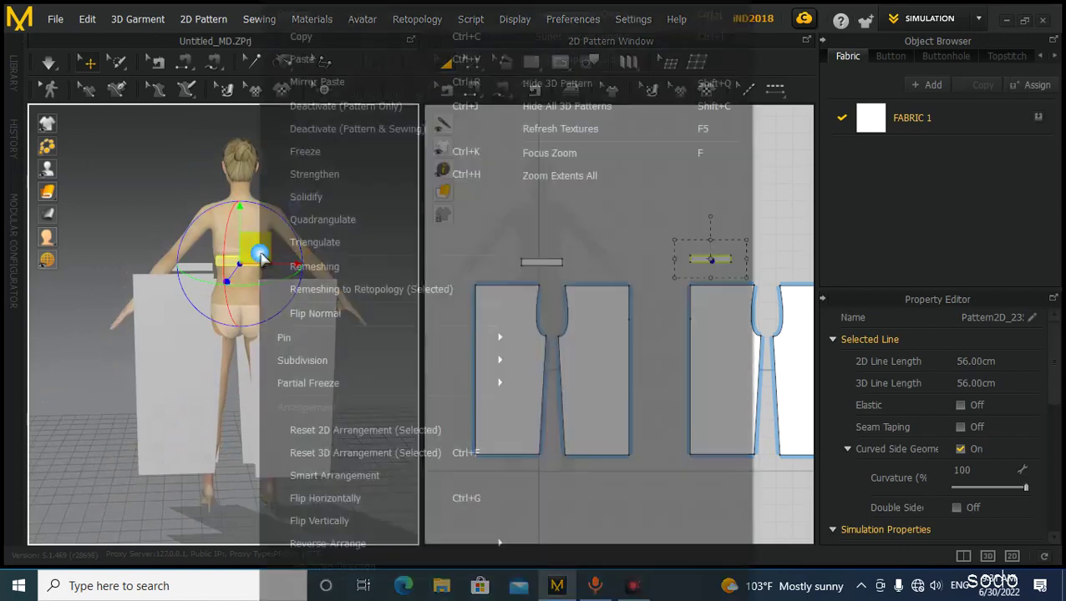
pyautogui.click(317, 498)
pyautogui.moveTo(317, 498); pyautogui.dragTo(389, 441, button='right')
pyautogui.click(542, 452)
pyautogui.moveTo(284, 301); pyautogui.dragTo(149, 284, button='right')
pyautogui.click(566, 115)
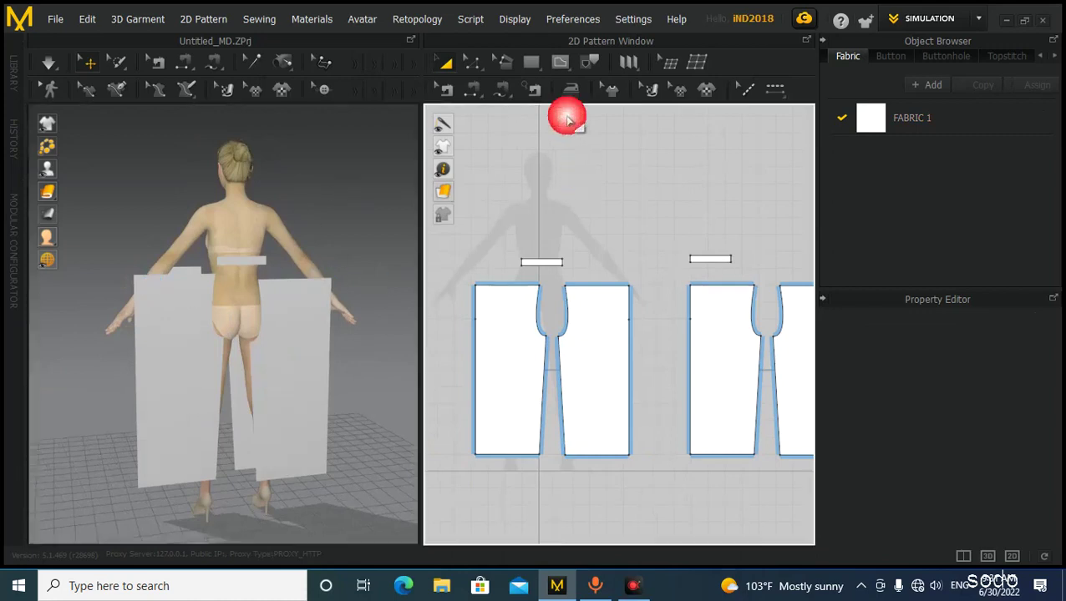
# Move the upper outer corner of the front leg panels slightly inward in 2D to taper the side edges.
pyautogui.click(500, 90)
pyautogui.scroll(-2, 583, 209)
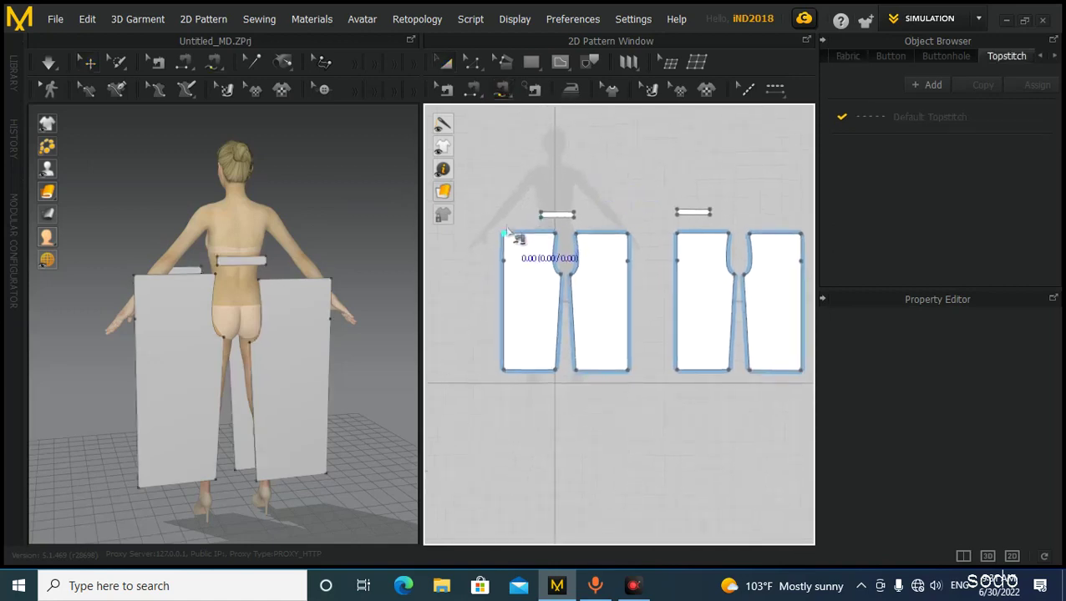
pyautogui.press('a')
pyautogui.click(557, 214)
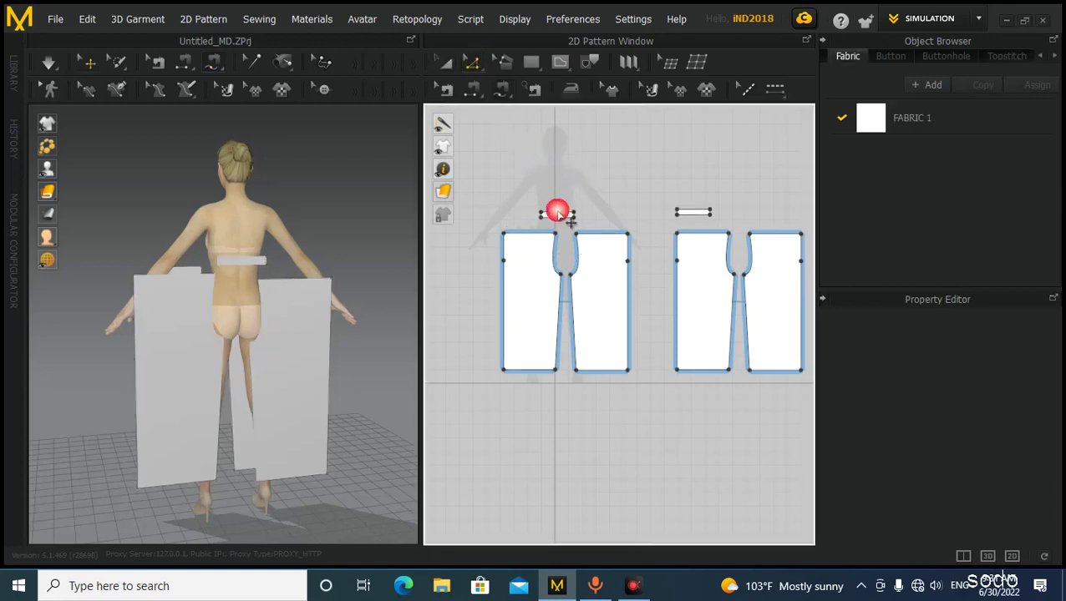
pyautogui.click(522, 244)
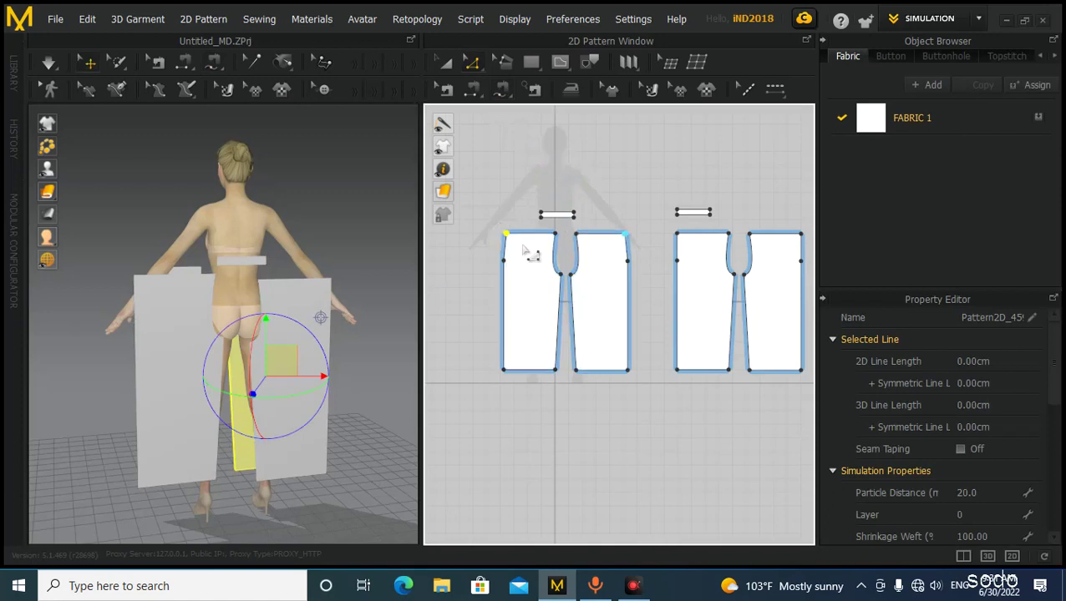
# Straighten the side edges of the front and back leg panels by moving their upper outer corners back outward.
pyautogui.click(691, 236)
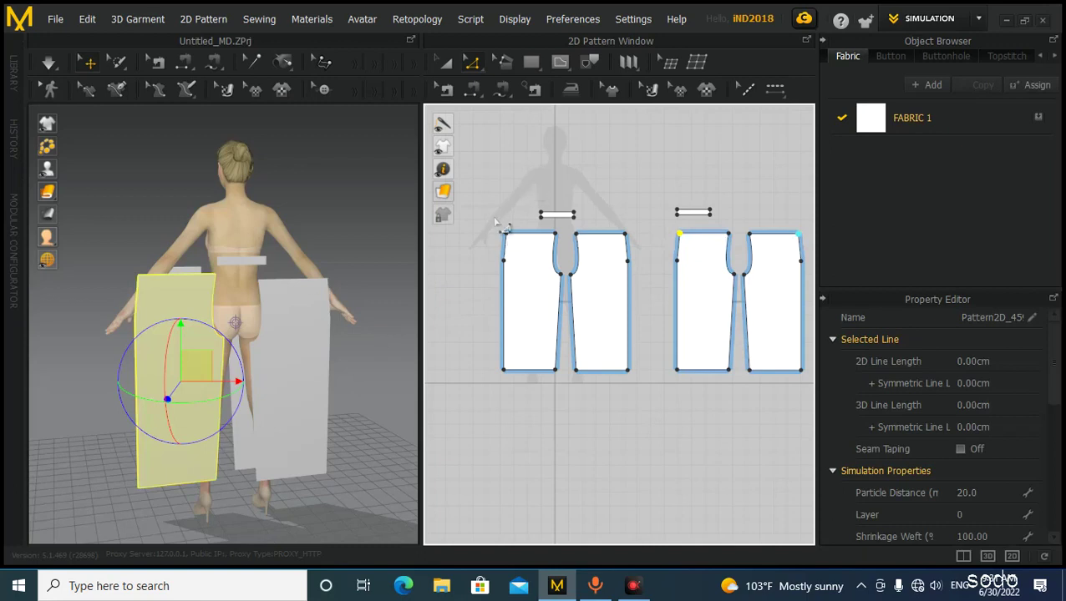
pyautogui.click(510, 234)
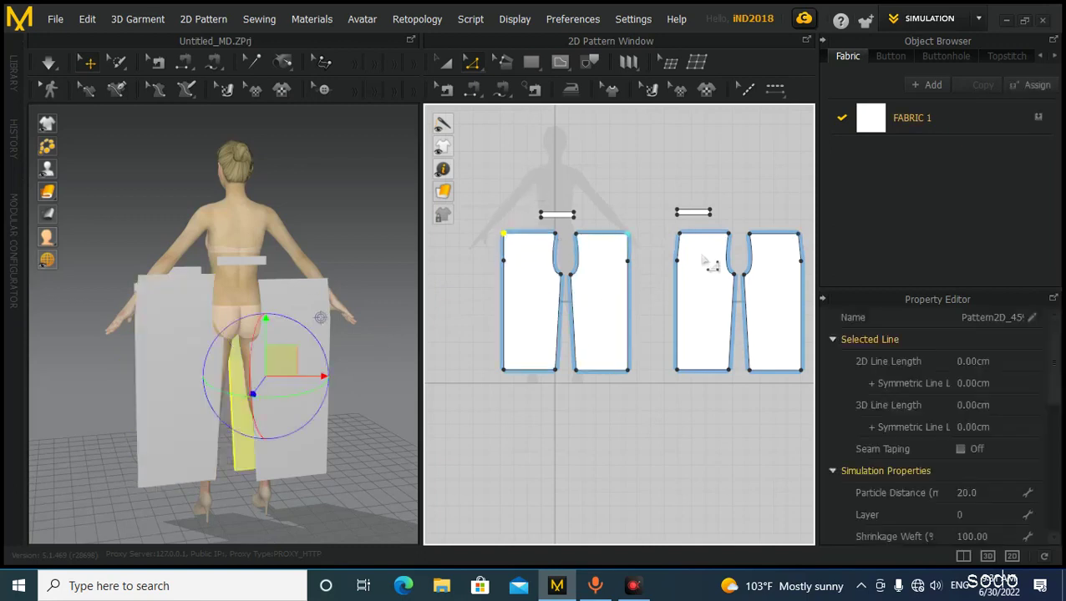
pyautogui.moveTo(679, 234); pyautogui.dragTo(676, 234)
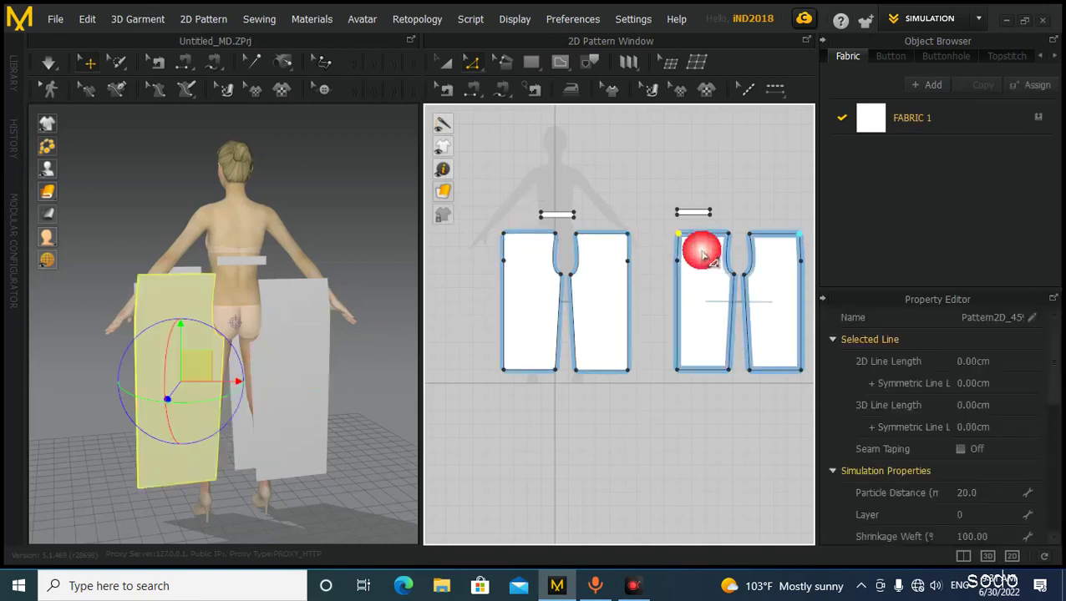
pyautogui.click(633, 232)
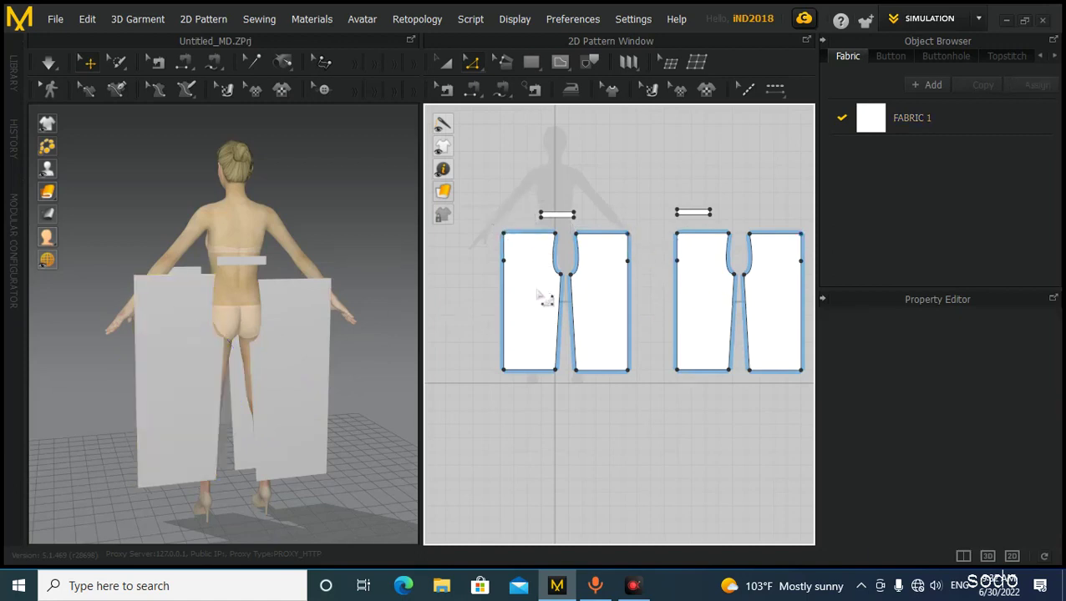
# Sew the outer side edges of the front leg panels to the matching side edges of the back leg panels with Free Sewing.
pyautogui.scroll(-3, 551, 292)
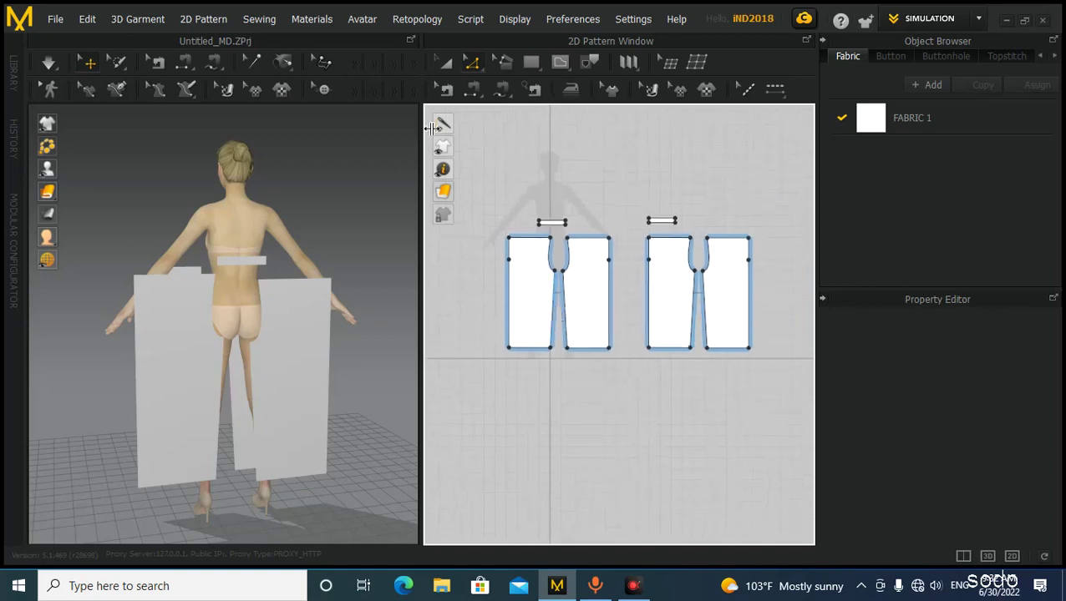
pyautogui.click(501, 90)
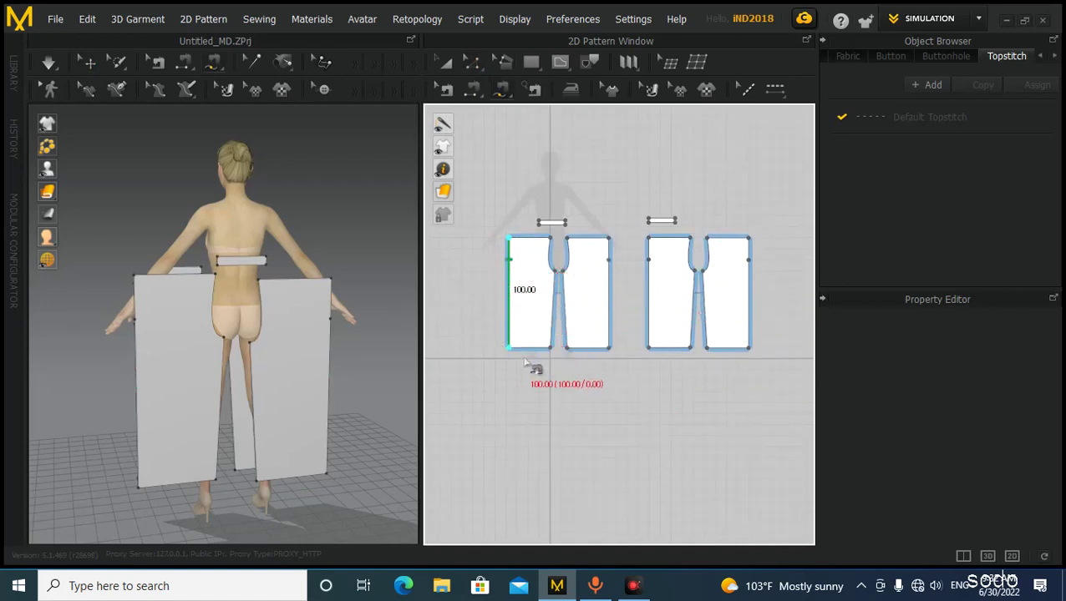
pyautogui.click(756, 345)
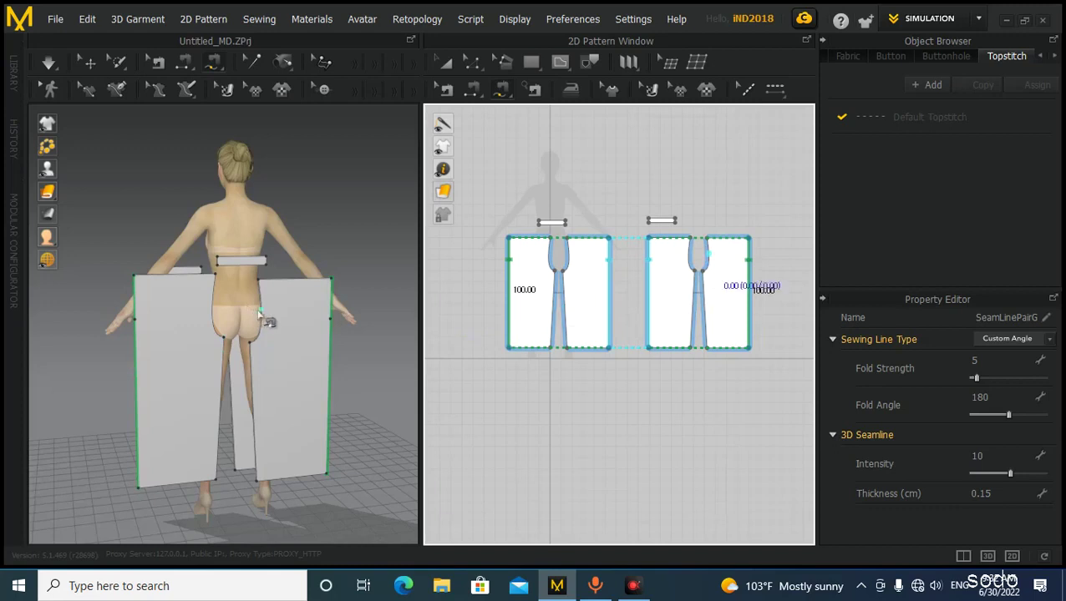
# Sew the inseam edges of the front leg panels to the matching inseams of the back leg panels.
pyautogui.moveTo(300, 325); pyautogui.dragTo(228, 316, button='right')
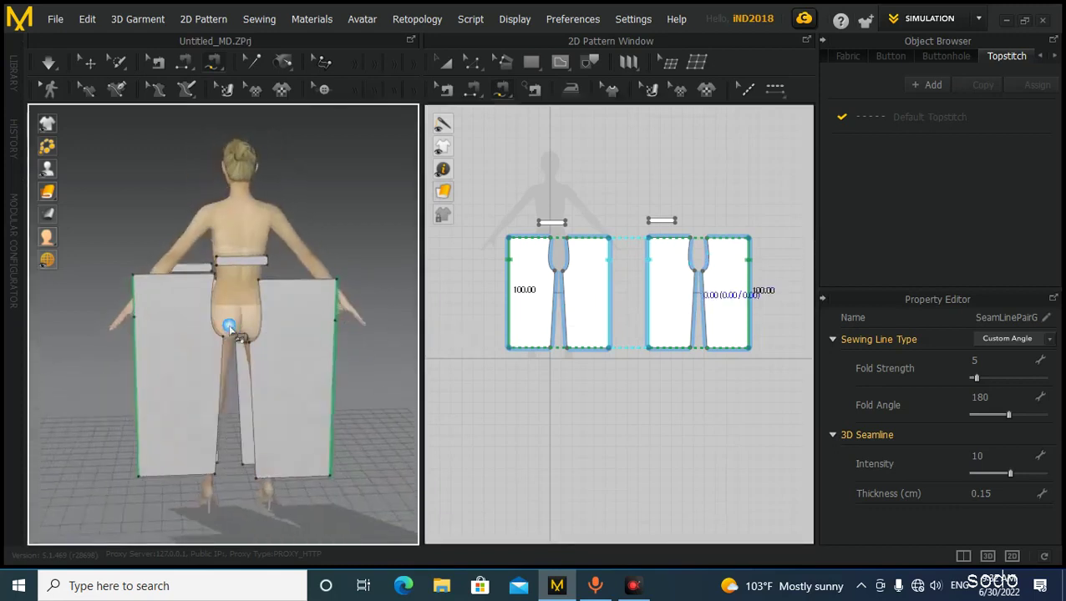
pyautogui.scroll(2, 574, 303)
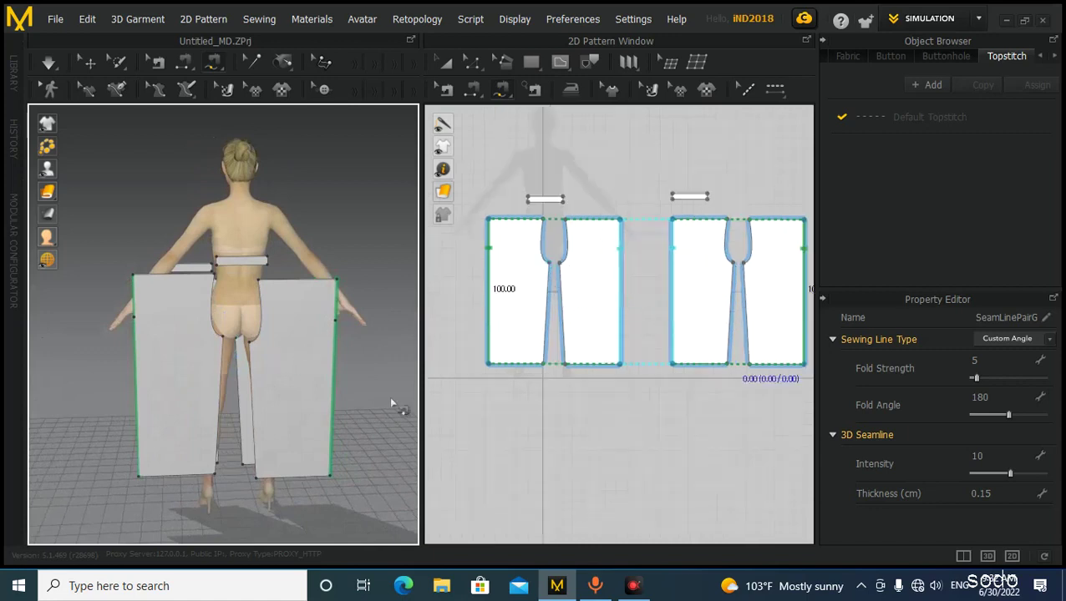
pyautogui.click(547, 305)
pyautogui.click(538, 366)
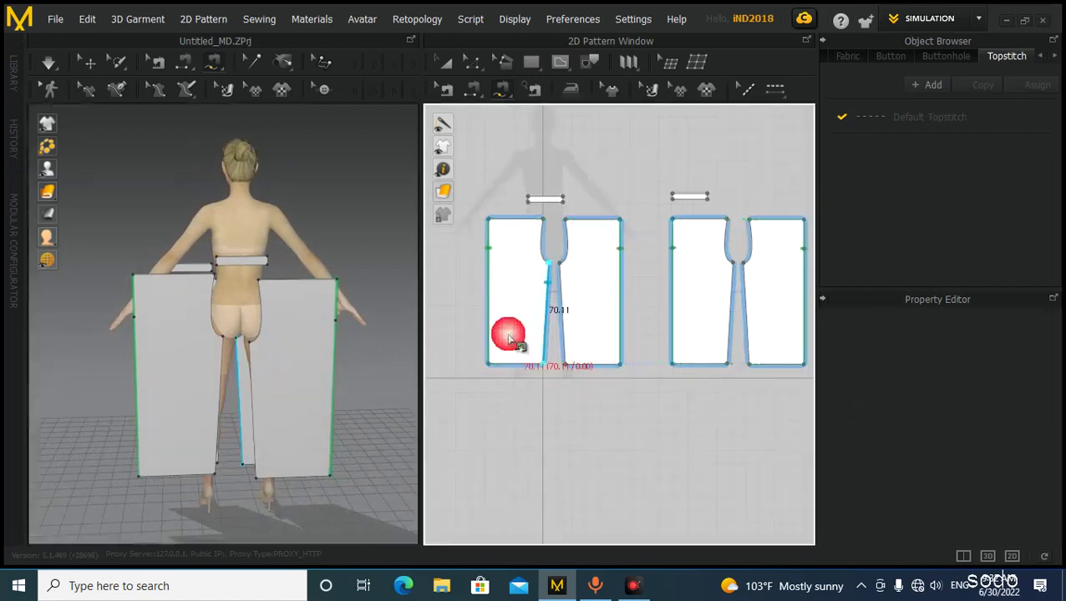
pyautogui.moveTo(508, 336); pyautogui.dragTo(386, 326, button='middle')
pyautogui.click(622, 266)
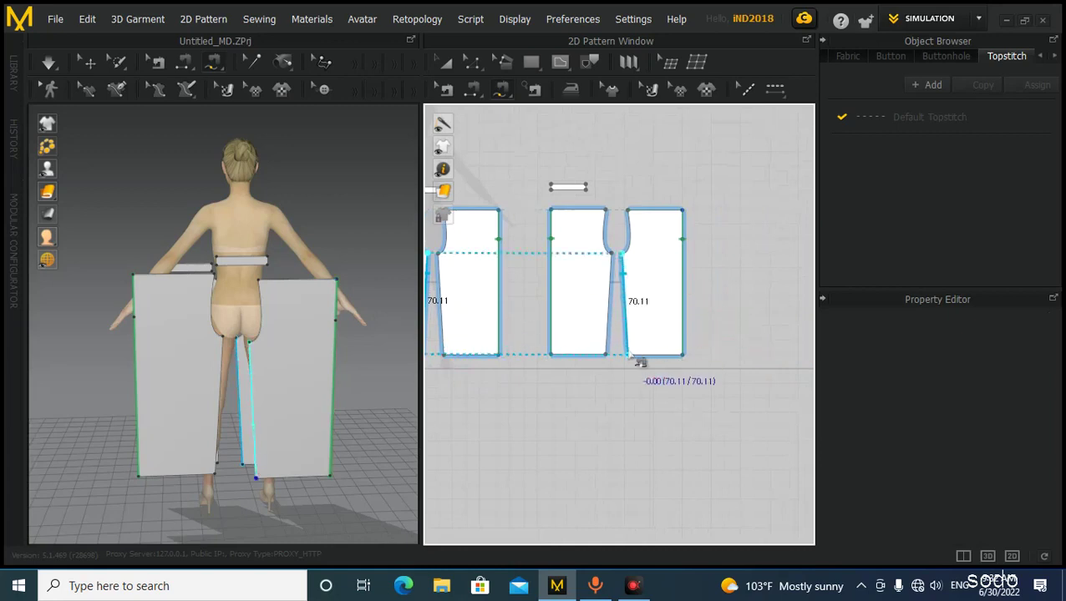
pyautogui.scroll(-3, 573, 358)
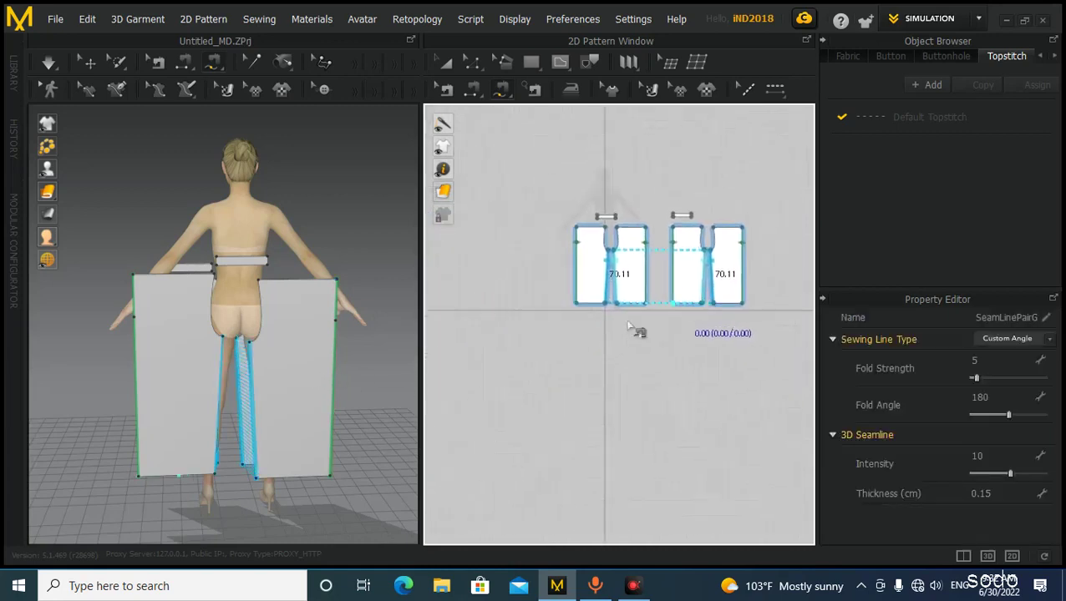
# Sew the two front crotch curves together from the waist corner down to the crotch point.
pyautogui.moveTo(236, 373); pyautogui.dragTo(606, 409, button='right')
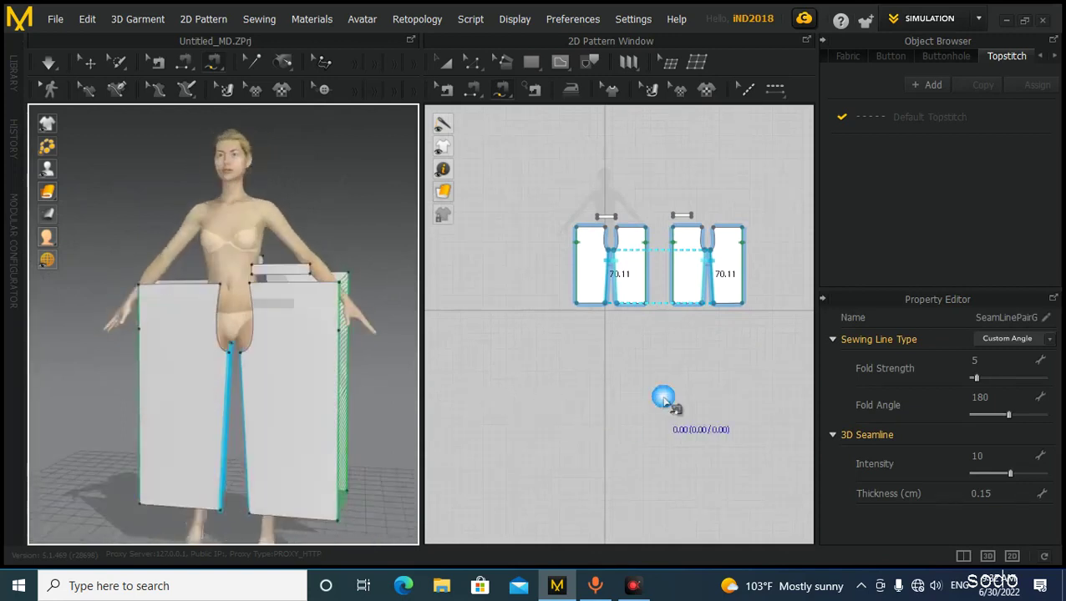
pyautogui.scroll(5, 637, 238)
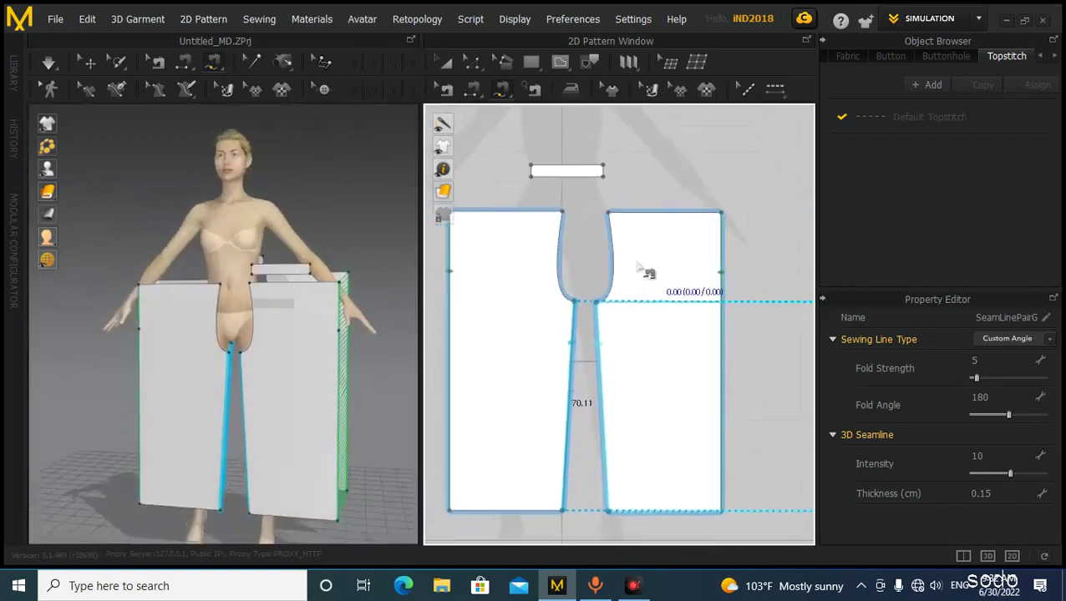
pyautogui.click(563, 213)
pyautogui.click(574, 302)
pyautogui.click(607, 213)
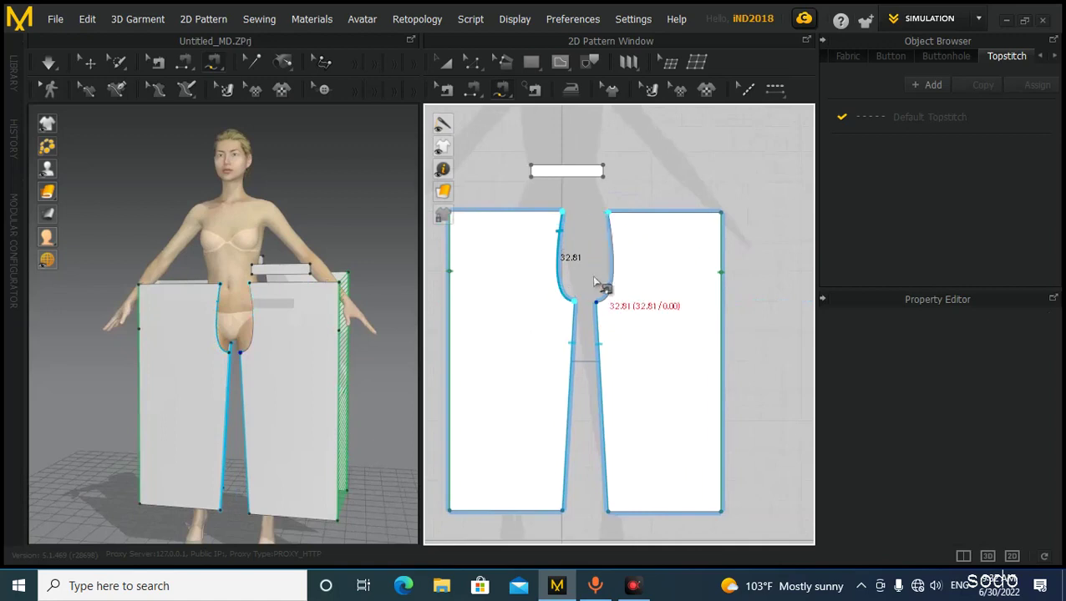
pyautogui.click(596, 302)
# Sew the two back crotch curves together from the waist corner down to the crotch point.
pyautogui.scroll(-5, 541, 292)
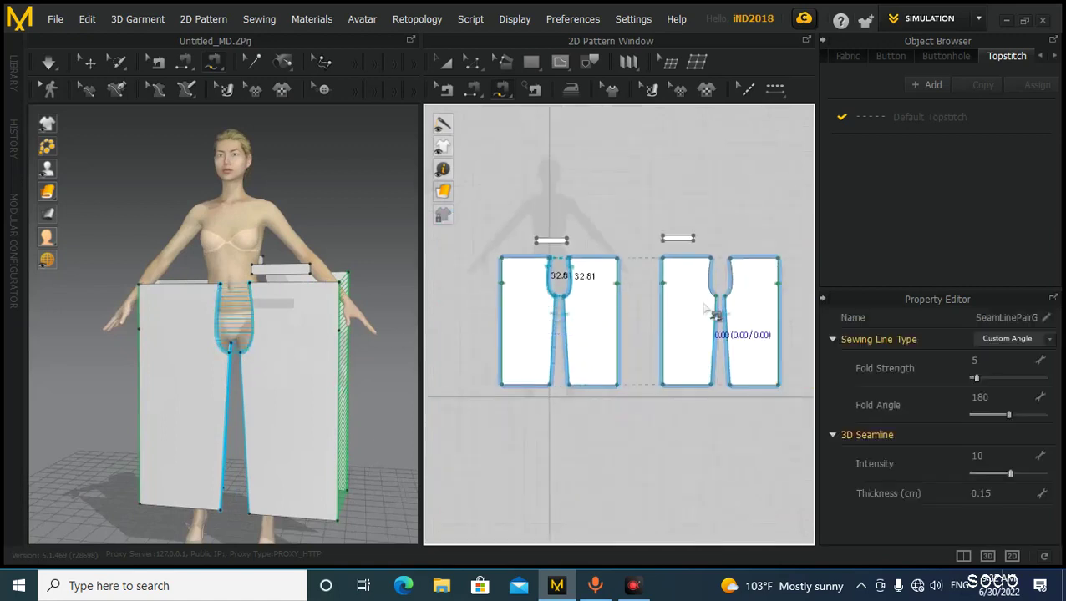
pyautogui.moveTo(701, 296); pyautogui.dragTo(596, 291, button='middle')
pyautogui.scroll(5, 607, 274)
pyautogui.click(597, 222)
pyautogui.click(622, 338)
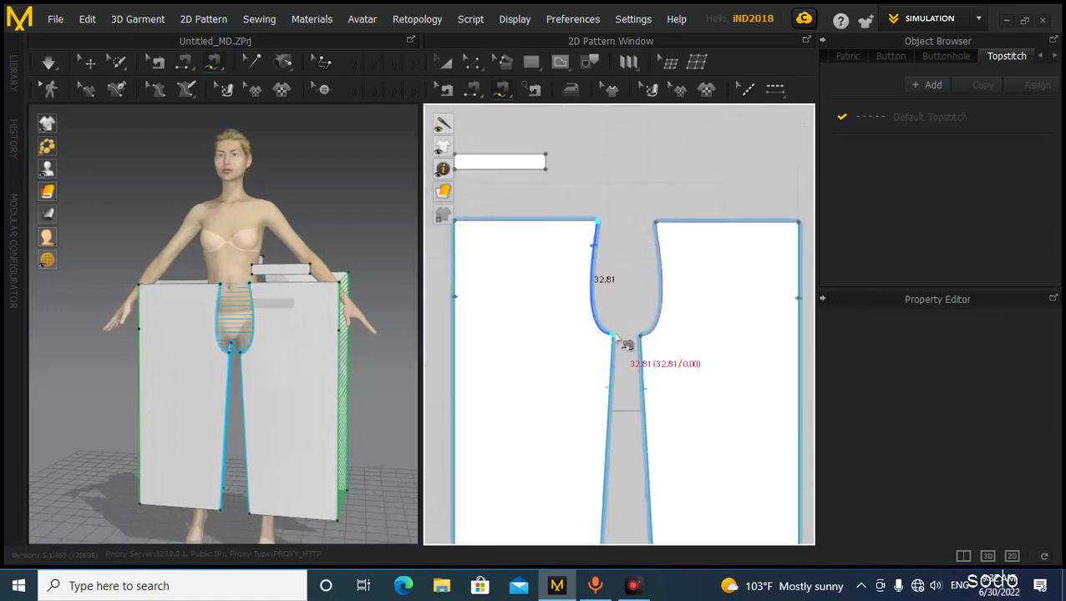
pyautogui.click(656, 226)
pyautogui.click(640, 334)
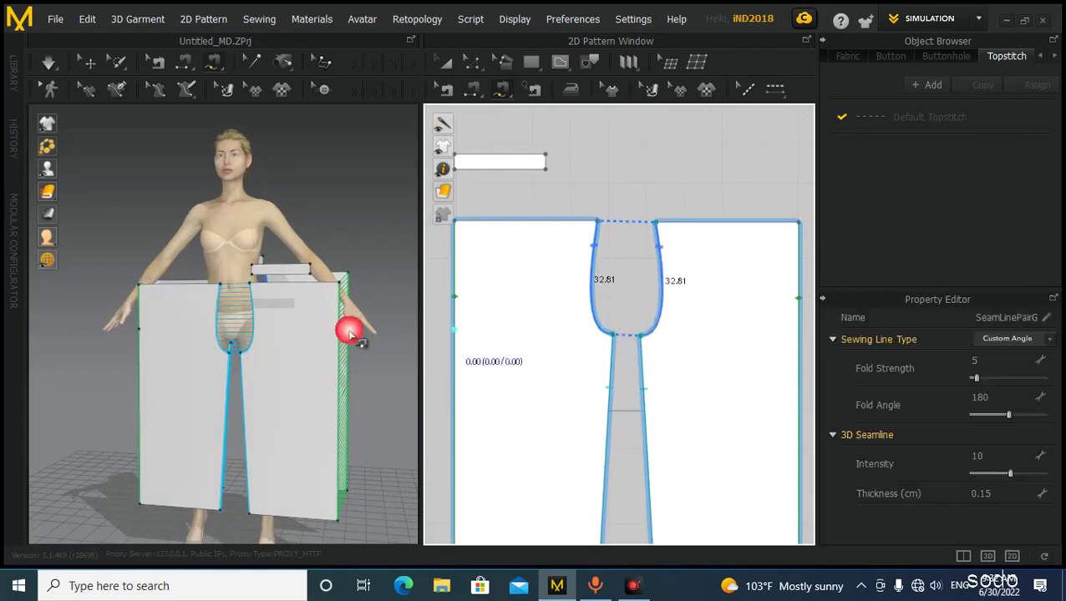
# Move the front waistband strip in 3D so it is centred in front of the avatar's waist.
pyautogui.moveTo(136, 297); pyautogui.dragTo(143, 325, button='right')
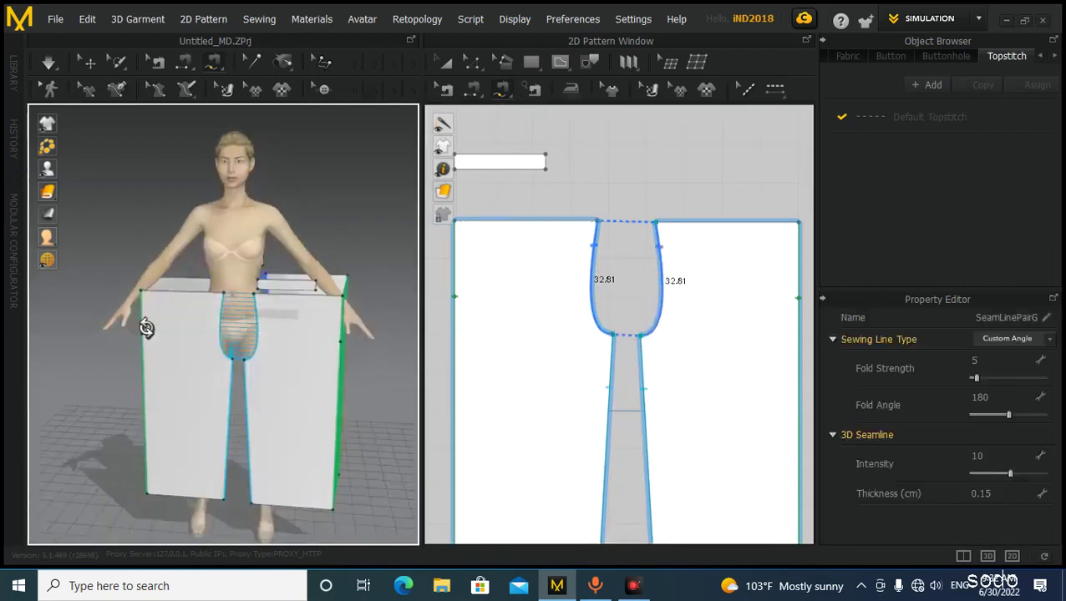
pyautogui.scroll(-4, 700, 309)
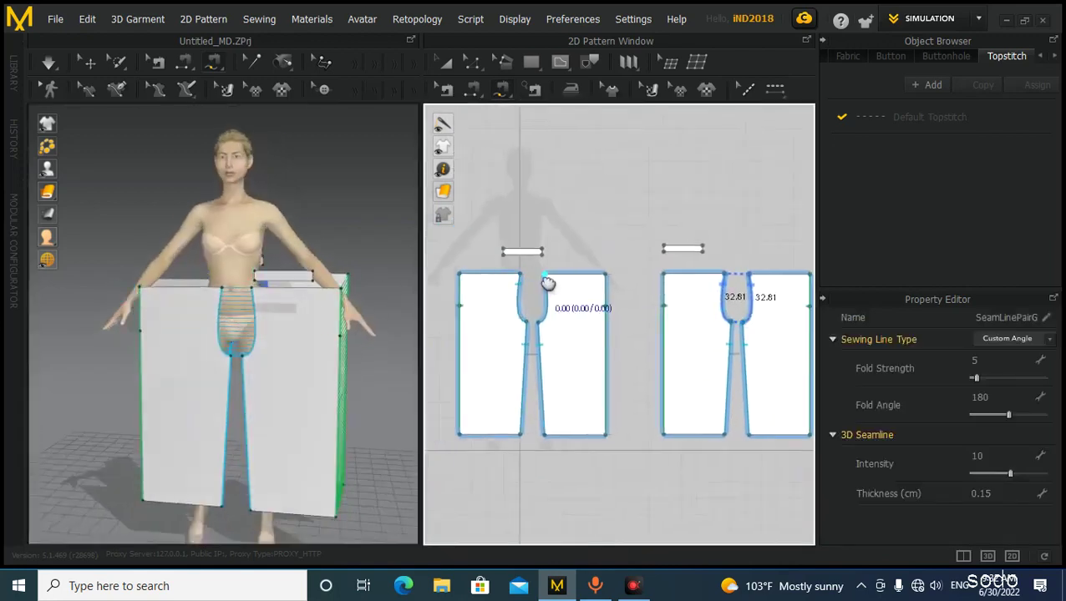
pyautogui.scroll(2, 589, 278)
pyautogui.press('a')
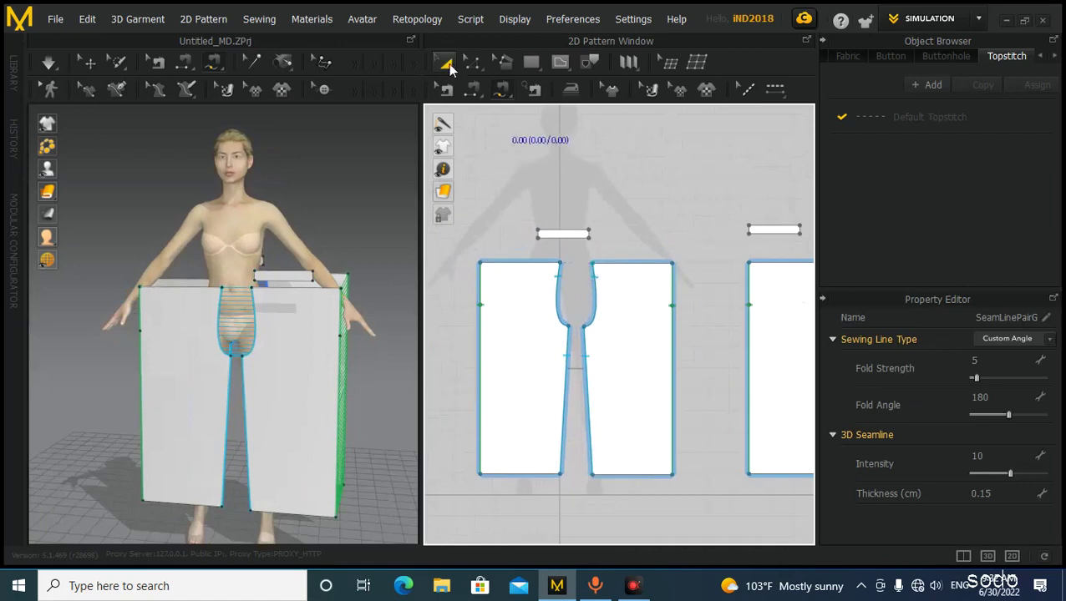
pyautogui.click(317, 277)
pyautogui.moveTo(288, 279); pyautogui.dragTo(236, 275)
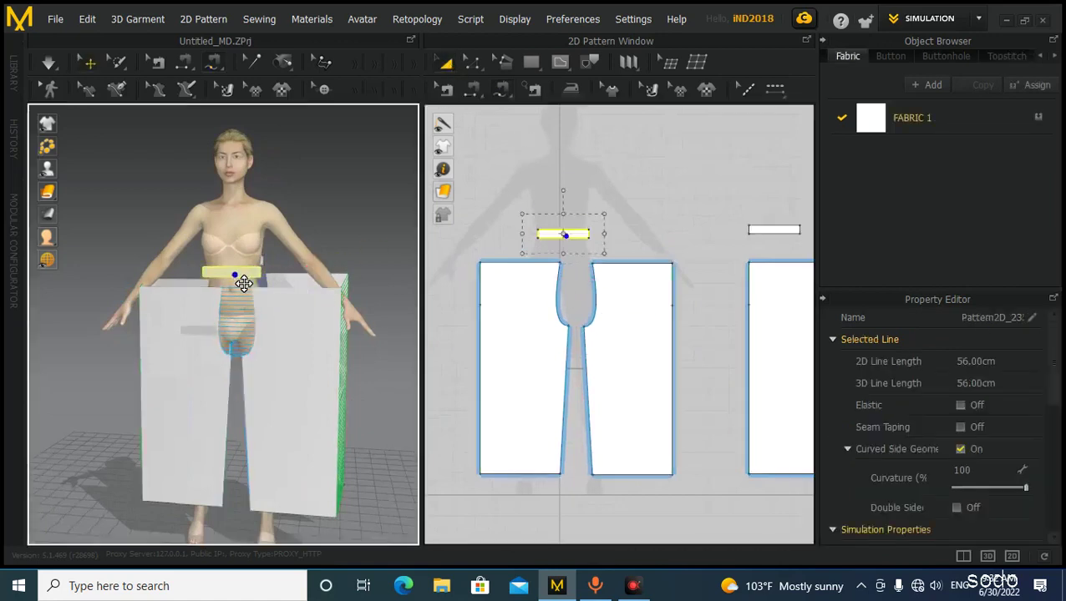
pyautogui.moveTo(494, 309); pyautogui.dragTo(439, 376, button='right')
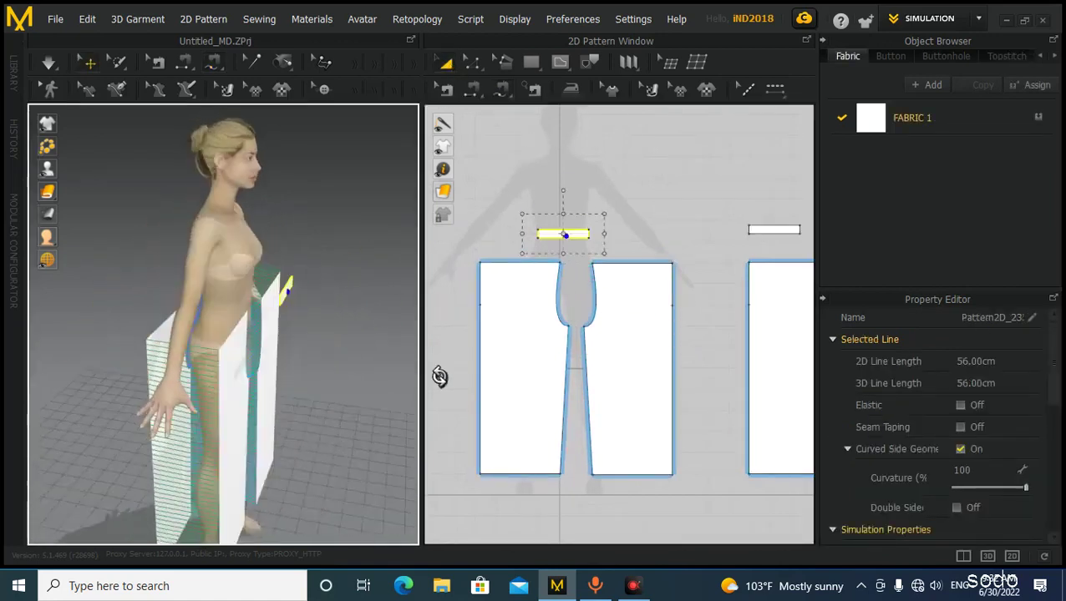
pyautogui.moveTo(260, 307)
pyautogui.mouseDown(button='right')
pyautogui.moveTo(276, 309)
pyautogui.moveTo(216, 292)
pyautogui.moveTo(345, 309)
pyautogui.moveTo(272, 306)
pyautogui.mouseUp(button='right')
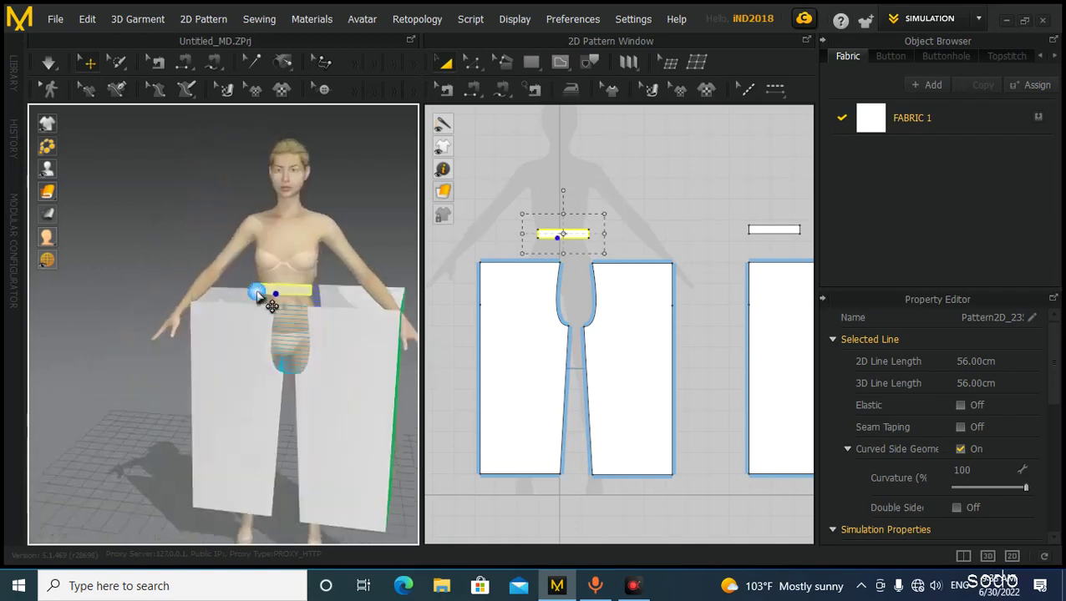
# Sew the front waistband strip's lower edge to the top edges of both front leg panels as a one-to-many free seam.
pyautogui.click(501, 89)
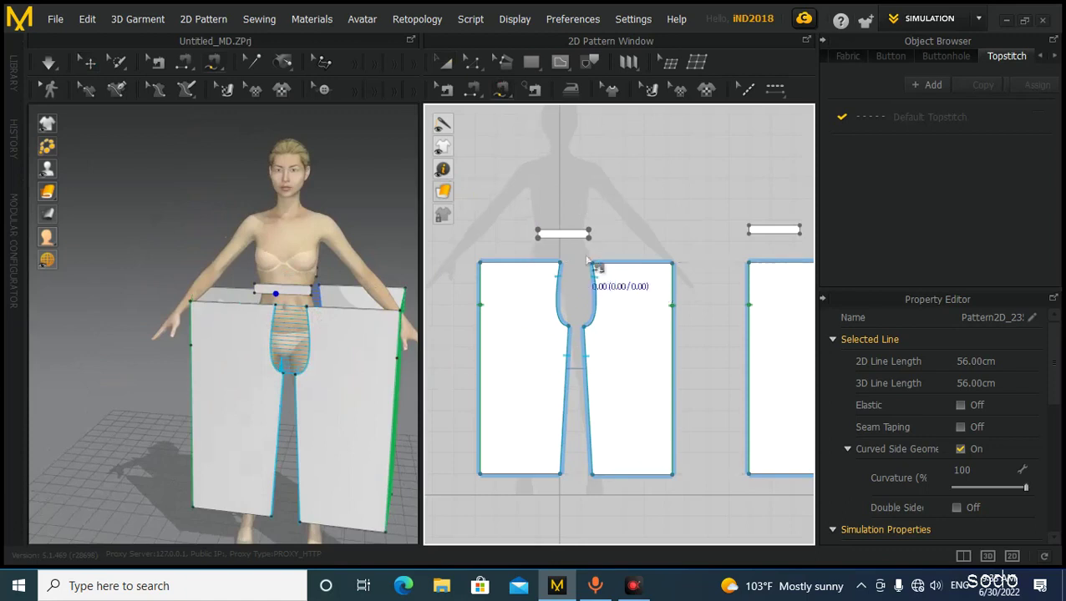
pyautogui.scroll(3, 600, 256)
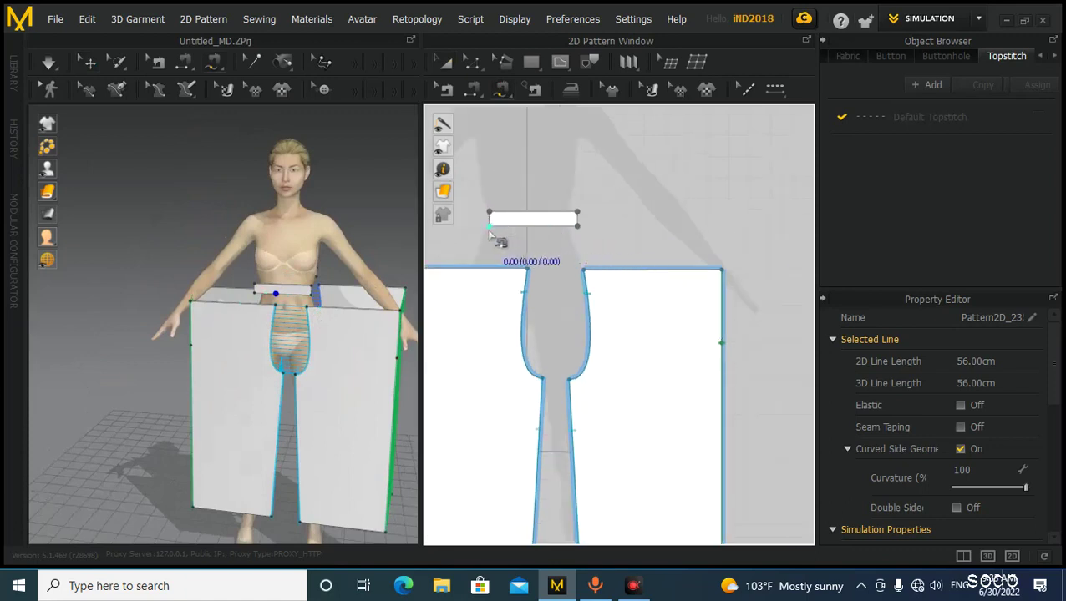
pyautogui.click(576, 238)
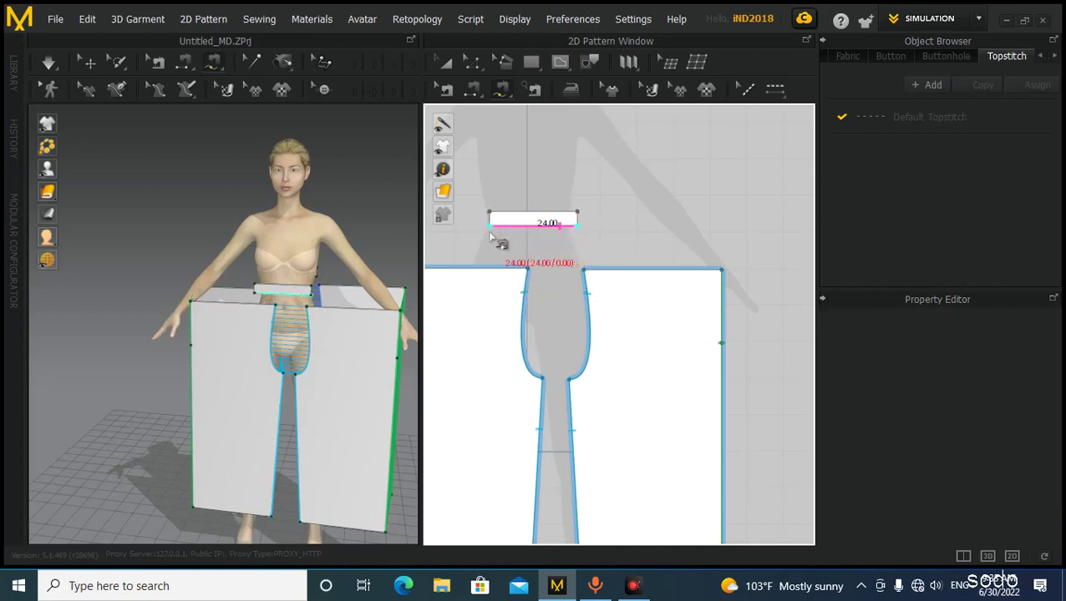
pyautogui.scroll(-3, 571, 339)
pyautogui.moveTo(577, 334); pyautogui.dragTo(611, 304, button='middle')
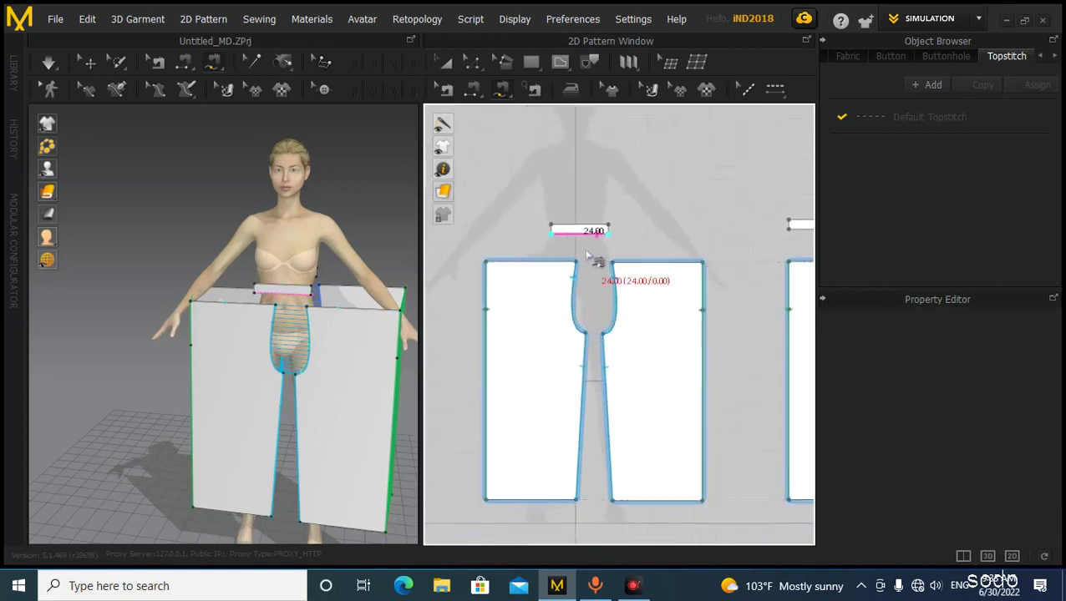
pyautogui.scroll(2, 632, 281)
pyautogui.scroll(-1, 641, 299)
pyautogui.moveTo(645, 301); pyautogui.dragTo(660, 280, button='middle')
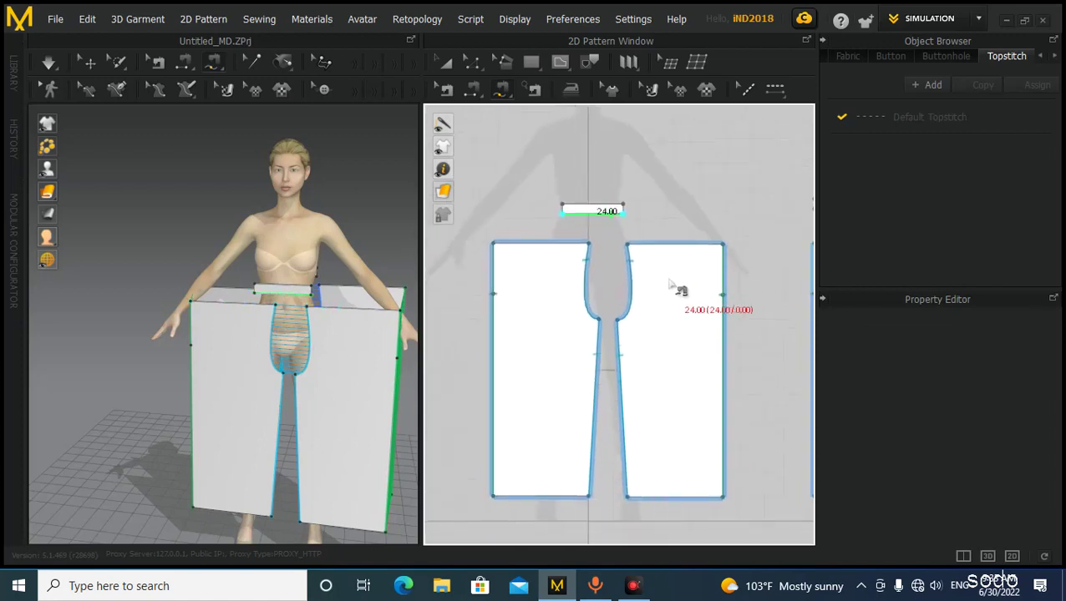
pyautogui.click(723, 246)
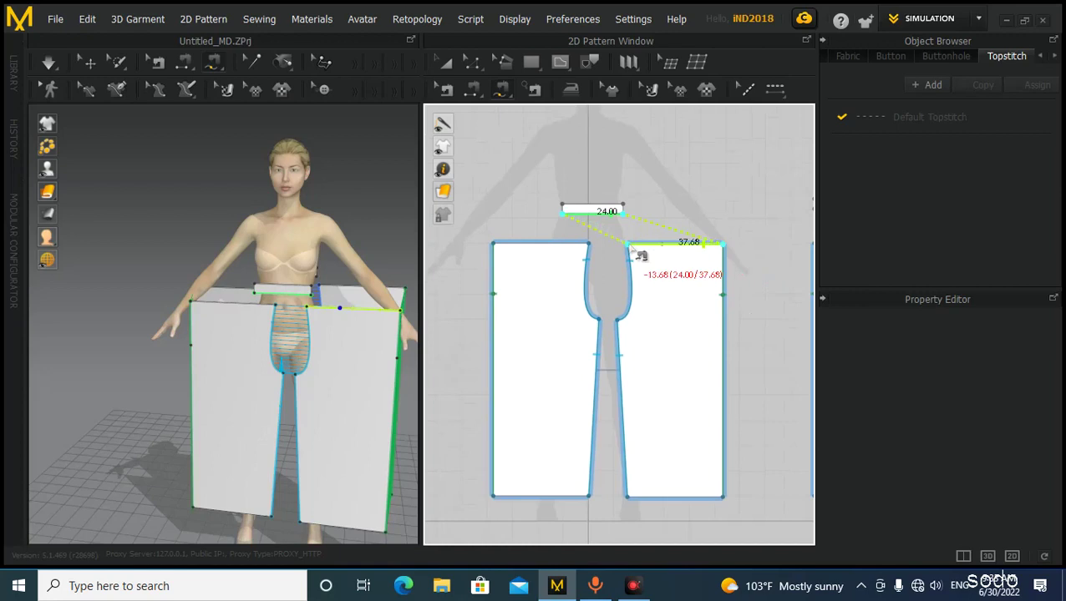
pyautogui.click(588, 244)
pyautogui.click(495, 246)
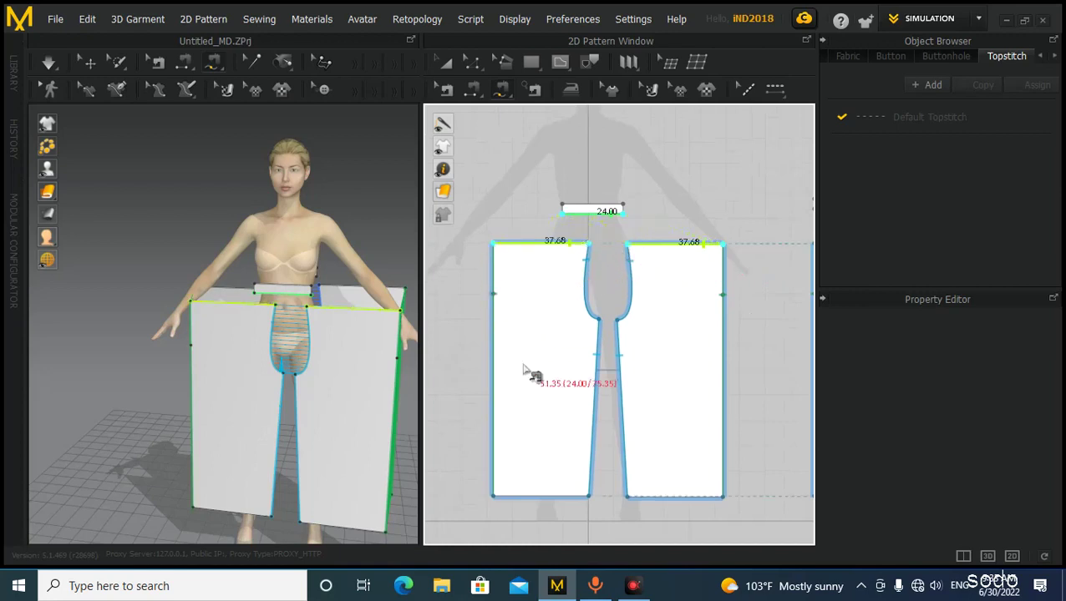
pyautogui.press('Return')
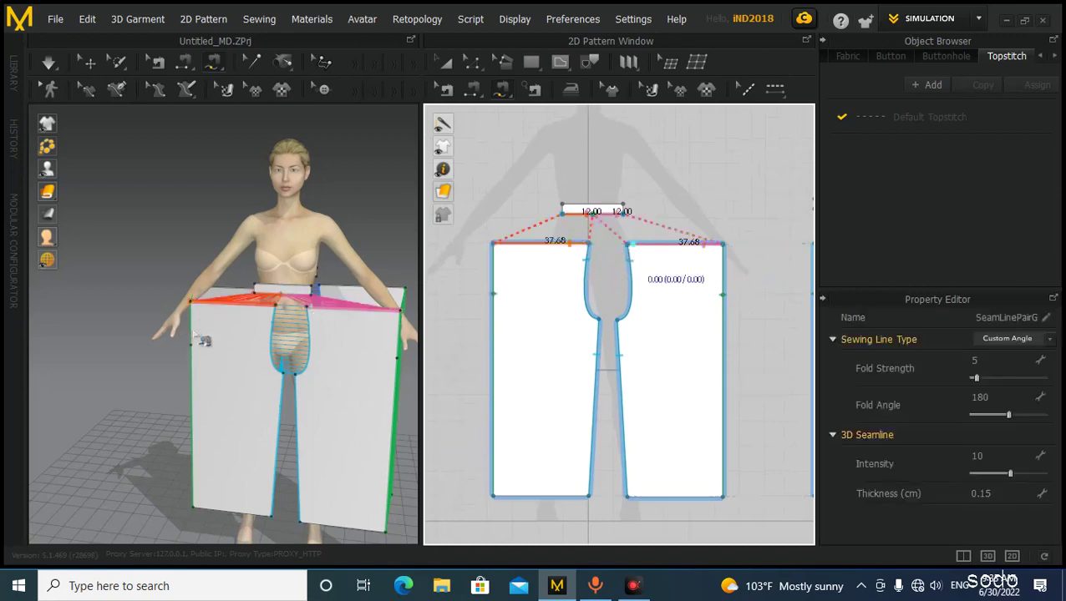
# Sew the back waistband strip's lower edge to the top edges of both back leg panels as a one-to-many free seam.
pyautogui.scroll(-5, 542, 302)
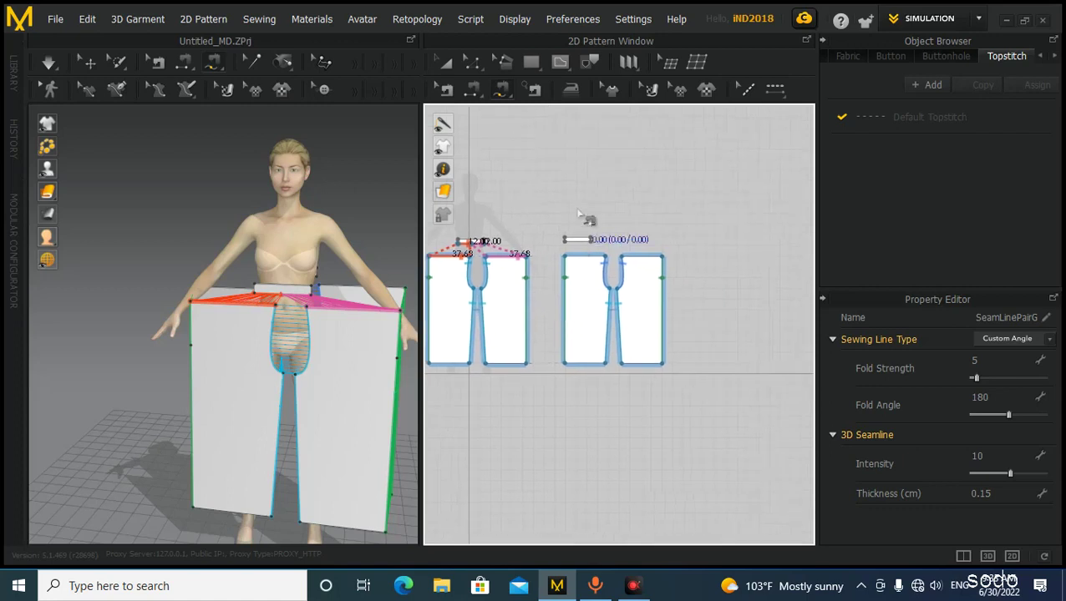
pyautogui.moveTo(309, 334); pyautogui.dragTo(45, 316, button='right')
pyautogui.moveTo(292, 407); pyautogui.dragTo(249, 405, button='right')
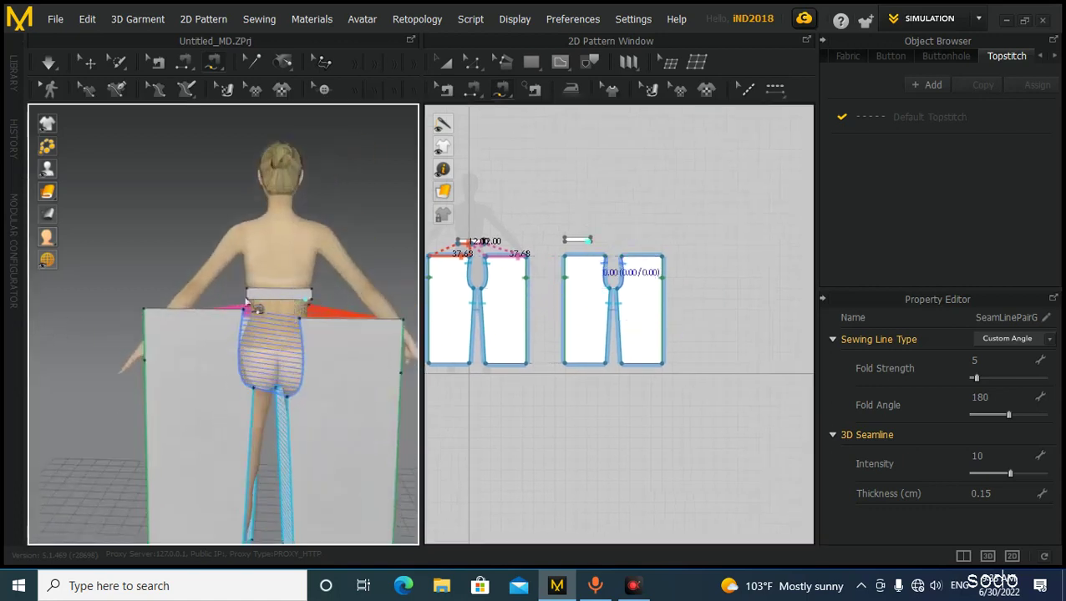
pyautogui.click(590, 242)
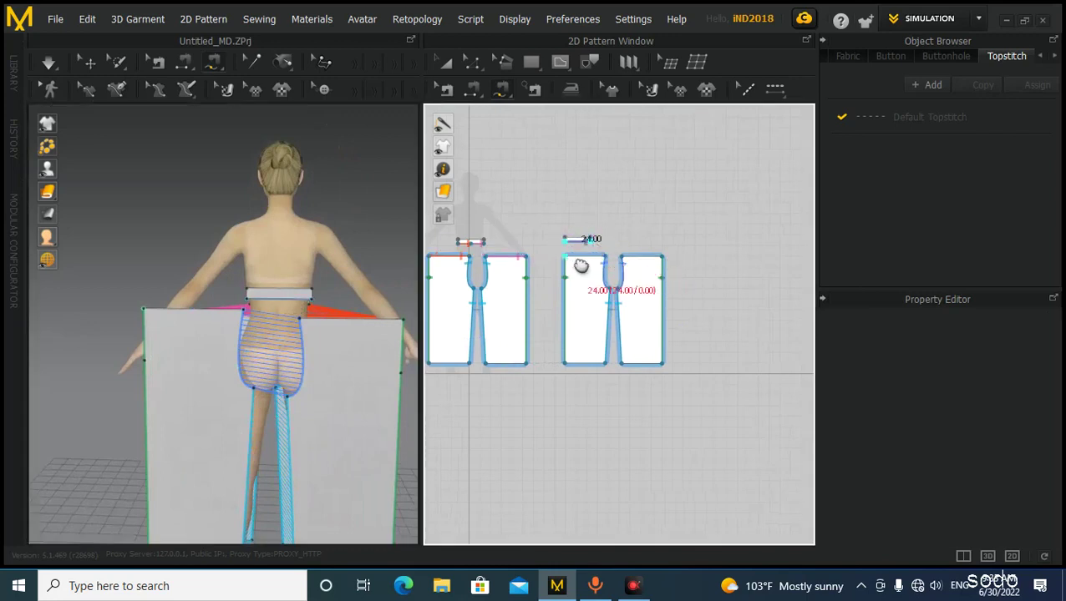
pyautogui.scroll(3, 584, 257)
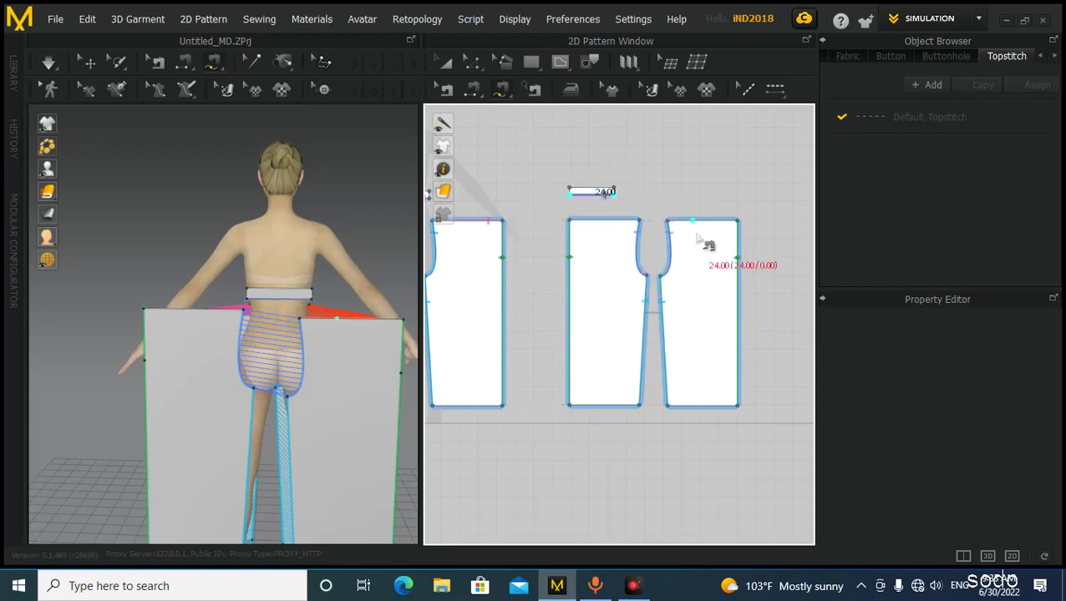
pyautogui.click(737, 222)
pyautogui.click(667, 222)
pyautogui.click(639, 221)
pyautogui.click(569, 220)
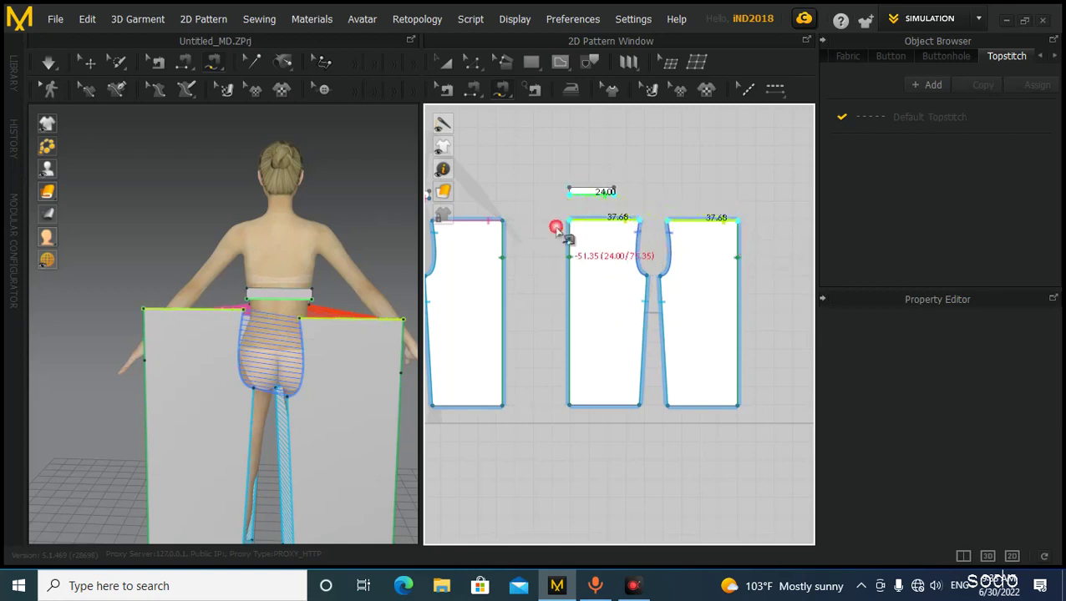
pyautogui.press('Return')
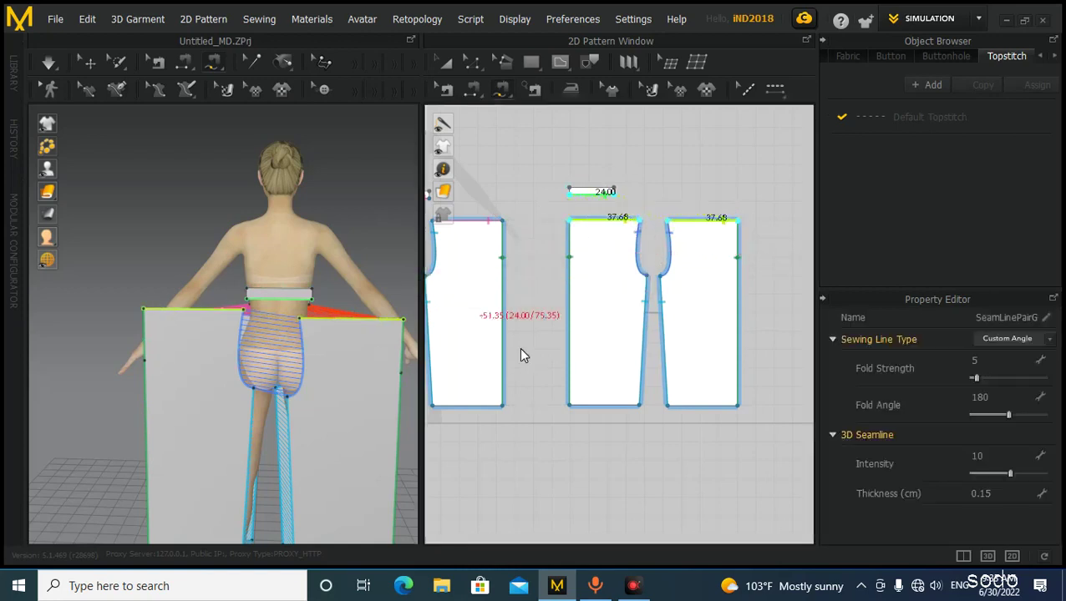
# Segment-sew the front waistband strip's short side edge nearest the back pieces to the facing short edge of the back waistband strip.
pyautogui.moveTo(260, 344); pyautogui.dragTo(329, 371, button='right')
pyautogui.moveTo(755, 375); pyautogui.dragTo(761, 375, button='middle')
pyautogui.scroll(5, 618, 286)
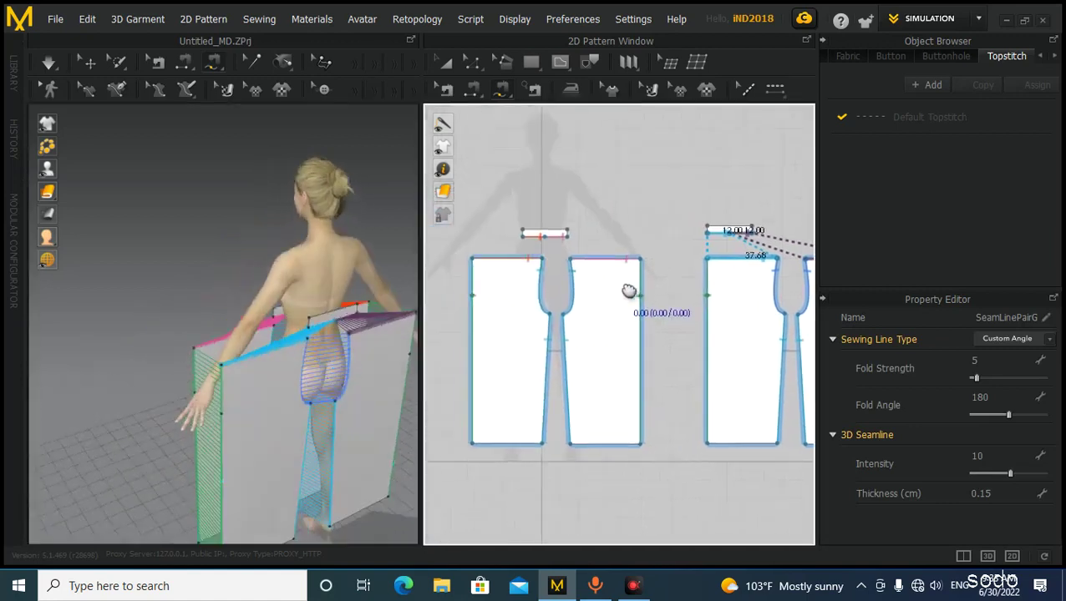
pyautogui.scroll(-4, 637, 238)
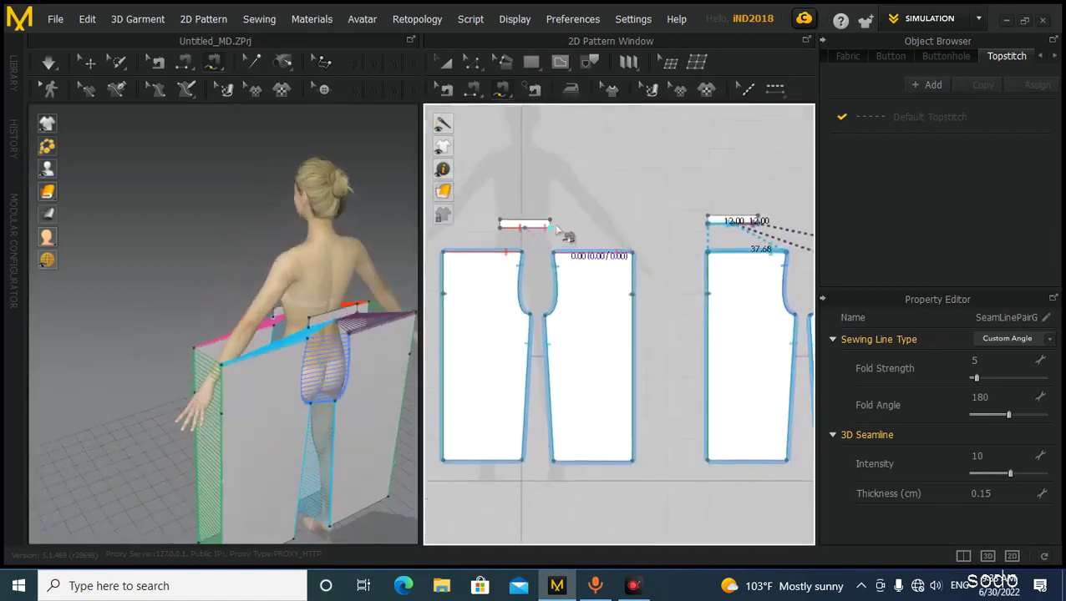
pyautogui.click(475, 97)
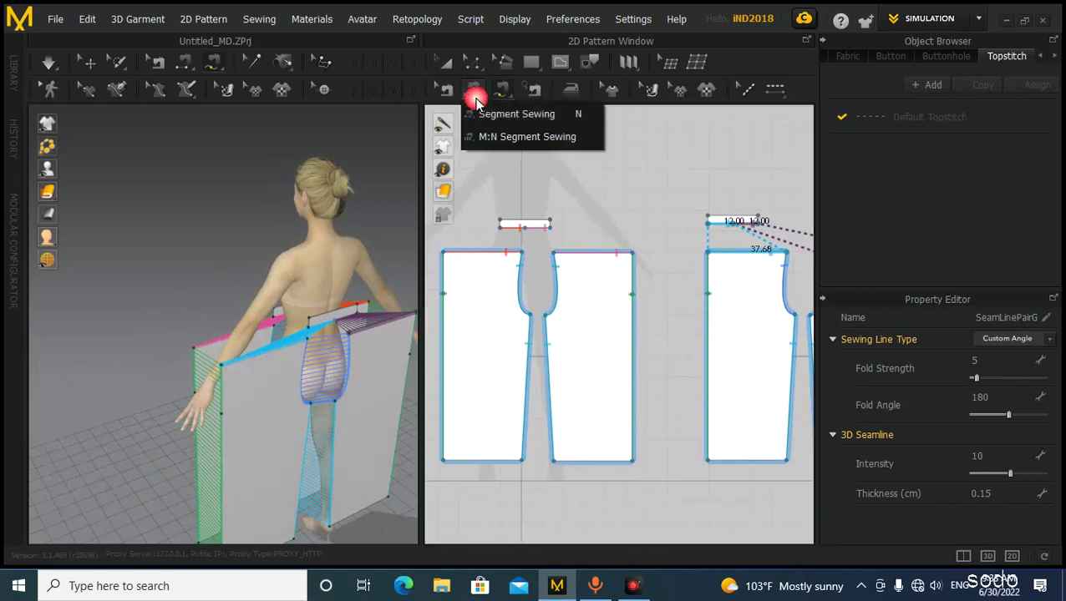
pyautogui.scroll(2, 547, 200)
pyautogui.click(473, 91)
pyautogui.click(554, 228)
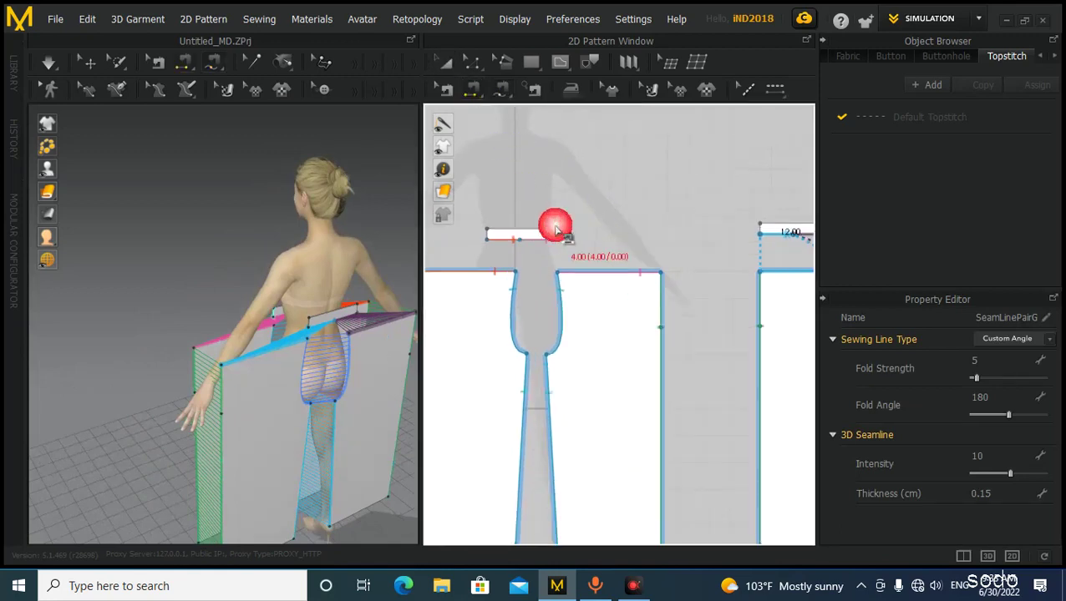
pyautogui.scroll(-2, 554, 227)
pyautogui.moveTo(555, 227); pyautogui.dragTo(542, 200, button='middle')
pyautogui.scroll(4, 540, 200)
pyautogui.scroll(-3, 542, 205)
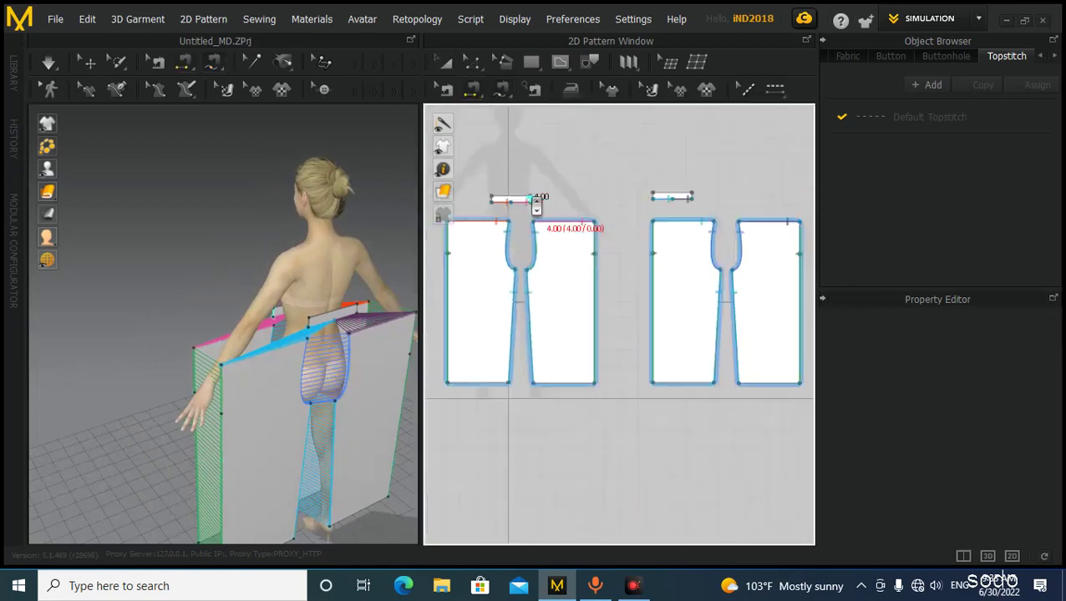
pyautogui.click(657, 198)
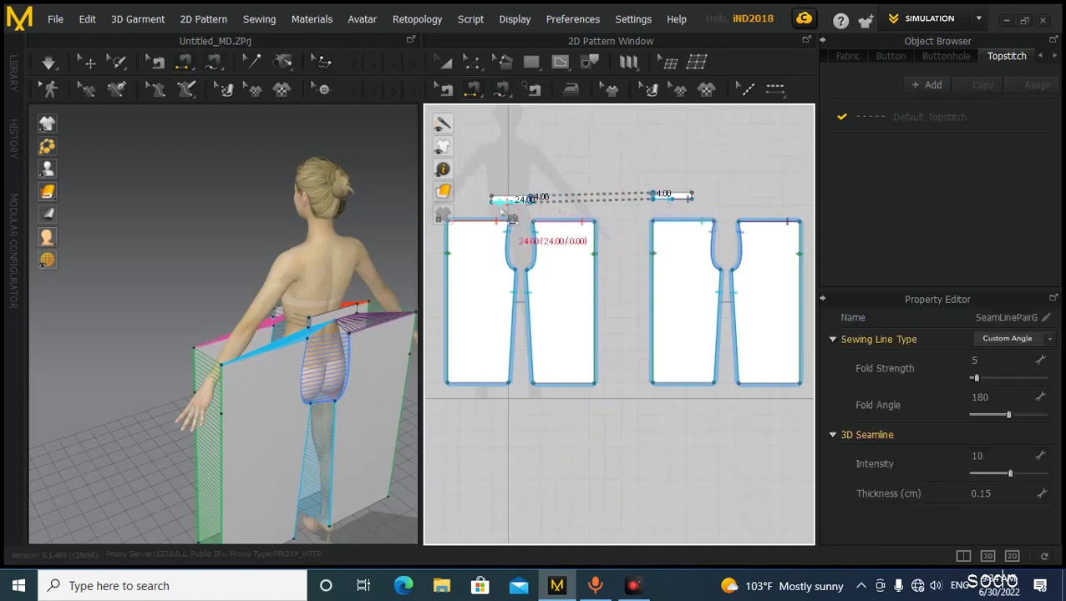
# Segment-sew the remaining outer short edges of the front and back waistband strips together.
pyautogui.click(579, 193)
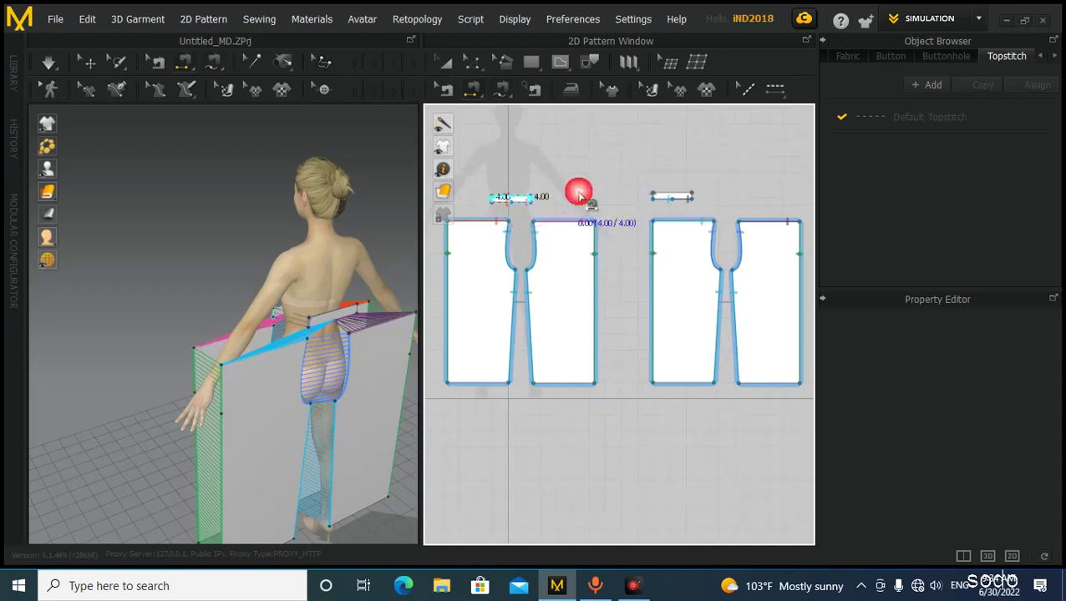
pyautogui.click(703, 200)
pyautogui.scroll(3, 704, 200)
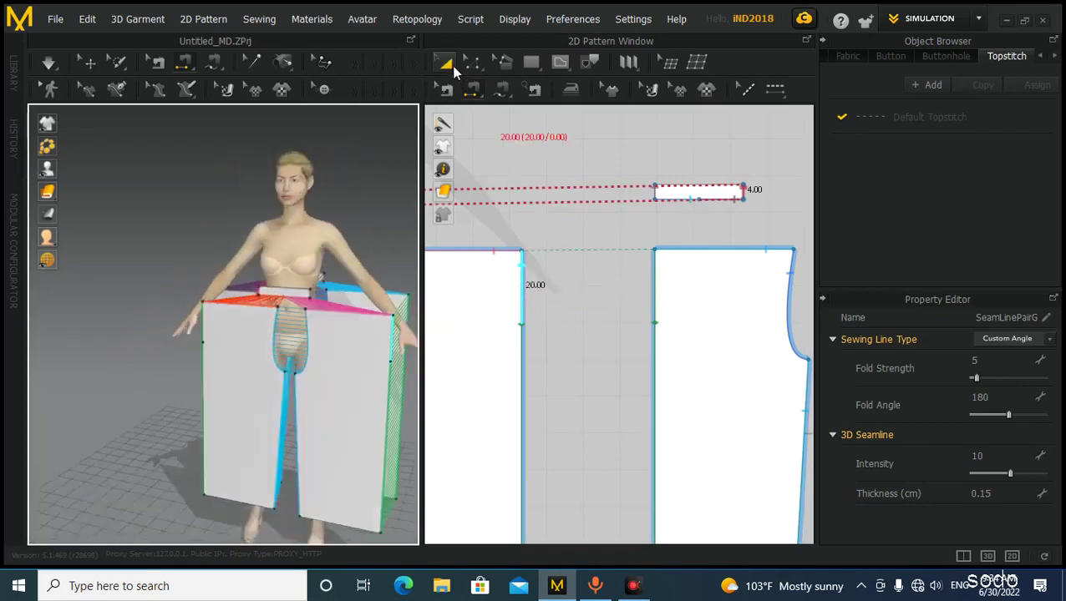
# Examine the front and back leg panels and their seam lines around the avatar in 3D.
pyautogui.click(626, 281)
pyautogui.scroll(-6, 609, 293)
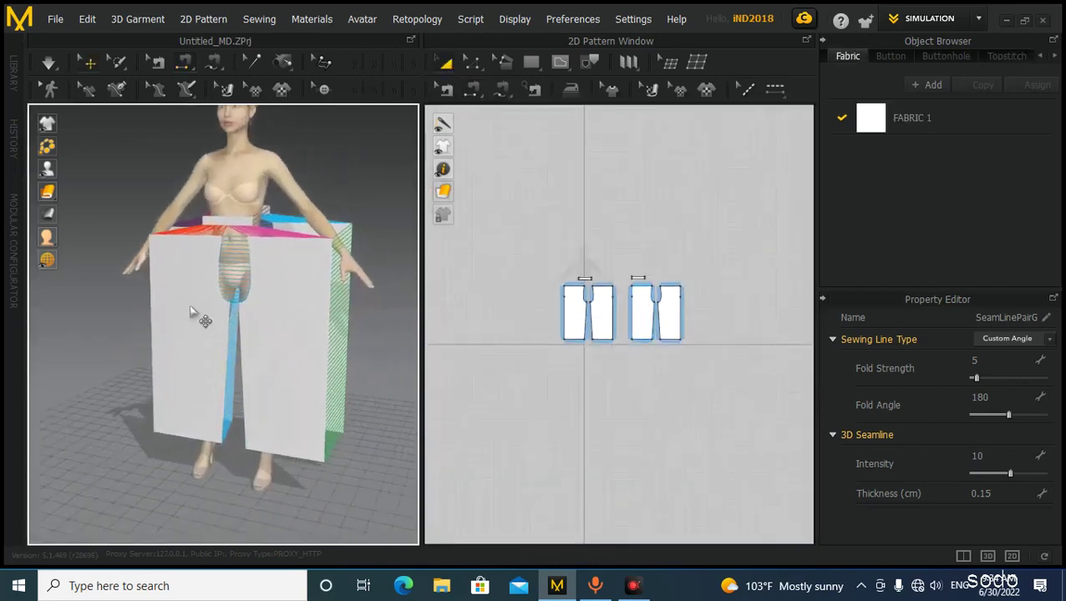
pyautogui.click(278, 354)
pyautogui.click(196, 338)
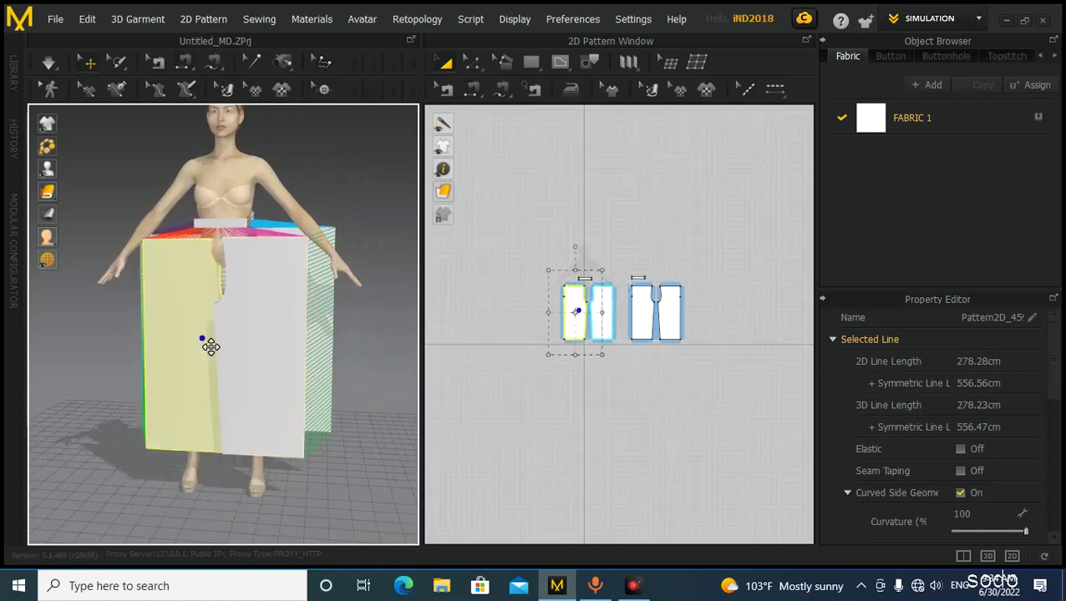
pyautogui.moveTo(398, 389); pyautogui.dragTo(222, 466, button='right')
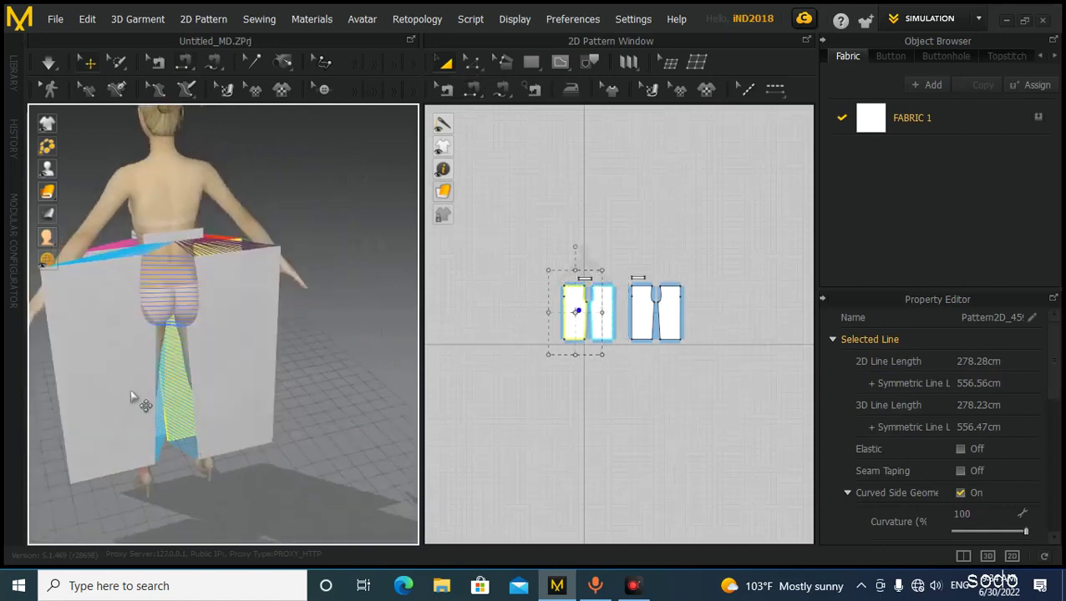
pyautogui.click(132, 399)
pyautogui.moveTo(143, 389); pyautogui.dragTo(192, 357, button='right')
pyautogui.click(197, 355)
pyautogui.moveTo(164, 373); pyautogui.dragTo(488, 368, button='right')
pyautogui.scroll(-2, 612, 389)
pyautogui.scroll(-1, 613, 386)
pyautogui.moveTo(612, 386); pyautogui.dragTo(626, 340, button='middle')
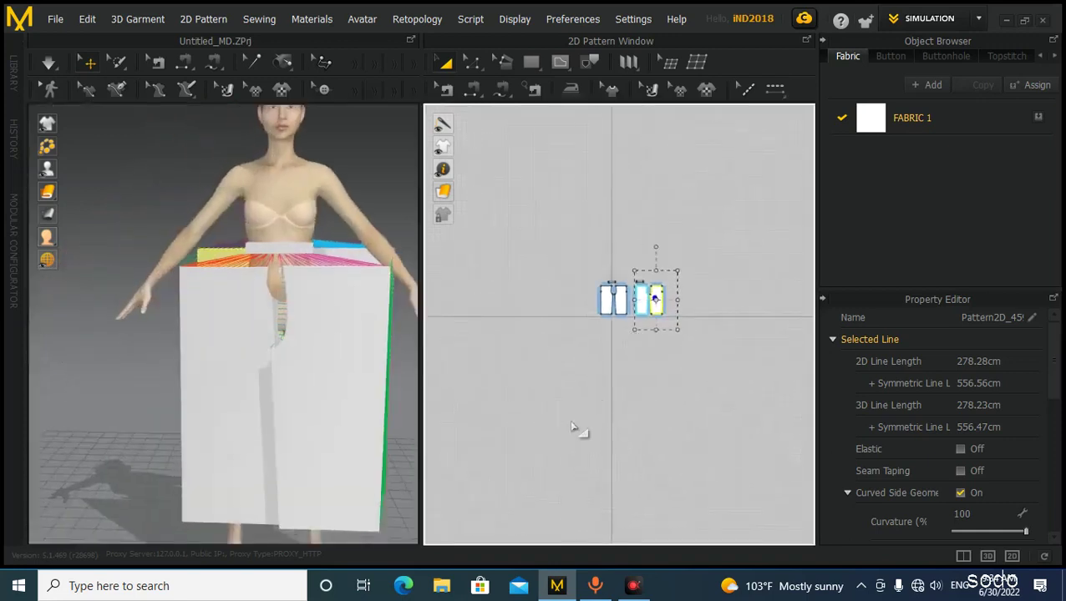
pyautogui.click(571, 426)
pyautogui.scroll(-2, 281, 342)
pyautogui.moveTo(282, 352); pyautogui.dragTo(232, 295, button='middle')
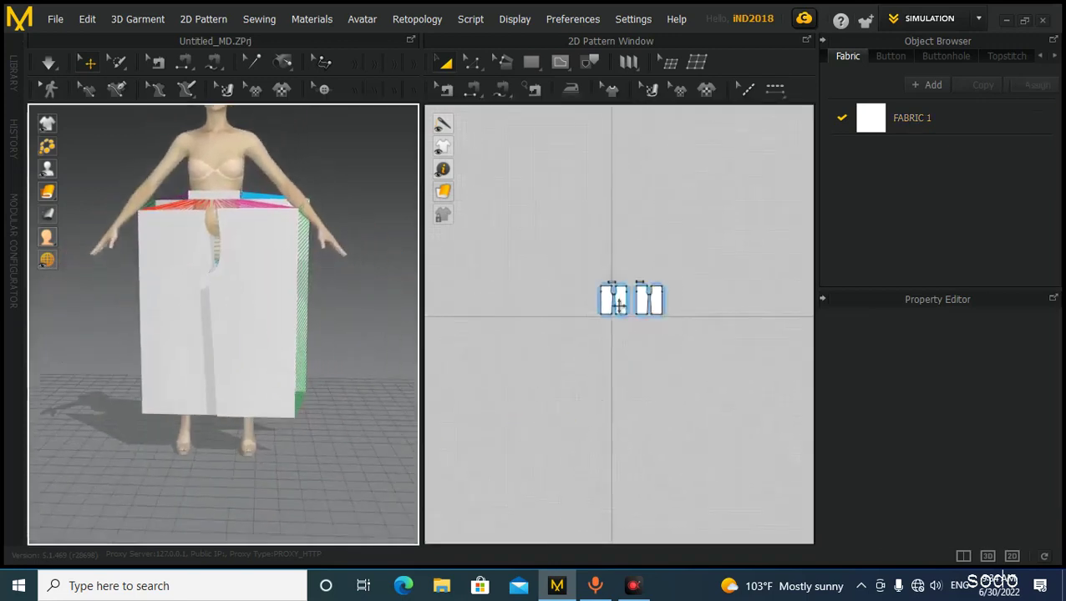
# Select all leg panels and waistband strips and apply Strengthen to them.
pyautogui.moveTo(607, 266); pyautogui.dragTo(642, 373)
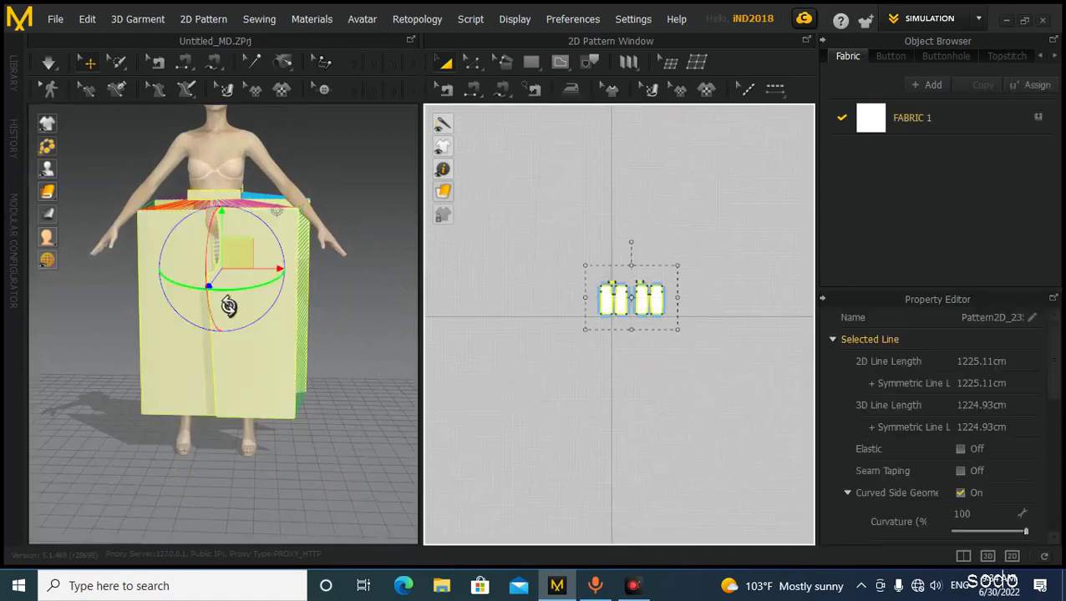
pyautogui.moveTo(578, 216); pyautogui.dragTo(642, 338)
pyautogui.moveTo(322, 301); pyautogui.dragTo(137, 314, button='right')
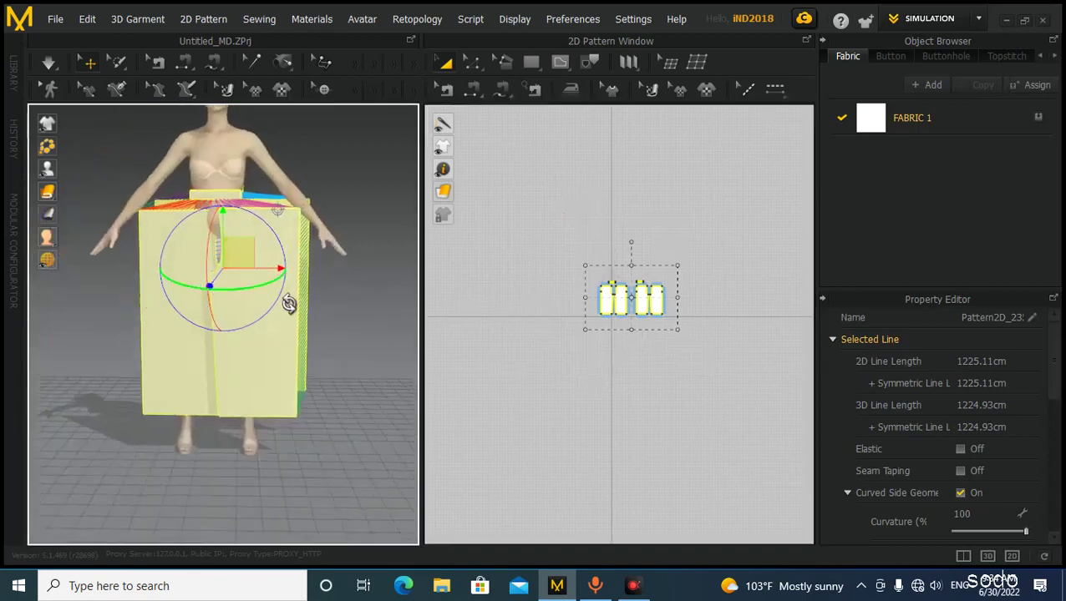
pyautogui.rightClick(235, 251)
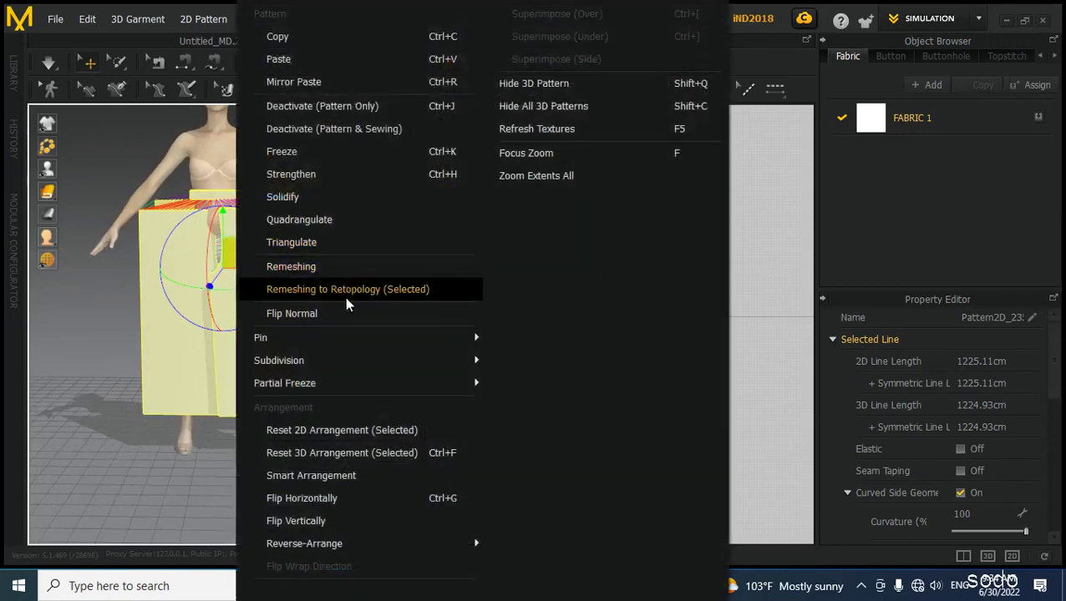
pyautogui.click(292, 181)
# Run the simulation to drape the trousers on the avatar and tug the lower legs into place.
pyautogui.moveTo(315, 302); pyautogui.dragTo(337, 350, button='right')
pyautogui.scroll(2, 254, 353)
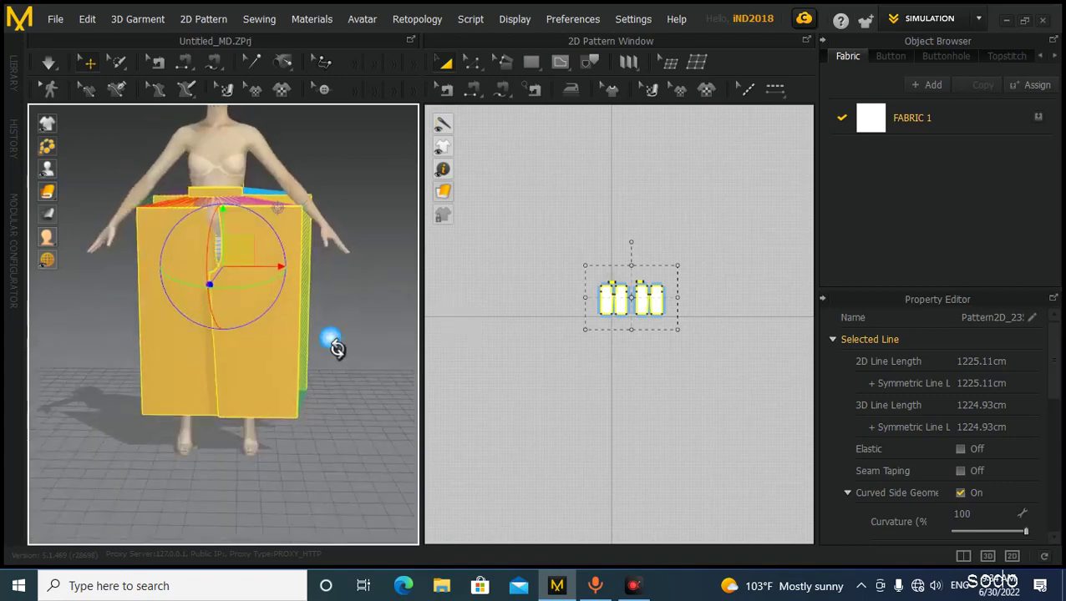
pyautogui.click(48, 62)
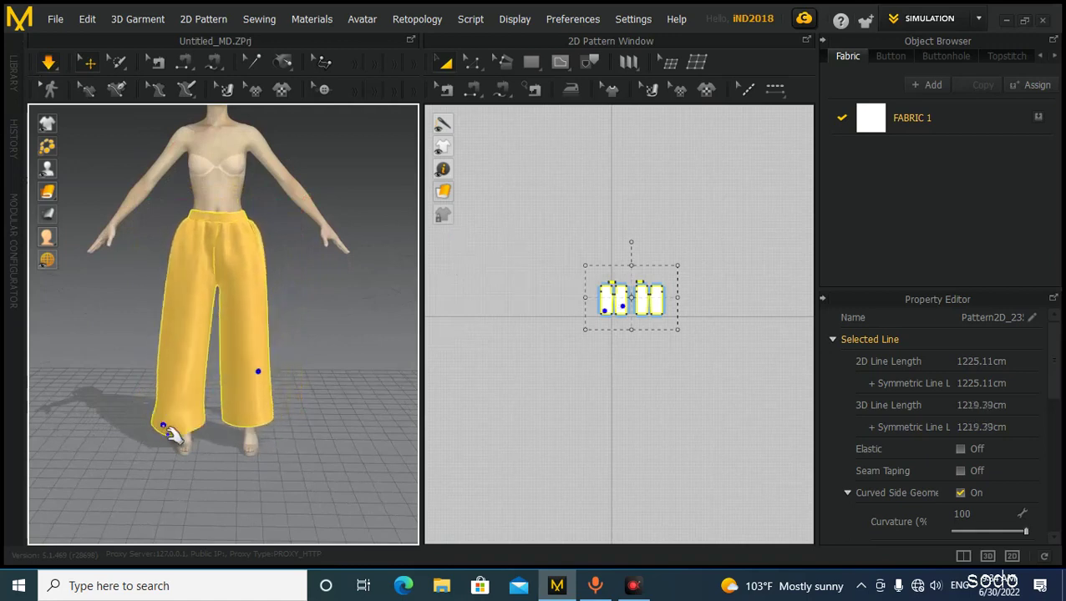
pyautogui.moveTo(305, 435); pyautogui.dragTo(331, 426, button='right')
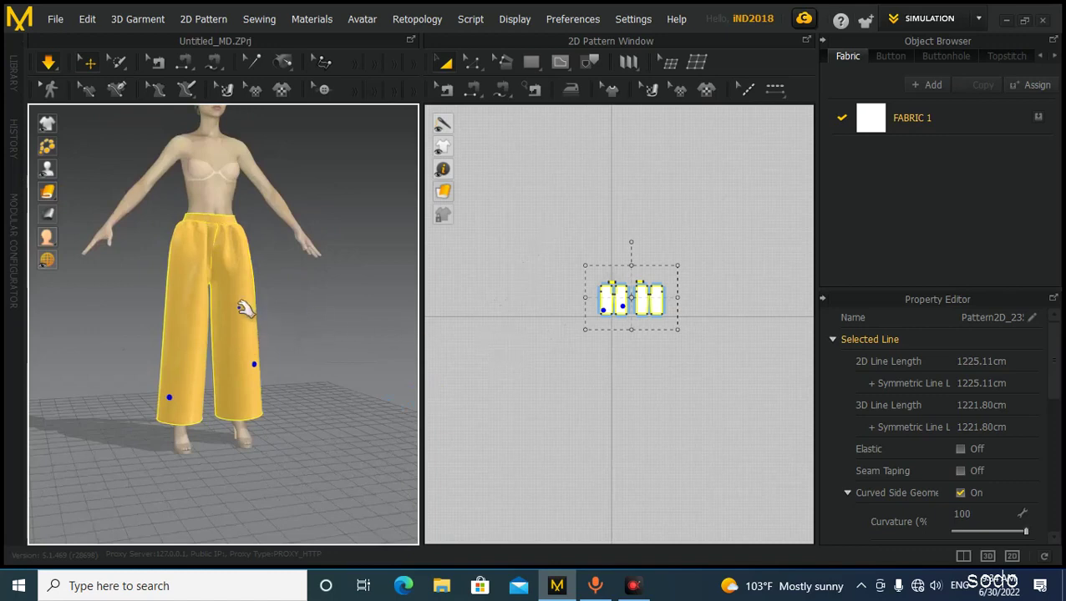
# Apply Unstrengthen to all the selected trouser pieces while the simulation is running.
pyautogui.rightClick(232, 284)
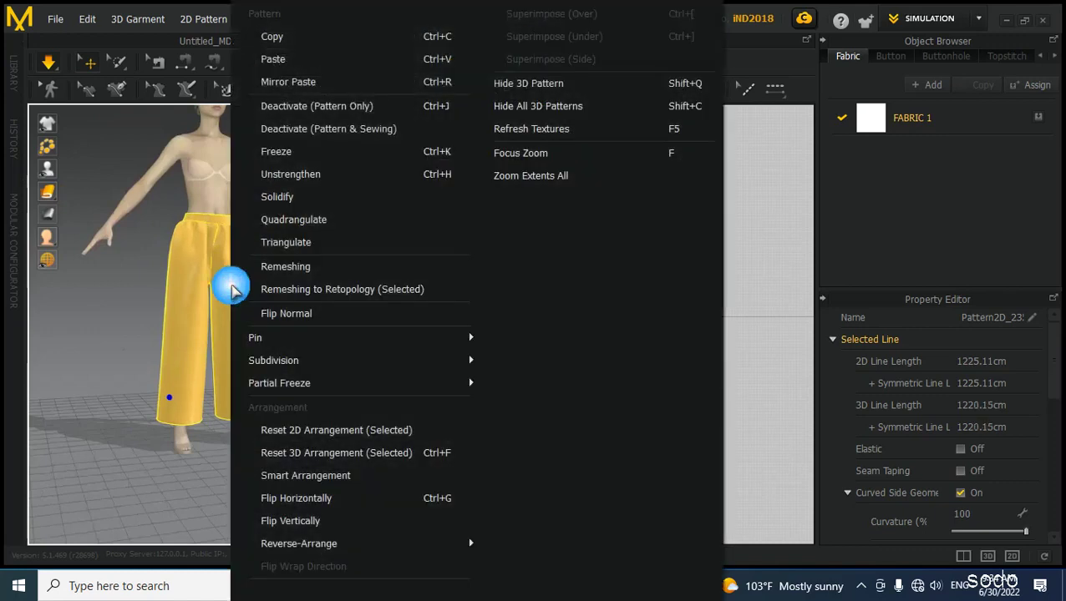
pyautogui.click(276, 186)
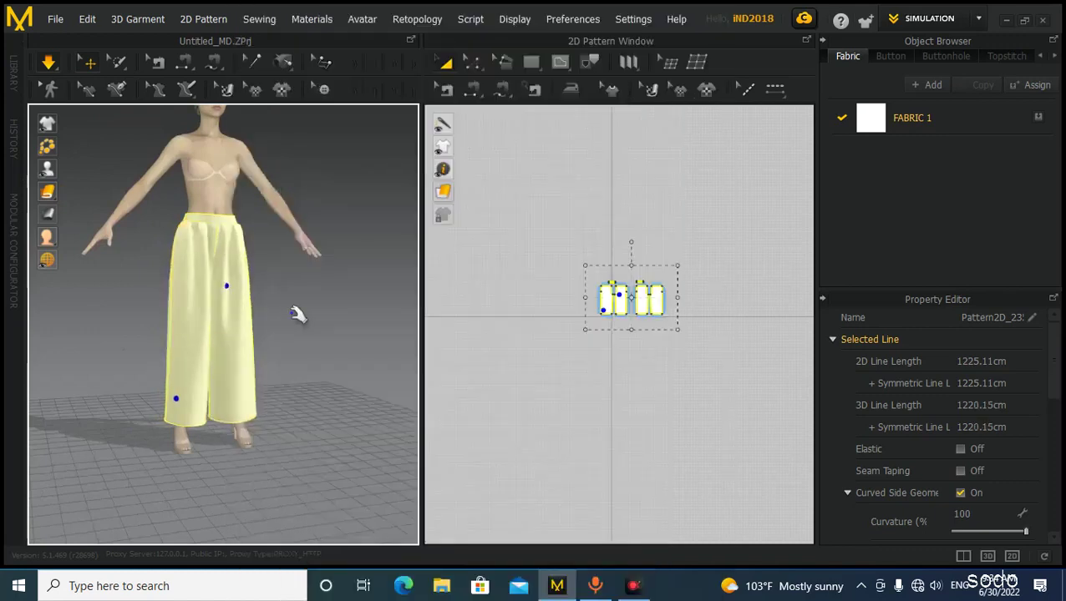
pyautogui.scroll(3, 248, 330)
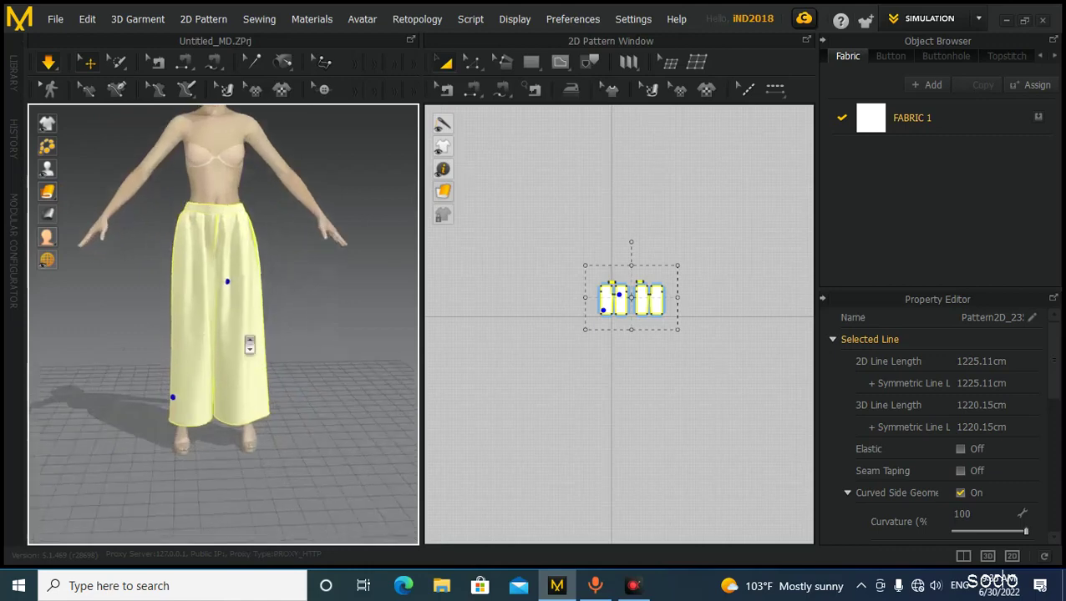
pyautogui.moveTo(249, 345); pyautogui.dragTo(175, 362, button='right')
pyautogui.scroll(2, 194, 358)
# Pull both trouser legs outward and down near the hems to settle the fabric, and deselect the pieces.
pyautogui.moveTo(176, 386); pyautogui.dragTo(160, 394)
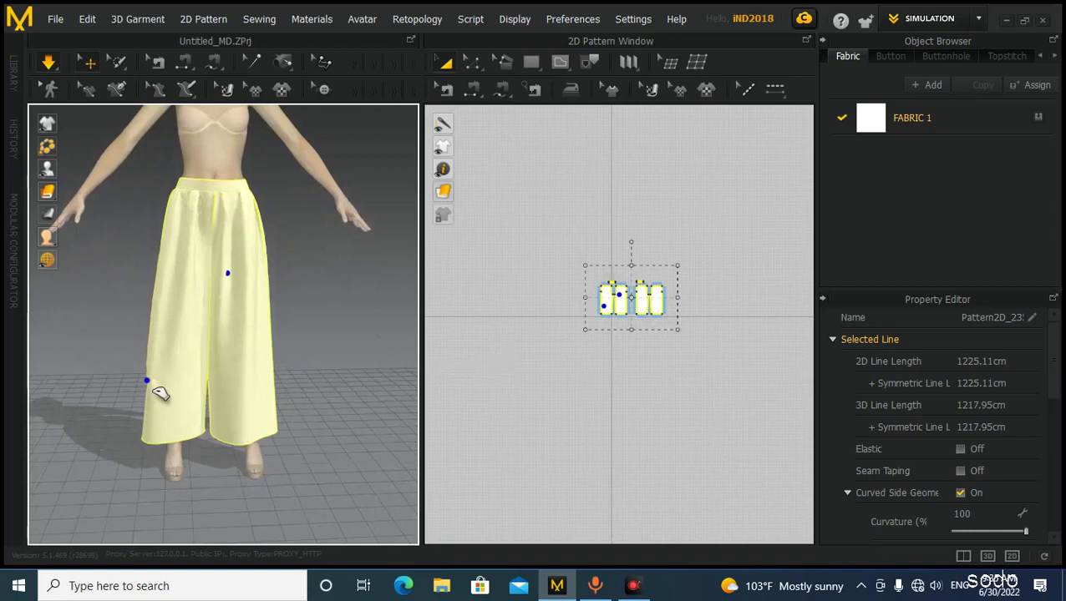
pyautogui.moveTo(255, 399); pyautogui.dragTo(266, 394)
pyautogui.moveTo(231, 410); pyautogui.dragTo(209, 406, button='right')
pyautogui.moveTo(206, 409); pyautogui.dragTo(197, 434)
pyautogui.click(328, 409)
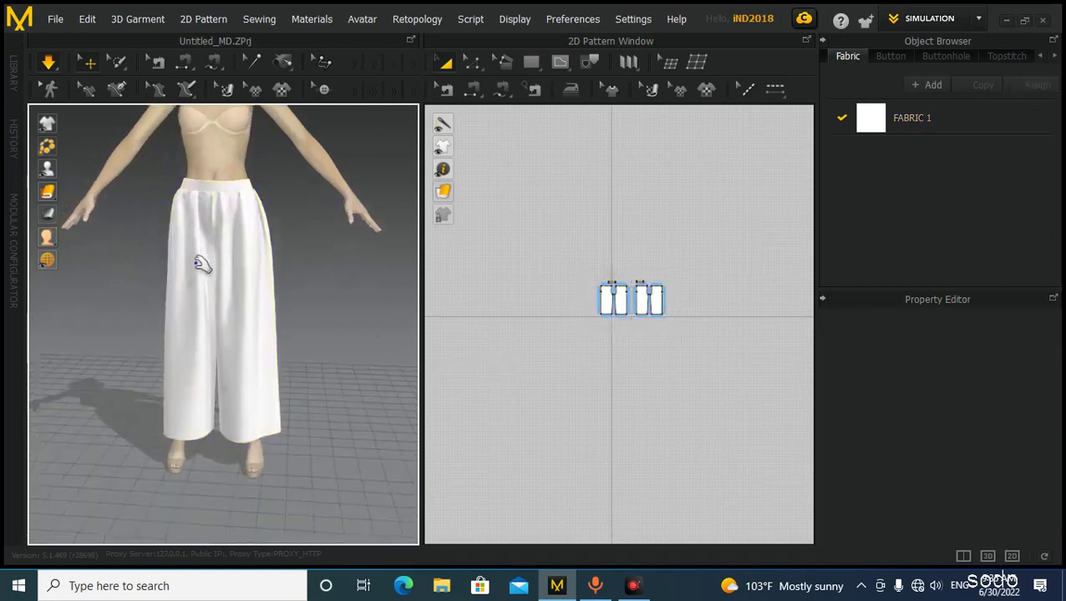
# Tug the trouser fabric below the waistband at the front hip and on the back panel to even the drape.
pyautogui.click(192, 215)
pyautogui.moveTo(196, 232)
pyautogui.mouseDown(button='right')
pyautogui.moveTo(317, 337)
pyautogui.moveTo(222, 329)
pyautogui.moveTo(269, 316)
pyautogui.moveTo(197, 230)
pyautogui.mouseUp(button='right')
pyautogui.click(193, 229)
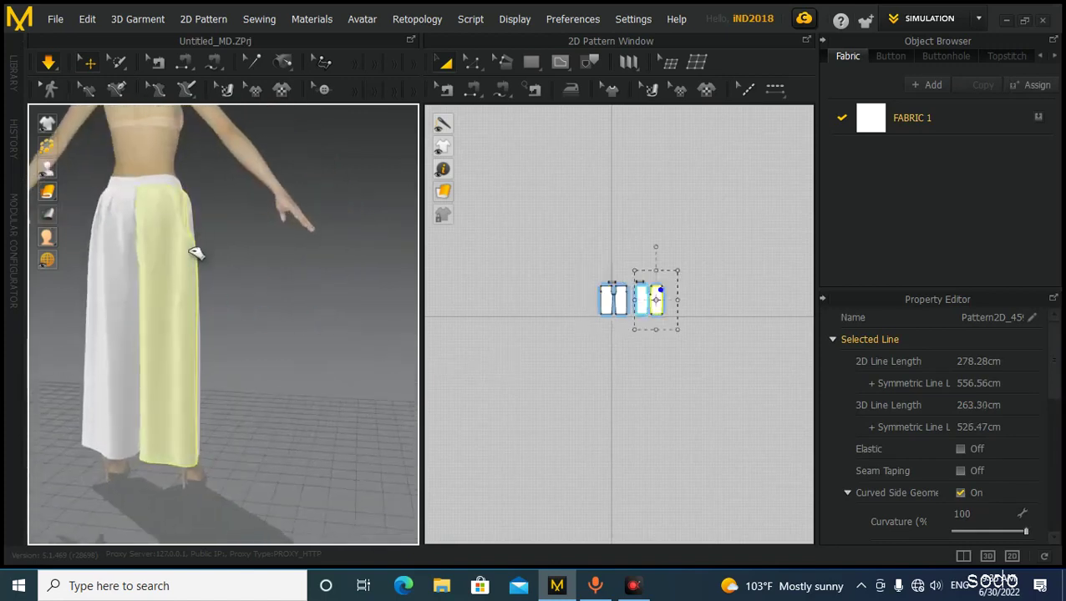
pyautogui.click(356, 311)
pyautogui.moveTo(356, 311); pyautogui.dragTo(202, 340, button='right')
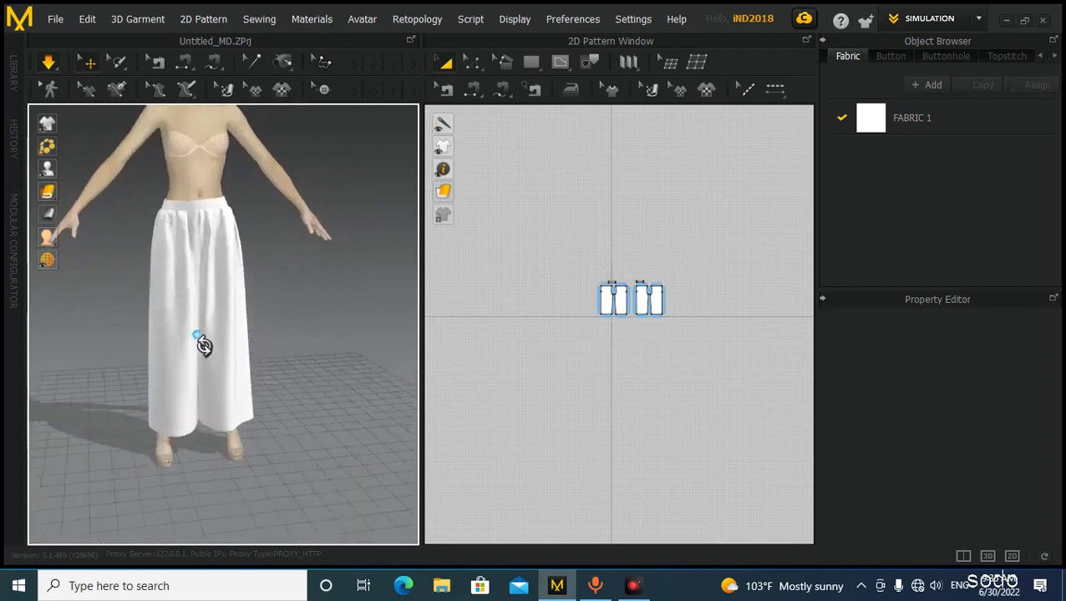
pyautogui.scroll(3, 628, 305)
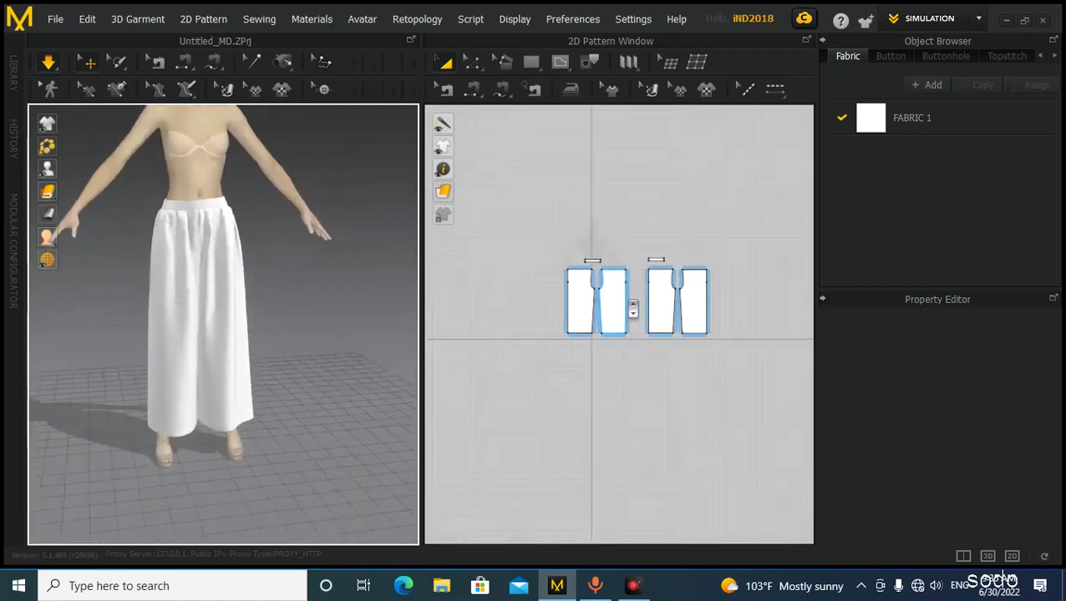
pyautogui.moveTo(286, 409); pyautogui.dragTo(145, 362, button='right')
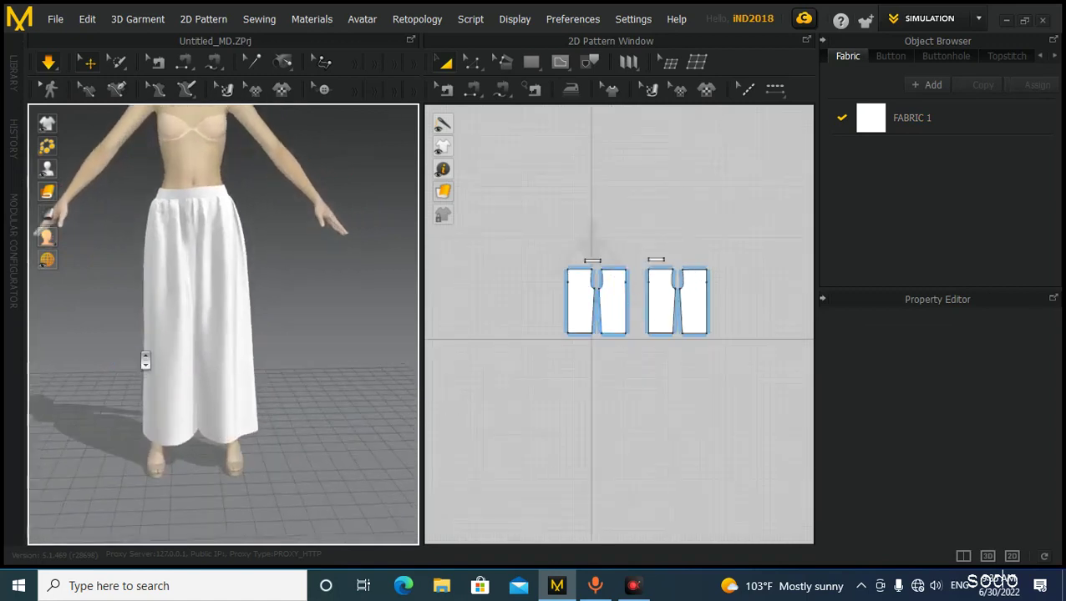
pyautogui.moveTo(571, 361); pyautogui.dragTo(562, 356, button='right')
pyautogui.scroll(3, 561, 356)
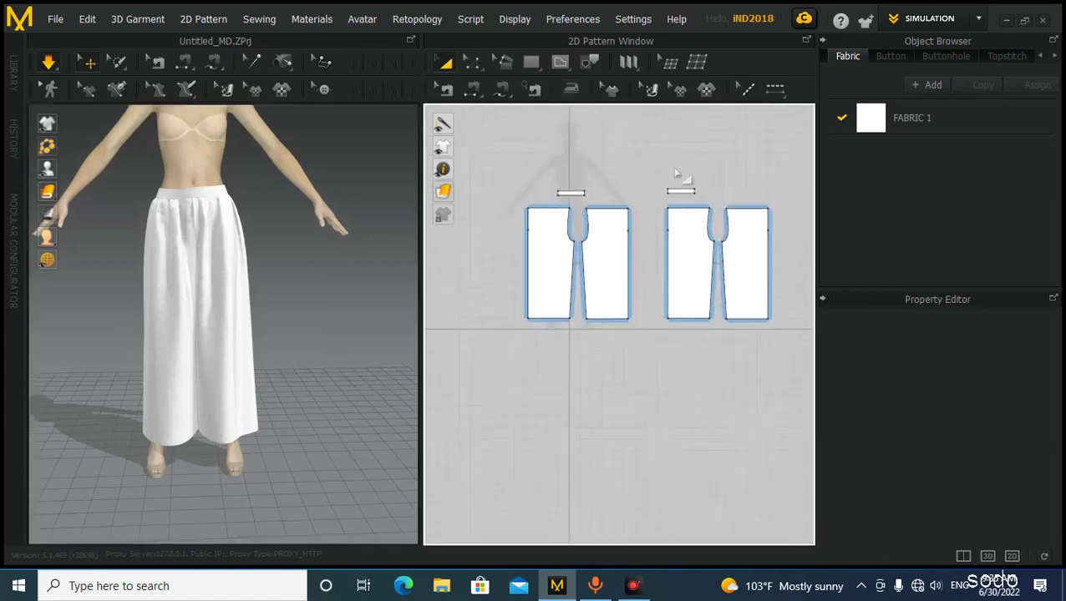
# Activate the Add Point/Split Line tool to work on the first pair of leg panels.
pyautogui.scroll(3, 597, 230)
pyautogui.moveTo(597, 231); pyautogui.dragTo(645, 332, button='right')
pyautogui.scroll(-2, 614, 294)
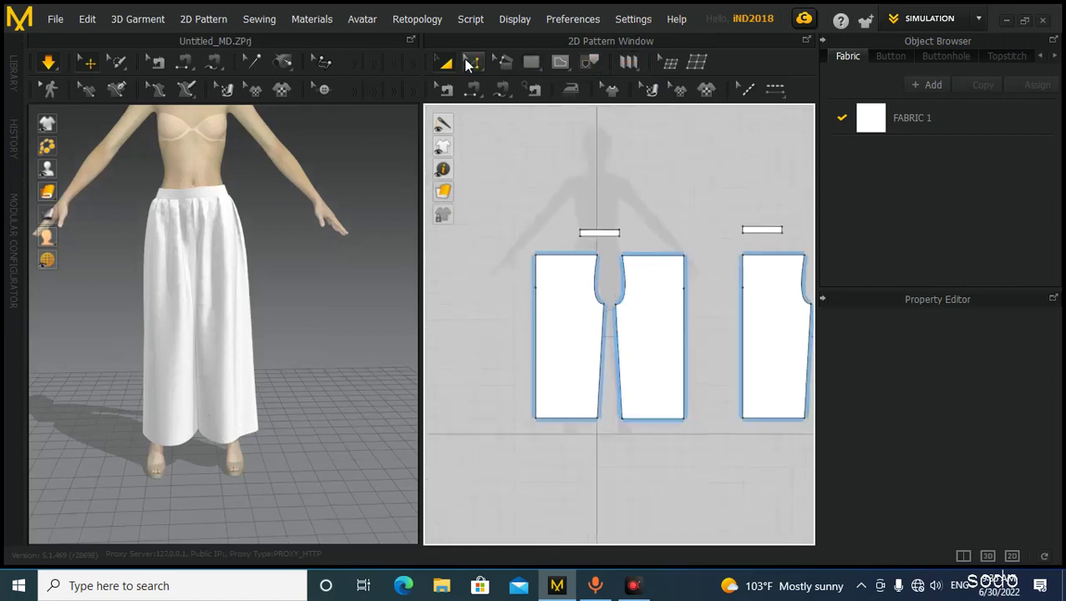
pyautogui.click(470, 63)
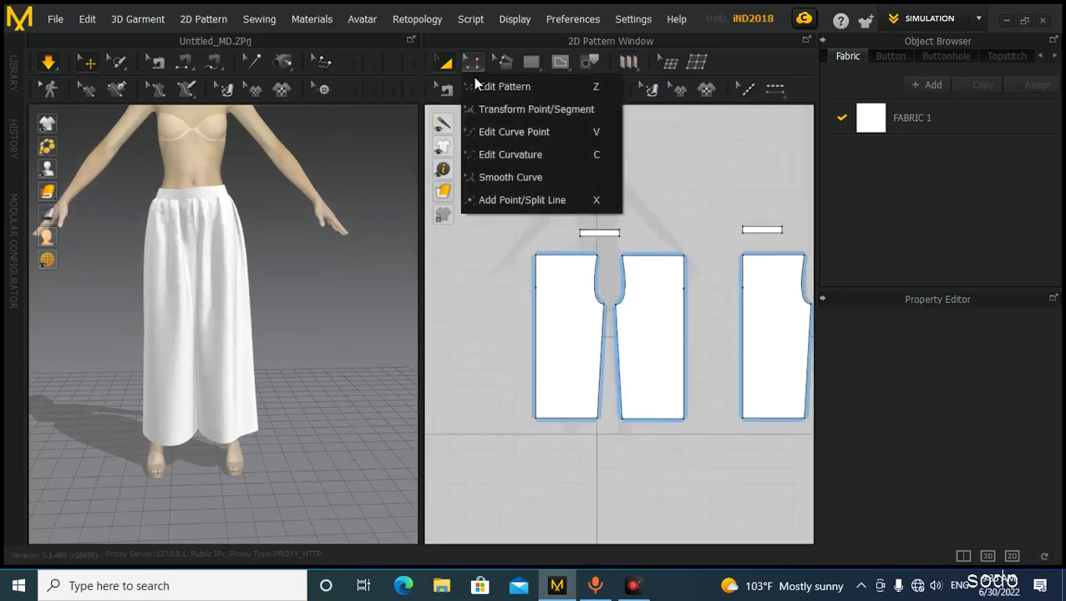
pyautogui.click(502, 202)
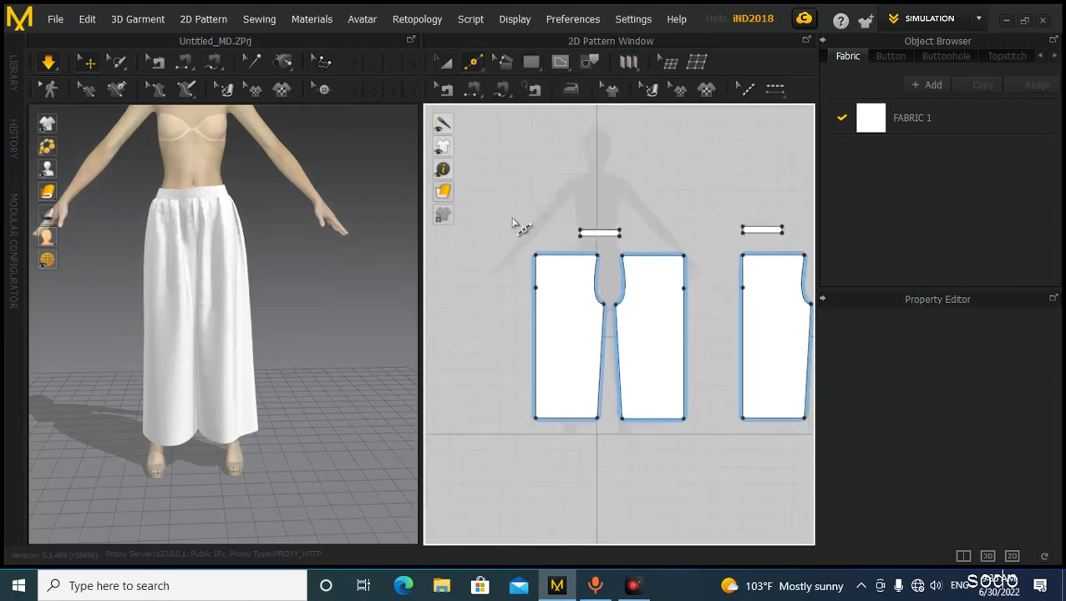
pyautogui.click(474, 66)
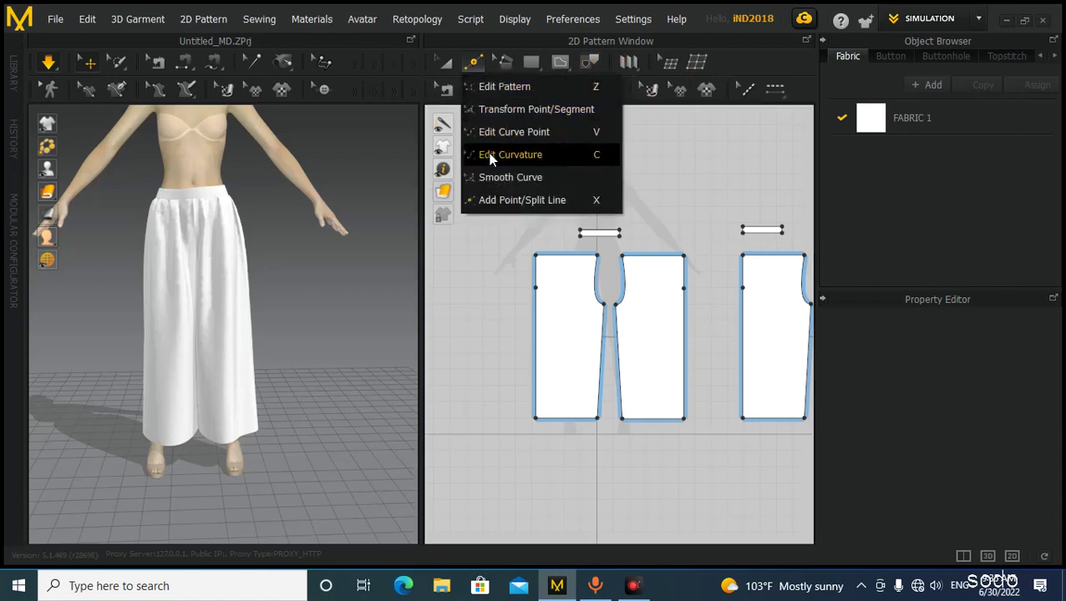
pyautogui.click(491, 200)
pyautogui.click(476, 64)
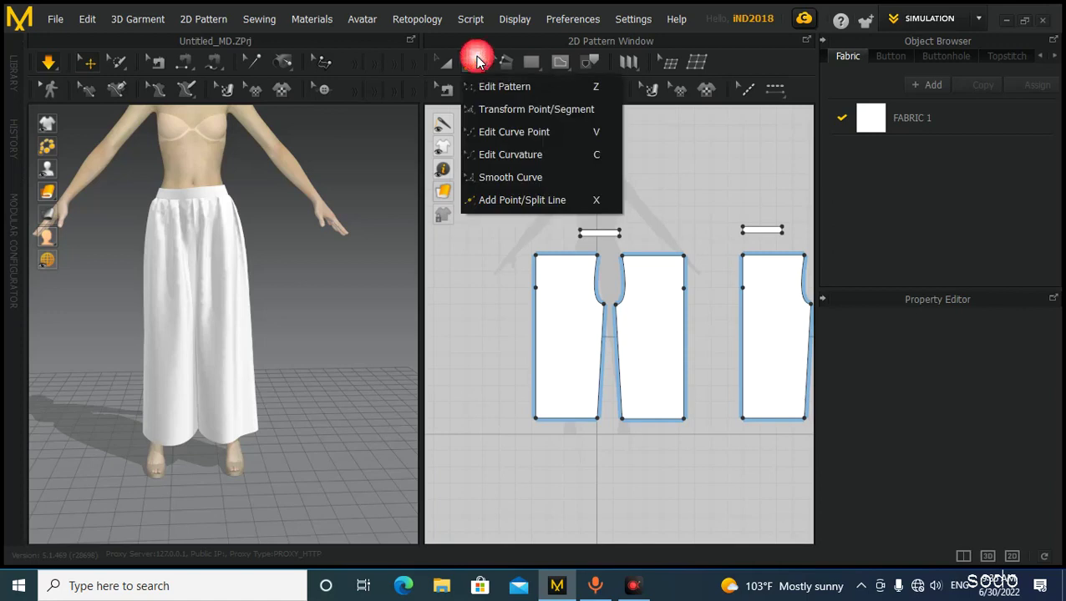
pyautogui.click(499, 62)
pyautogui.click(534, 62)
pyautogui.click(542, 70)
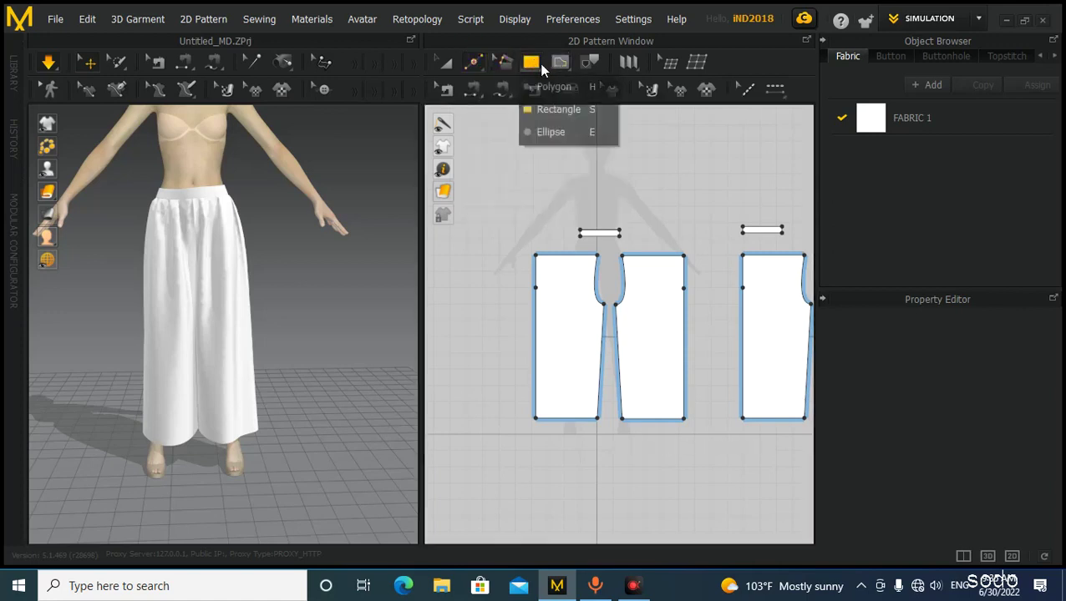
pyautogui.click(479, 66)
pyautogui.click(475, 63)
pyautogui.click(476, 226)
pyautogui.click(537, 296)
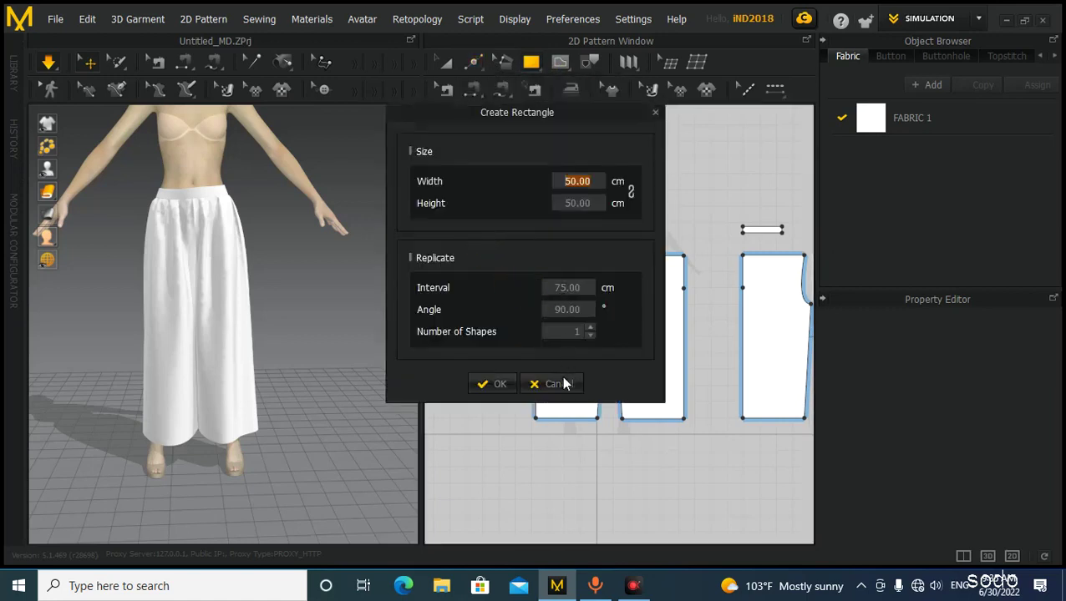
pyautogui.click(493, 383)
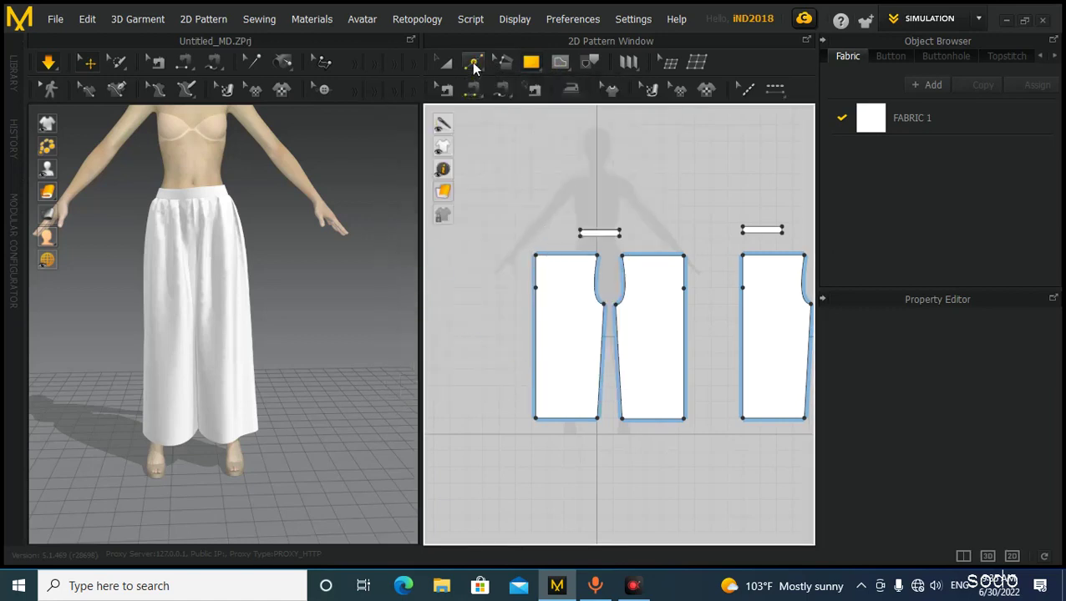
# Open the Split Line settings for the waist edge of the first leg panel and choose Uniform Split.
pyautogui.click(473, 61)
pyautogui.scroll(3, 568, 266)
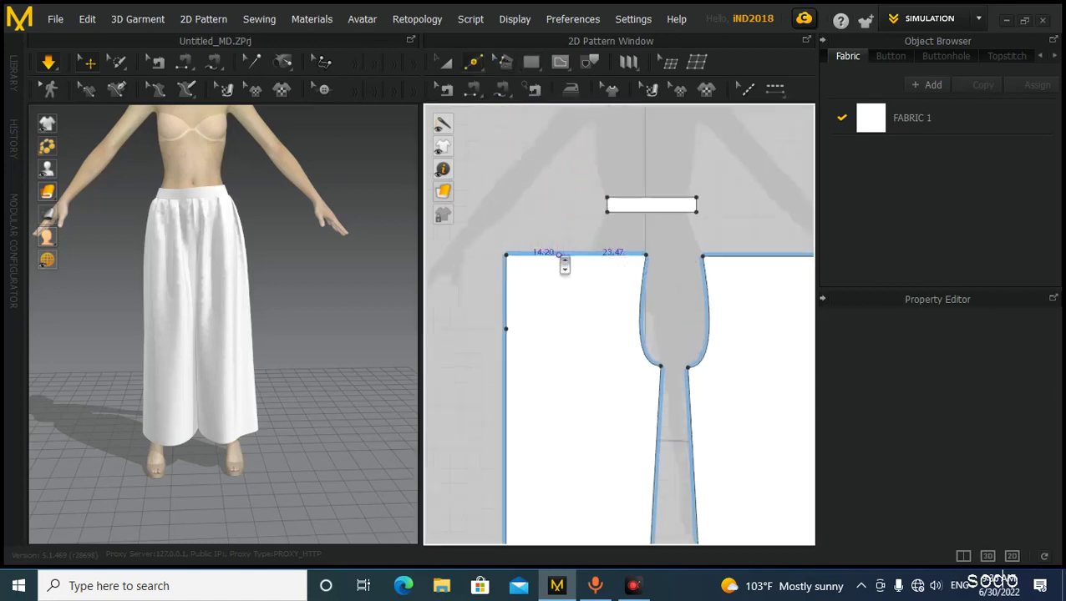
pyautogui.scroll(-1, 566, 266)
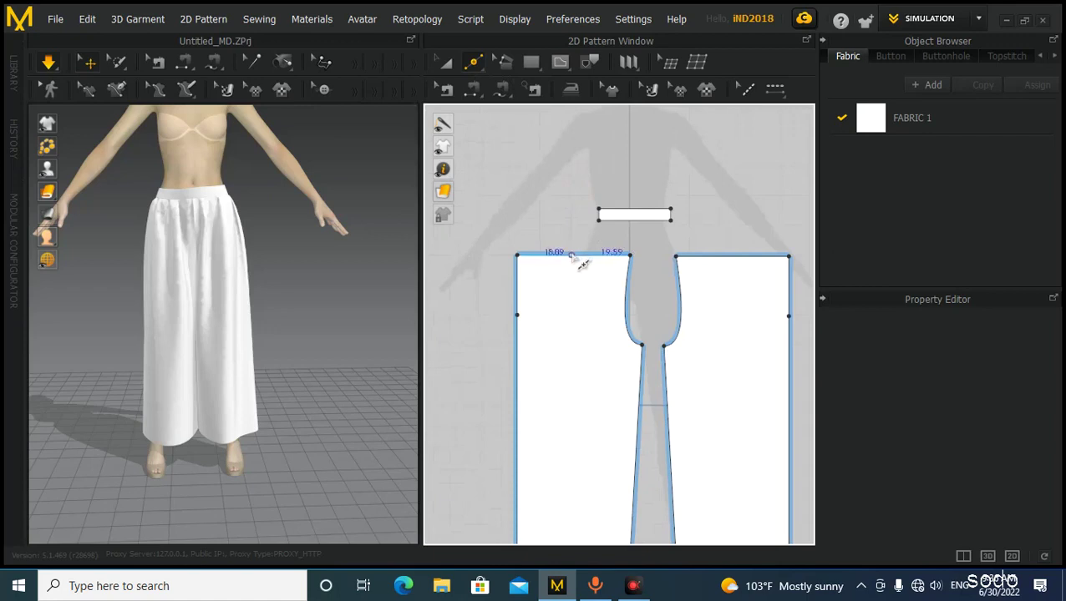
pyautogui.rightClick(572, 257)
pyautogui.moveTo(576, 93); pyautogui.dragTo(369, 94)
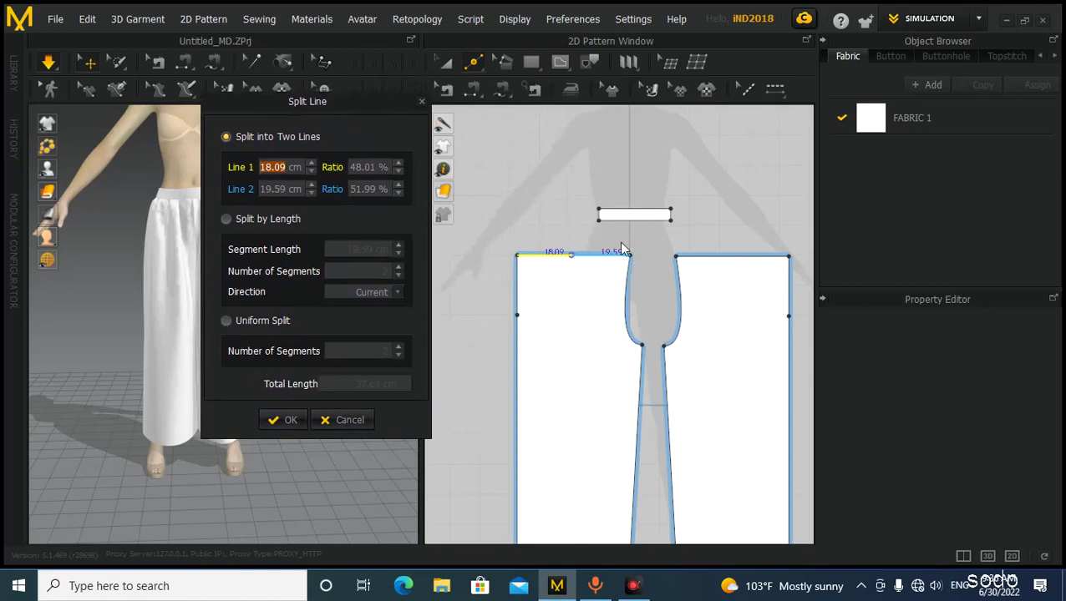
pyautogui.click(224, 321)
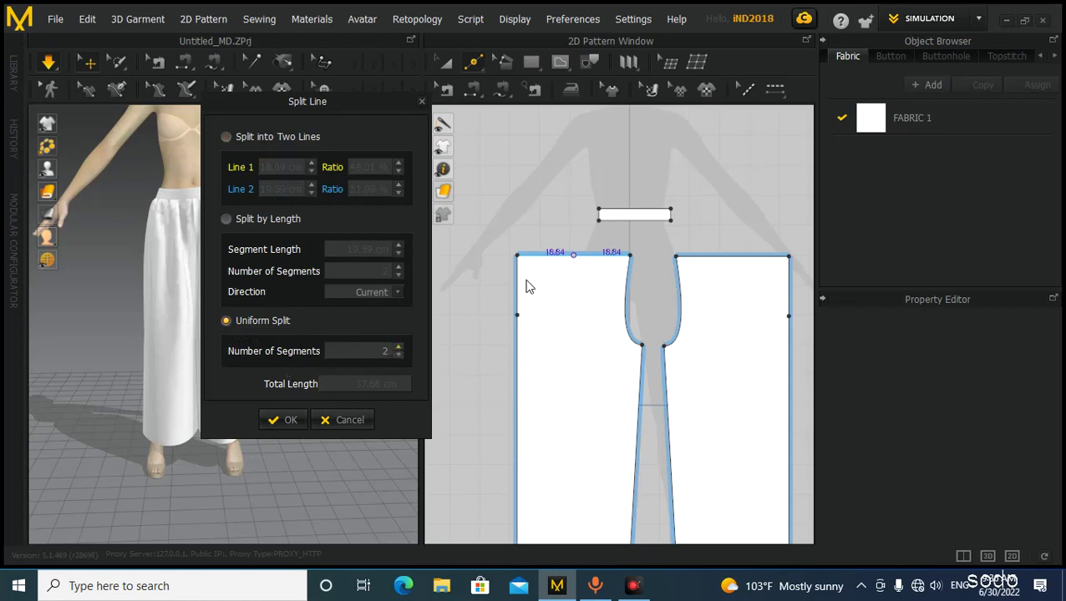
# Set the number of segments to 12 and apply the uniform split to the panel's waist edge.
pyautogui.click(399, 347)
pyautogui.click(398, 348)
pyautogui.click(398, 347)
pyautogui.click(398, 348)
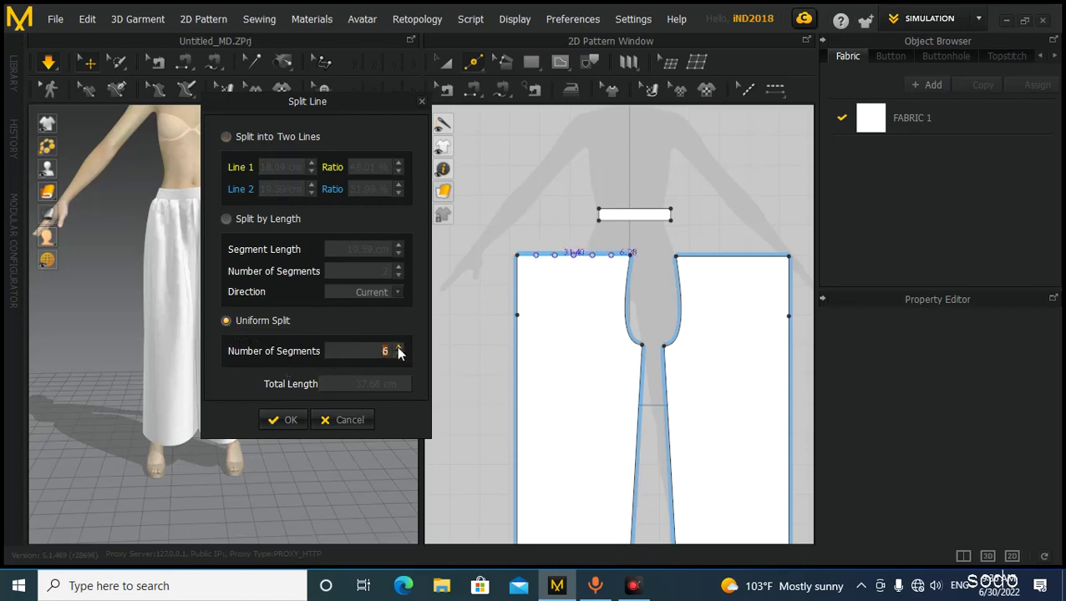
pyautogui.click(398, 348)
pyautogui.click(398, 347)
pyautogui.click(398, 346)
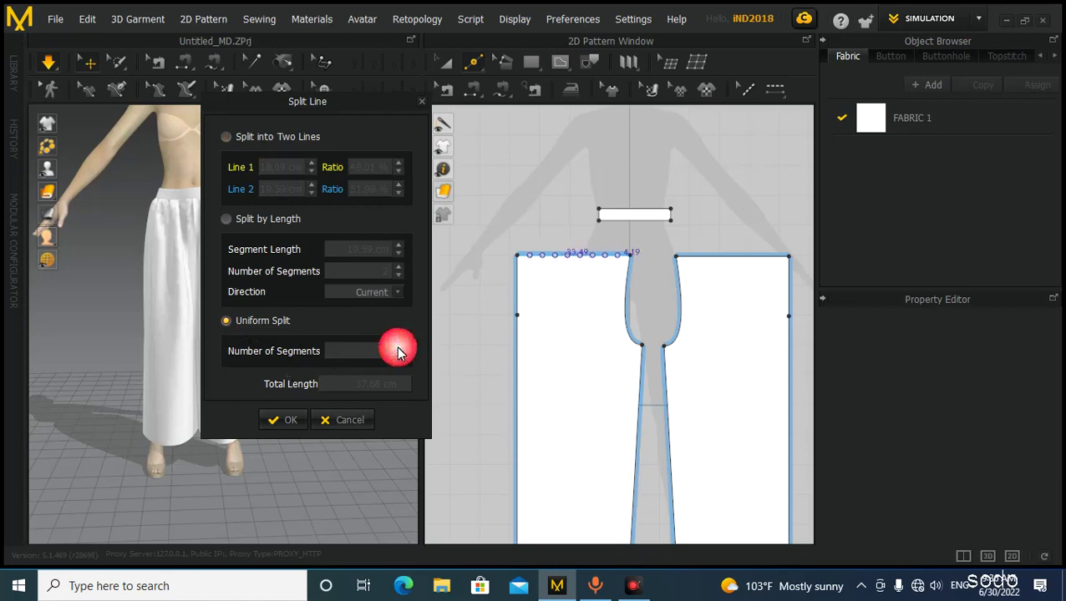
pyautogui.click(398, 347)
pyautogui.click(398, 347)
pyautogui.click(398, 347)
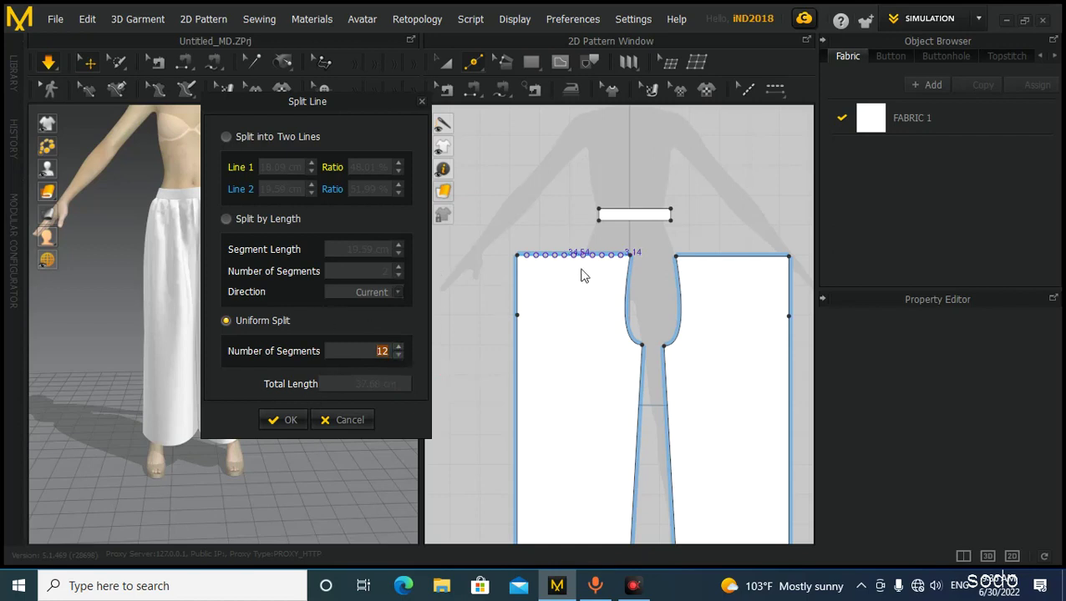
pyautogui.click(288, 419)
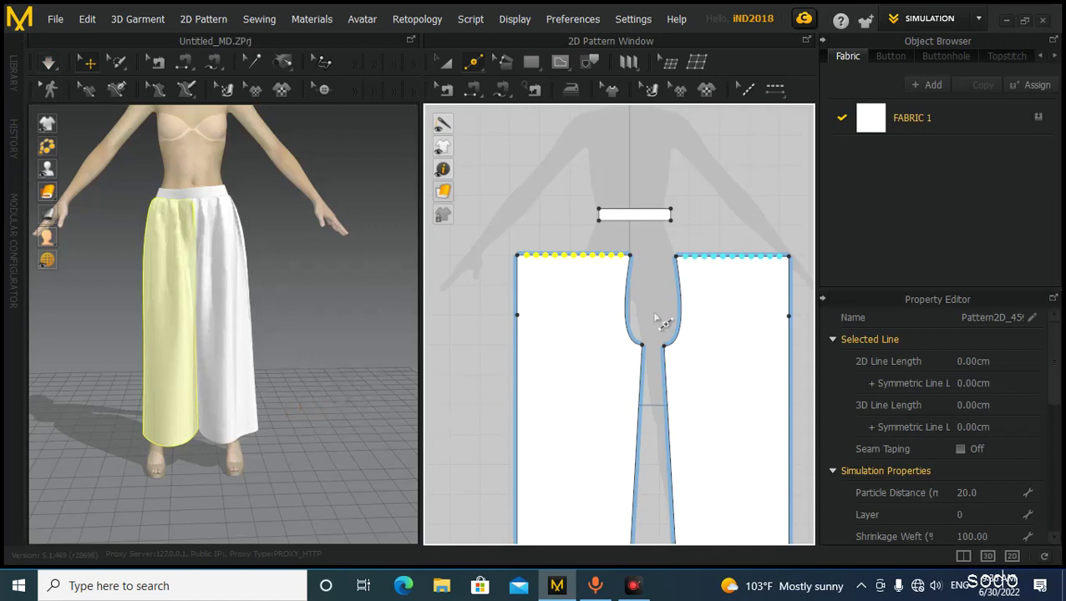
# Examine the split points along the waist edges of both mirrored leg panels.
pyautogui.scroll(-3, 656, 321)
pyautogui.scroll(5, 683, 221)
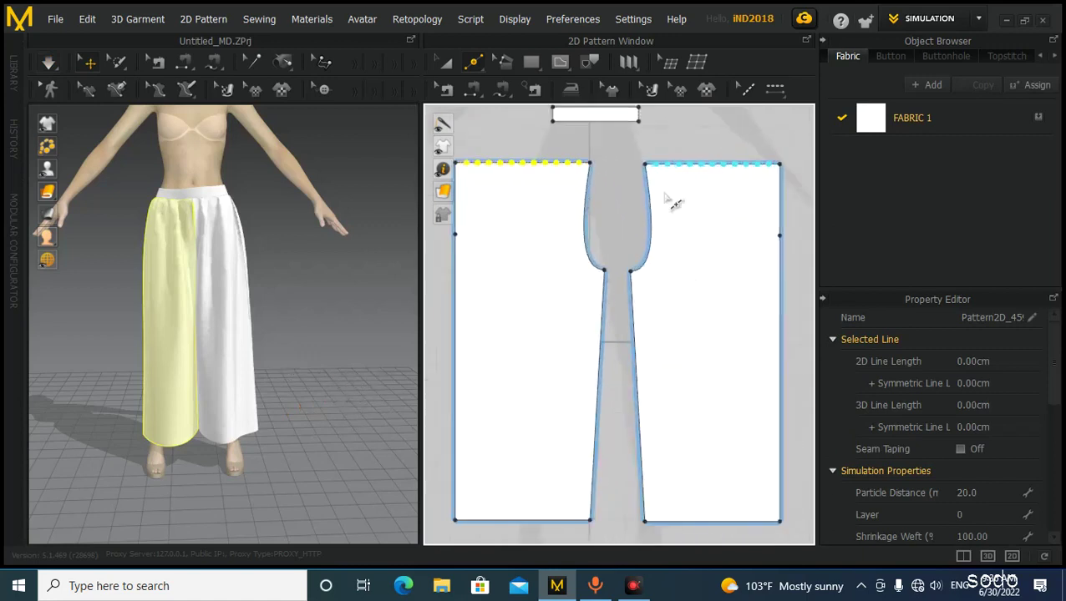
pyautogui.moveTo(746, 228); pyautogui.dragTo(770, 249, button='right')
pyautogui.scroll(-2, 587, 240)
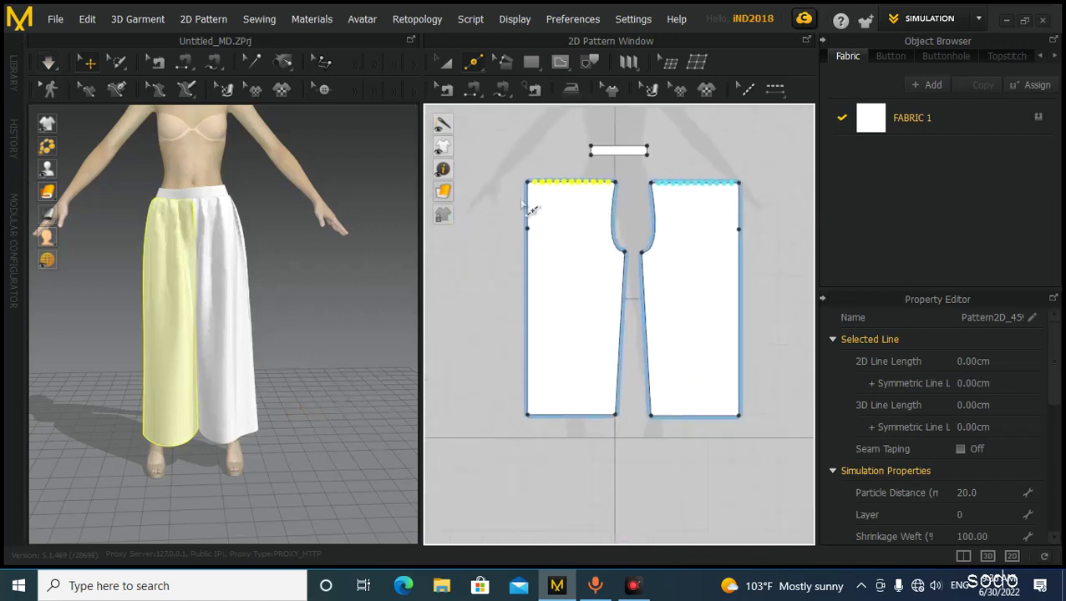
pyautogui.scroll(4, 569, 226)
pyautogui.scroll(-2, 572, 232)
pyautogui.press('a')
pyautogui.click(569, 212)
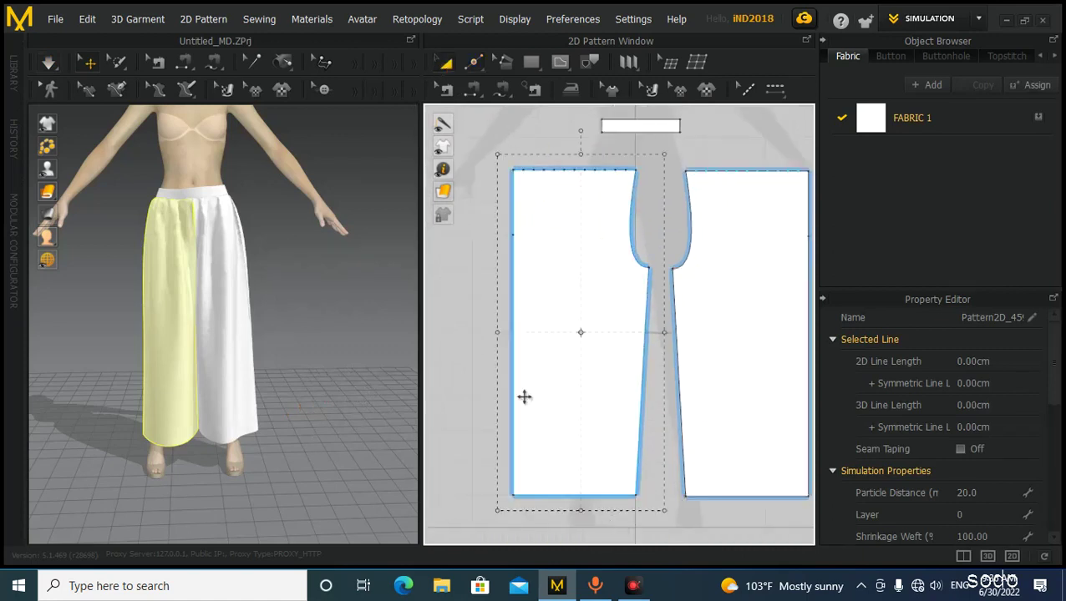
pyautogui.click(457, 357)
pyautogui.moveTo(609, 251); pyautogui.dragTo(607, 267, button='middle')
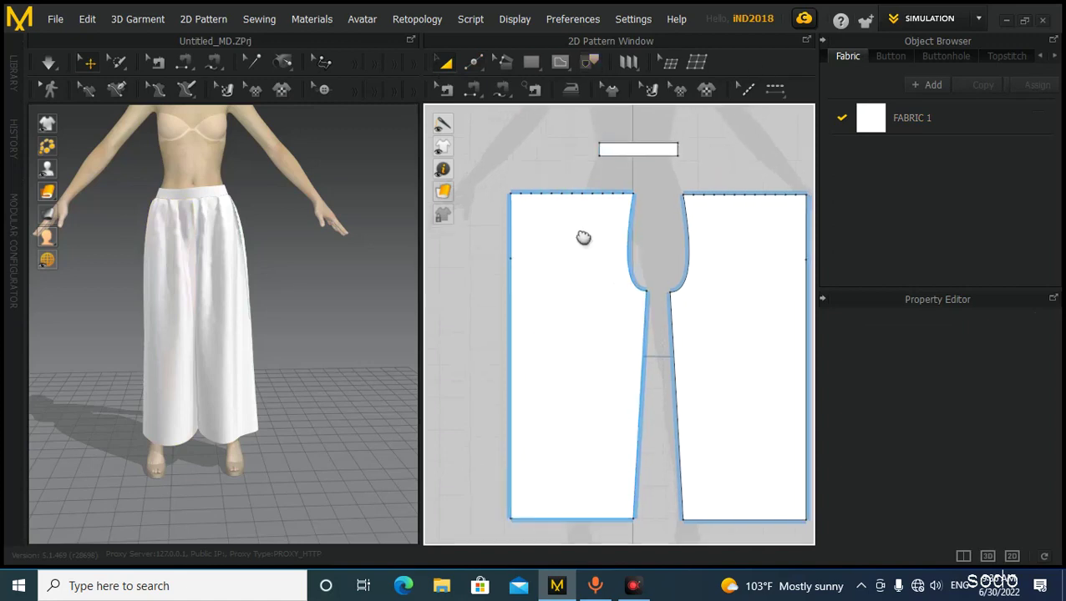
pyautogui.scroll(3, 561, 204)
pyautogui.scroll(-1, 571, 249)
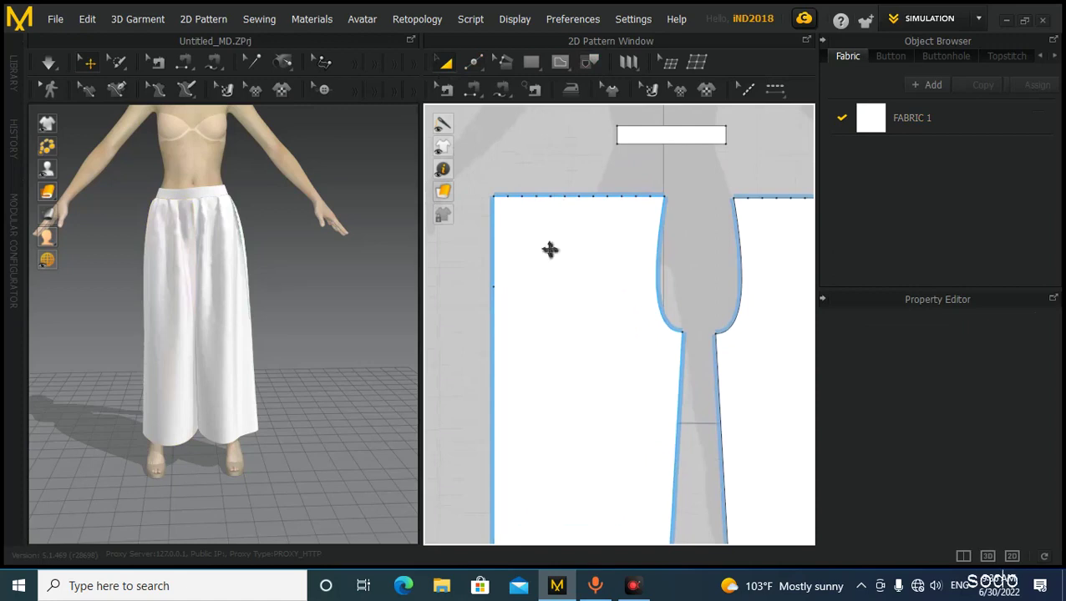
# Display the pattern line lengths and inspect the segment lengths along the split waist edge.
pyautogui.scroll(5, 550, 249)
pyautogui.scroll(-2, 554, 243)
pyautogui.scroll(-5, 525, 193)
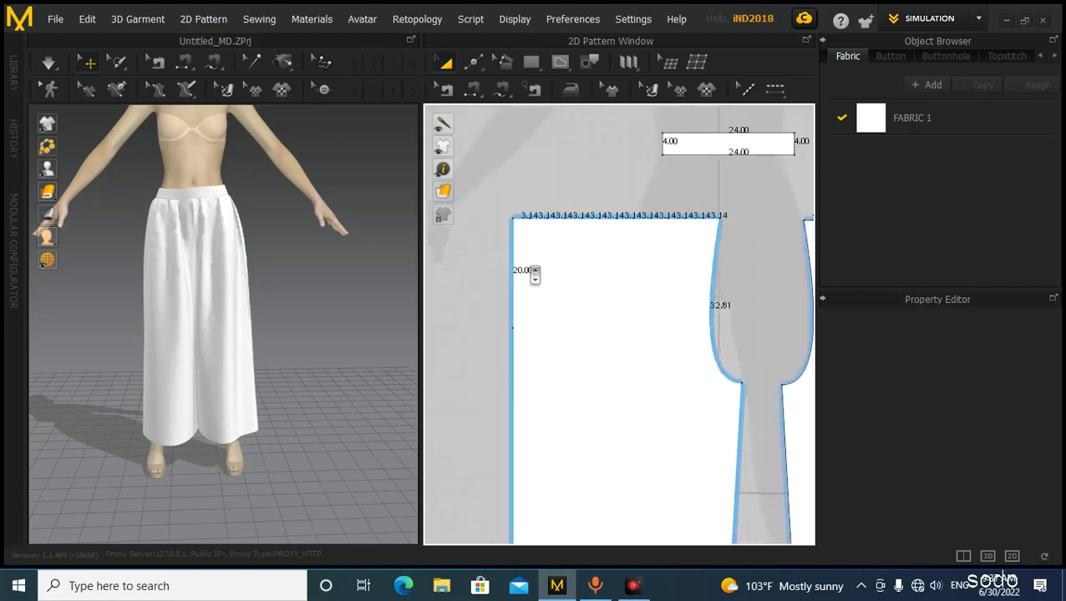
pyautogui.scroll(4, 576, 259)
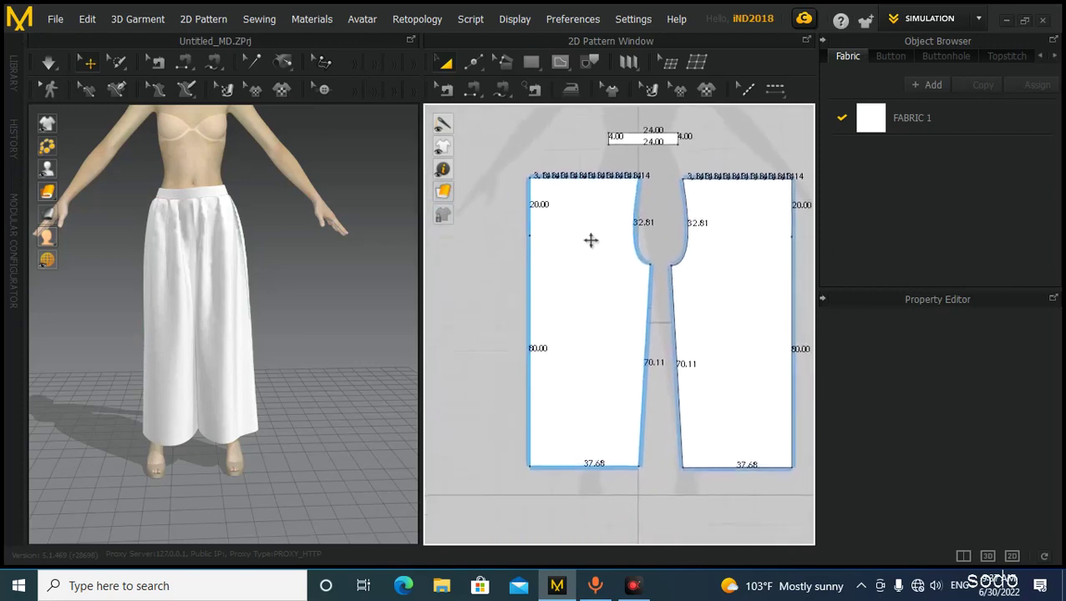
pyautogui.scroll(-2, 576, 217)
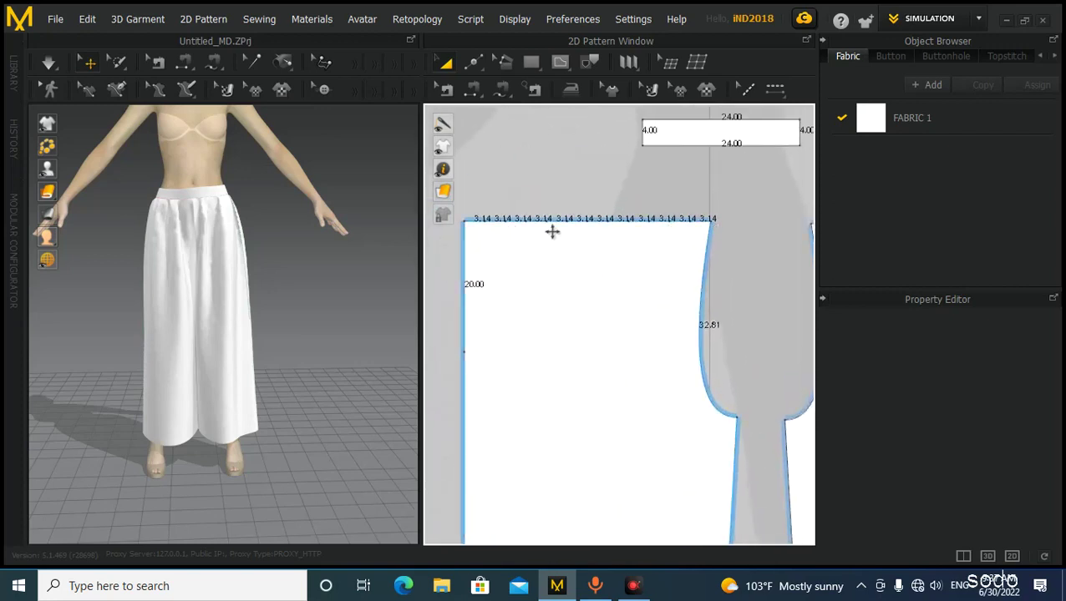
pyautogui.scroll(-2, 592, 254)
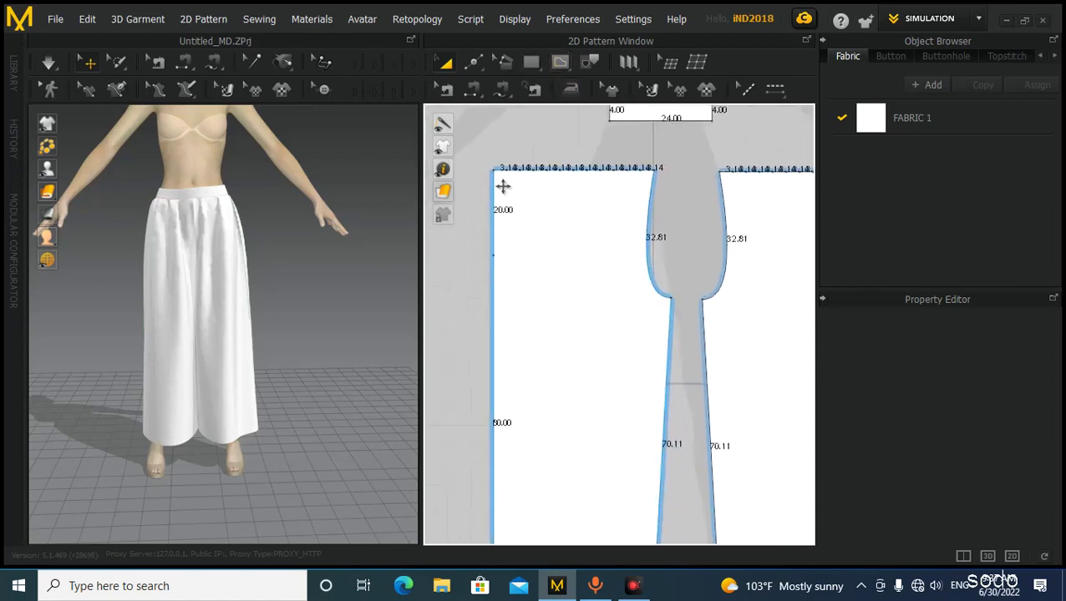
# Delete the point between the 20 cm and 80 cm segments on the leg panel's outer side edge, and select the merged edge.
pyautogui.click(473, 64)
pyautogui.click(506, 134)
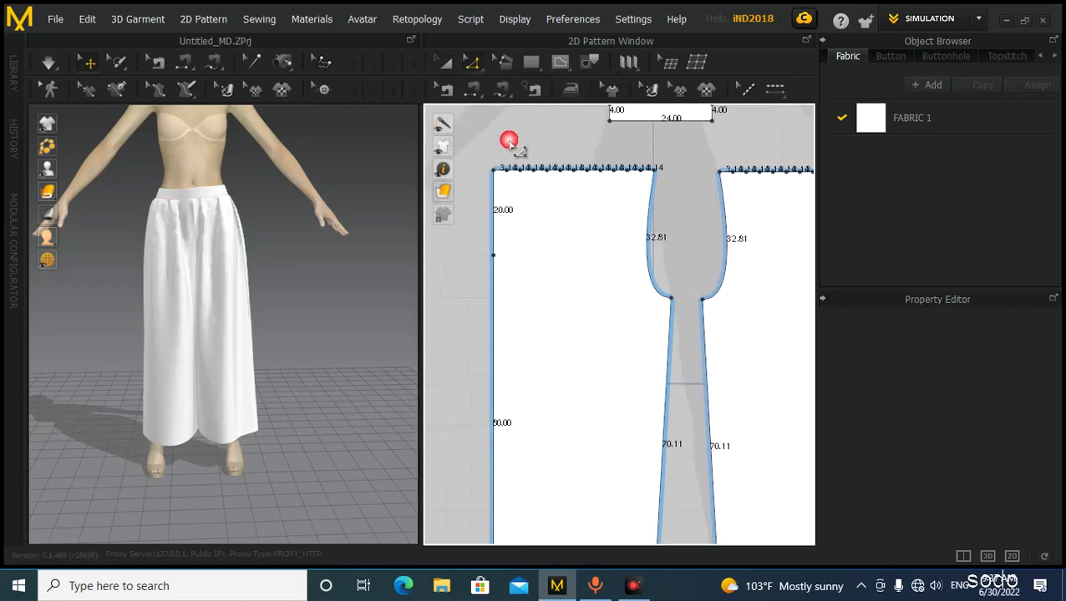
pyautogui.scroll(-2, 518, 234)
pyautogui.moveTo(559, 341); pyautogui.dragTo(569, 314, button='middle')
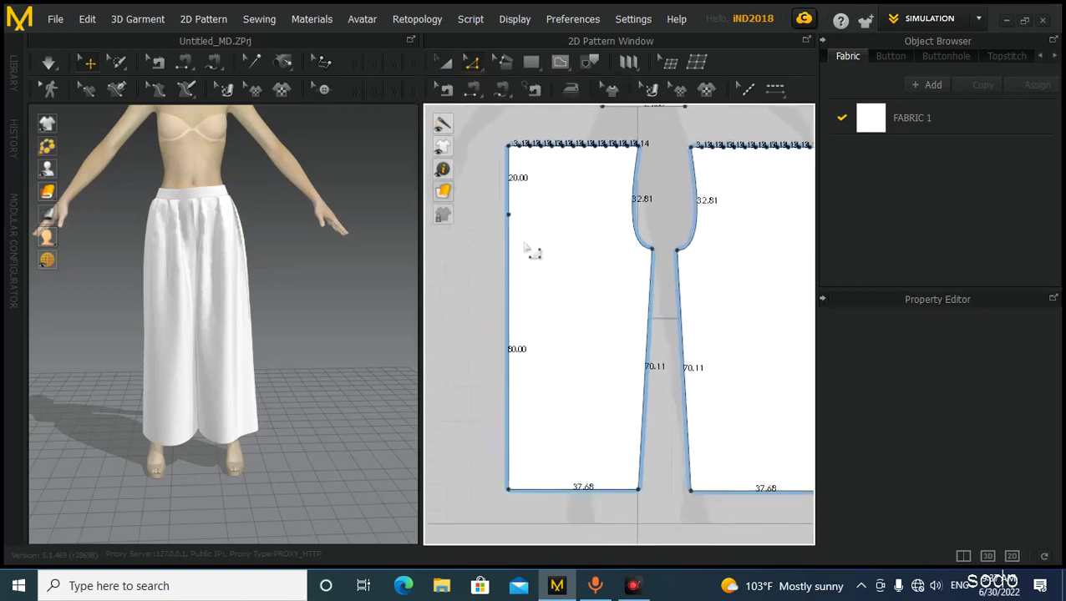
pyautogui.click(522, 204)
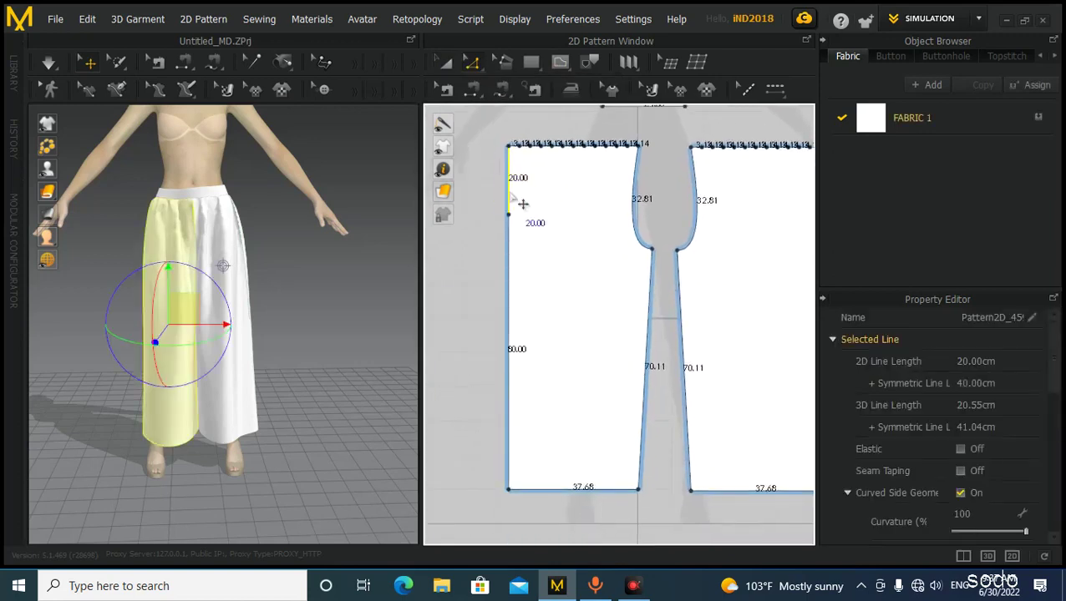
pyautogui.keyDown('shift'); pyautogui.click(504, 230); pyautogui.keyUp('shift')
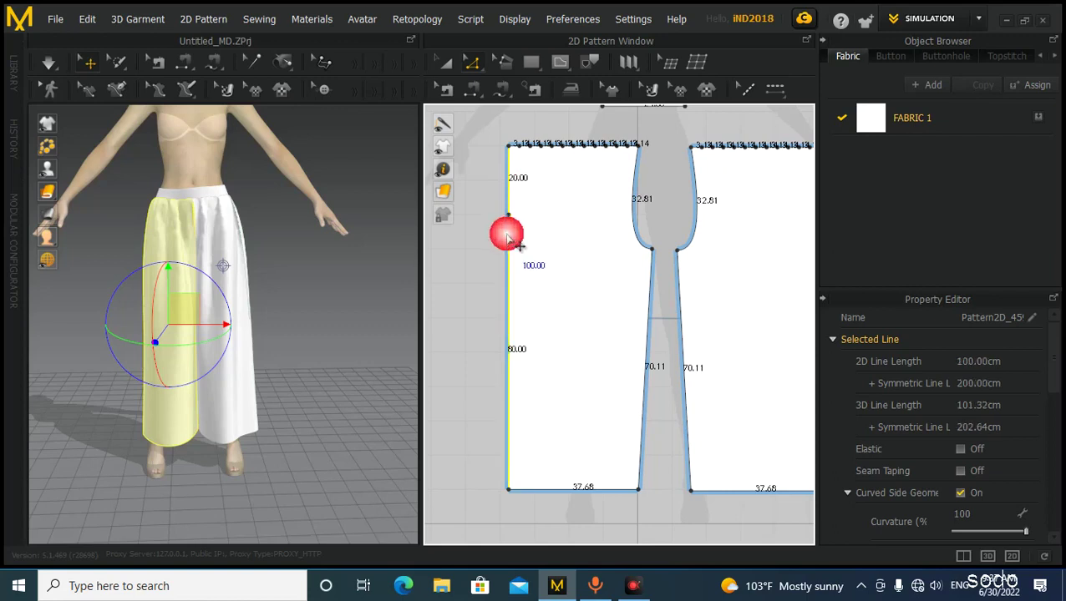
pyautogui.click(465, 69)
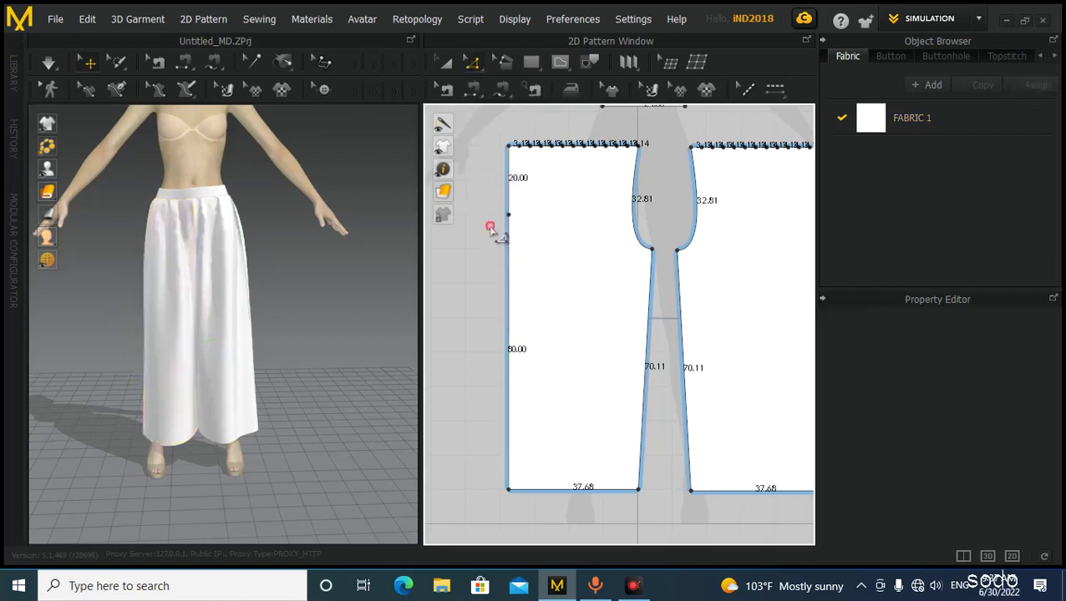
pyautogui.moveTo(496, 205); pyautogui.dragTo(521, 233)
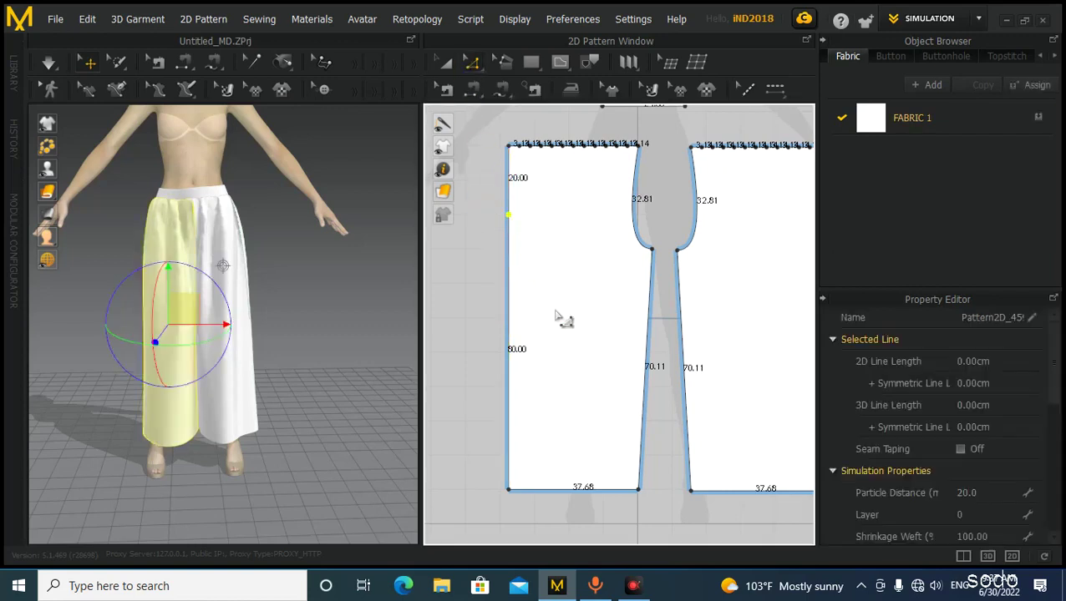
pyautogui.rightClick(517, 216)
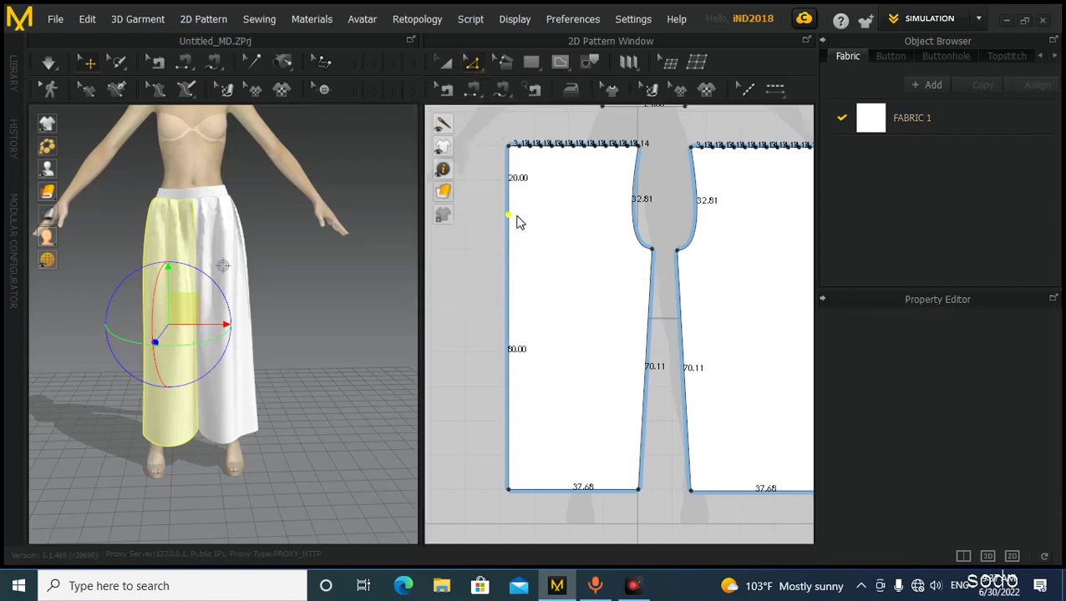
pyautogui.press('Delete')
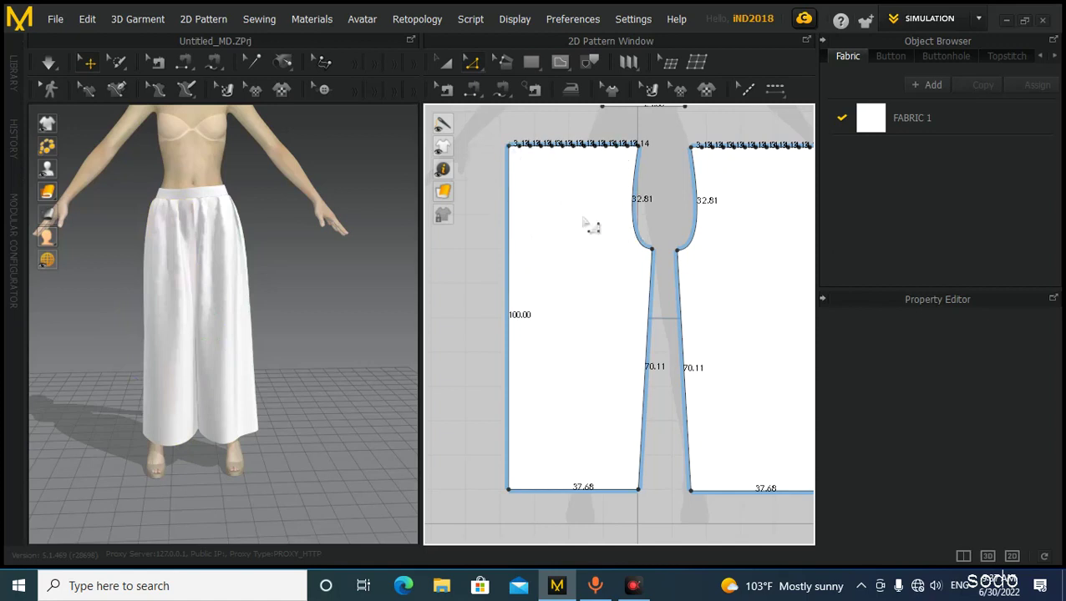
pyautogui.click(508, 246)
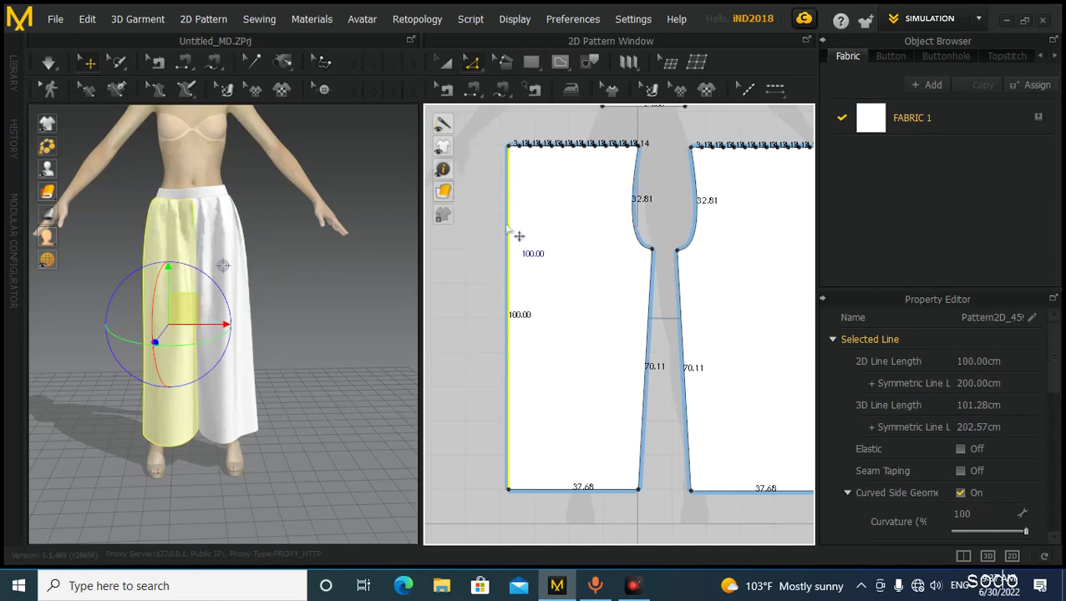
pyautogui.scroll(-1, 519, 347)
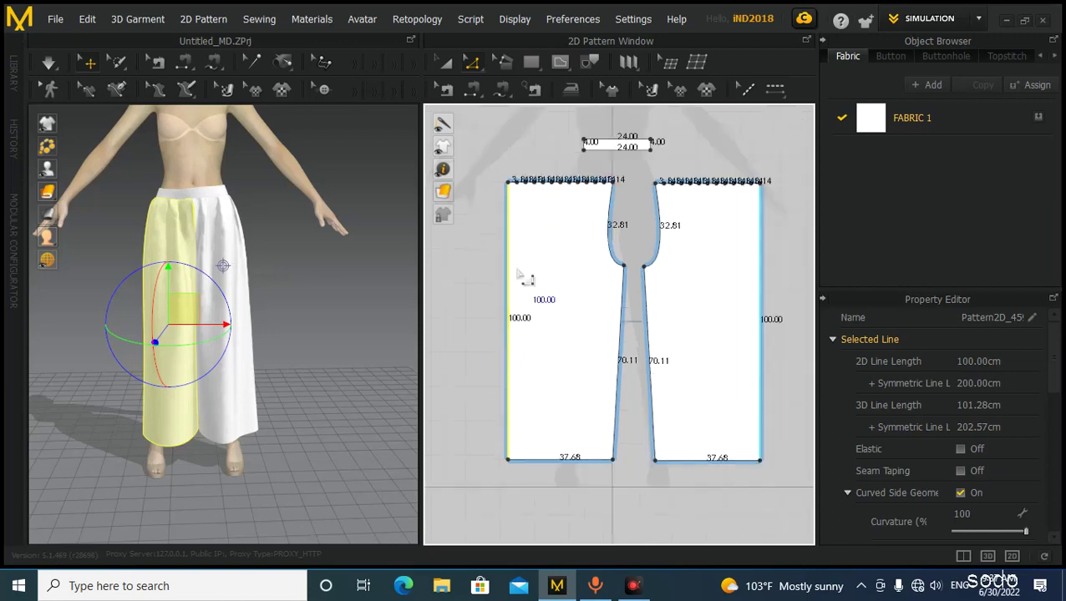
pyautogui.rightClick(507, 294)
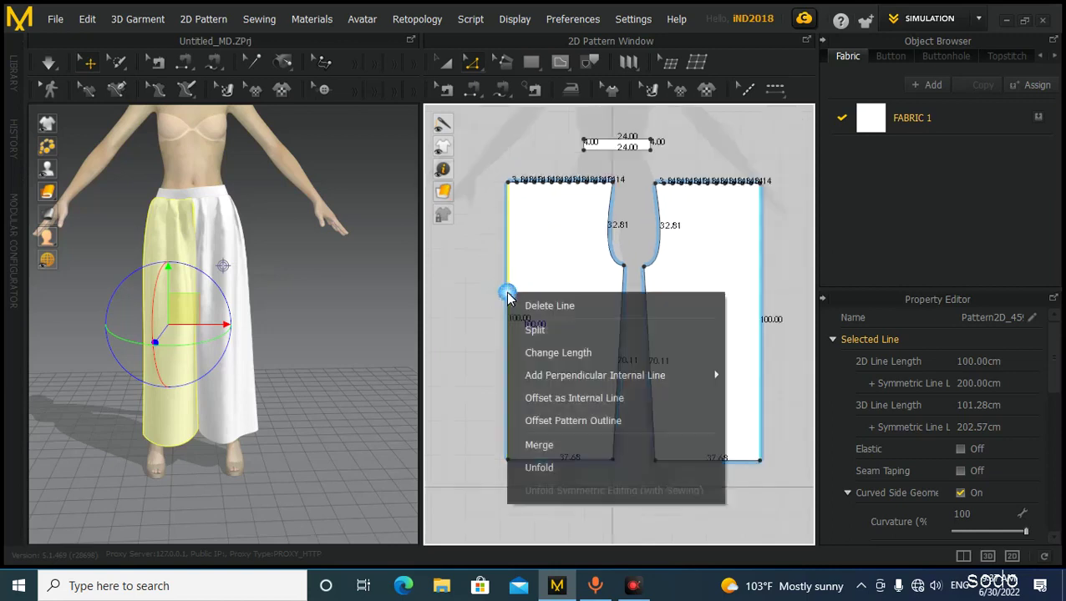
pyautogui.click(466, 272)
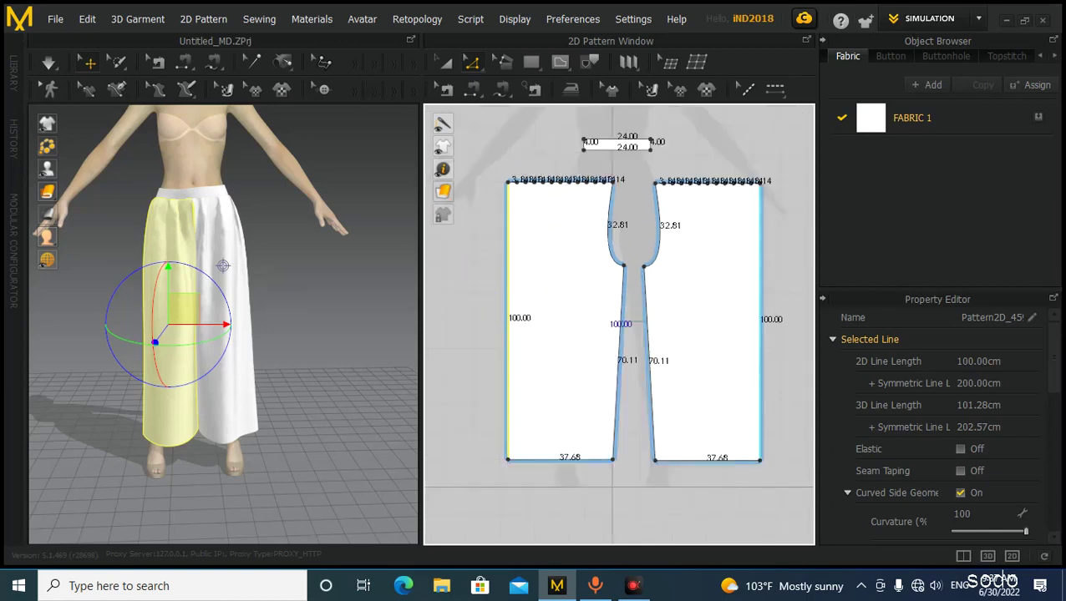
pyautogui.rightClick(511, 278)
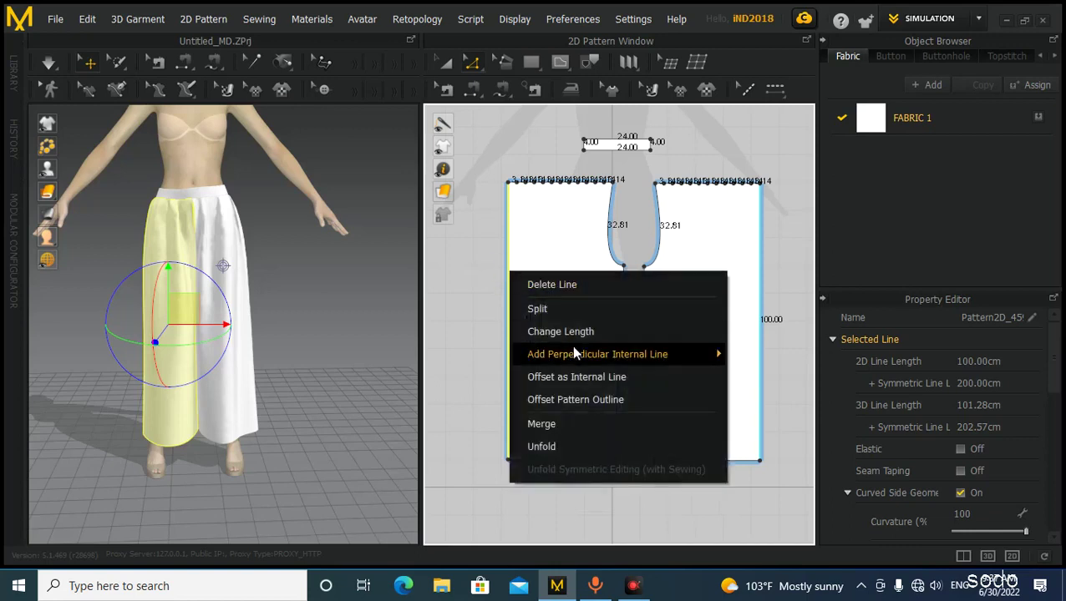
pyautogui.click(596, 379)
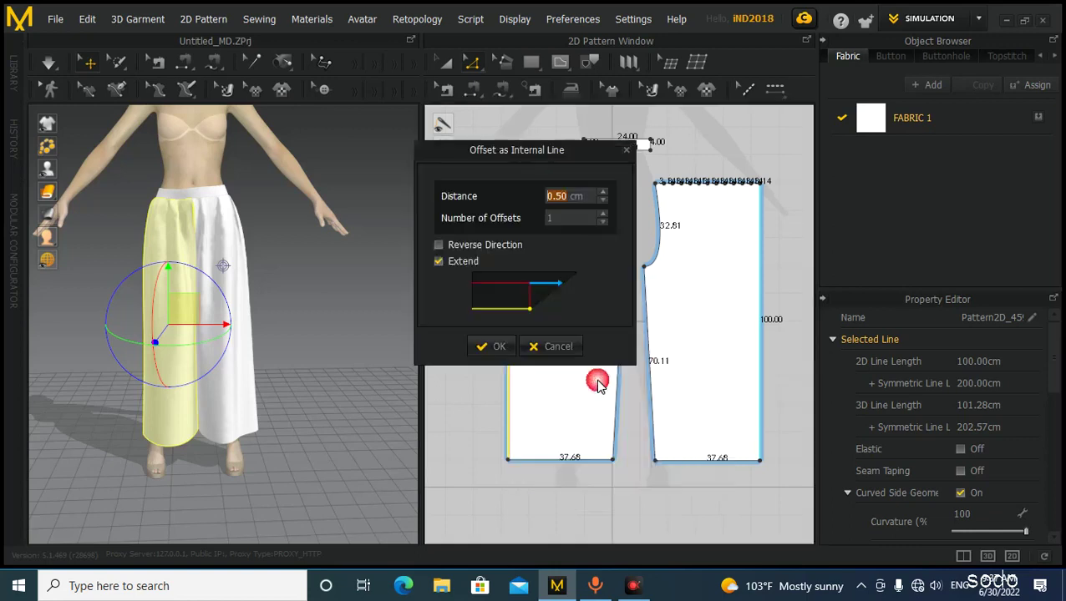
pyautogui.moveTo(577, 146); pyautogui.dragTo(396, 147)
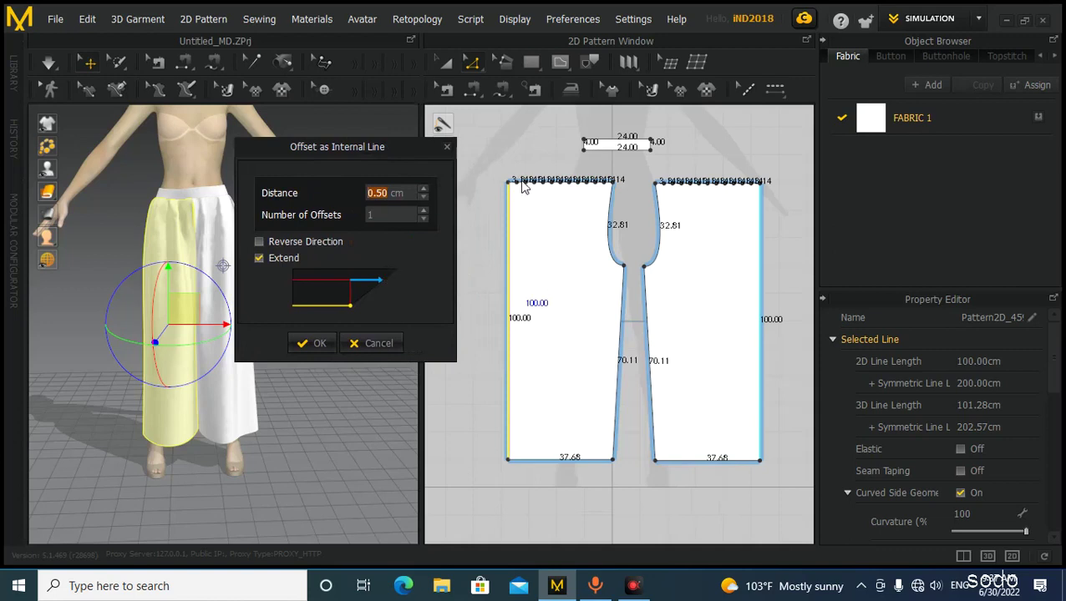
pyautogui.click(447, 148)
# Start offsetting the leg panel's outer side edge as an internal line with a distance of 3.14 cm.
pyautogui.scroll(-2, 512, 172)
pyautogui.scroll(5, 516, 184)
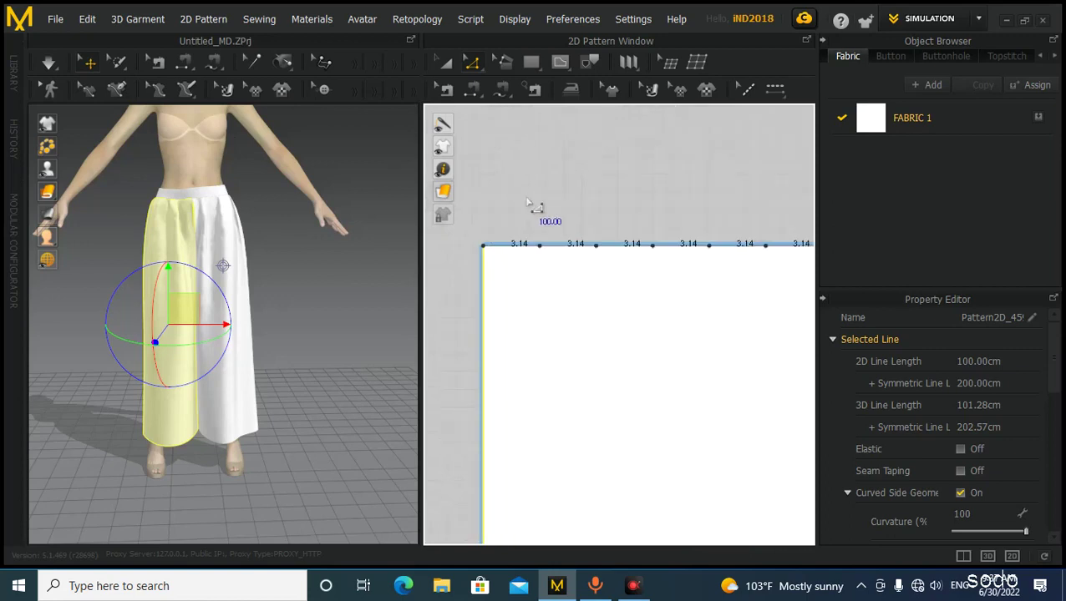
pyautogui.scroll(-5, 556, 267)
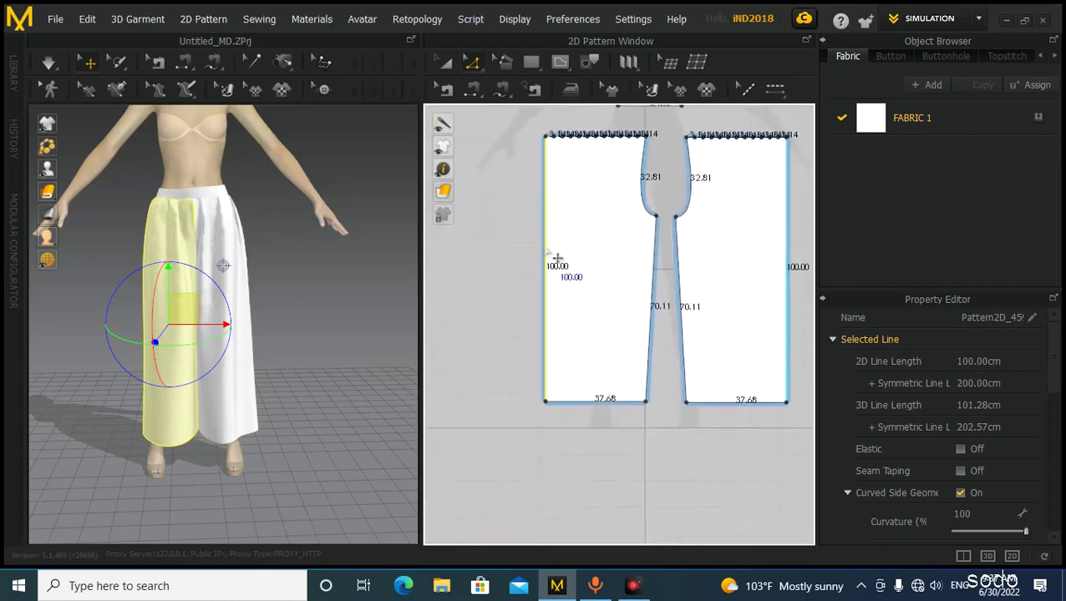
pyautogui.rightClick(546, 246)
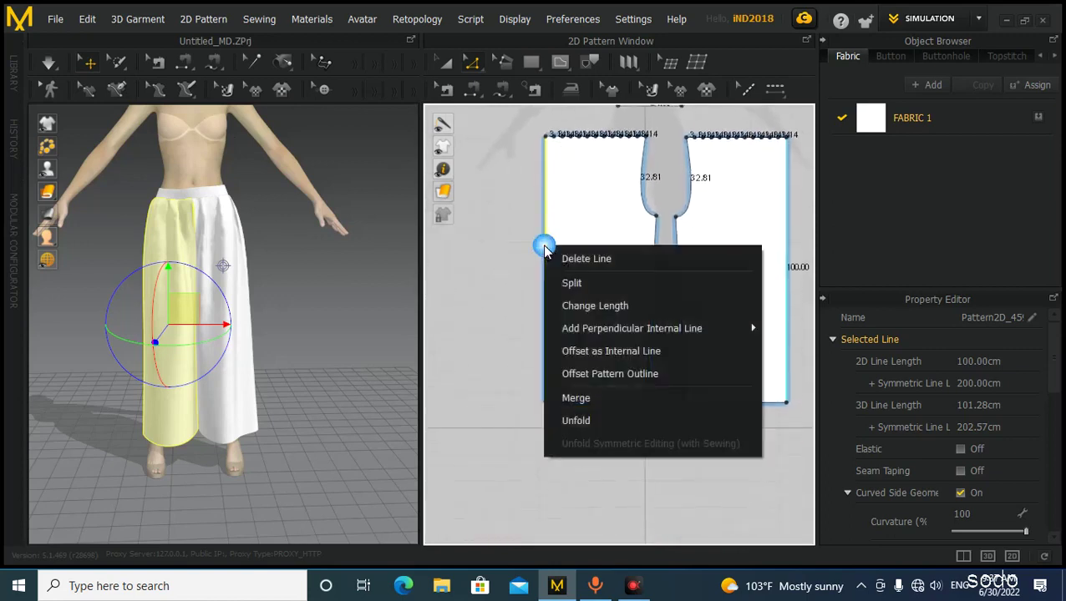
pyautogui.click(618, 349)
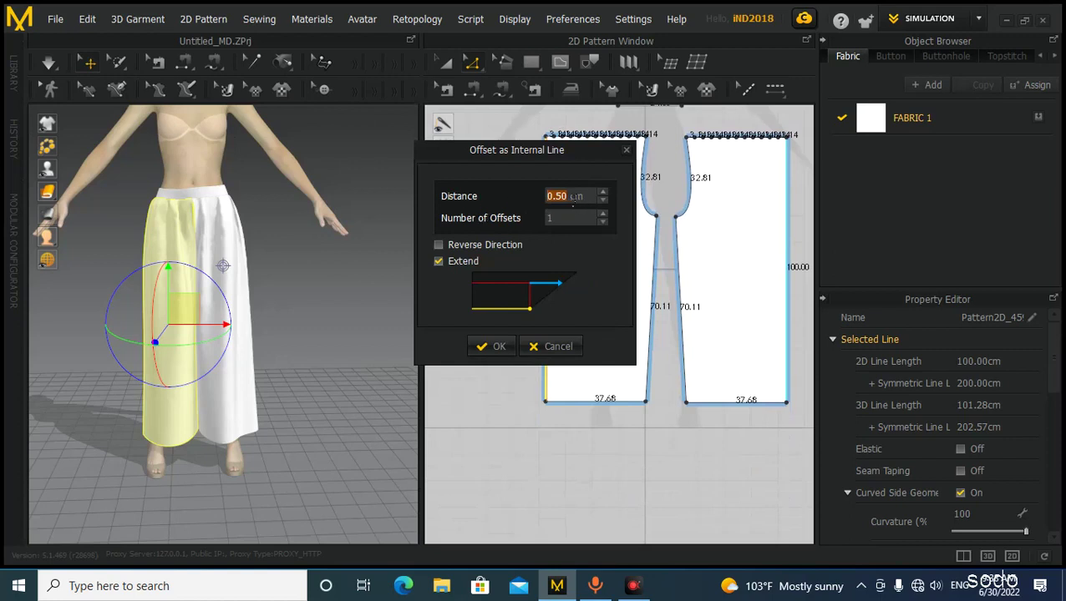
pyautogui.moveTo(564, 161); pyautogui.dragTo(342, 159)
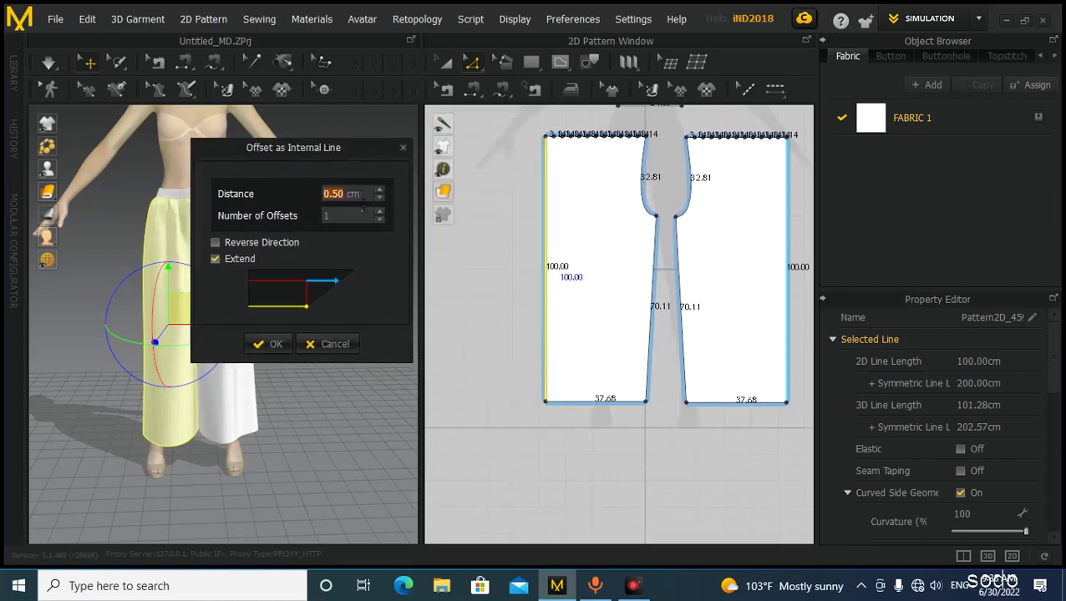
pyautogui.write('3')
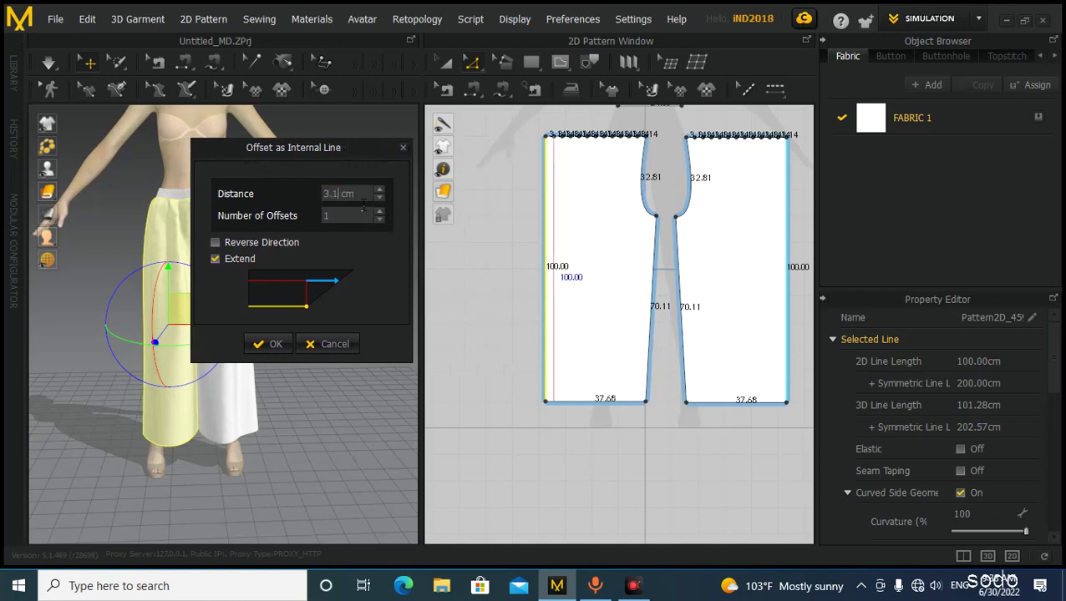
# Set the number of offsets to 11 and create the parallel internal lines across the leg panel.
pyautogui.click(380, 211)
pyautogui.click(379, 211)
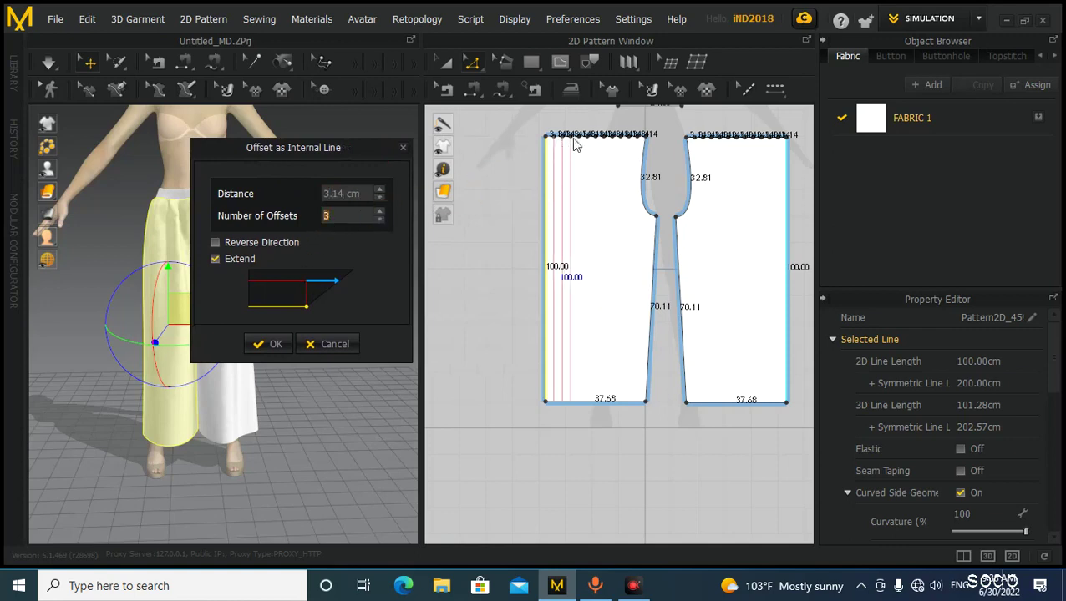
pyautogui.click(380, 210)
pyautogui.click(380, 211)
pyautogui.click(380, 210)
pyautogui.click(380, 210)
pyautogui.click(380, 210)
pyautogui.click(380, 211)
pyautogui.click(380, 212)
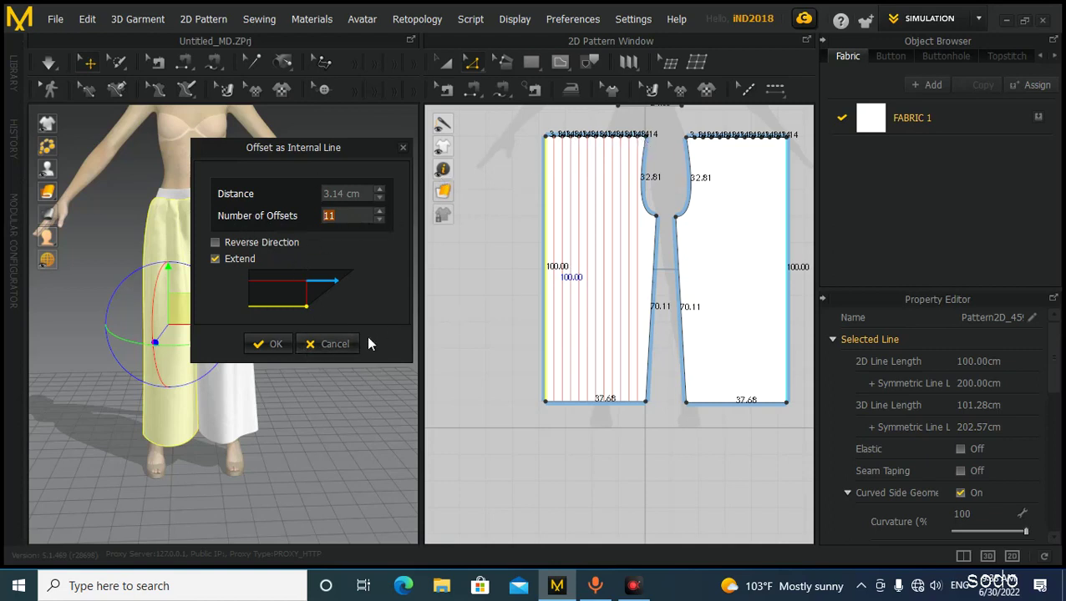
pyautogui.click(275, 343)
pyautogui.click(564, 392)
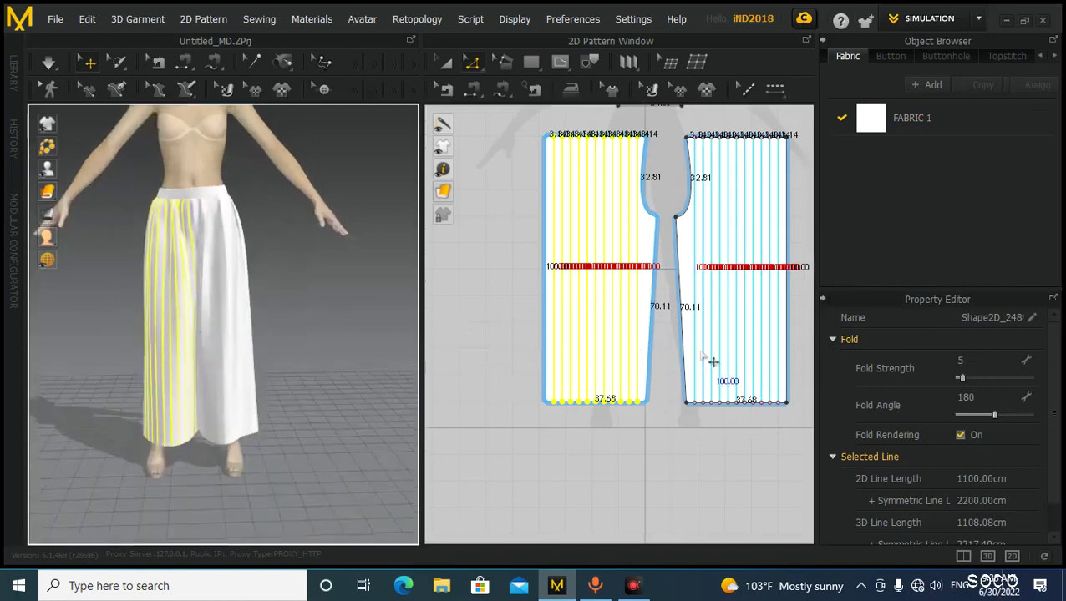
# Examine how the new internal lines meet the waist edge points on both leg panels, and clear the selection.
pyautogui.scroll(-2, 703, 358)
pyautogui.moveTo(703, 357); pyautogui.dragTo(680, 372, button='middle')
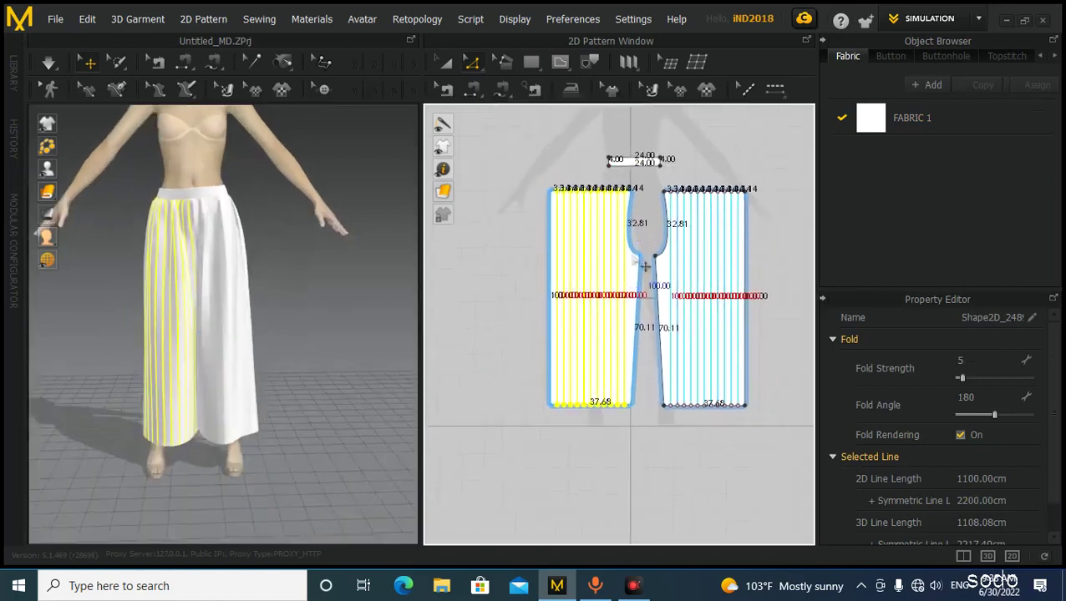
pyautogui.scroll(-3, 640, 262)
pyautogui.moveTo(725, 264); pyautogui.dragTo(680, 225, button='middle')
pyautogui.moveTo(629, 265); pyautogui.dragTo(637, 260, button='middle')
pyautogui.scroll(1, 639, 261)
pyautogui.moveTo(280, 304); pyautogui.dragTo(381, 302, button='right')
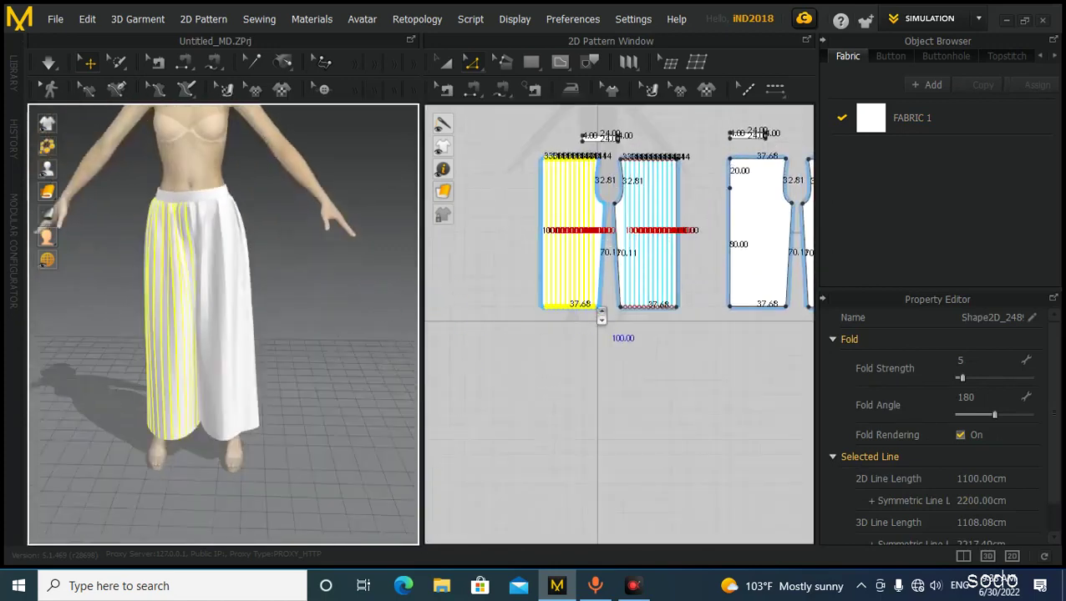
pyautogui.scroll(2, 605, 342)
pyautogui.scroll(-2, 605, 342)
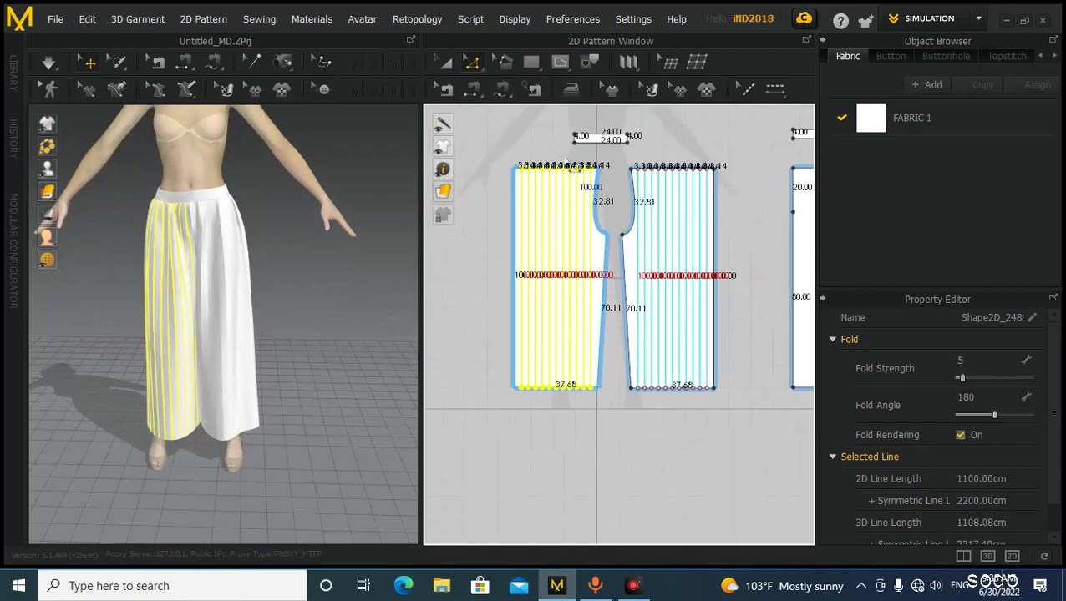
pyautogui.scroll(2, 543, 190)
pyautogui.scroll(-2, 555, 217)
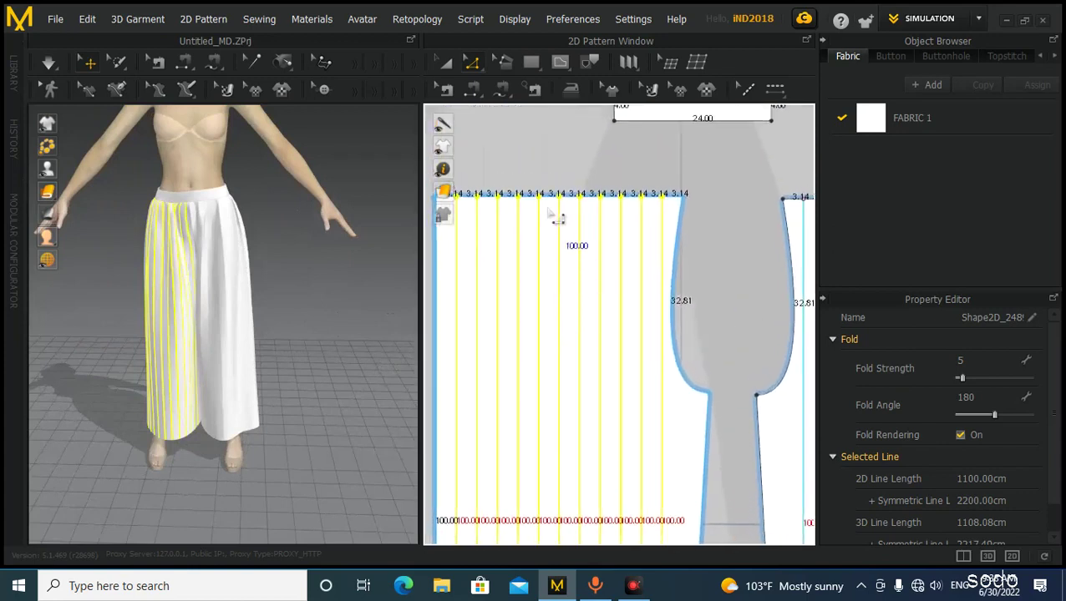
pyautogui.scroll(-3, 572, 309)
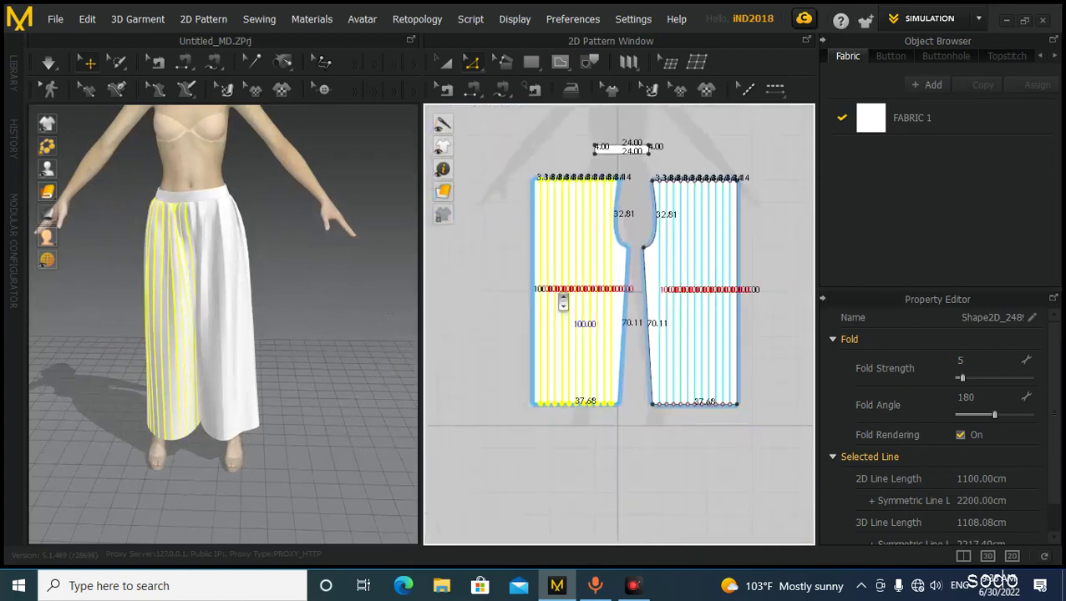
pyautogui.scroll(1, 548, 261)
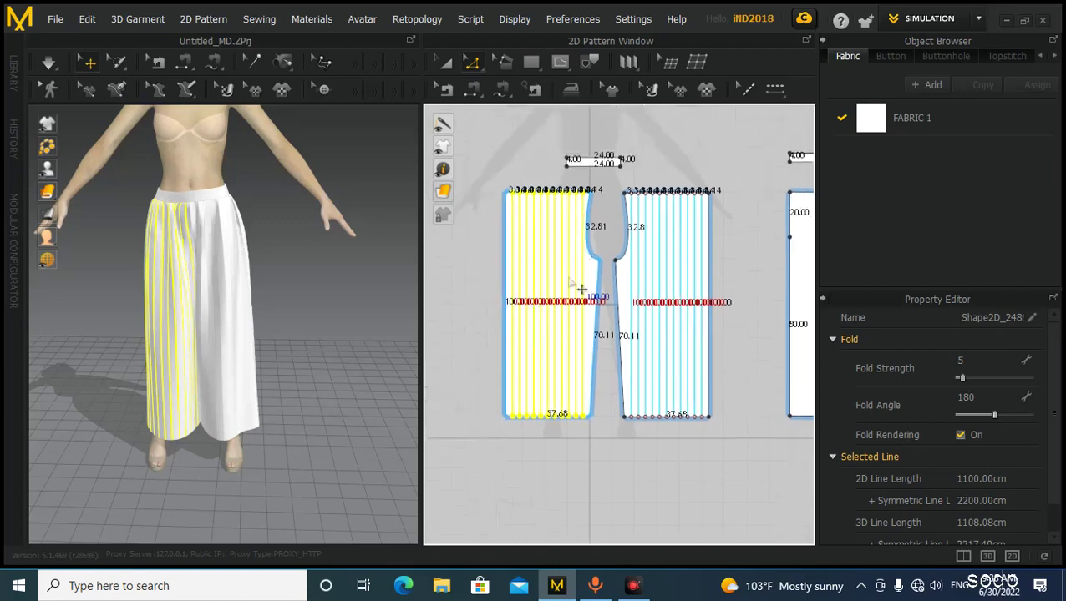
pyautogui.scroll(2, 577, 330)
pyautogui.moveTo(588, 326); pyautogui.dragTo(604, 317, button='middle')
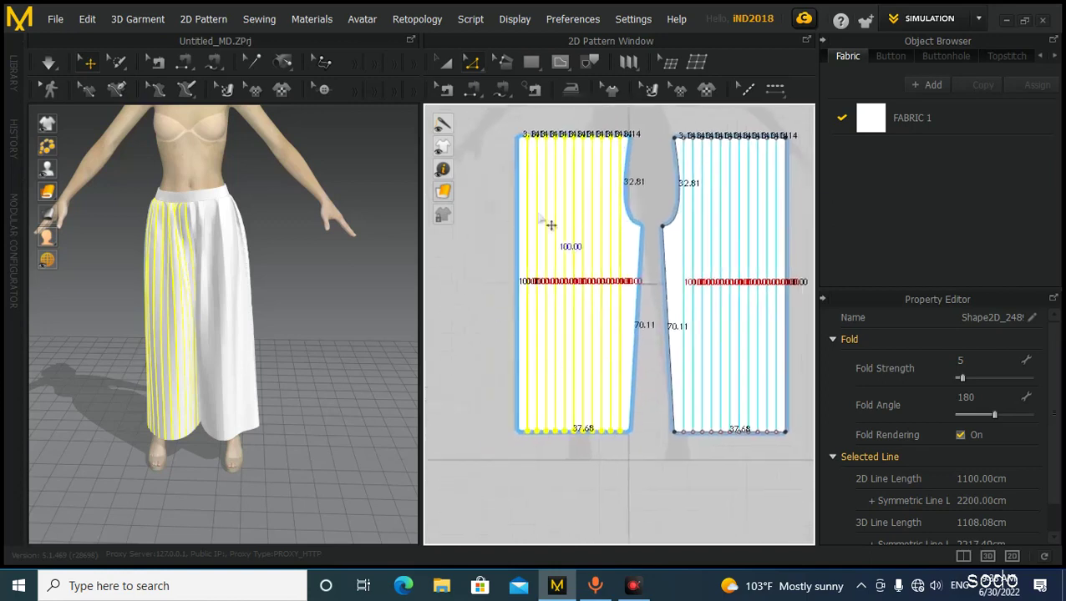
pyautogui.click(466, 235)
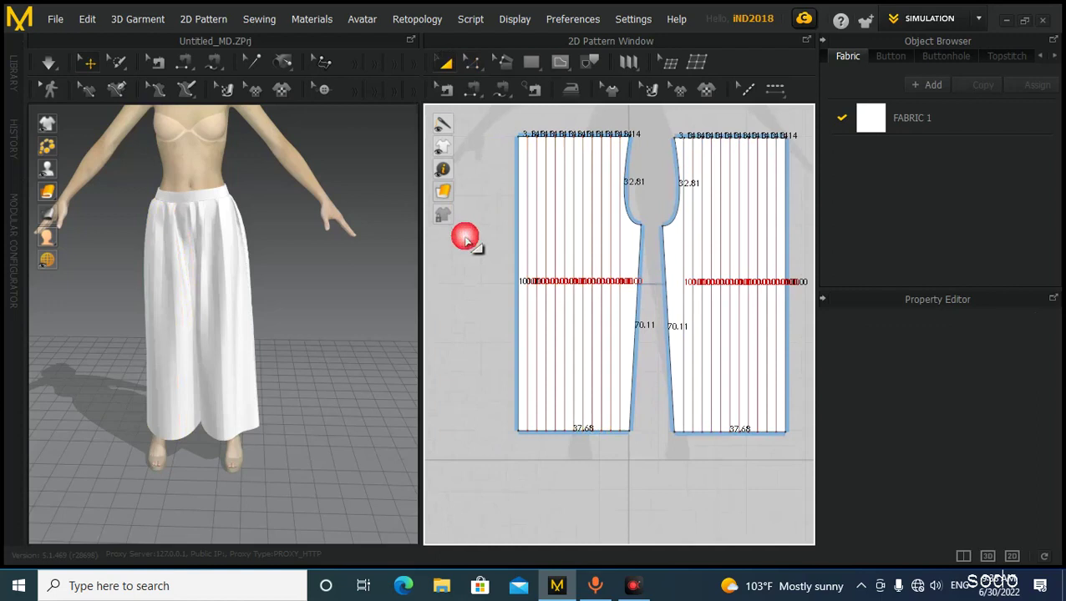
pyautogui.scroll(-2, 542, 280)
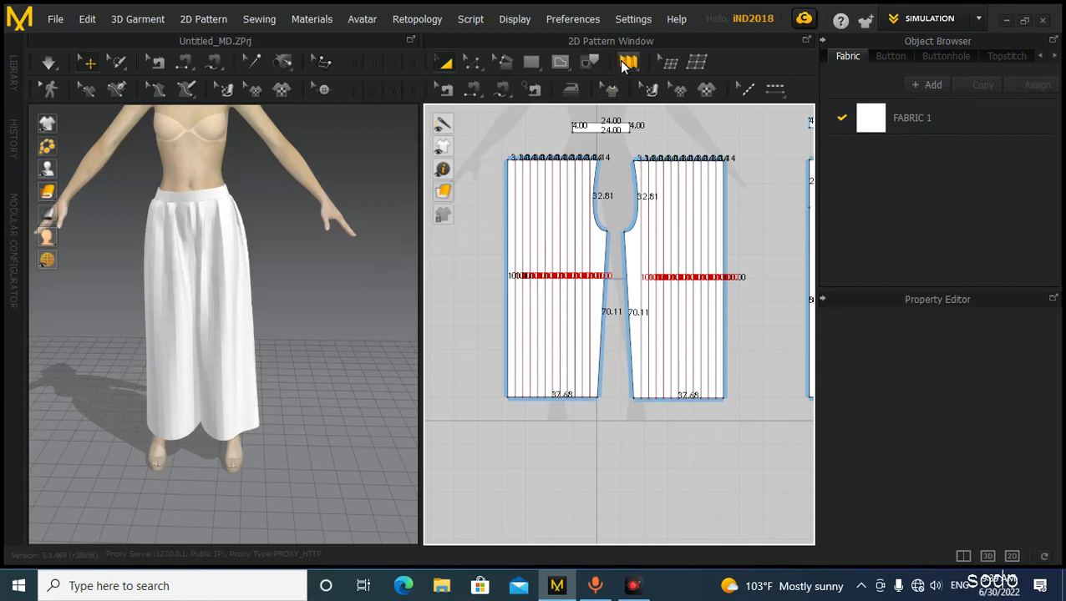
# Display the internal lines on the 3D garment and inspect them on the trousers.
pyautogui.moveTo(389, 321)
pyautogui.mouseDown(button='right')
pyautogui.moveTo(292, 327)
pyautogui.moveTo(370, 317)
pyautogui.mouseUp(button='right')
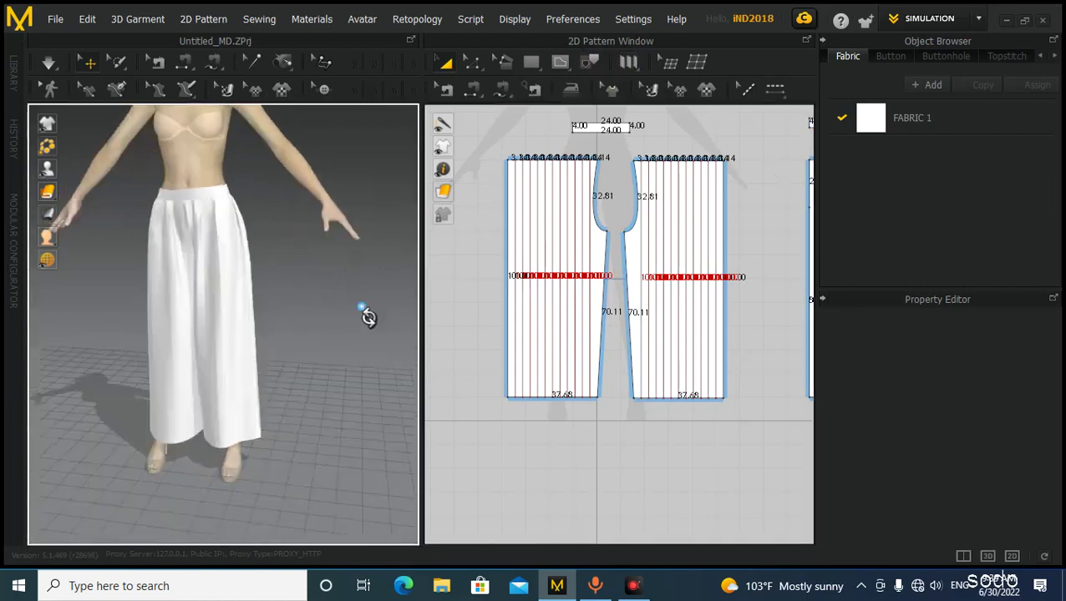
pyautogui.scroll(3, 211, 314)
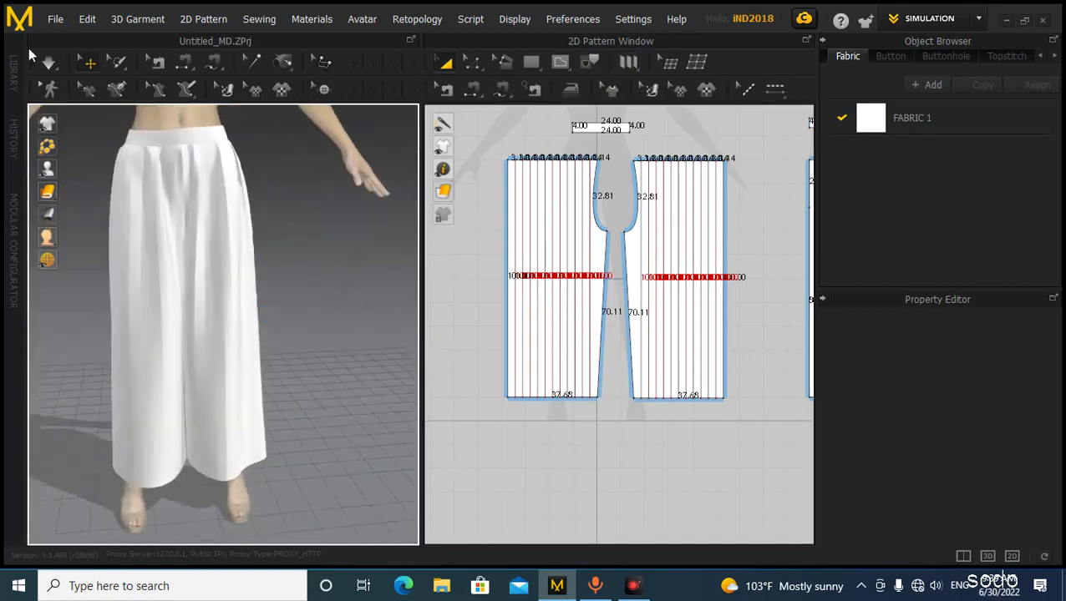
pyautogui.moveTo(48, 132)
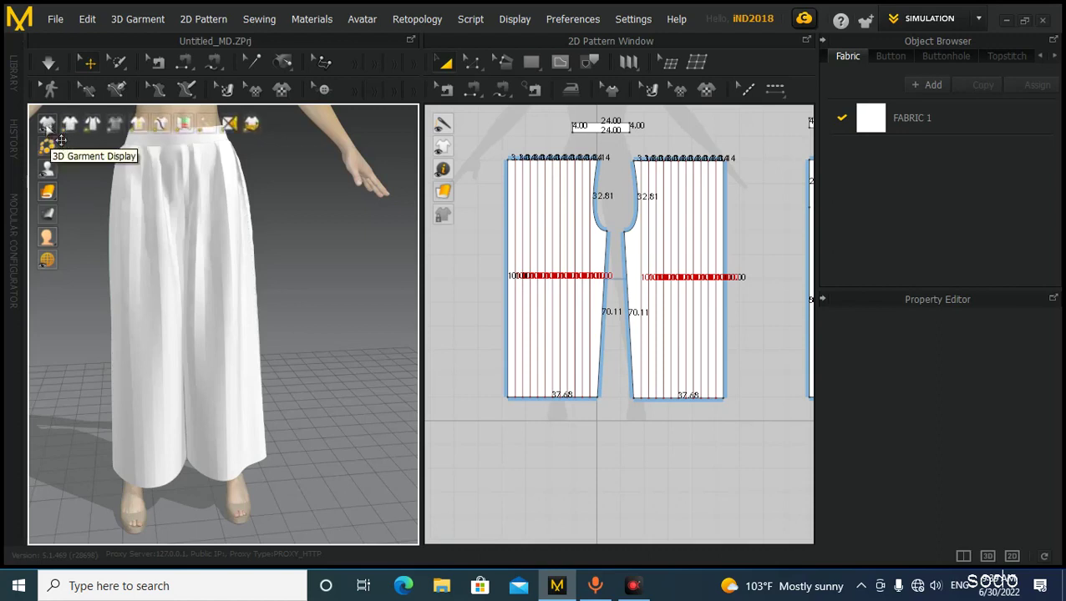
pyautogui.click(121, 127)
pyautogui.scroll(-3, 273, 334)
pyautogui.moveTo(274, 331); pyautogui.dragTo(247, 321, button='right')
pyautogui.scroll(1, 159, 313)
pyautogui.scroll(2, 167, 309)
pyautogui.moveTo(185, 305)
pyautogui.mouseDown(button='right')
pyautogui.moveTo(316, 311)
pyautogui.moveTo(171, 311)
pyautogui.mouseUp(button='right')
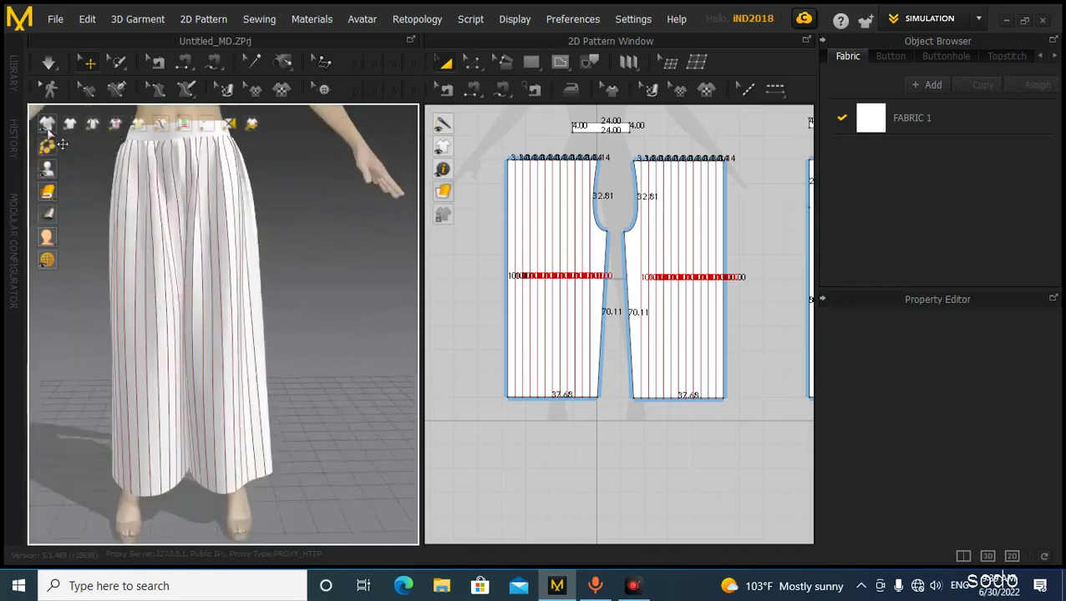
# Hide the internal lines on the 3D garment and show them again.
pyautogui.click(115, 125)
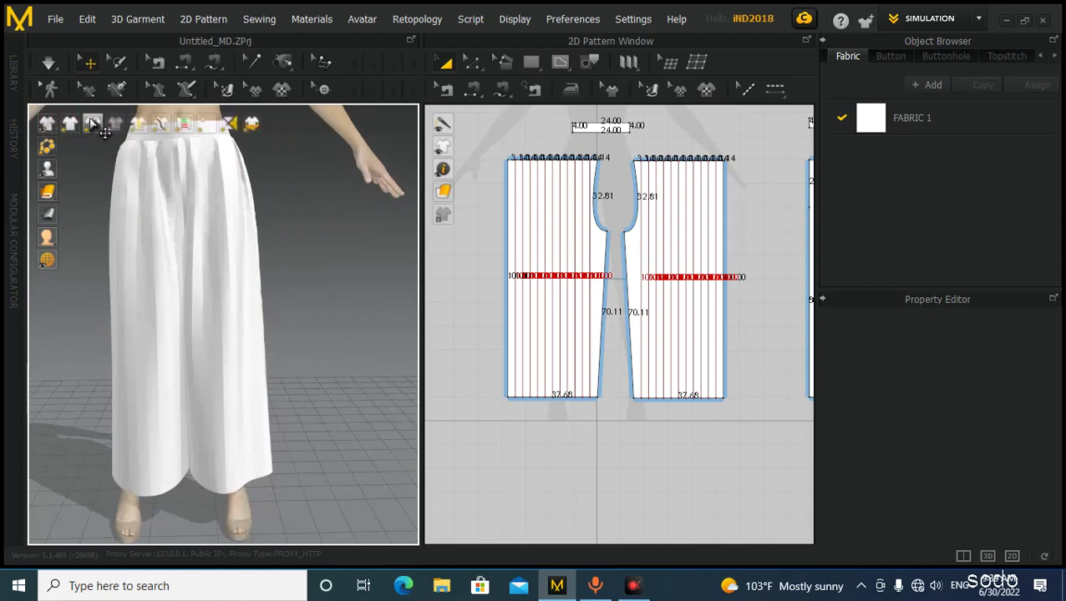
pyautogui.click(116, 126)
pyautogui.scroll(-3, 273, 250)
pyautogui.moveTo(273, 250); pyautogui.dragTo(190, 309, button='right')
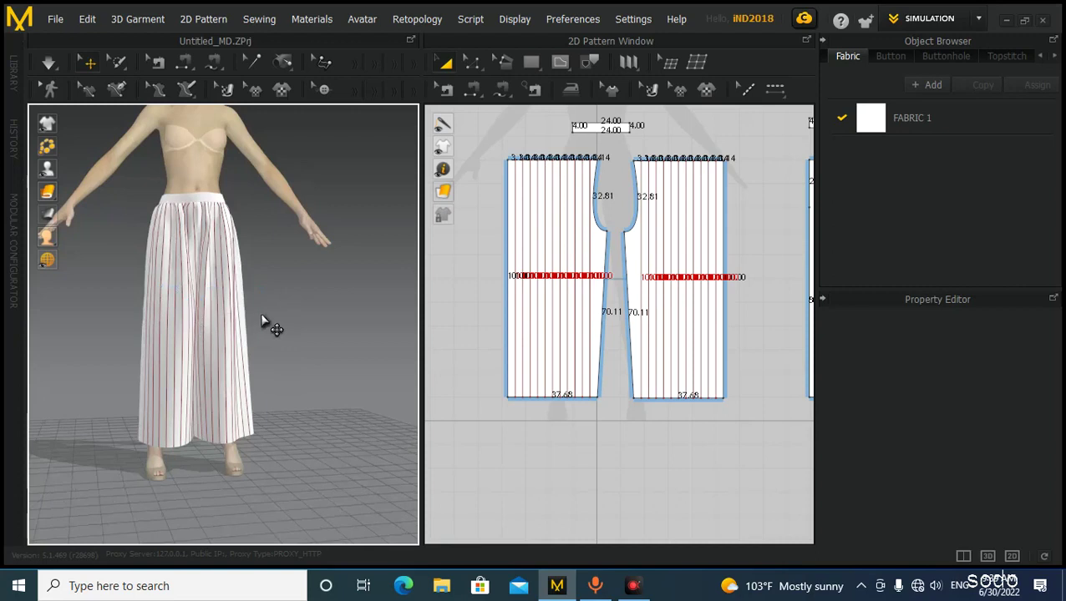
# Start the simulation, pull the fabric of the avatar's right trouser leg outward and inspect the drape.
pyautogui.click(48, 62)
pyautogui.scroll(2, 144, 264)
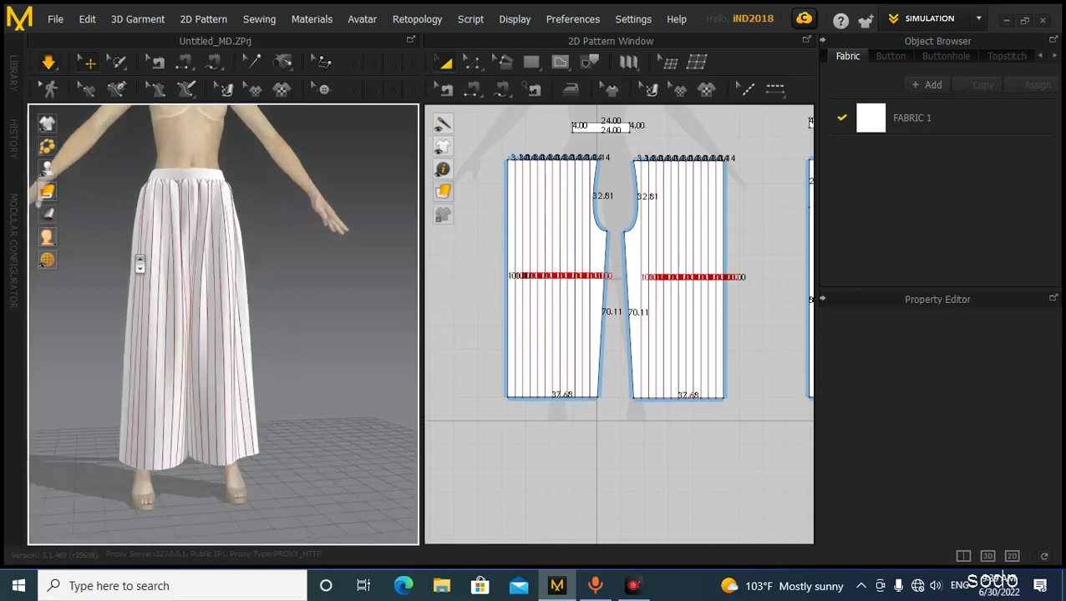
pyautogui.scroll(2, 144, 264)
pyautogui.click(280, 373)
pyautogui.moveTo(289, 373); pyautogui.dragTo(165, 401, button='right')
pyautogui.moveTo(165, 401); pyautogui.dragTo(45, 410)
pyautogui.scroll(-2, 185, 421)
pyautogui.scroll(3, 207, 391)
pyautogui.scroll(-1, 204, 393)
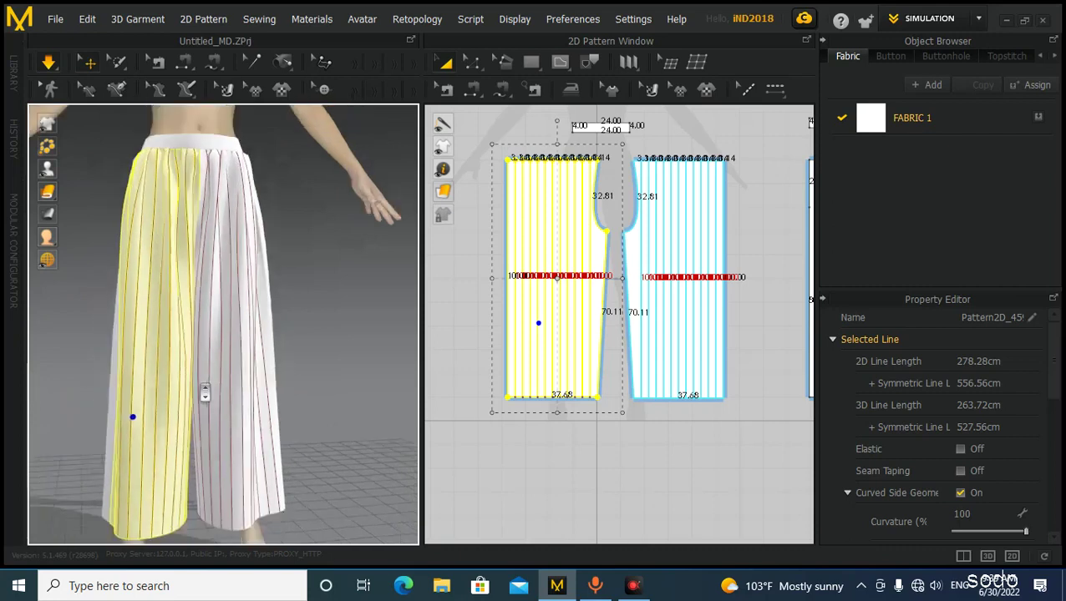
pyautogui.moveTo(205, 392); pyautogui.dragTo(227, 410, button='right')
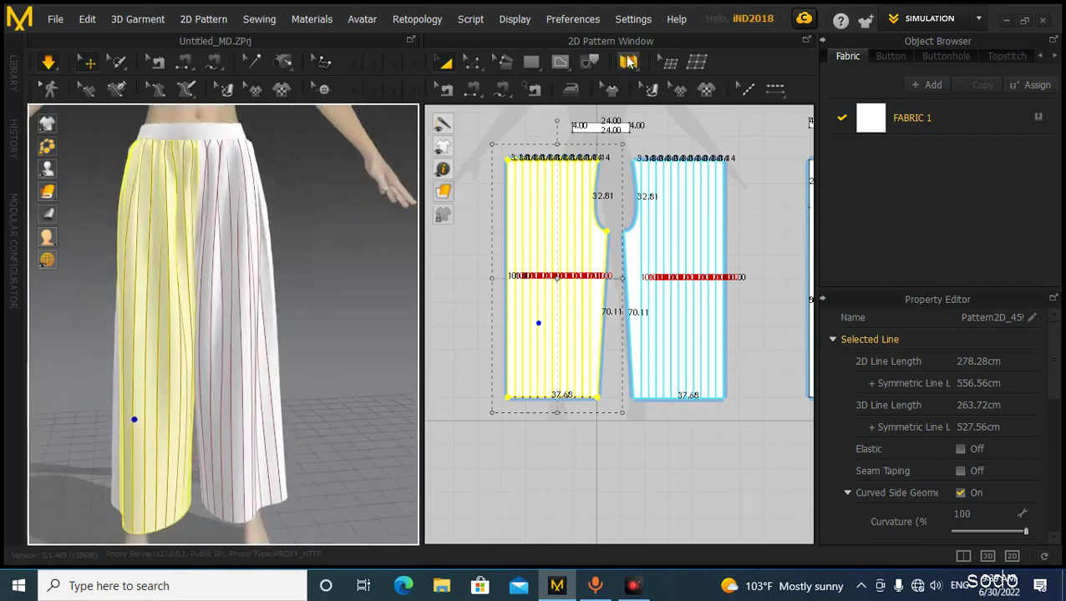
# Clear the selection and draw a Pleats Fold direction line across all internal lines of the left-hand leg panel, from side seam to inseam.
pyautogui.click(472, 157)
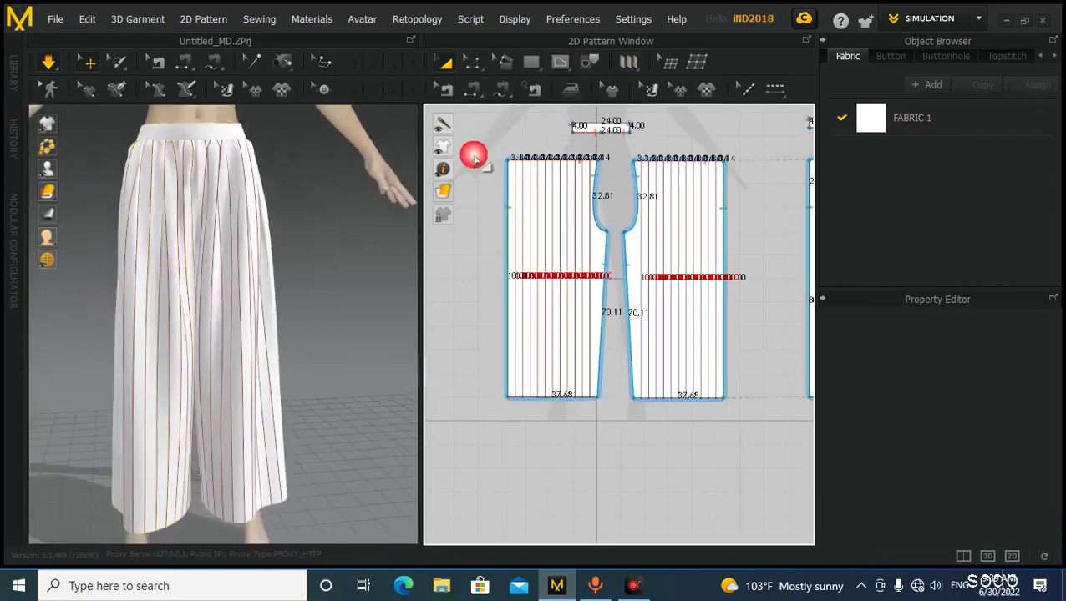
pyautogui.scroll(-3, 535, 180)
pyautogui.click(631, 67)
pyautogui.scroll(1, 584, 266)
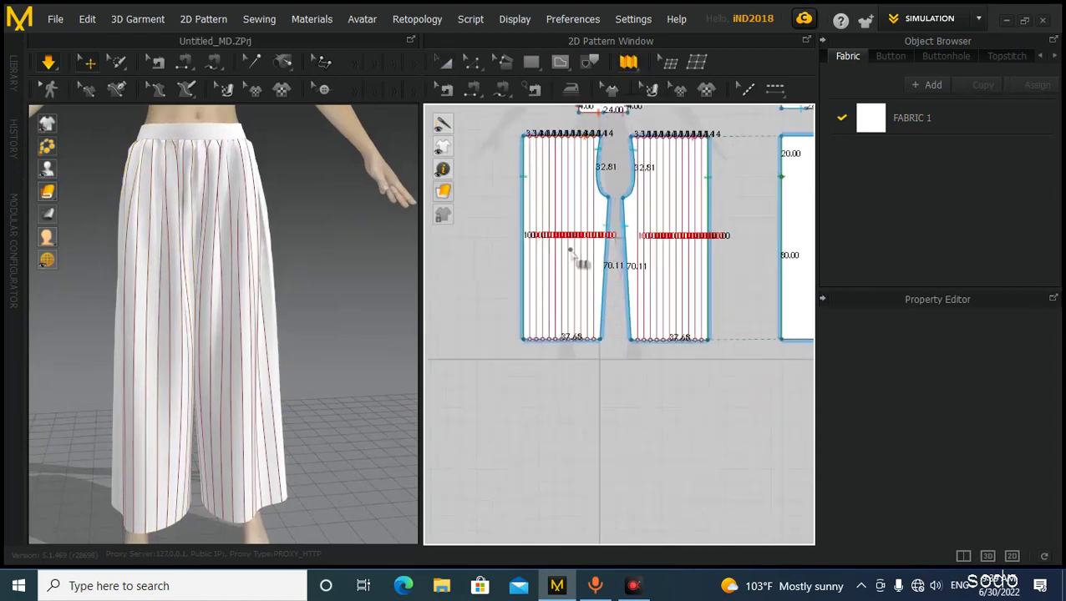
pyautogui.scroll(-1, 582, 264)
pyautogui.scroll(3, 573, 271)
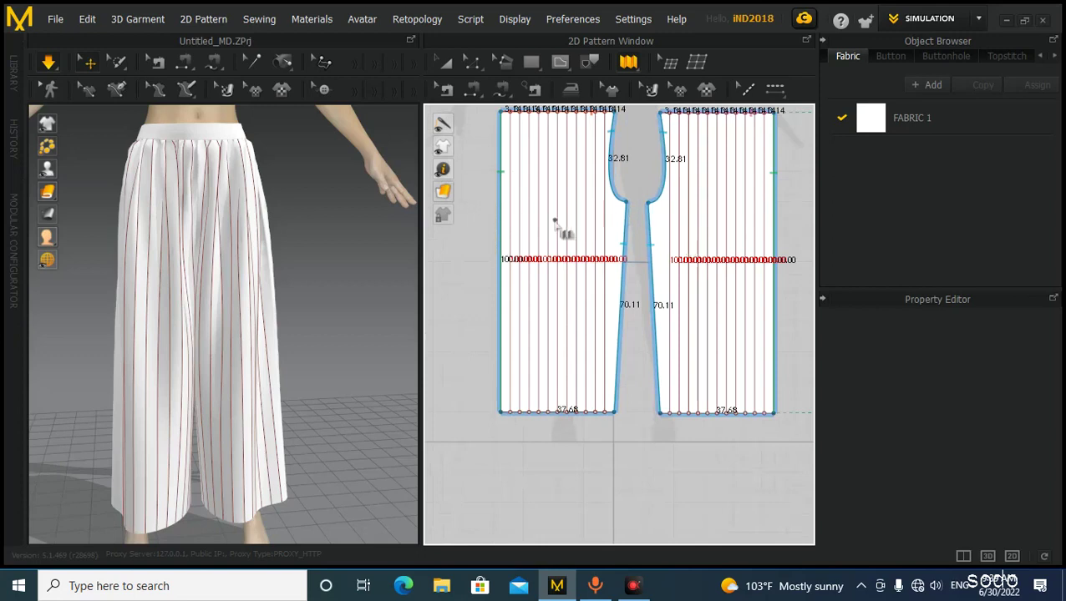
pyautogui.click(506, 245)
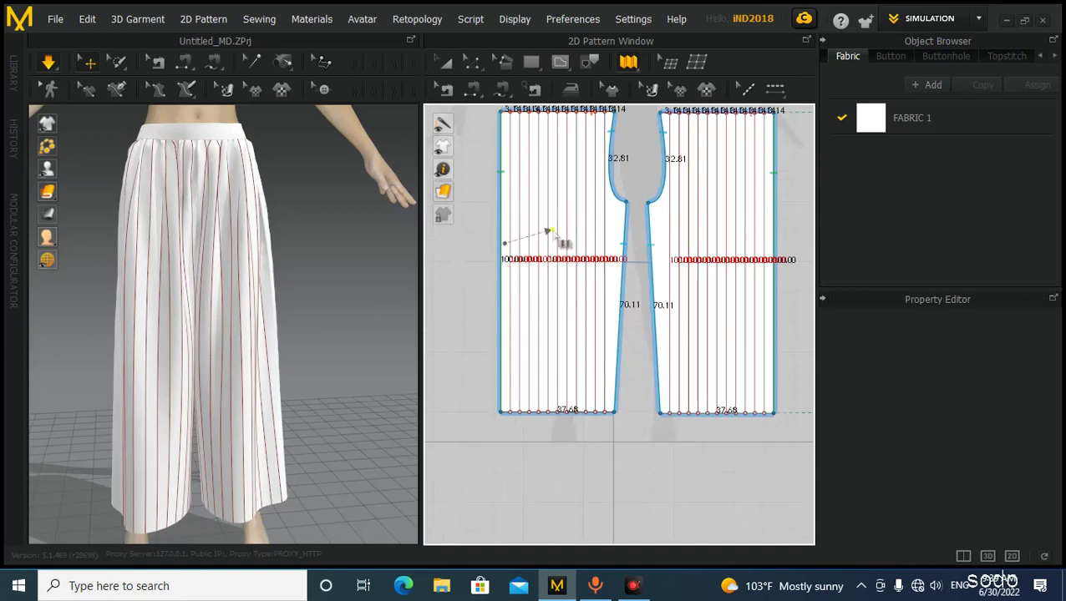
pyautogui.scroll(5, 518, 243)
pyautogui.scroll(-4, 528, 248)
pyautogui.scroll(3, 587, 276)
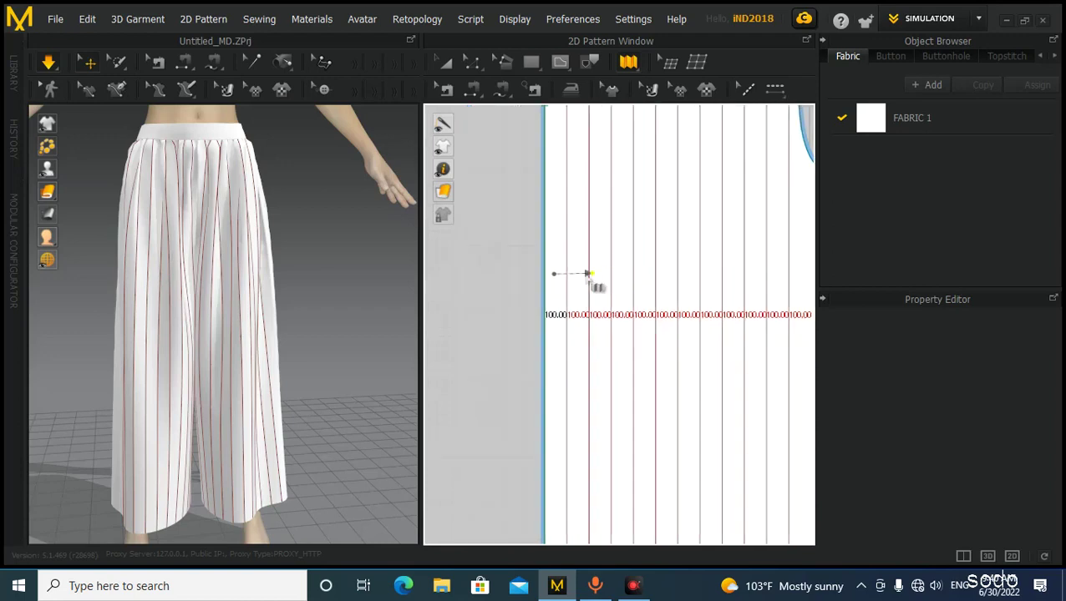
pyautogui.scroll(-3, 553, 286)
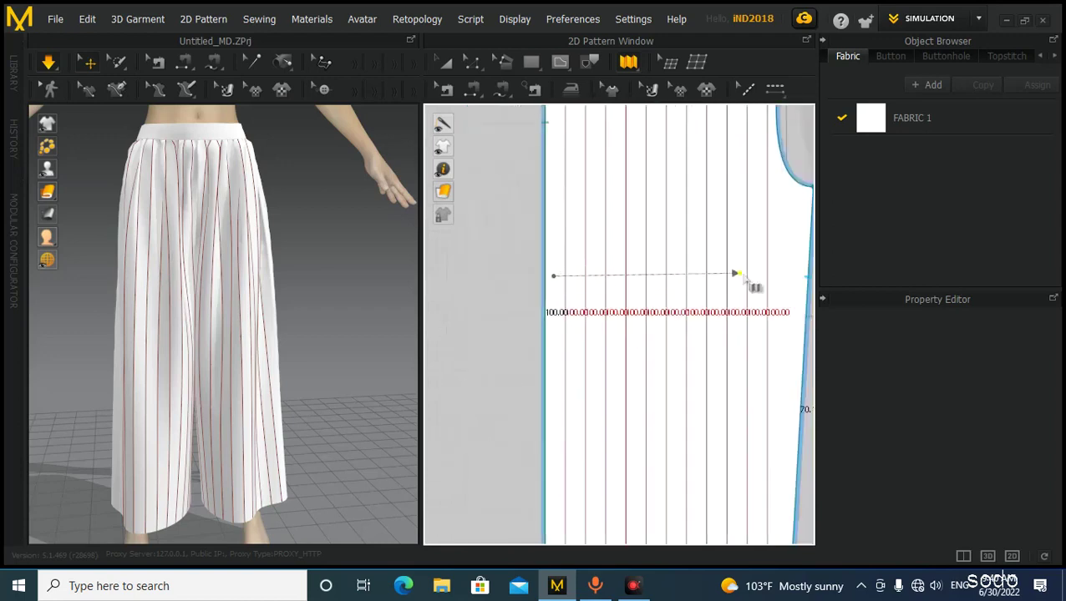
pyautogui.scroll(-1, 564, 279)
pyautogui.moveTo(563, 280); pyautogui.dragTo(509, 278, button='middle')
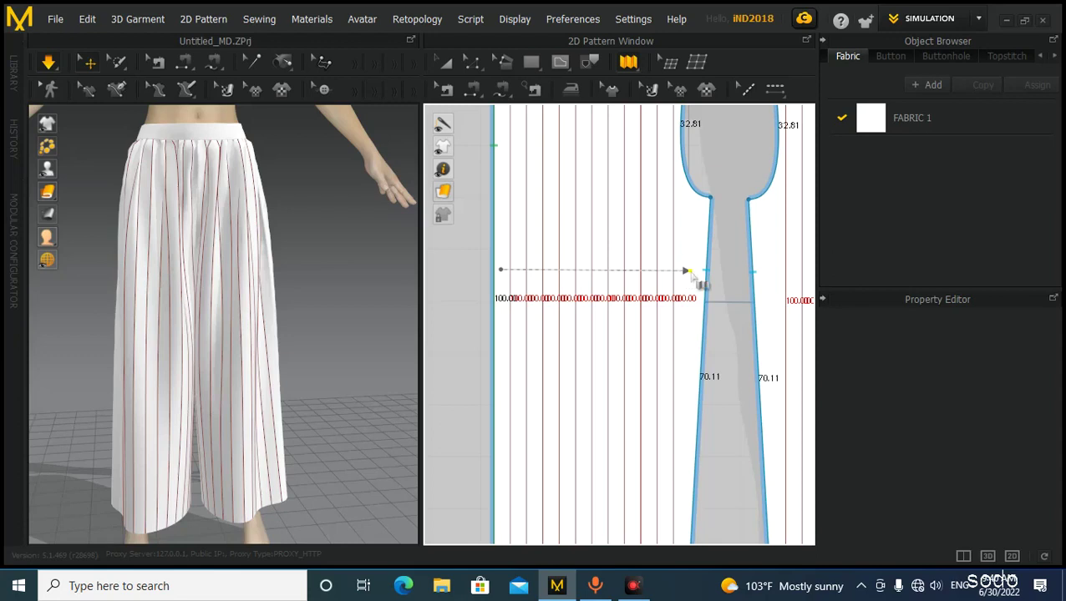
pyautogui.click(689, 274)
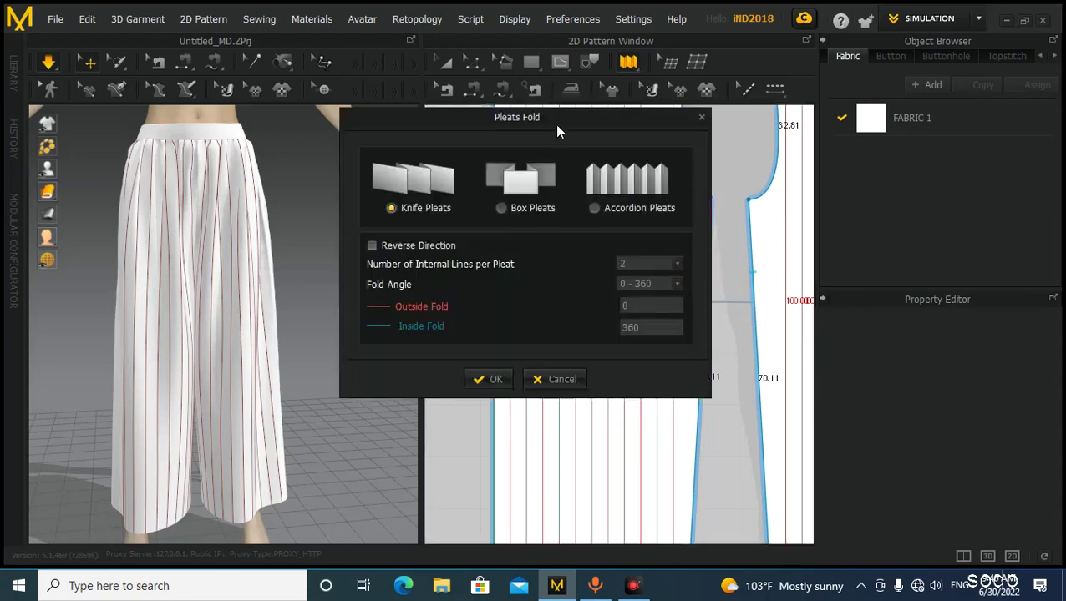
# Try folding the crossed internal lines as knife pleats with 2 lines per pleat and fold angles of 0 and 360.
pyautogui.moveTo(557, 118); pyautogui.dragTo(368, 119)
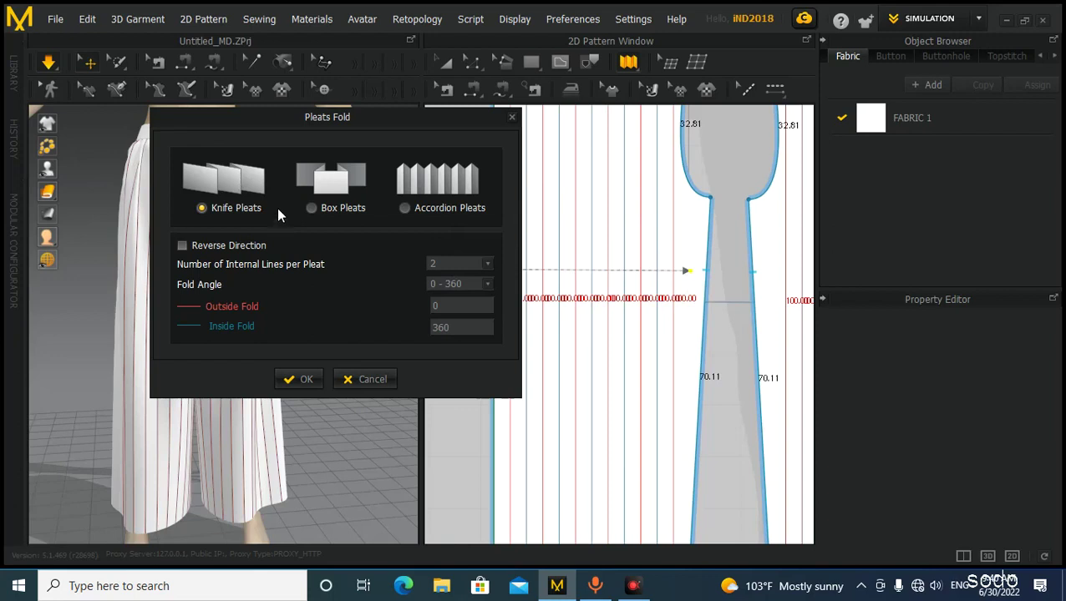
pyautogui.moveTo(353, 112); pyautogui.dragTo(253, 112)
pyautogui.click(207, 181)
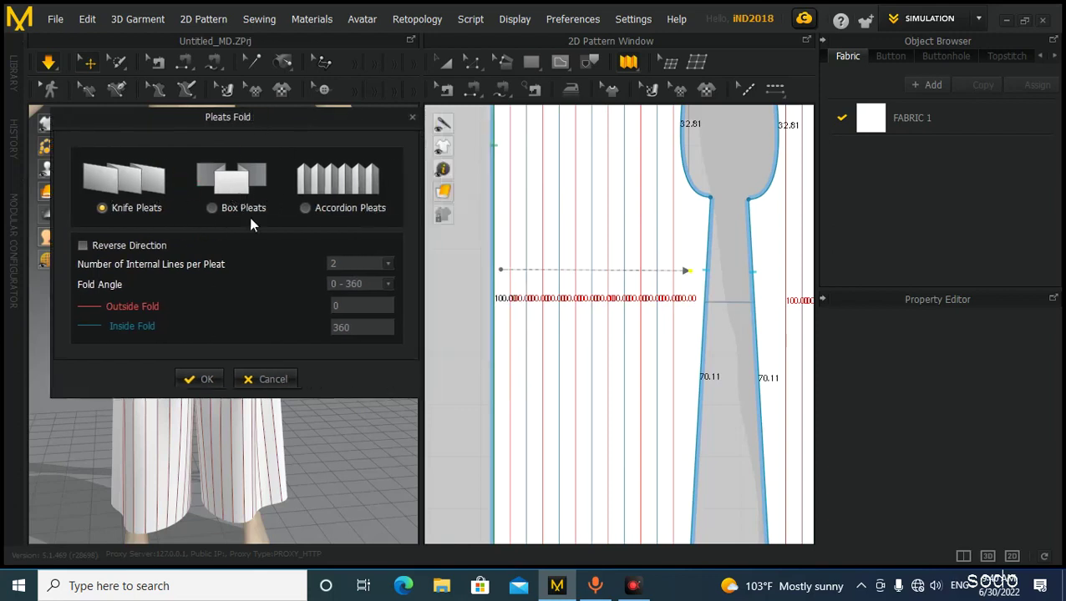
pyautogui.click(207, 380)
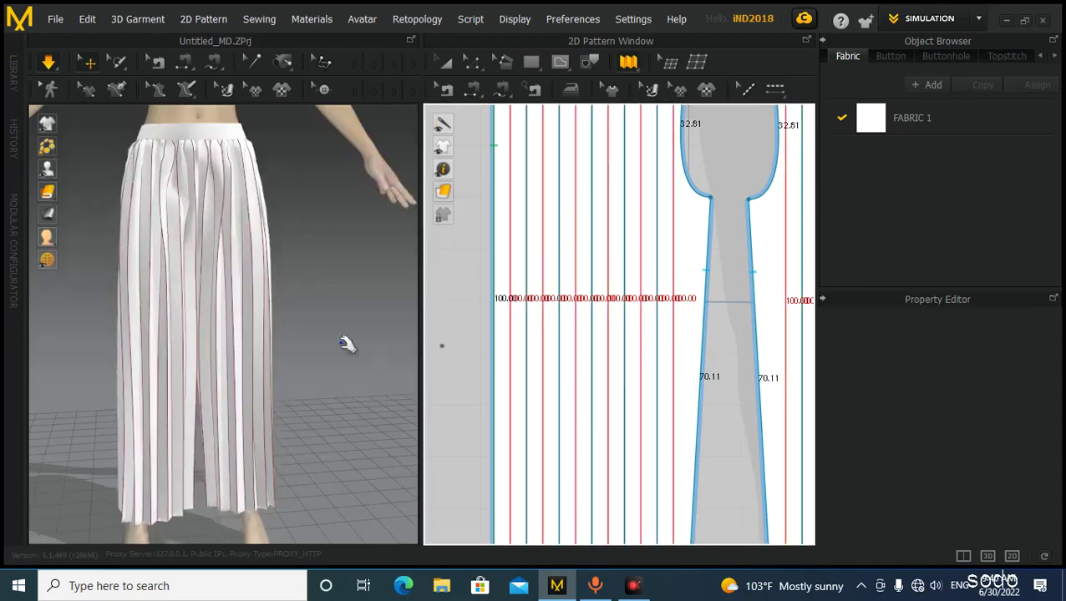
# Inspect the knife pleats on the trousers from below, at the hem and around the waist.
pyautogui.scroll(3, 180, 317)
pyautogui.moveTo(180, 317); pyautogui.dragTo(233, 362, button='right')
pyautogui.moveTo(253, 402); pyautogui.dragTo(266, 382, button='right')
pyautogui.click(247, 362)
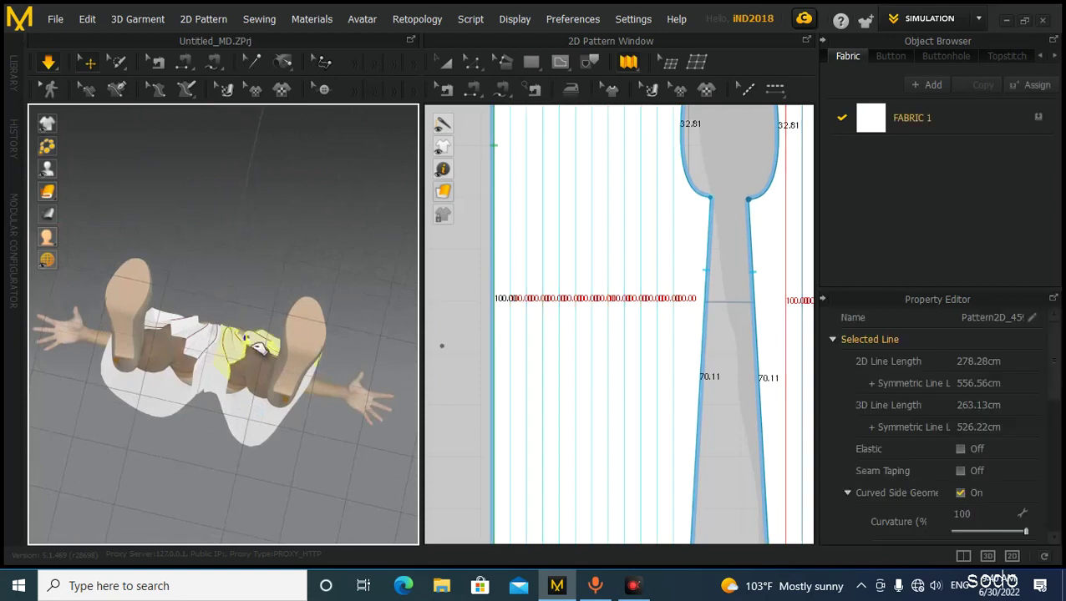
pyautogui.moveTo(247, 327); pyautogui.dragTo(279, 283, button='right')
pyautogui.moveTo(252, 192); pyautogui.dragTo(217, 371, button='middle')
pyautogui.scroll(3, 241, 271)
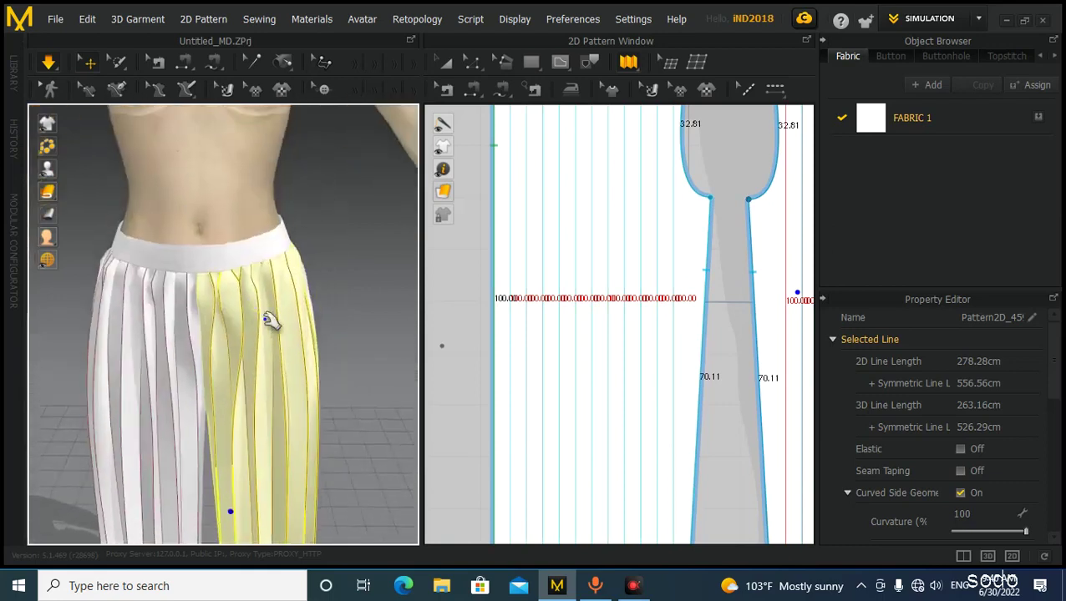
pyautogui.moveTo(172, 331); pyautogui.dragTo(274, 348, button='right')
pyautogui.scroll(-1, 342, 365)
pyautogui.moveTo(371, 357); pyautogui.dragTo(371, 226, button='middle')
pyautogui.scroll(-5, 578, 395)
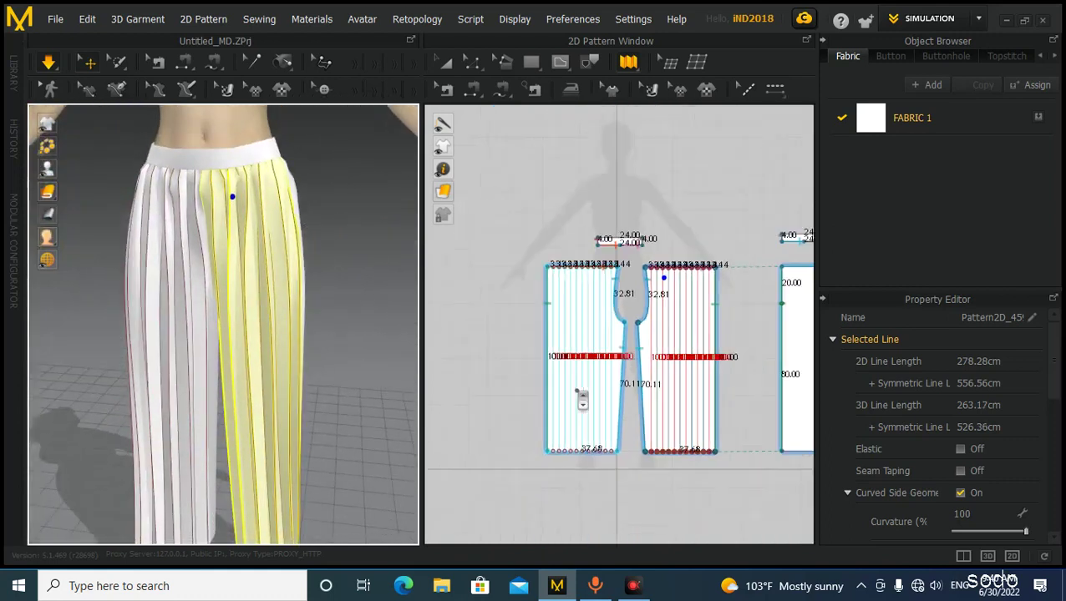
# Undo the knife pleat fold on both leg panels and view the unfolded trousers down to the hem.
pyautogui.moveTo(578, 395); pyautogui.dragTo(573, 326, button='middle')
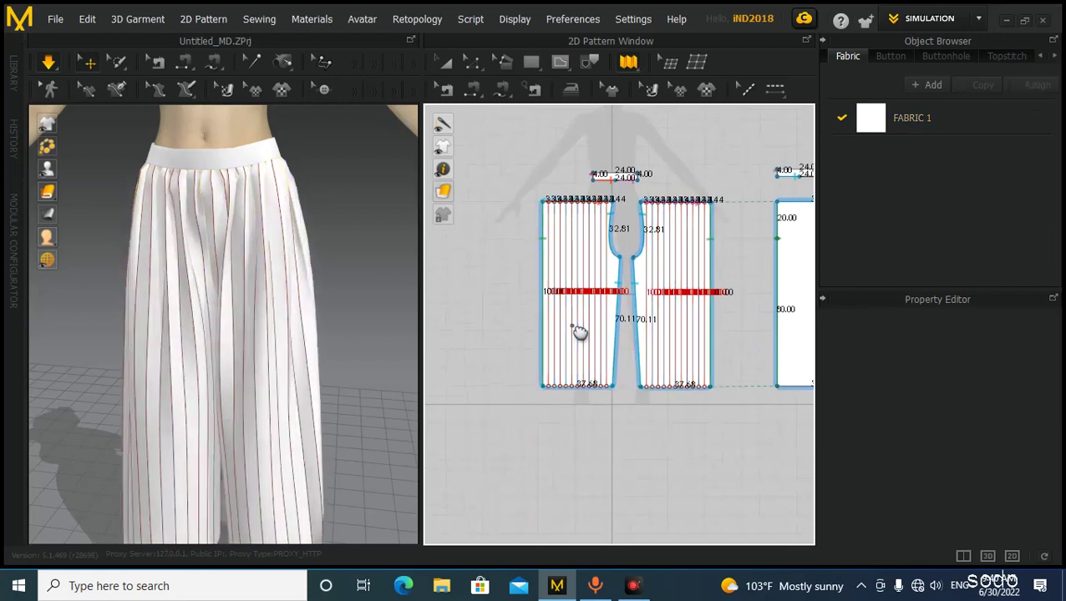
pyautogui.click(580, 332)
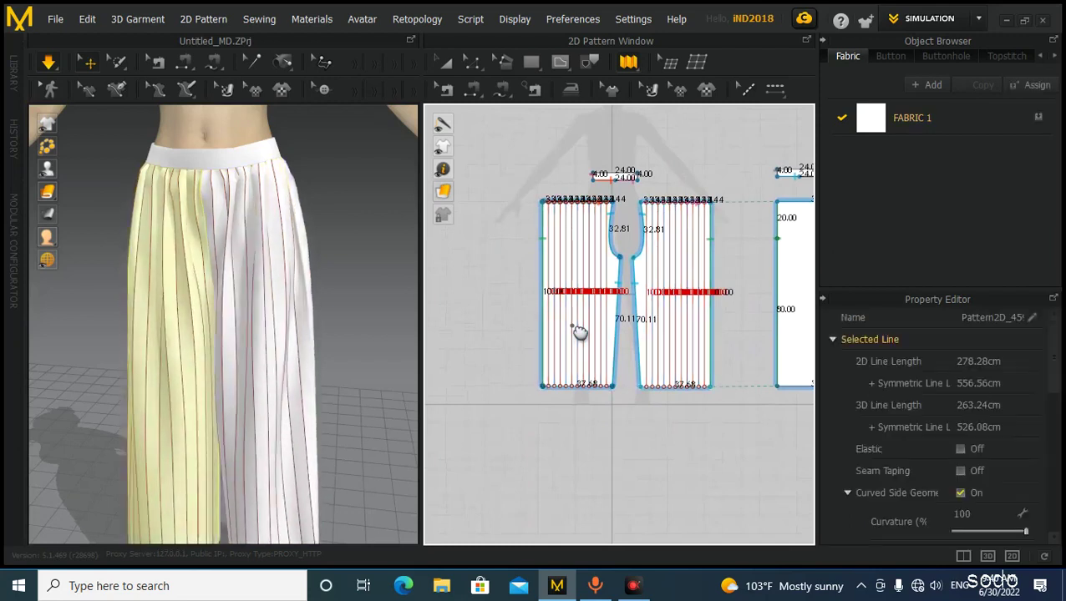
pyautogui.click(385, 362)
pyautogui.moveTo(292, 375); pyautogui.dragTo(304, 300, button='right')
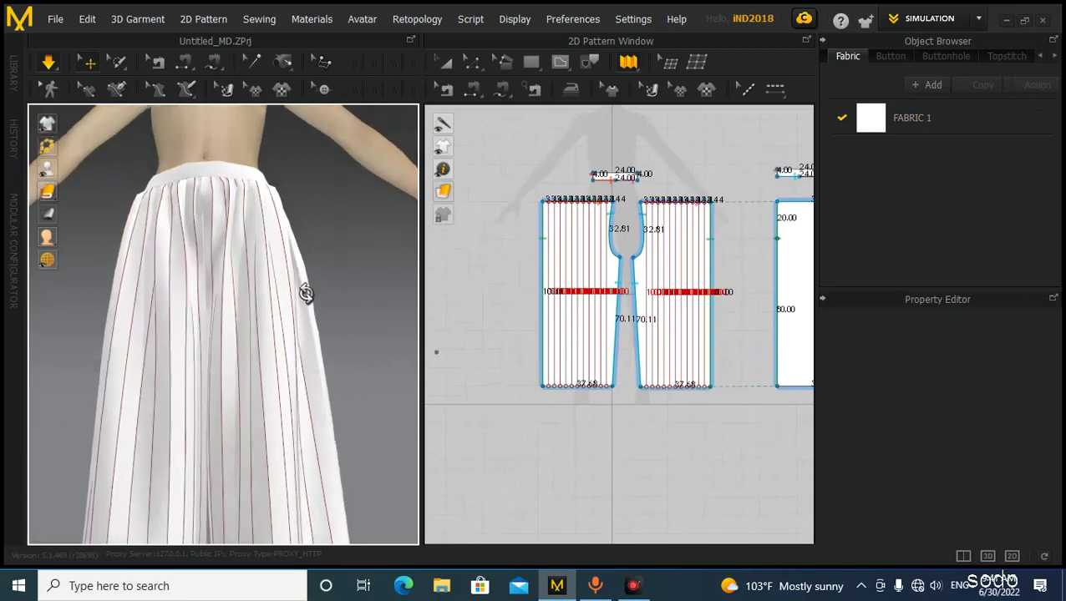
pyautogui.moveTo(305, 300); pyautogui.dragTo(283, 246, button='middle')
pyautogui.moveTo(283, 245); pyautogui.dragTo(290, 328, button='right')
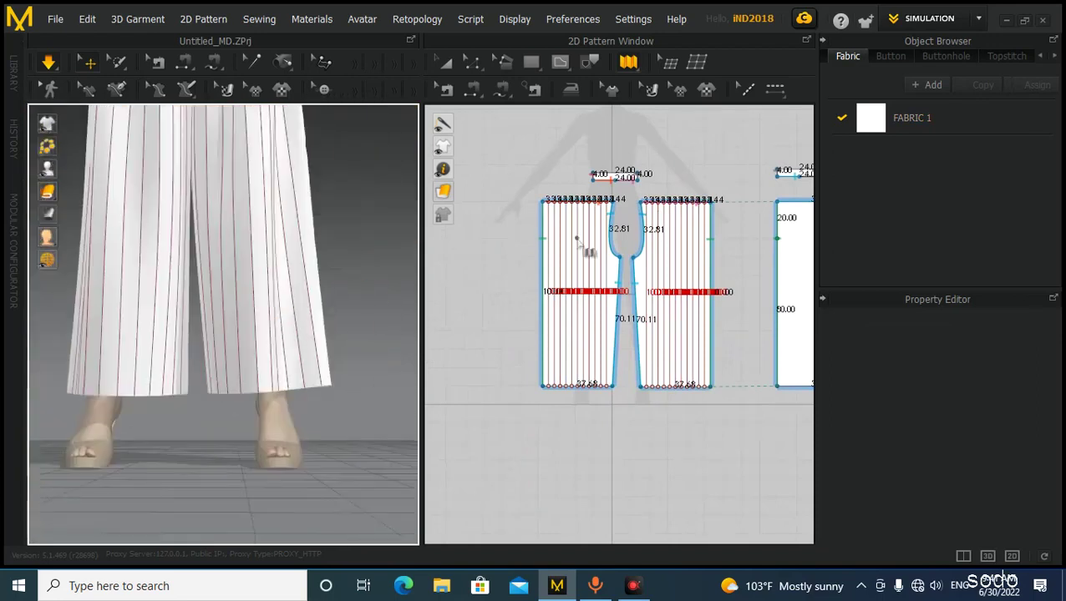
# Fold all internal lines of the left-hand leg panel into accordion pleats, crossing them from side seam to inseam.
pyautogui.moveTo(576, 240); pyautogui.dragTo(608, 299, button='middle')
pyautogui.scroll(5, 622, 374)
pyautogui.scroll(-4, 621, 373)
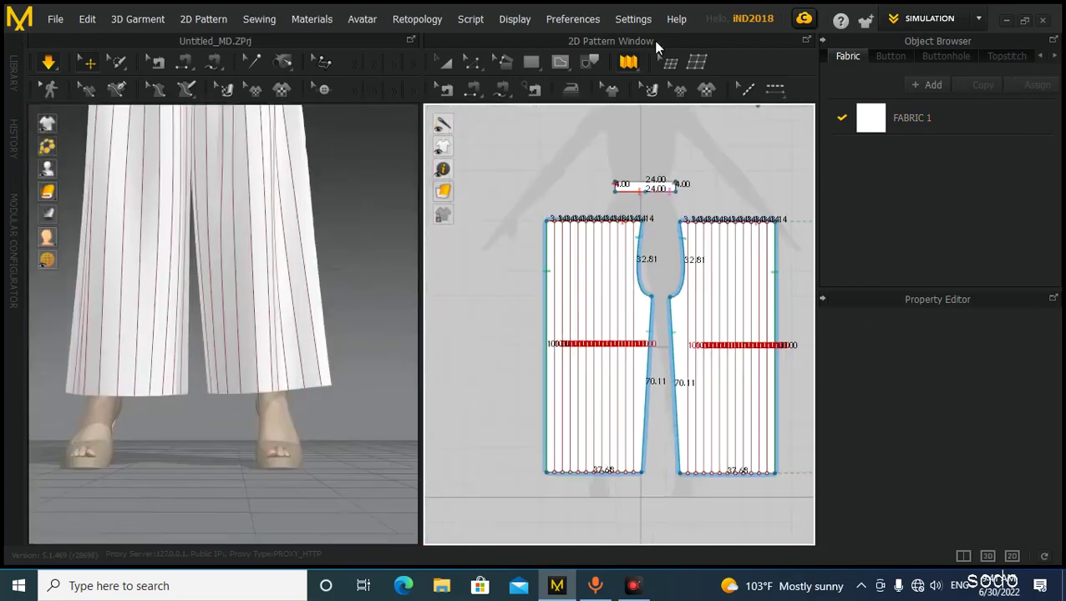
pyautogui.click(631, 67)
pyautogui.click(551, 342)
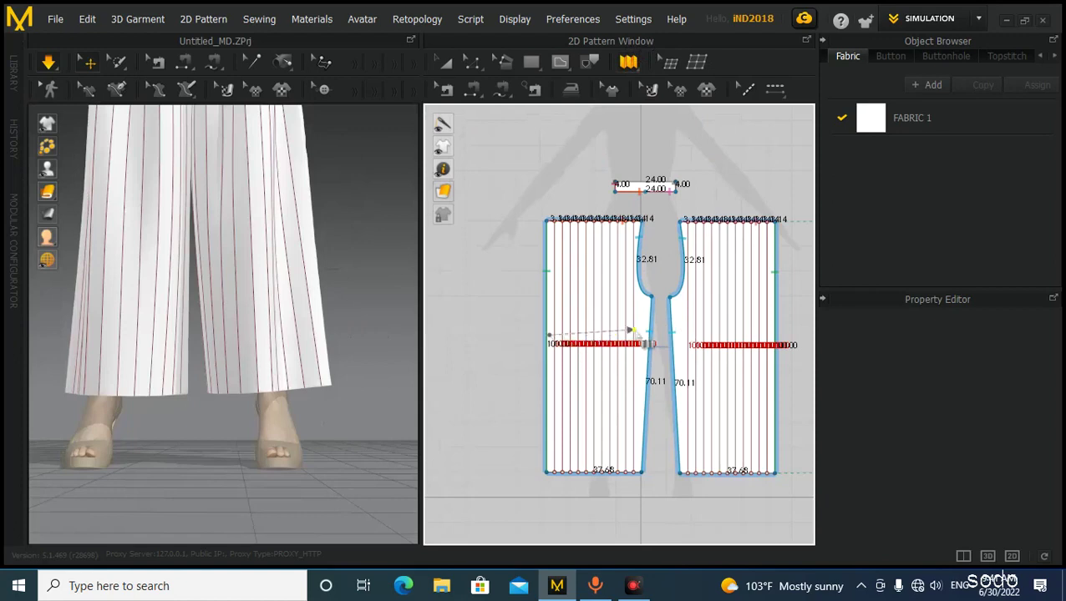
pyautogui.click(641, 331)
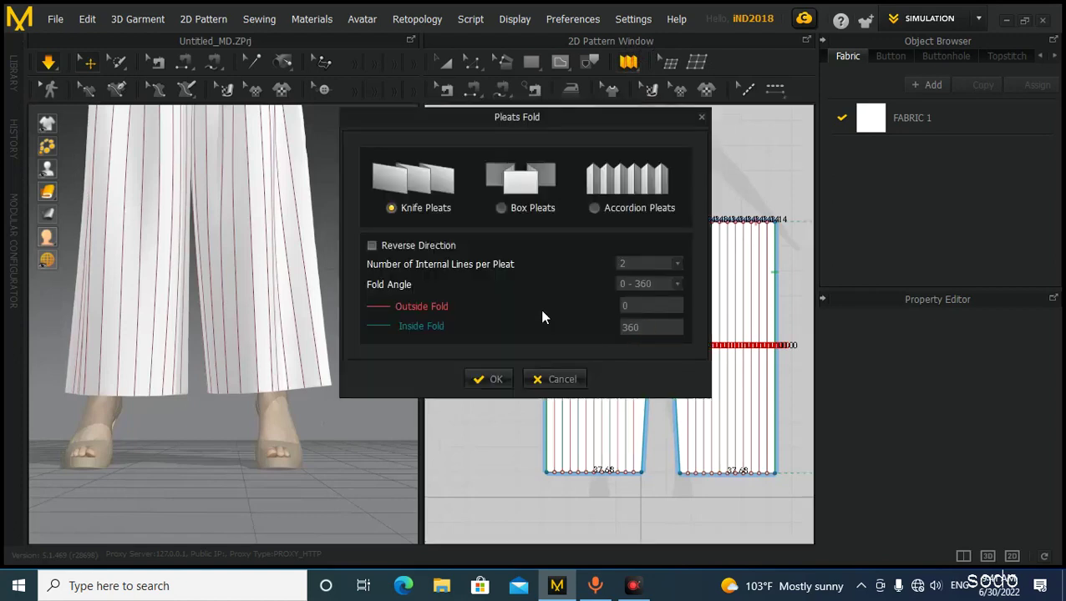
pyautogui.click(595, 208)
pyautogui.click(495, 381)
# Pull the fabric of the avatar's left trouser leg outward and back, and inspect the accordion pleats from several angles.
pyautogui.scroll(-3, 314, 331)
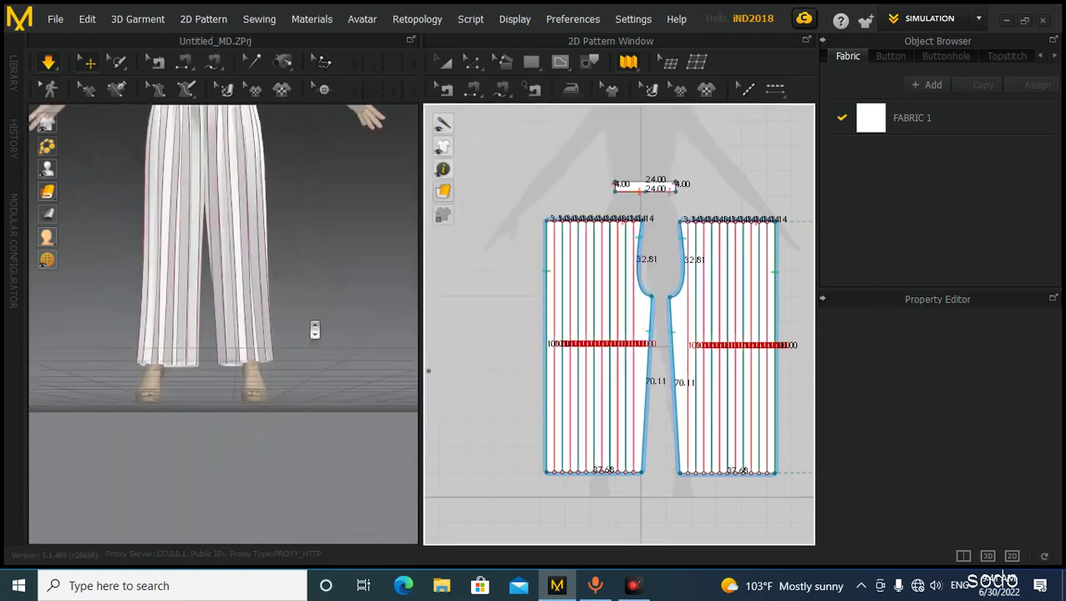
pyautogui.moveTo(314, 330); pyautogui.dragTo(317, 477, button='middle')
pyautogui.moveTo(317, 478); pyautogui.dragTo(309, 430, button='right')
pyautogui.click(221, 406)
pyautogui.moveTo(234, 410); pyautogui.dragTo(279, 410)
pyautogui.moveTo(331, 430); pyautogui.dragTo(220, 402, button='right')
pyautogui.scroll(-2, 221, 402)
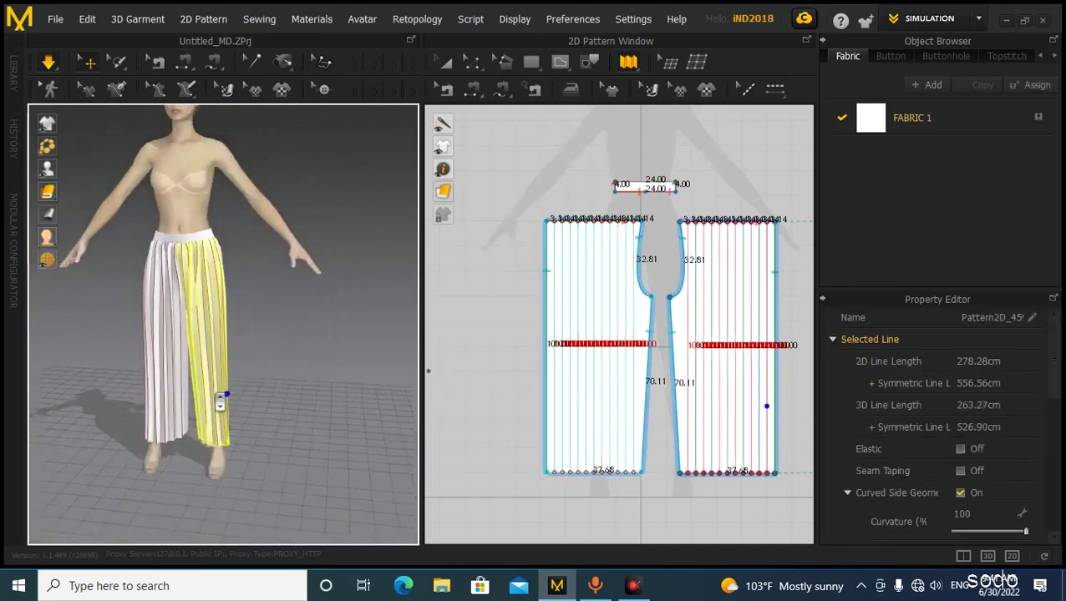
pyautogui.scroll(5, 250, 376)
pyautogui.moveTo(228, 368); pyautogui.dragTo(204, 369)
pyautogui.moveTo(219, 368); pyautogui.dragTo(227, 389, button='right')
pyautogui.click(368, 424)
pyautogui.moveTo(368, 423); pyautogui.dragTo(330, 431, button='right')
pyautogui.scroll(-4, 673, 351)
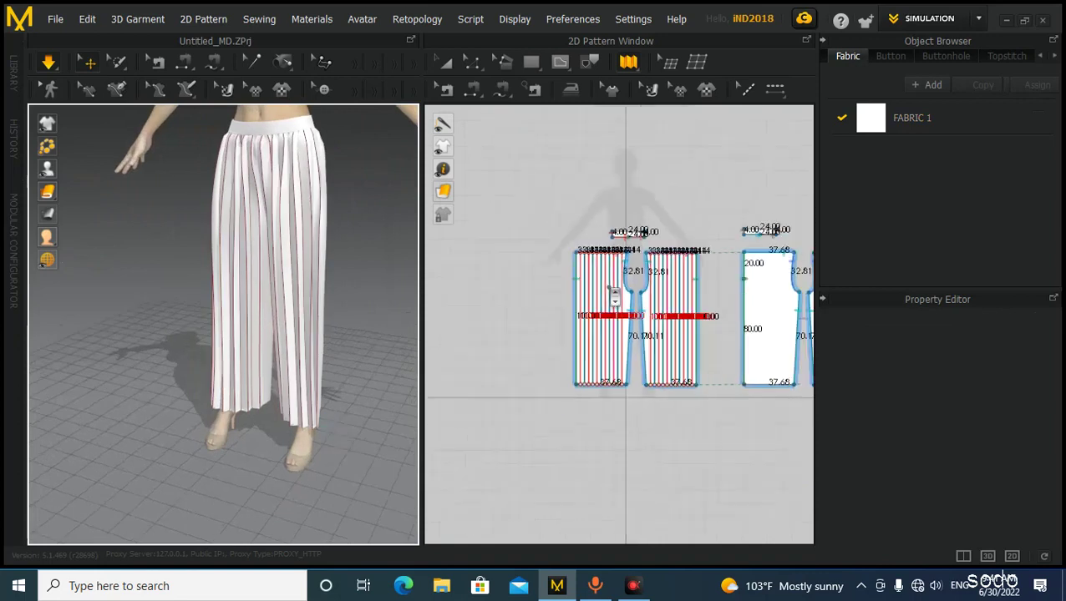
# Hide the line lengths on the 2D patterns and the internal lines on the 3D garment.
pyautogui.scroll(3, 667, 312)
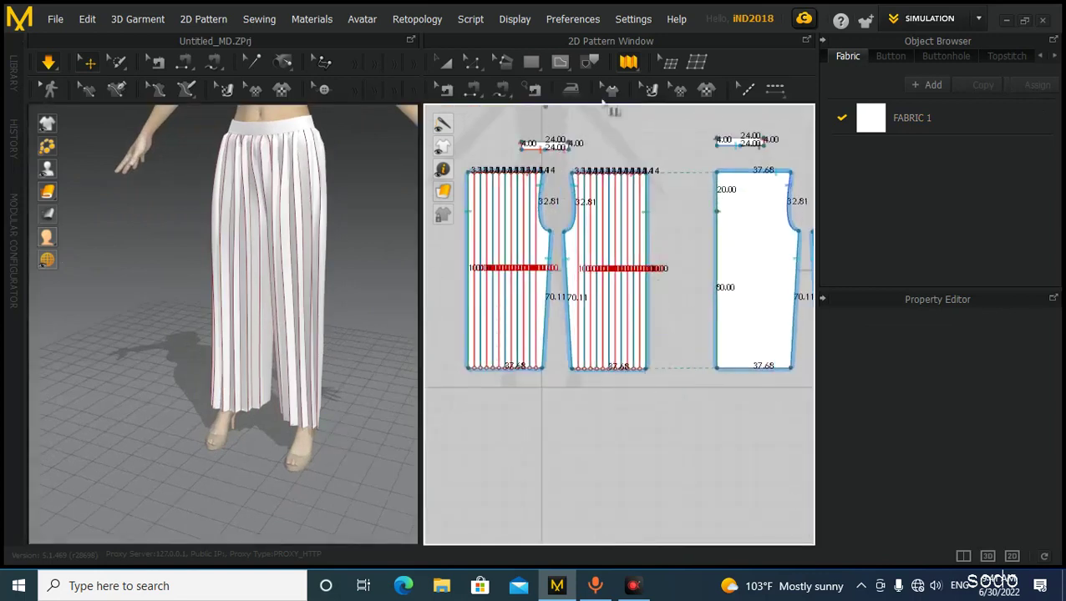
pyautogui.scroll(-2, 651, 266)
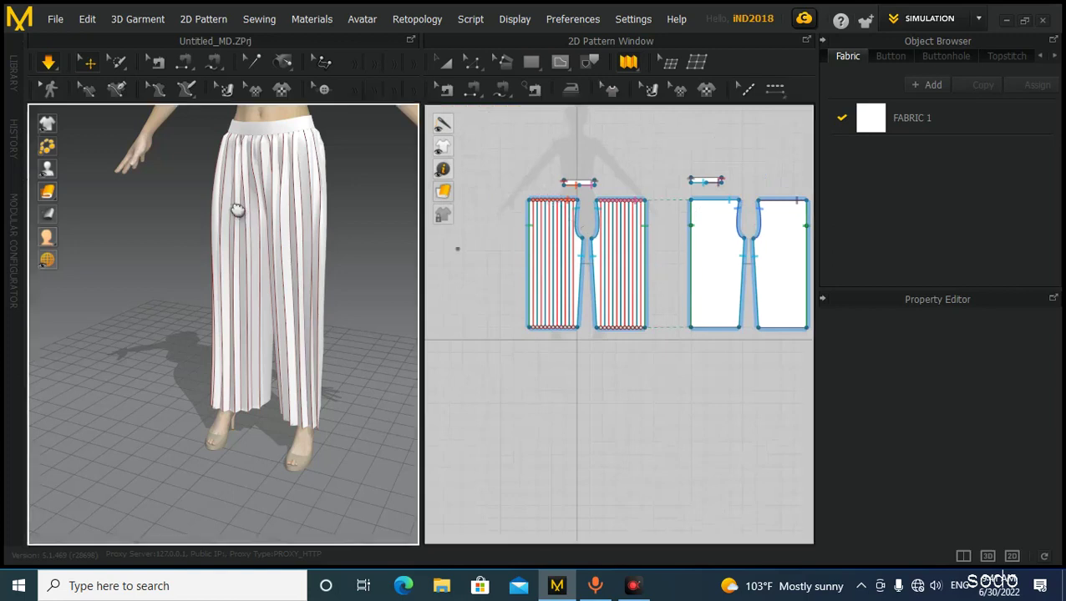
pyautogui.moveTo(235, 210); pyautogui.dragTo(241, 304, button='middle')
pyautogui.moveTo(241, 304); pyautogui.dragTo(292, 297, button='right')
pyautogui.scroll(-2, 292, 295)
pyautogui.moveTo(294, 290)
pyautogui.mouseDown(button='middle')
pyautogui.moveTo(298, 264)
pyautogui.moveTo(310, 303)
pyautogui.mouseUp(button='middle')
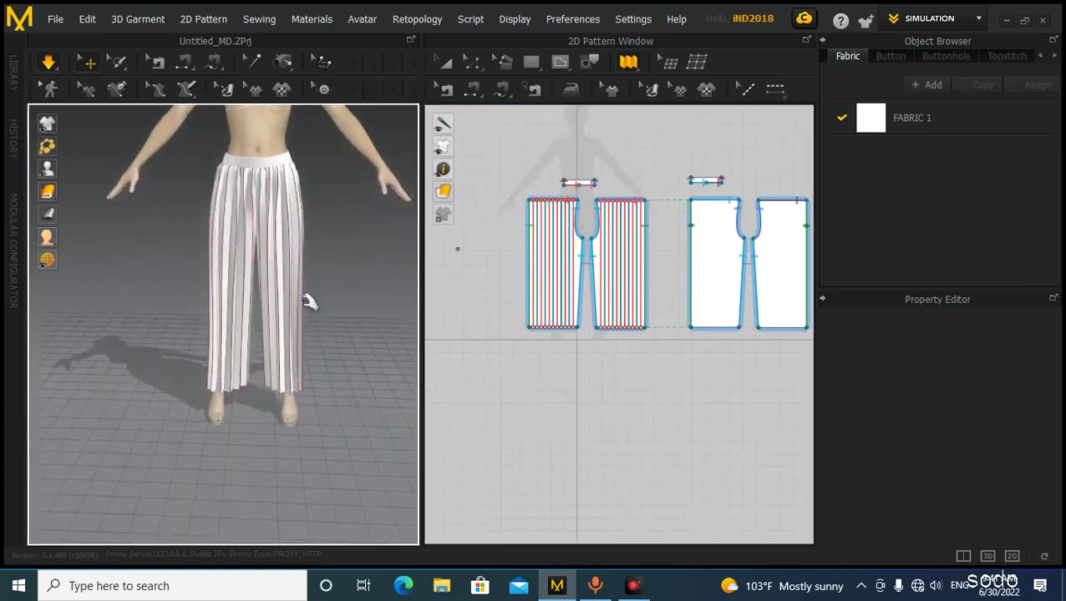
pyautogui.moveTo(51, 131)
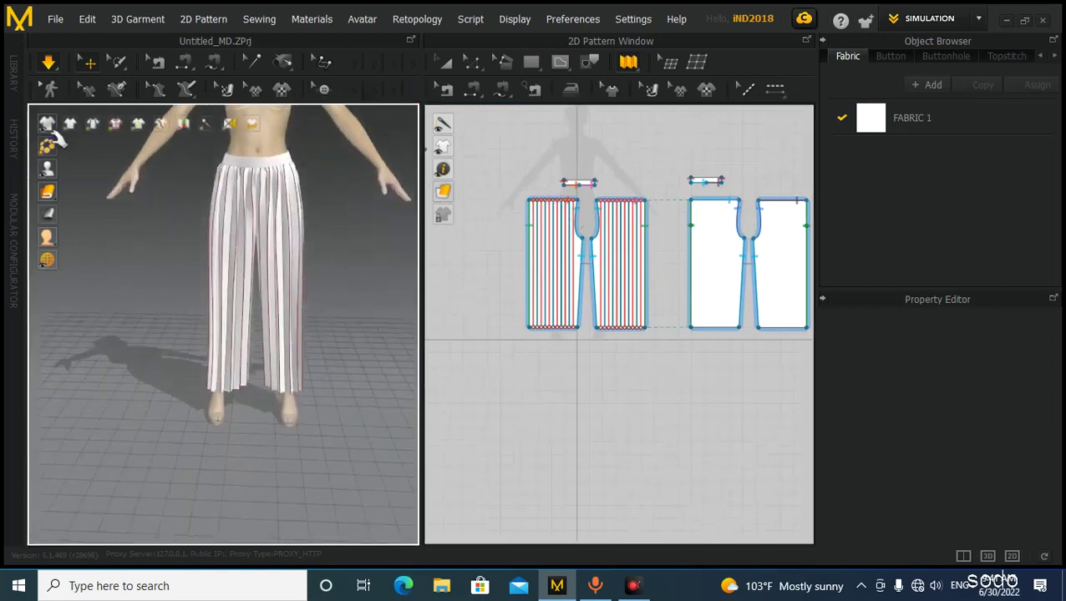
pyautogui.click(113, 127)
# Pull the fabric of both trouser legs outward in the simulation to settle the accordion pleats.
pyautogui.scroll(2, 150, 253)
pyautogui.moveTo(208, 280); pyautogui.dragTo(267, 239, button='right')
pyautogui.moveTo(302, 315); pyautogui.dragTo(328, 326)
pyautogui.moveTo(222, 338); pyautogui.dragTo(198, 343)
pyautogui.moveTo(210, 348); pyautogui.dragTo(403, 365, button='right')
pyautogui.click(301, 349)
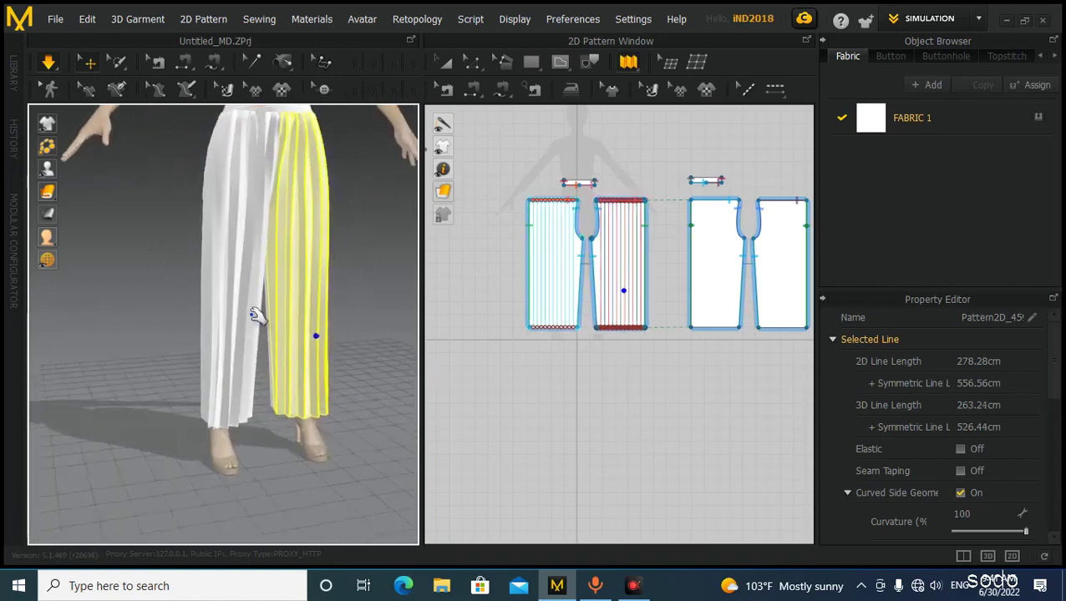
pyautogui.click(226, 326)
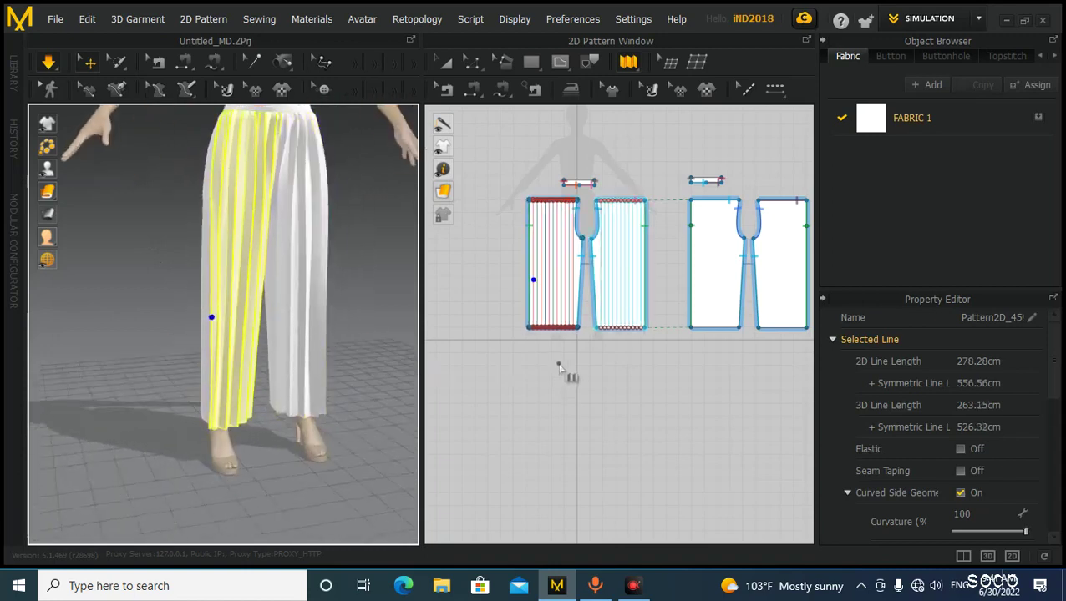
# Switch to the Transform Pattern tool and clear the leg panel selection.
pyautogui.scroll(-3, 560, 365)
pyautogui.moveTo(576, 381); pyautogui.dragTo(594, 349, button='middle')
pyautogui.click(590, 365)
pyautogui.click(441, 66)
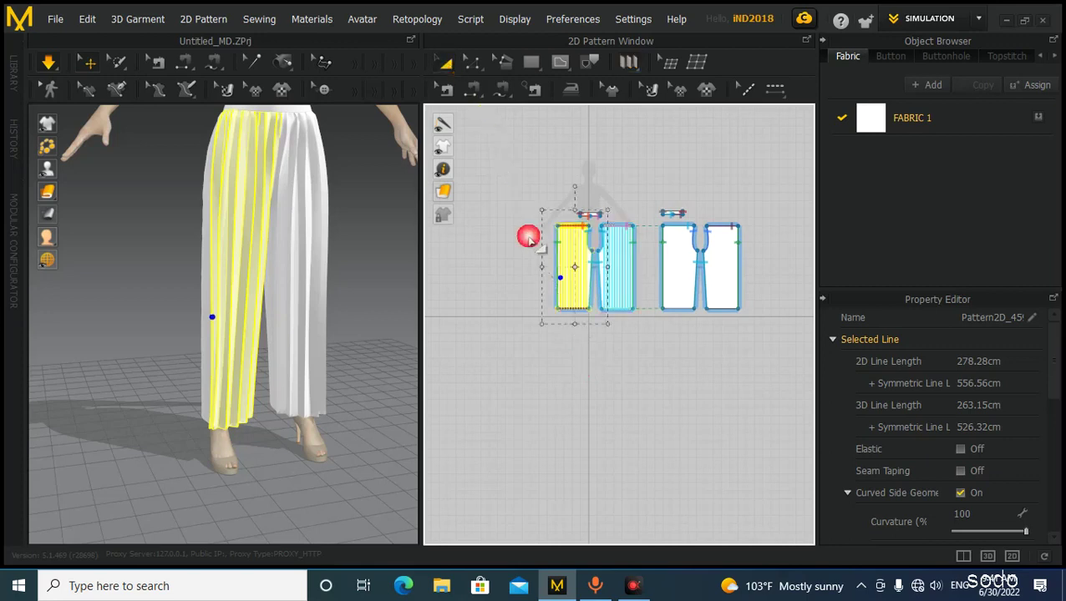
pyautogui.click(618, 376)
pyautogui.scroll(3, 646, 273)
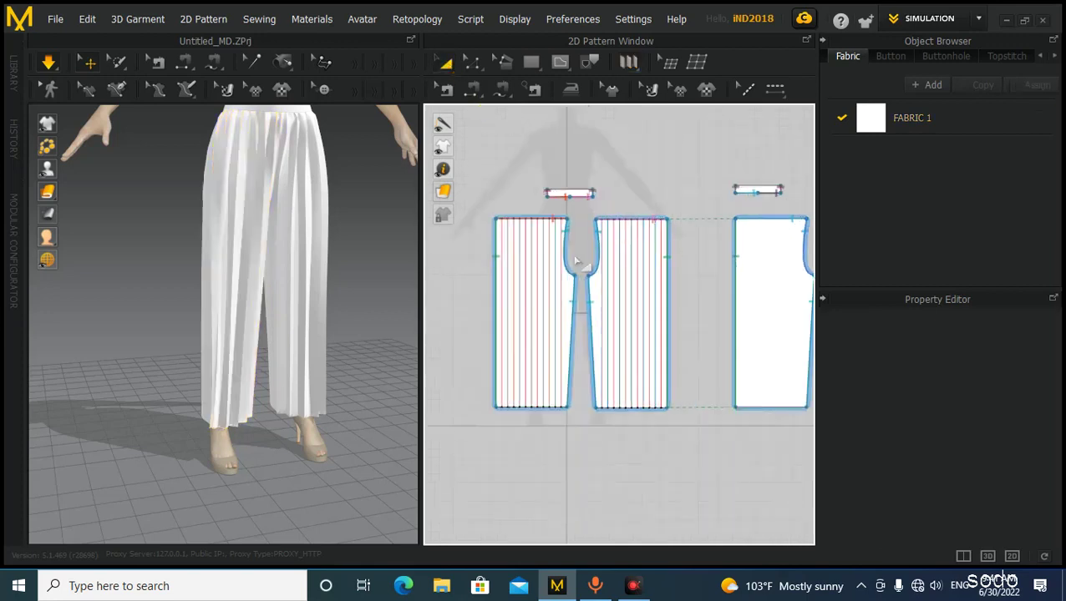
# Inspect the complete pleated trousers on the avatar, selecting the avatar's right leg panel and clearing the selection.
pyautogui.scroll(-3, 576, 263)
pyautogui.scroll(-3, 182, 283)
pyautogui.moveTo(184, 309); pyautogui.dragTo(191, 434, button='middle')
pyautogui.moveTo(303, 364); pyautogui.dragTo(298, 280, button='middle')
pyautogui.moveTo(271, 328); pyautogui.dragTo(331, 322, button='right')
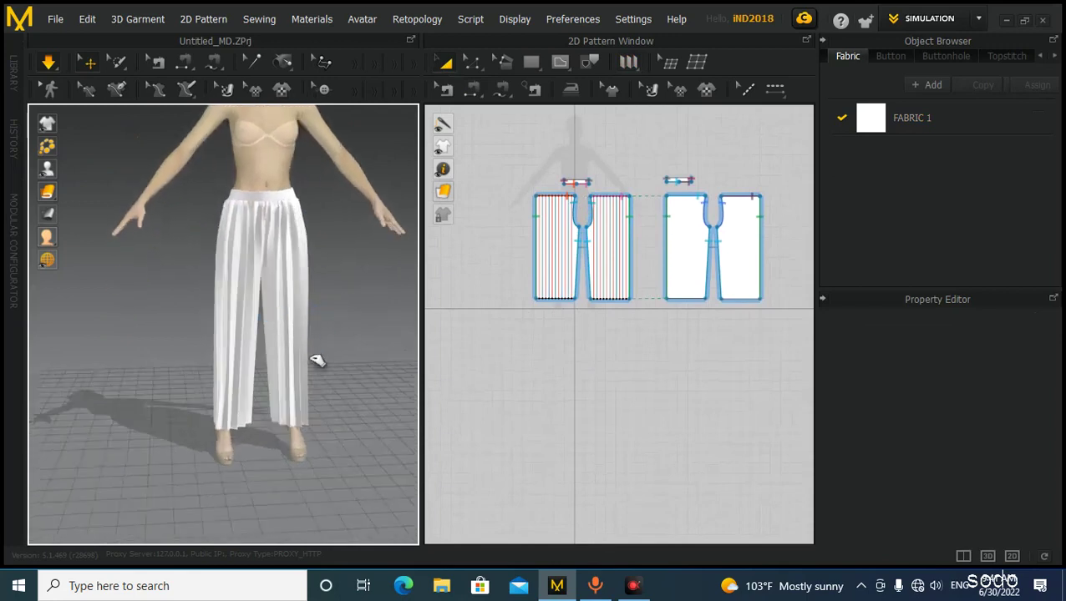
pyautogui.click(321, 347)
pyautogui.click(244, 324)
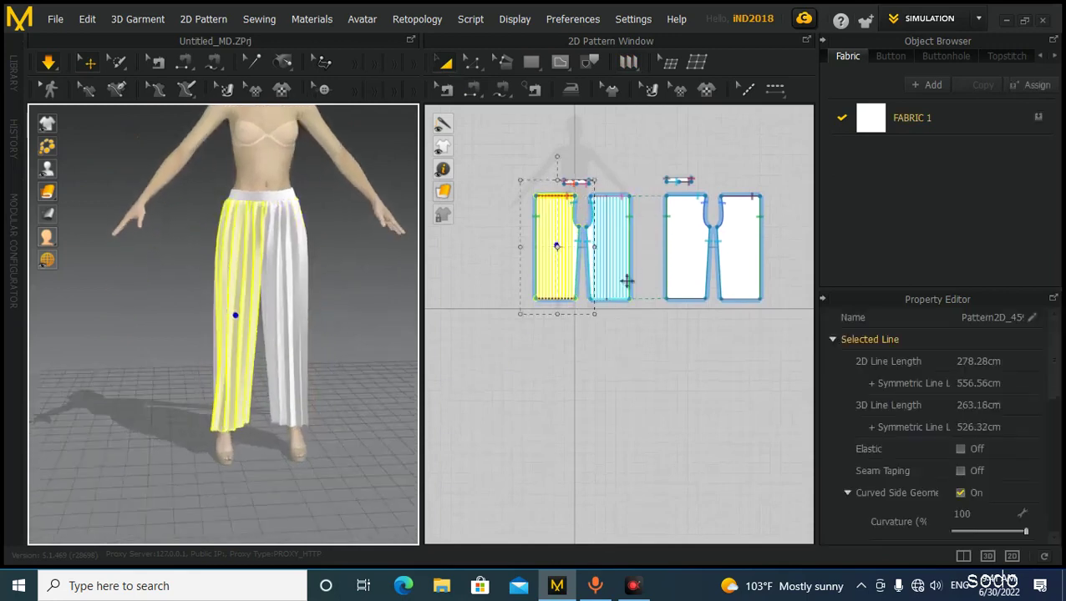
pyautogui.click(614, 416)
pyautogui.click(297, 356)
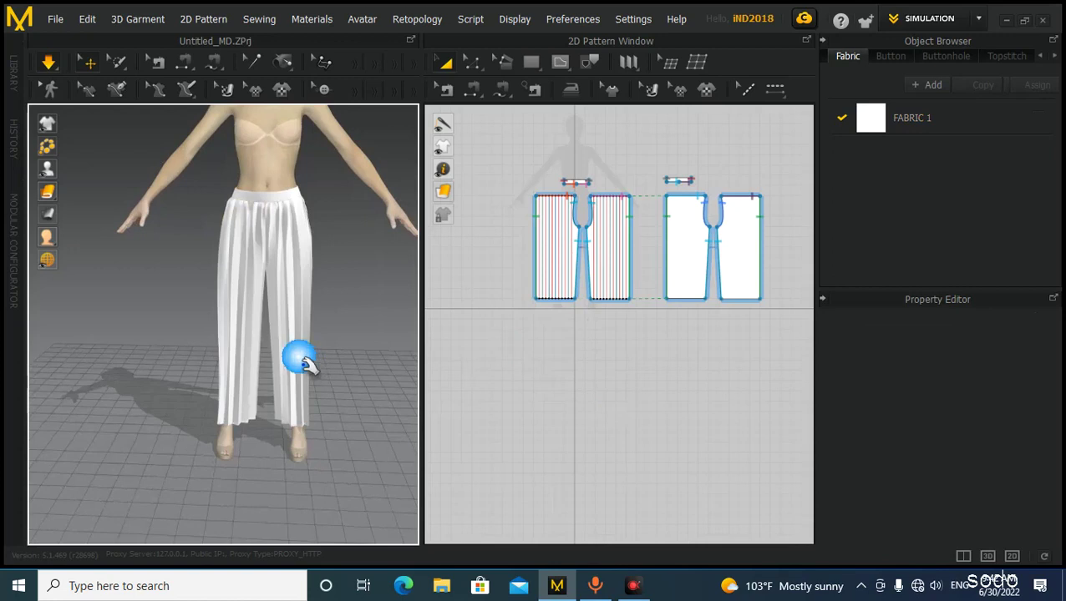
# Inspect the pleats on both trouser legs from several distances and angles, briefly selecting the avatar's right leg panel.
pyautogui.click(227, 360)
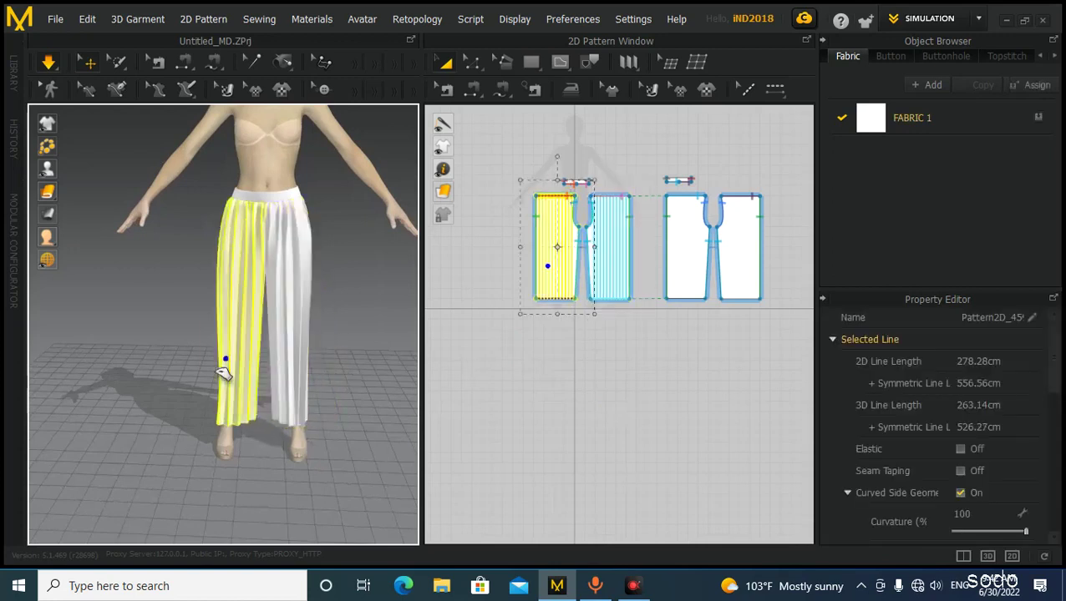
pyautogui.click(339, 357)
pyautogui.scroll(3, 293, 312)
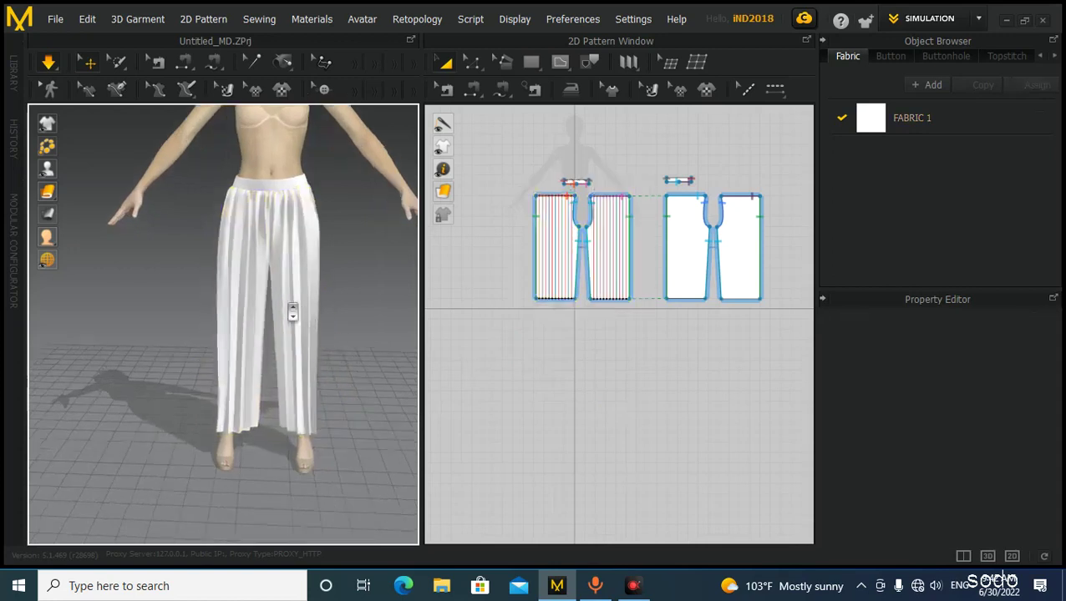
pyautogui.moveTo(302, 299); pyautogui.dragTo(476, 281, button='right')
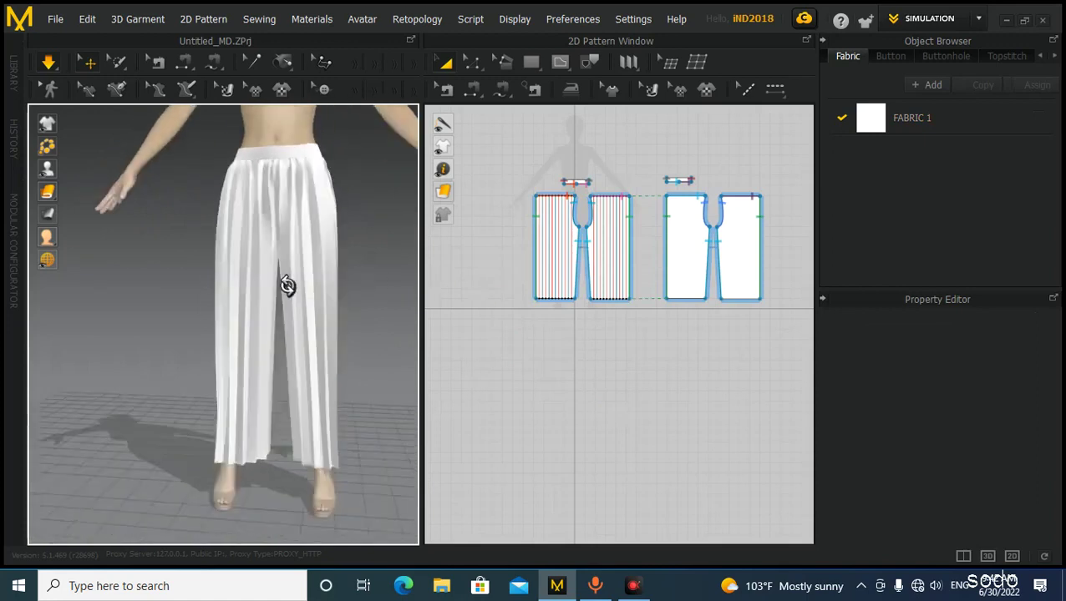
pyautogui.moveTo(666, 407); pyautogui.dragTo(657, 340, button='middle')
pyautogui.scroll(-3, 276, 276)
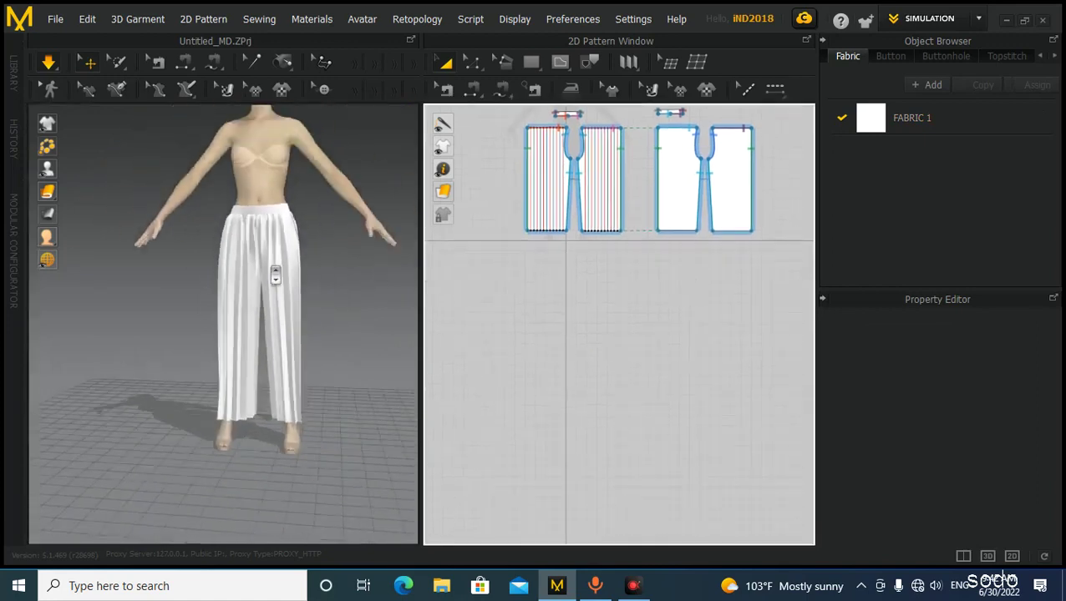
pyautogui.moveTo(276, 274); pyautogui.dragTo(277, 336, button='middle')
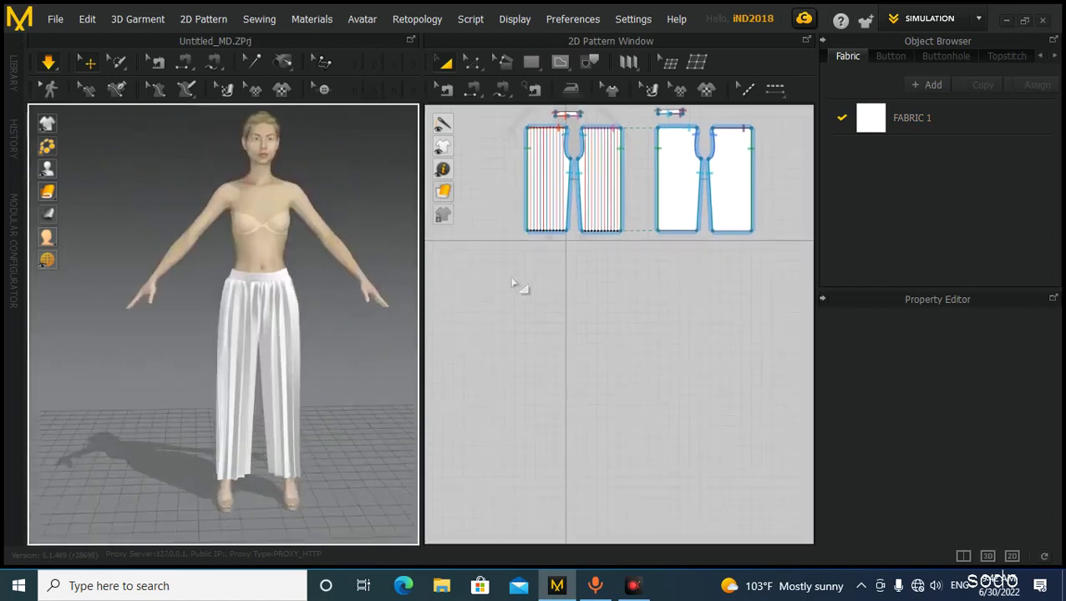
# Create a rectangular pattern 25 cm wide and 50 cm high below the trouser panels, and clear its selection.
pyautogui.scroll(-1, 523, 286)
pyautogui.click(529, 64)
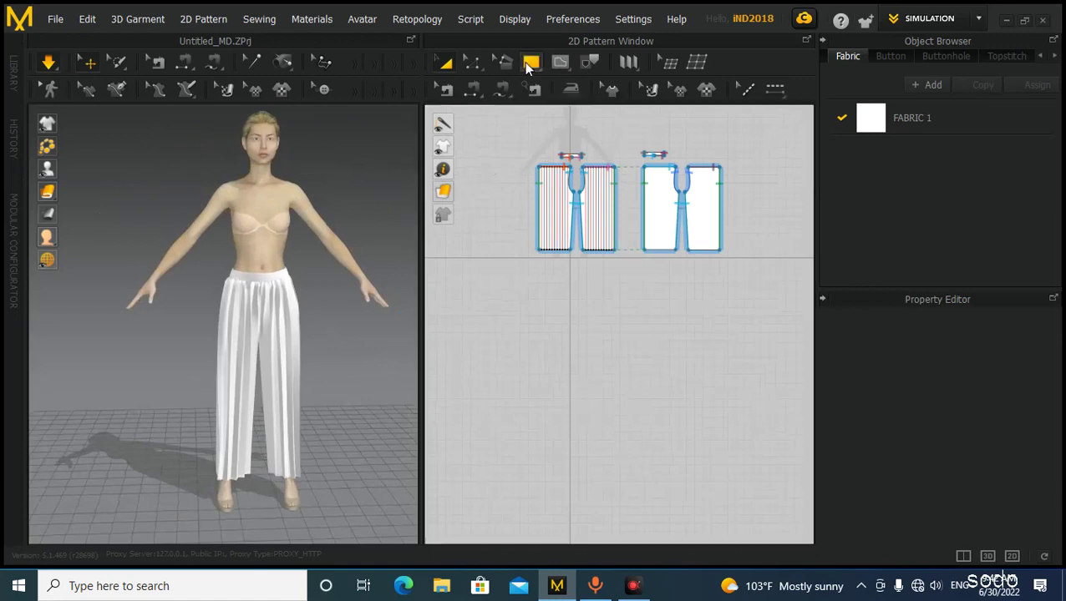
pyautogui.click(512, 303)
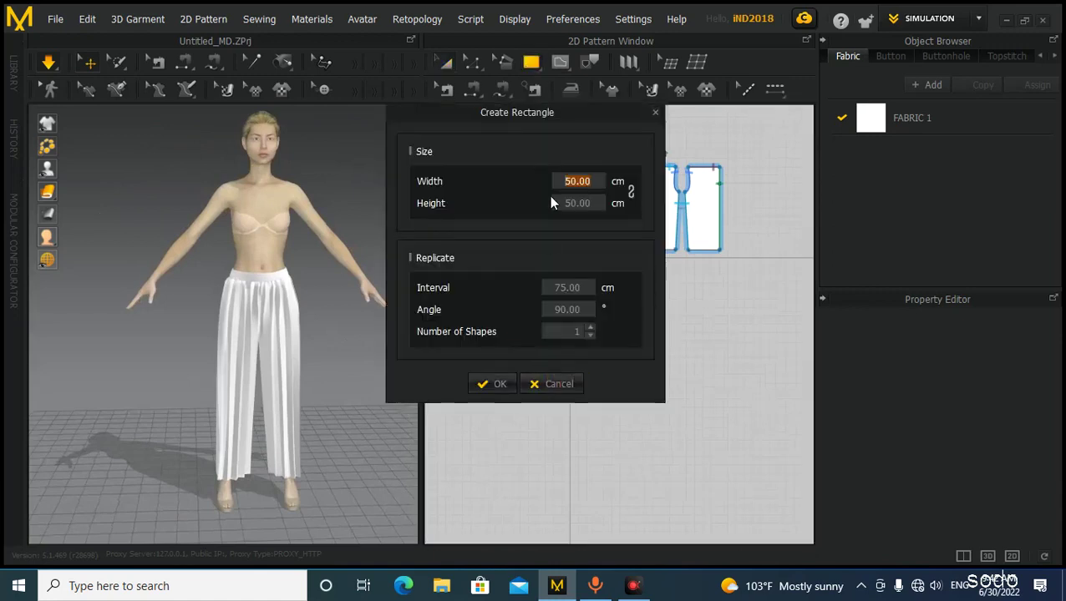
pyautogui.write('25')
pyautogui.click(501, 386)
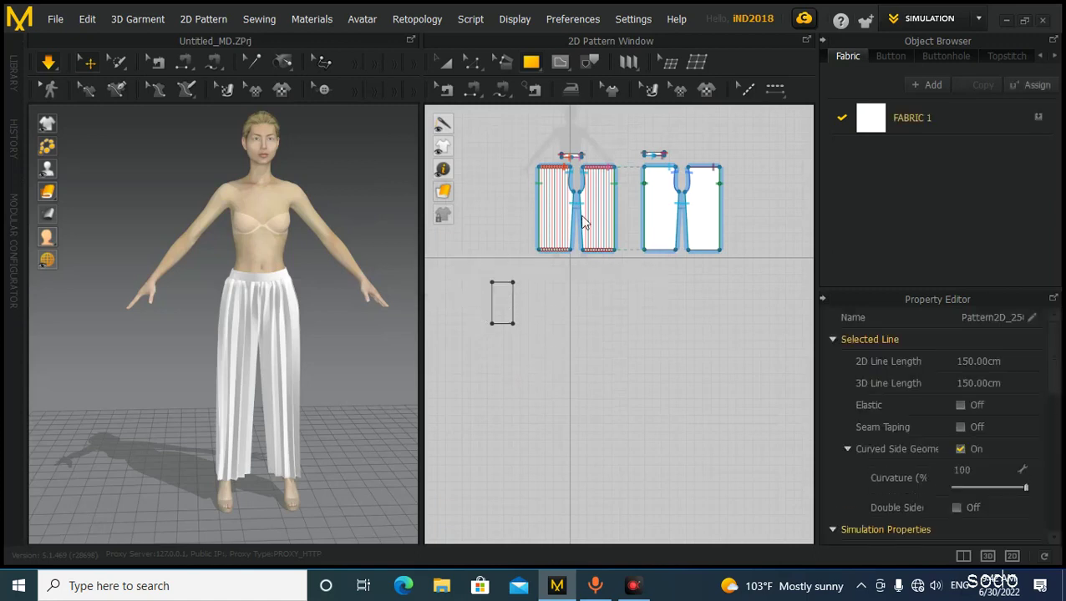
pyautogui.scroll(3, 468, 309)
pyautogui.click(445, 63)
pyautogui.click(538, 309)
pyautogui.scroll(3, 538, 309)
pyautogui.moveTo(286, 405); pyautogui.dragTo(300, 380, button='right')
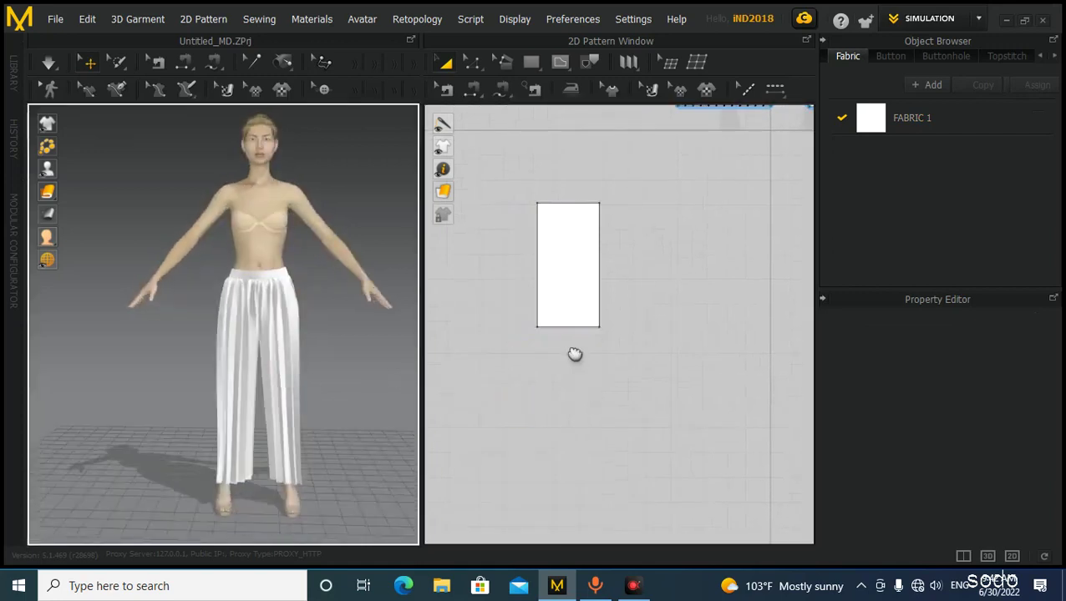
pyautogui.moveTo(575, 354); pyautogui.dragTo(571, 388, button='right')
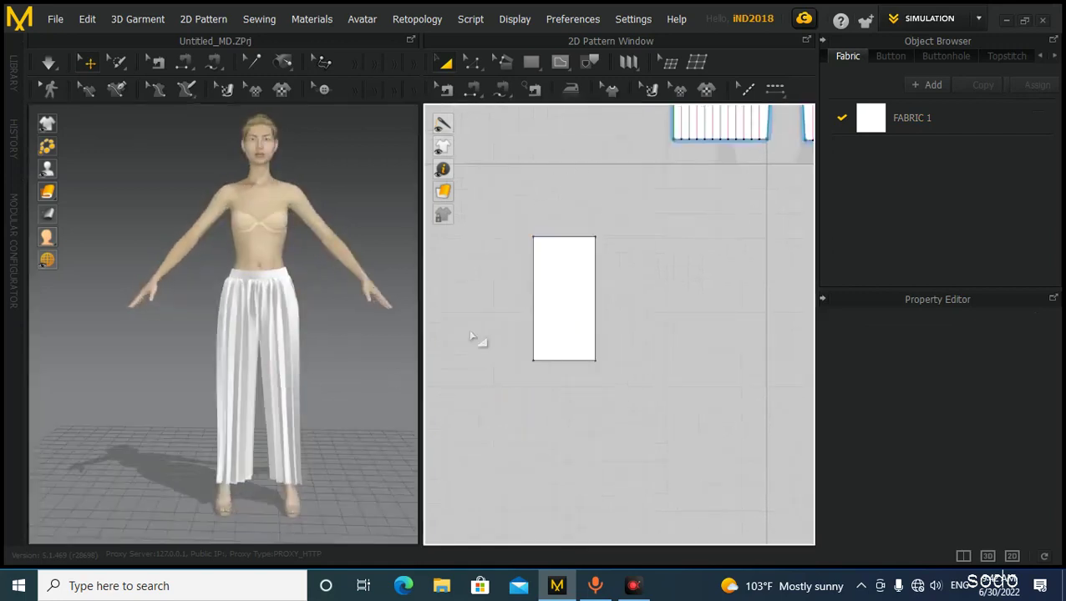
# Examine the pleat lines on the leg panels and the trousers on the avatar, and compare them with the plain rectangle.
pyautogui.scroll(-3, 561, 373)
pyautogui.scroll(10, 538, 459)
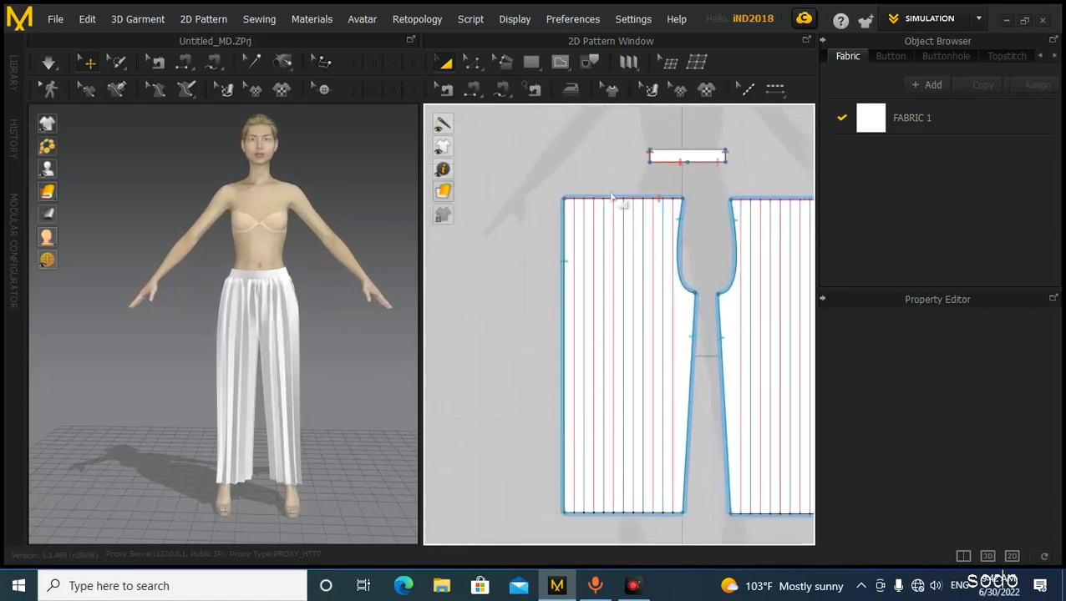
pyautogui.scroll(3, 289, 398)
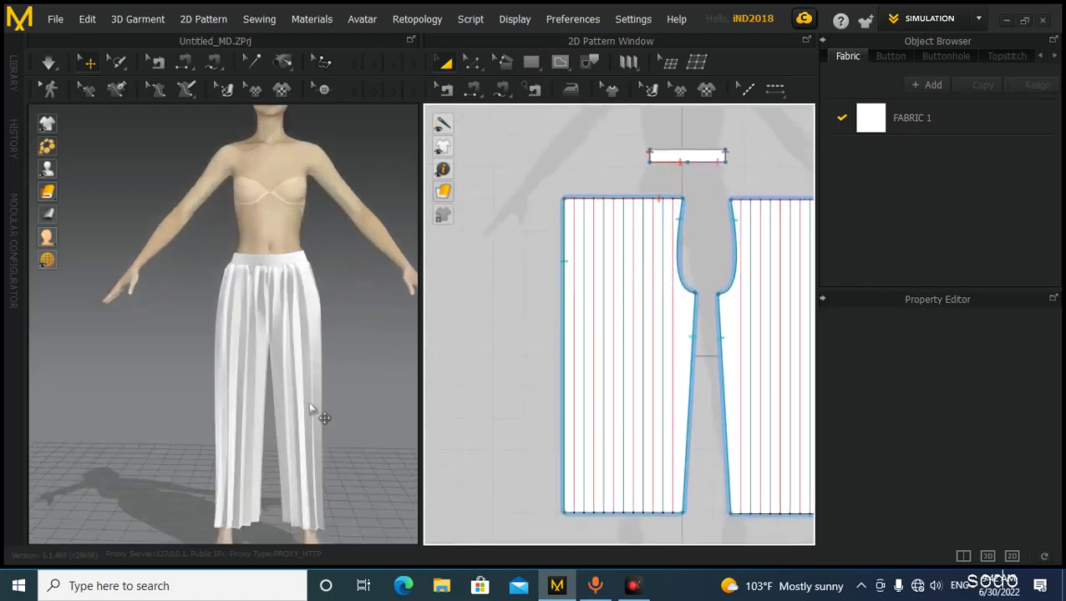
pyautogui.scroll(-1, 244, 375)
pyautogui.moveTo(249, 380); pyautogui.dragTo(235, 307, button='middle')
pyautogui.click(286, 349)
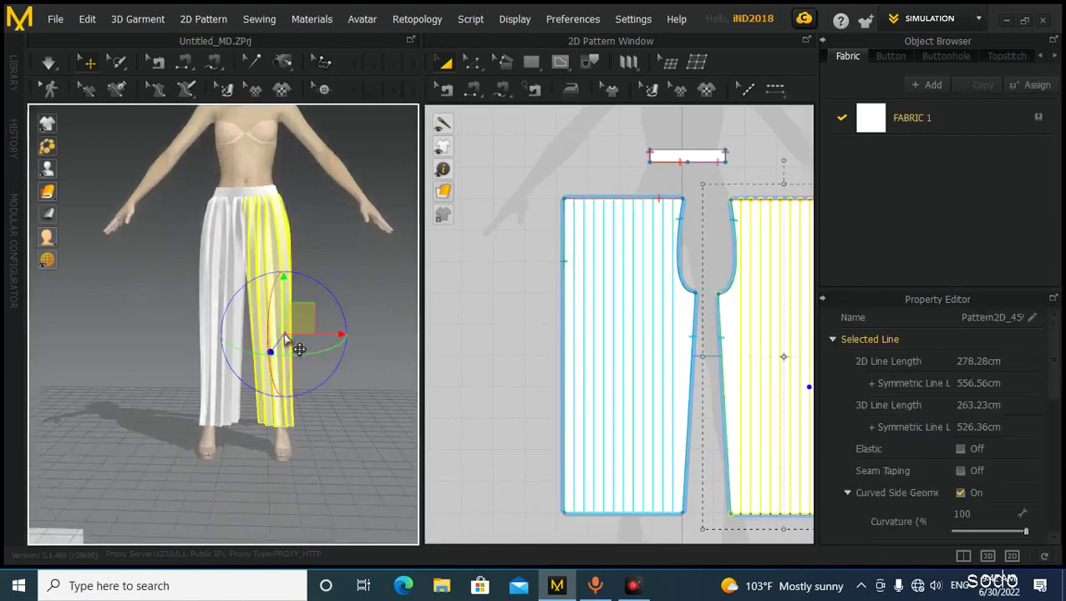
pyautogui.click(322, 144)
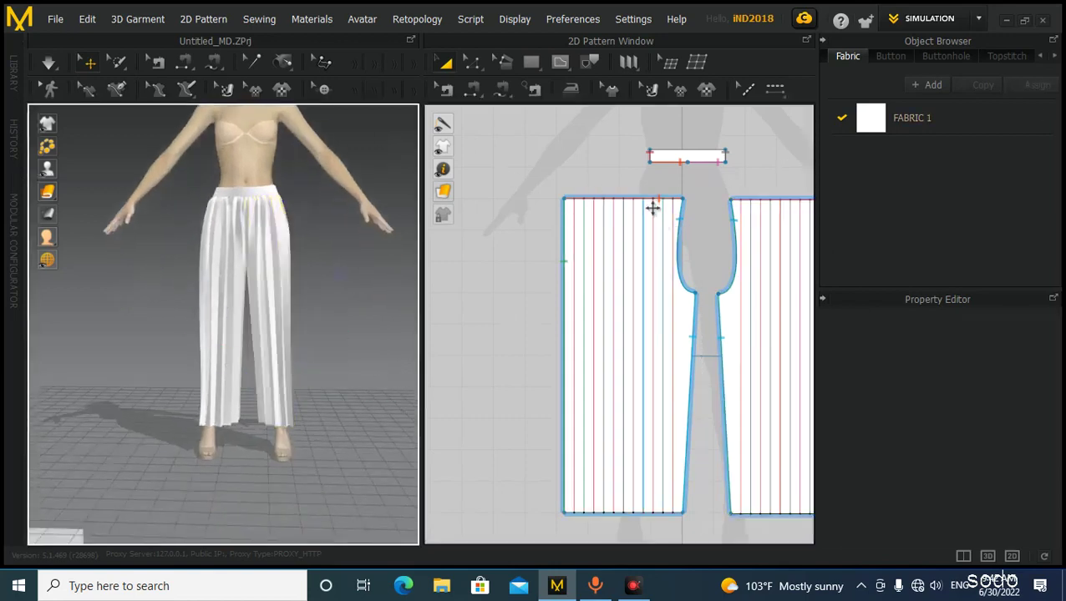
pyautogui.scroll(-5, 533, 298)
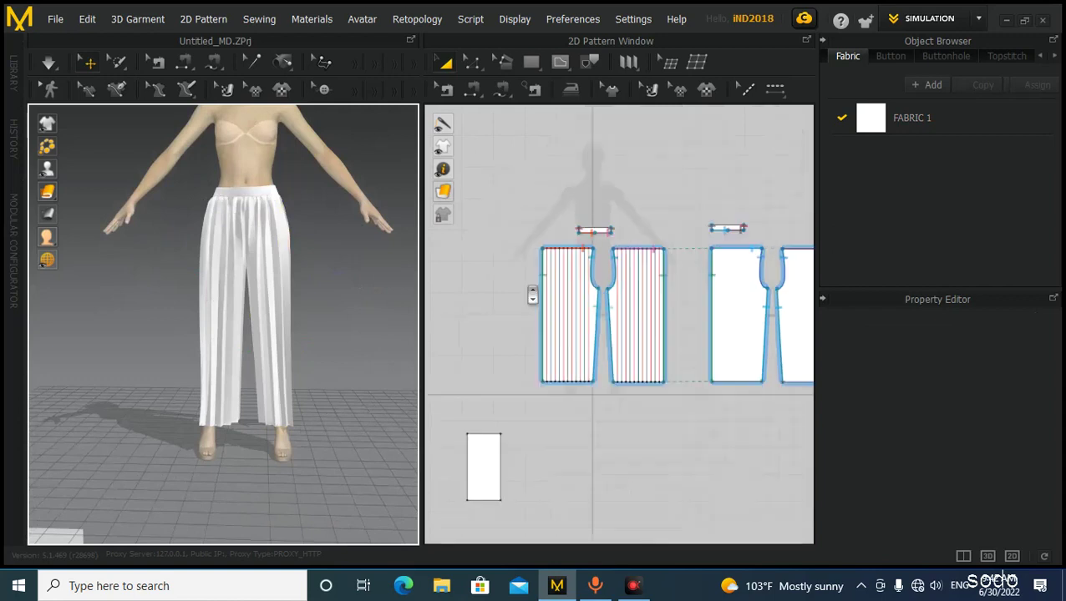
pyautogui.moveTo(598, 335); pyautogui.dragTo(596, 284, button='middle')
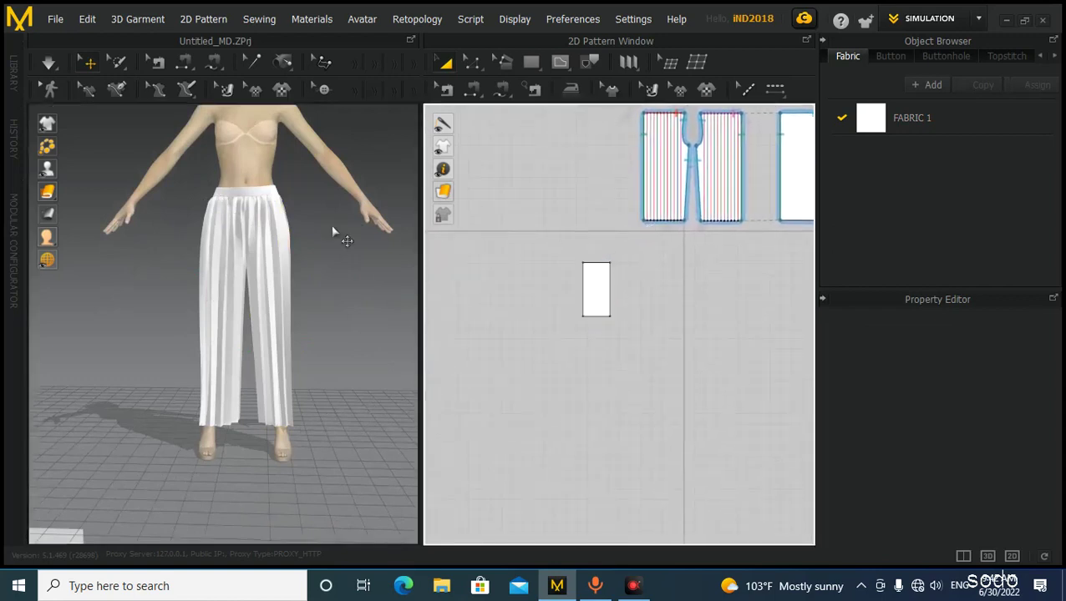
pyautogui.scroll(4, 618, 292)
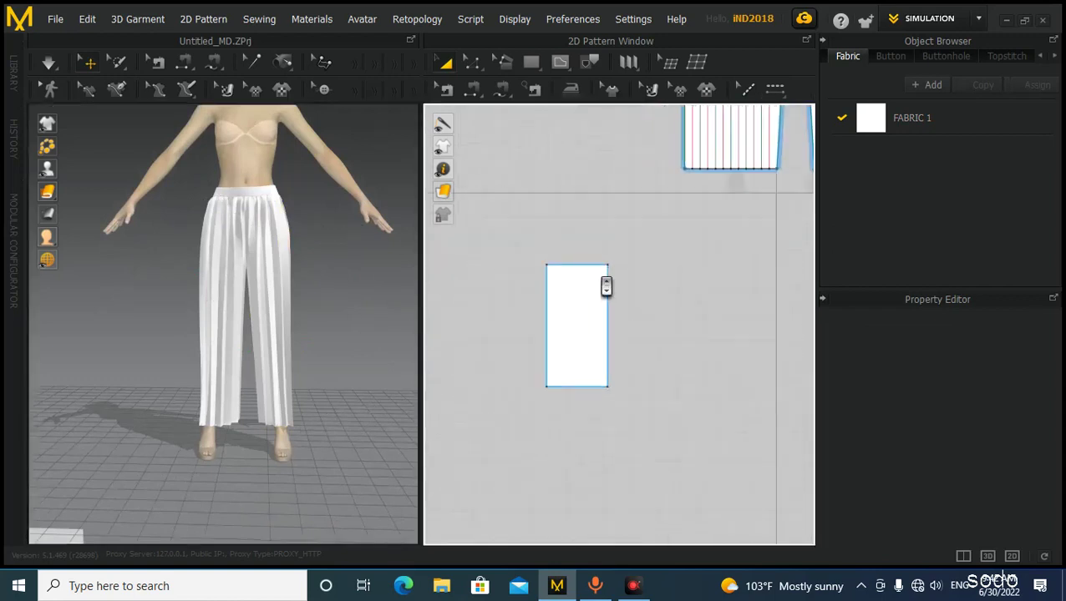
pyautogui.moveTo(604, 342); pyautogui.dragTo(603, 319, button='middle')
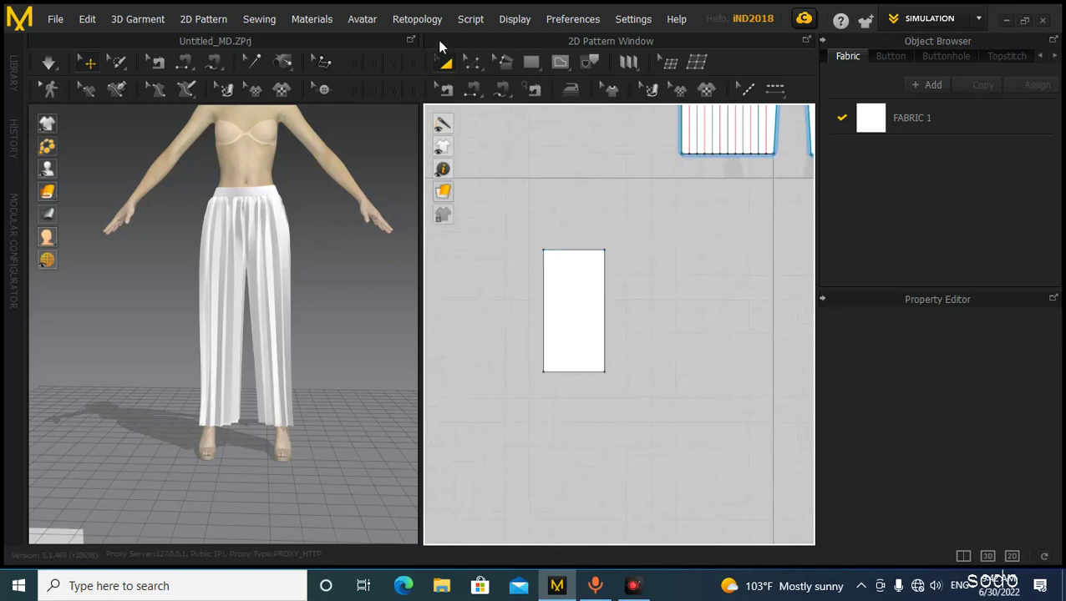
pyautogui.click(504, 63)
pyautogui.scroll(2, 579, 230)
pyautogui.moveTo(597, 285); pyautogui.dragTo(611, 284)
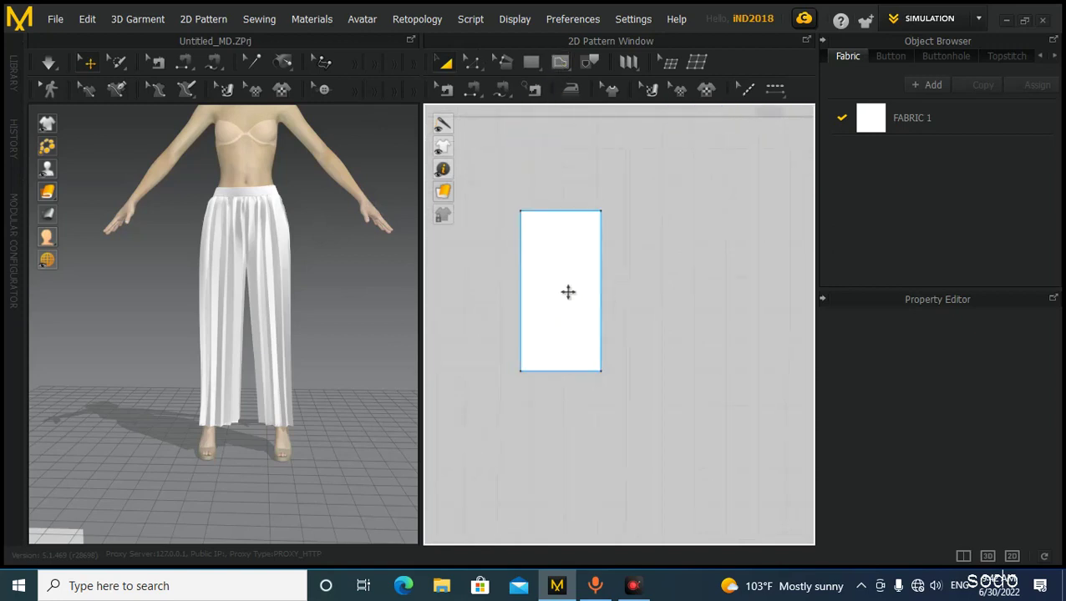
pyautogui.scroll(-2, 570, 289)
pyautogui.click(548, 194)
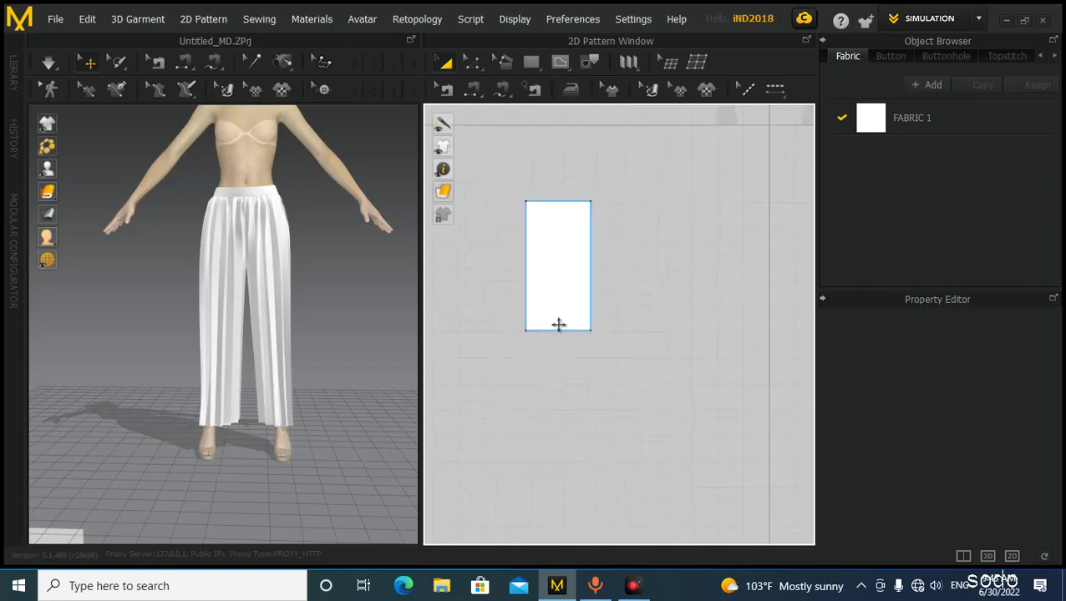
# Add a point on the rectangle's left edge, slightly above its middle.
pyautogui.click(471, 63)
pyautogui.click(493, 159)
pyautogui.moveTo(493, 158); pyautogui.dragTo(541, 234)
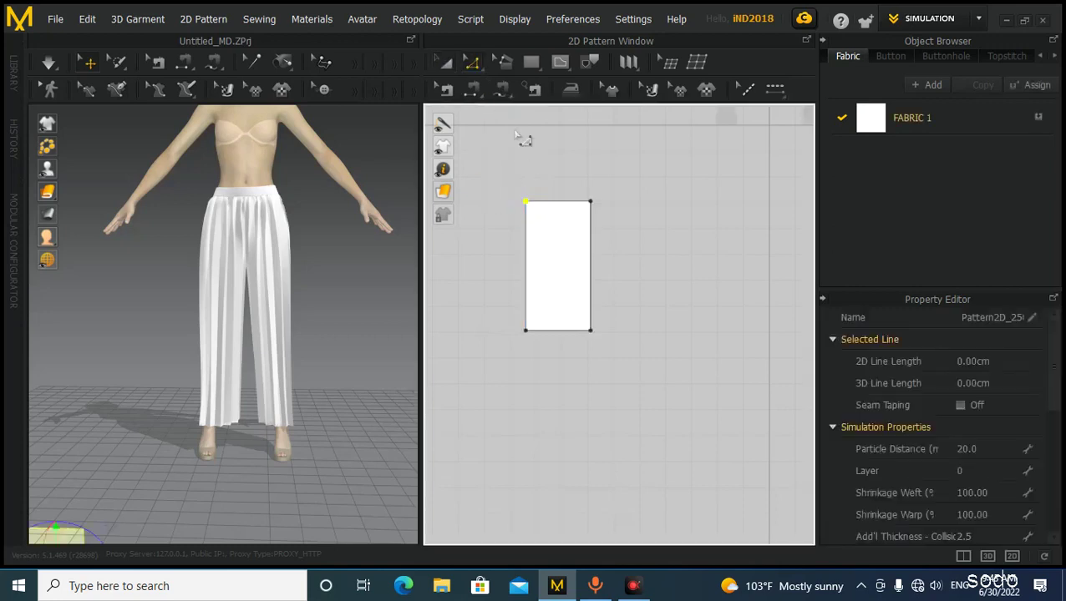
pyautogui.click(469, 63)
pyautogui.click(487, 153)
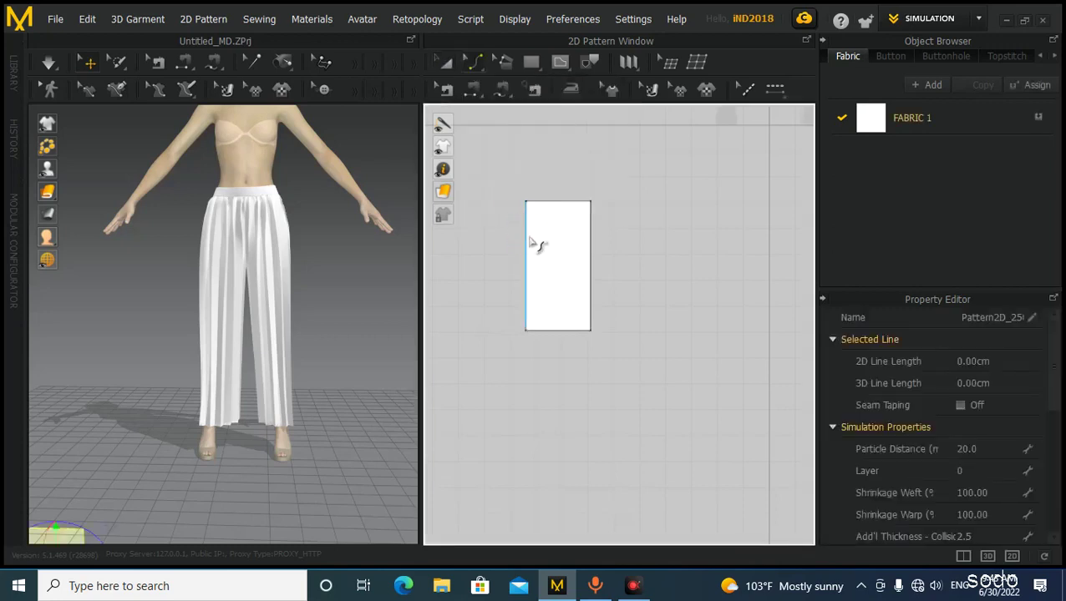
pyautogui.click(471, 63)
pyautogui.click(495, 200)
pyautogui.click(539, 266)
# Move the rectangle's upper-left corner point inward to slant the upper part of the left edge, and clear the selection.
pyautogui.click(471, 63)
pyautogui.click(510, 107)
pyautogui.moveTo(504, 185); pyautogui.dragTo(532, 215)
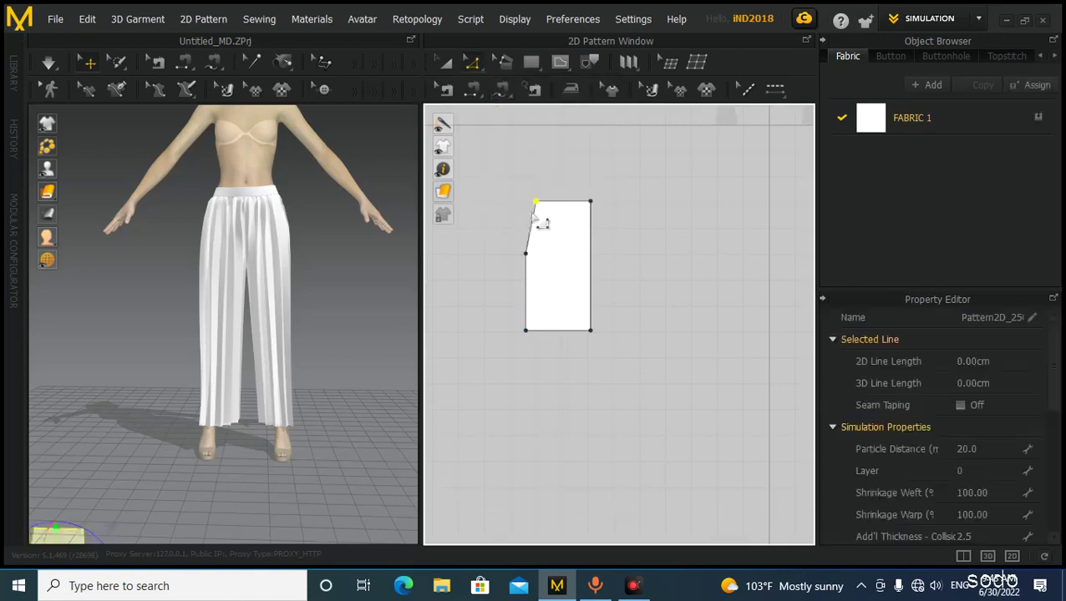
pyautogui.scroll(-2, 597, 284)
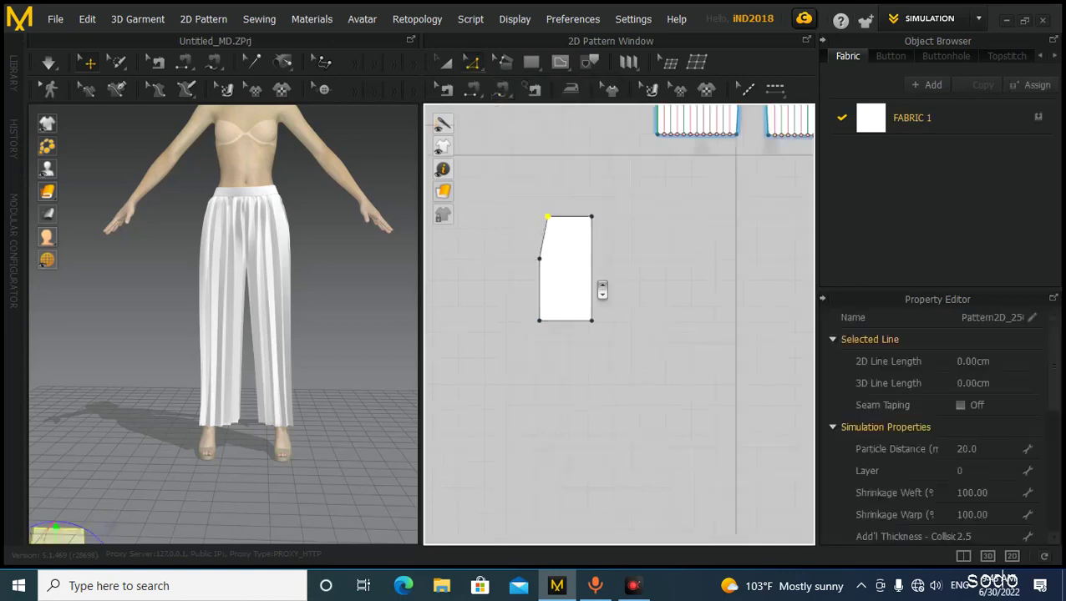
pyautogui.click(585, 336)
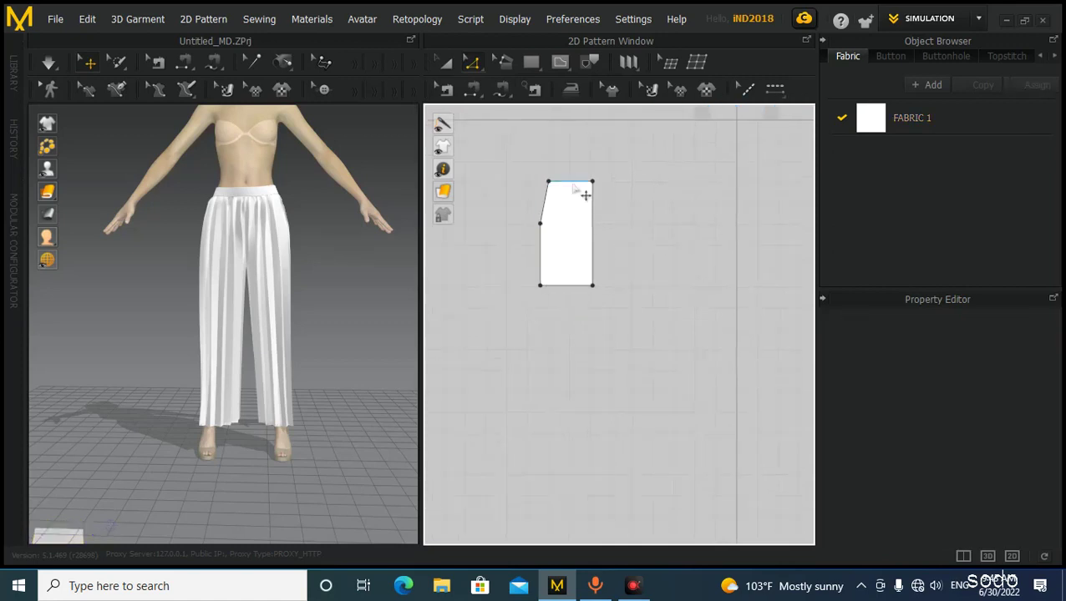
# Draw an internal line about 50 cm long through the middle of the reshaped rectangle, from its top edge to its bottom edge.
pyautogui.click(558, 63)
pyautogui.click(566, 233)
pyautogui.scroll(2, 571, 189)
pyautogui.moveTo(573, 179); pyautogui.dragTo(571, 361)
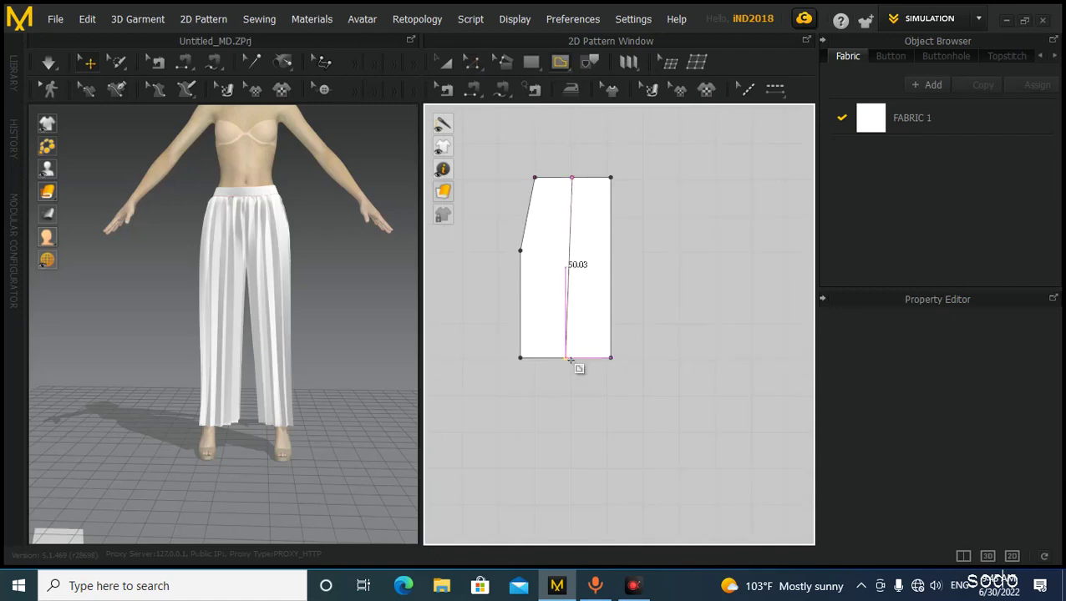
pyautogui.doubleClick(570, 361)
pyautogui.scroll(-2, 641, 276)
pyautogui.moveTo(642, 277); pyautogui.dragTo(625, 229, button='middle')
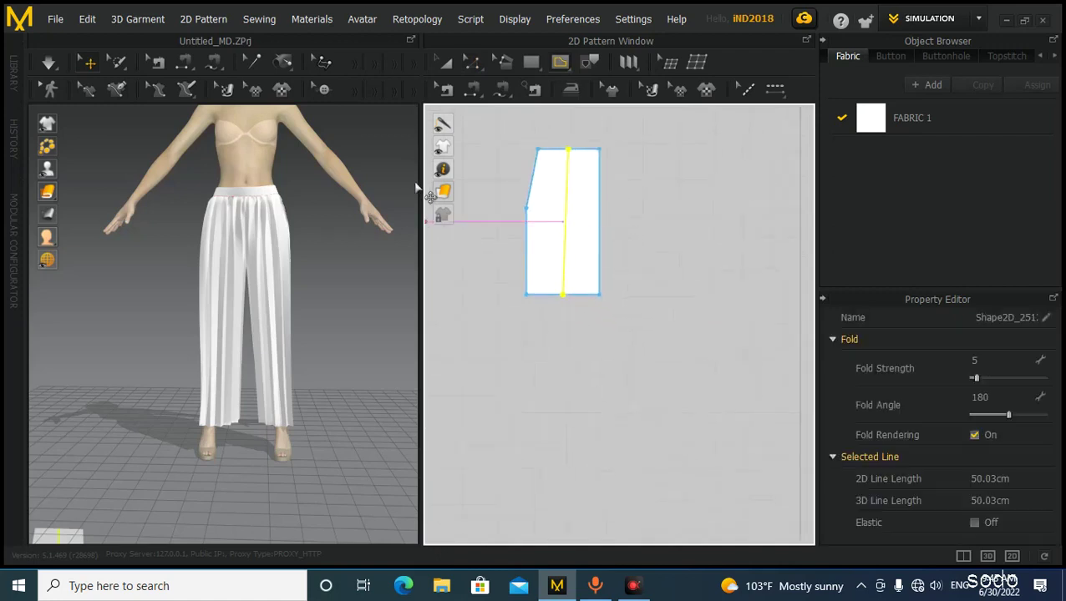
# Use Slash & Spread to define the slash line along the internal line, from its upper end to its lower end.
pyautogui.click(472, 71)
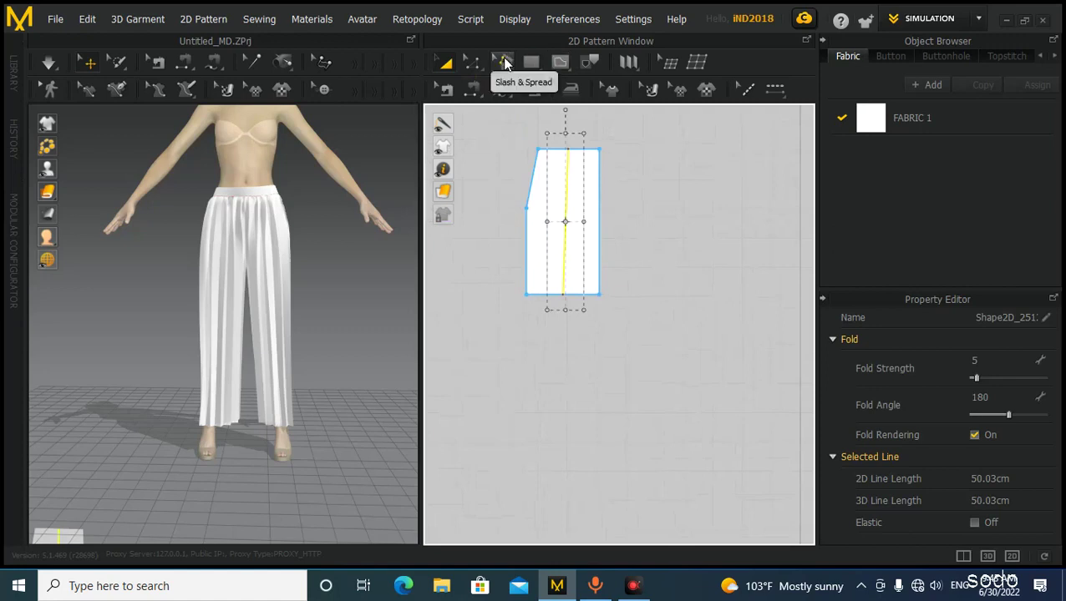
pyautogui.click(504, 64)
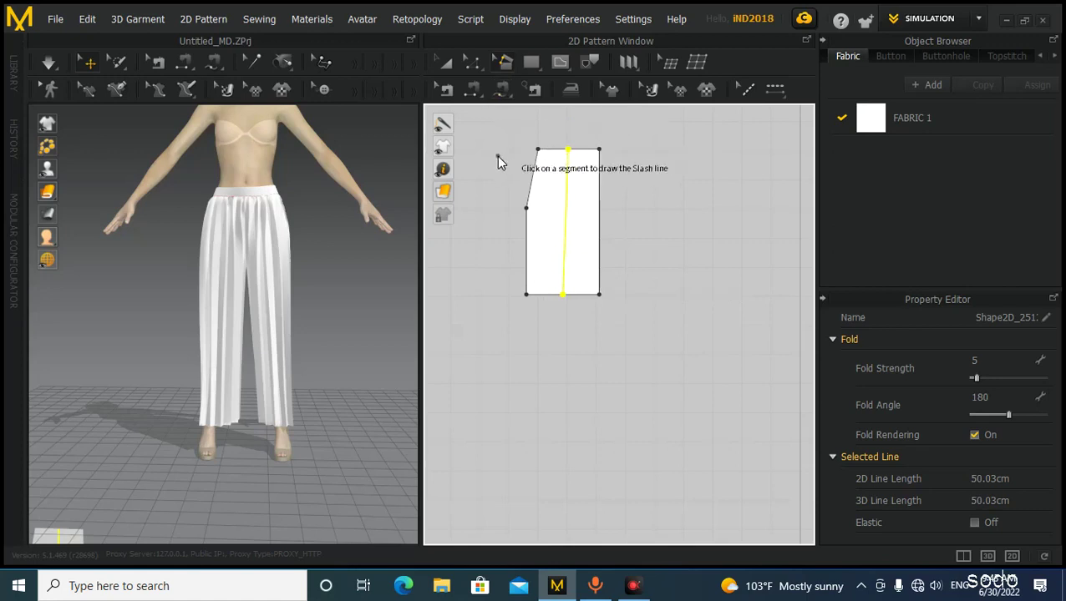
pyautogui.click(565, 238)
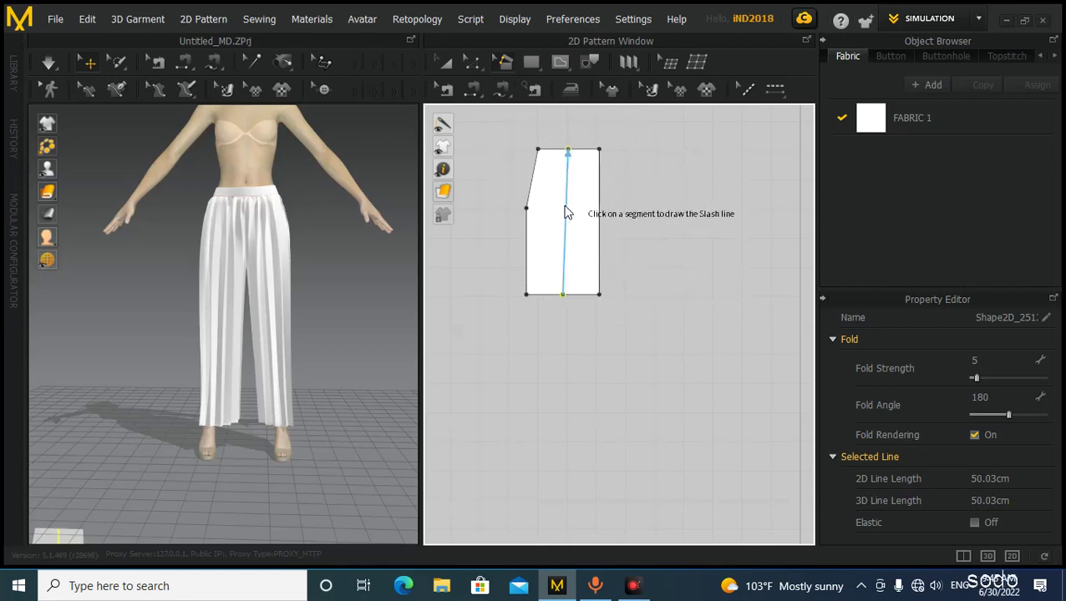
pyautogui.click(563, 281)
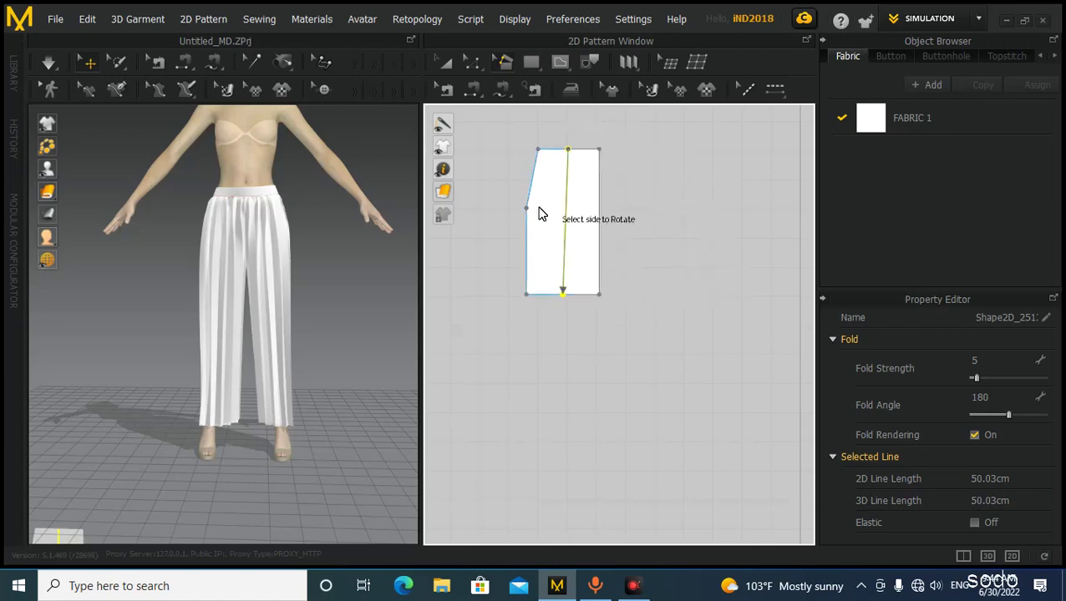
# Spread the part of the pattern right of the slash line outward by a distance of 20 cm.
pyautogui.click(589, 277)
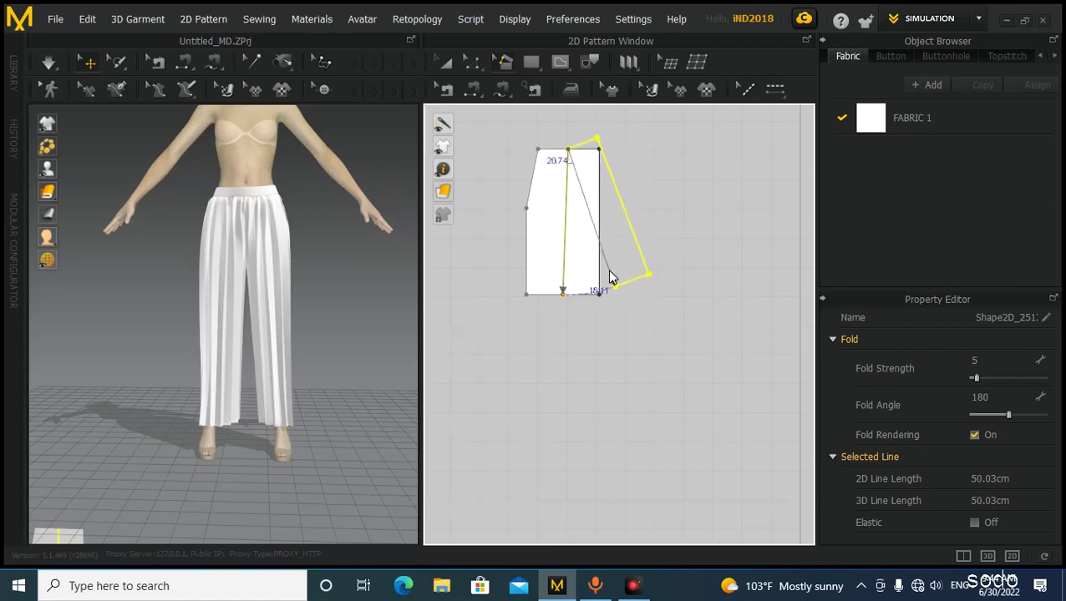
pyautogui.moveTo(599, 282); pyautogui.dragTo(601, 274)
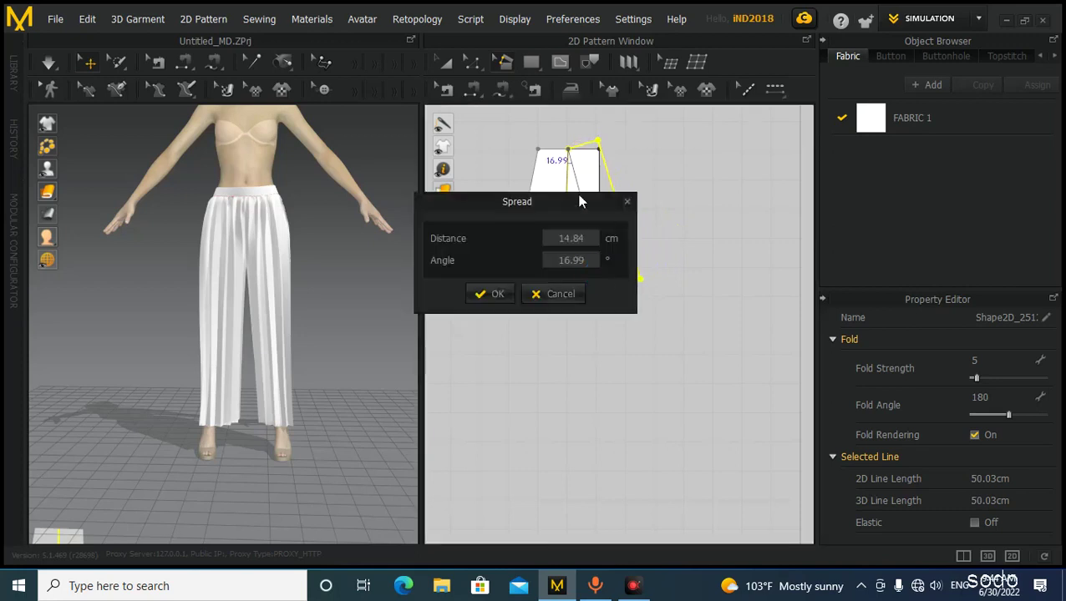
pyautogui.moveTo(580, 200); pyautogui.dragTo(388, 170)
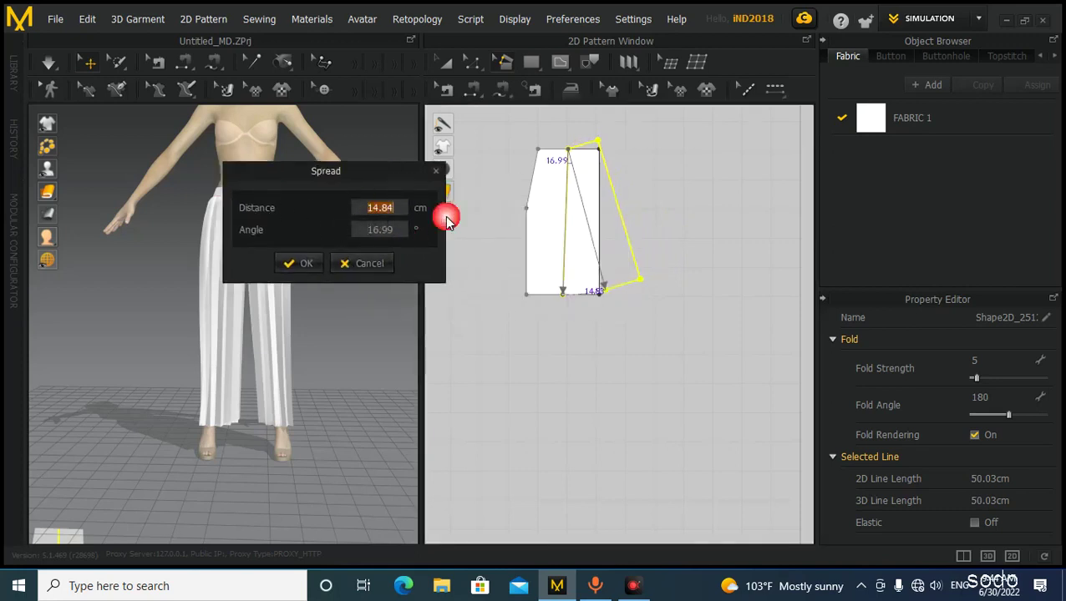
pyautogui.write('20')
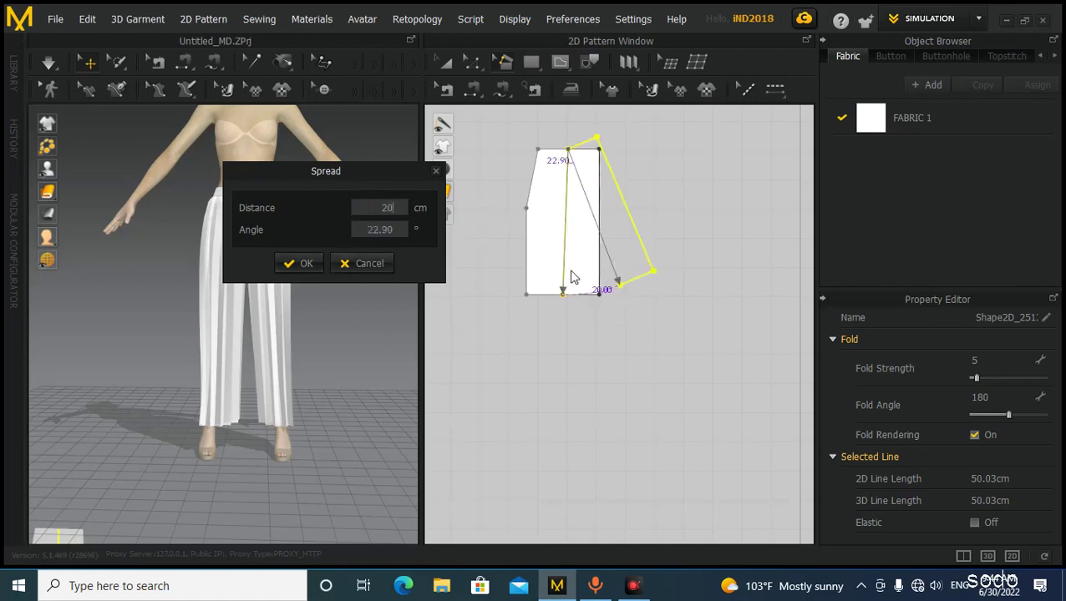
pyautogui.click(307, 264)
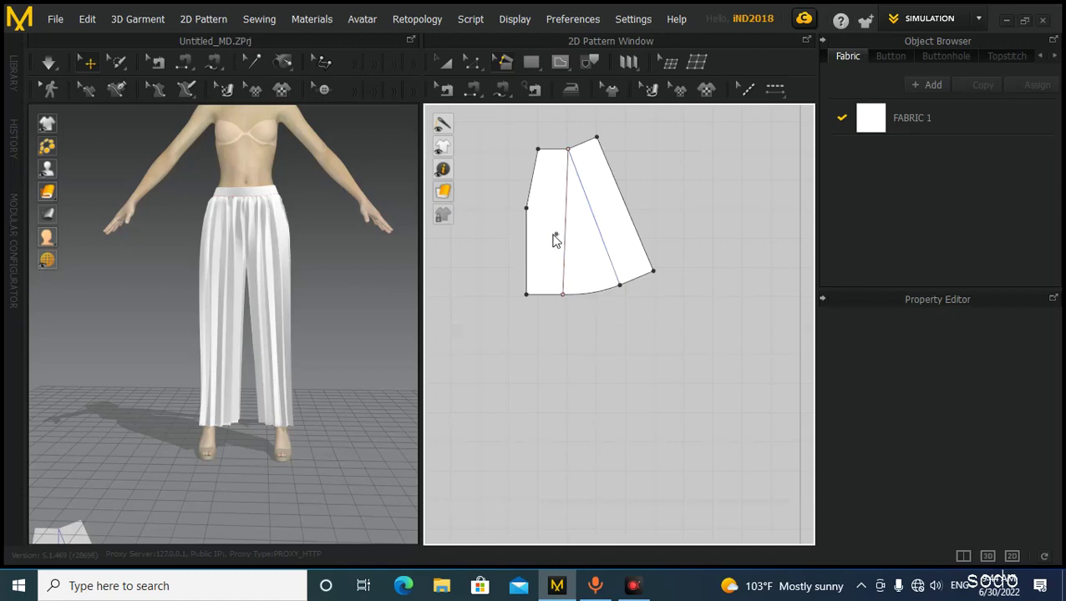
# Use Slash & Spread along the centre line to open the pattern's left part outward by 20 cm.
pyautogui.click(563, 288)
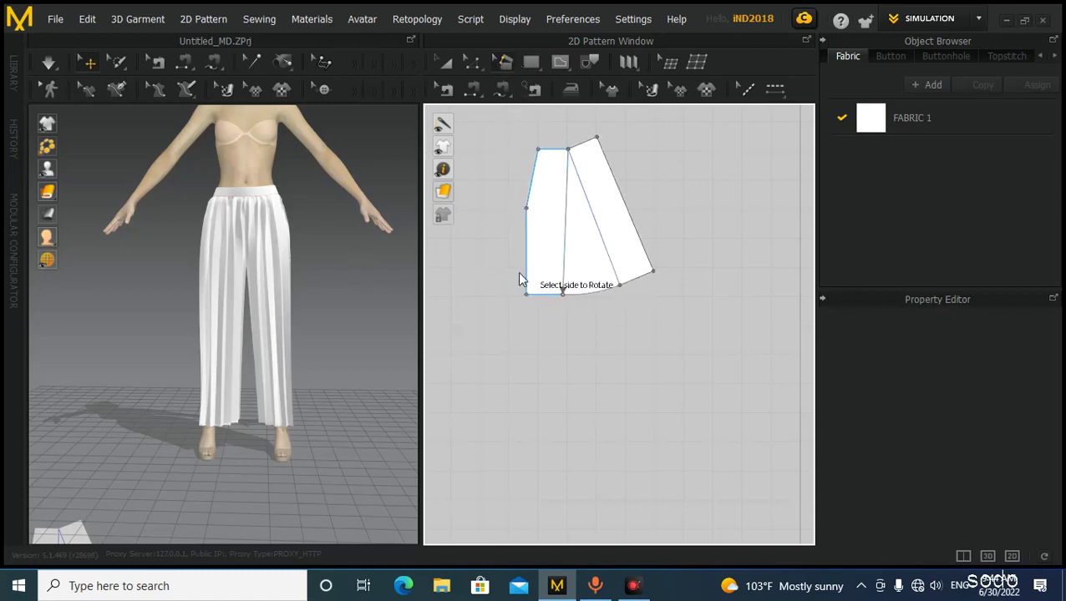
pyautogui.moveTo(529, 277); pyautogui.dragTo(522, 270)
pyautogui.rightClick(524, 273)
pyautogui.moveTo(575, 200); pyautogui.dragTo(413, 206)
pyautogui.click(404, 244)
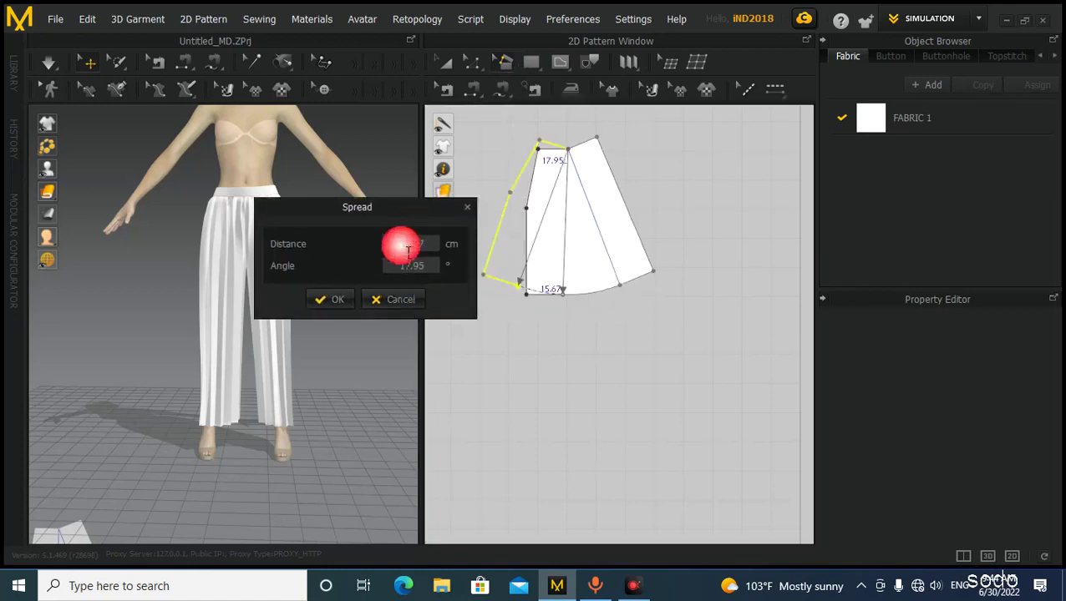
pyautogui.doubleClick(404, 244)
pyautogui.write('2')
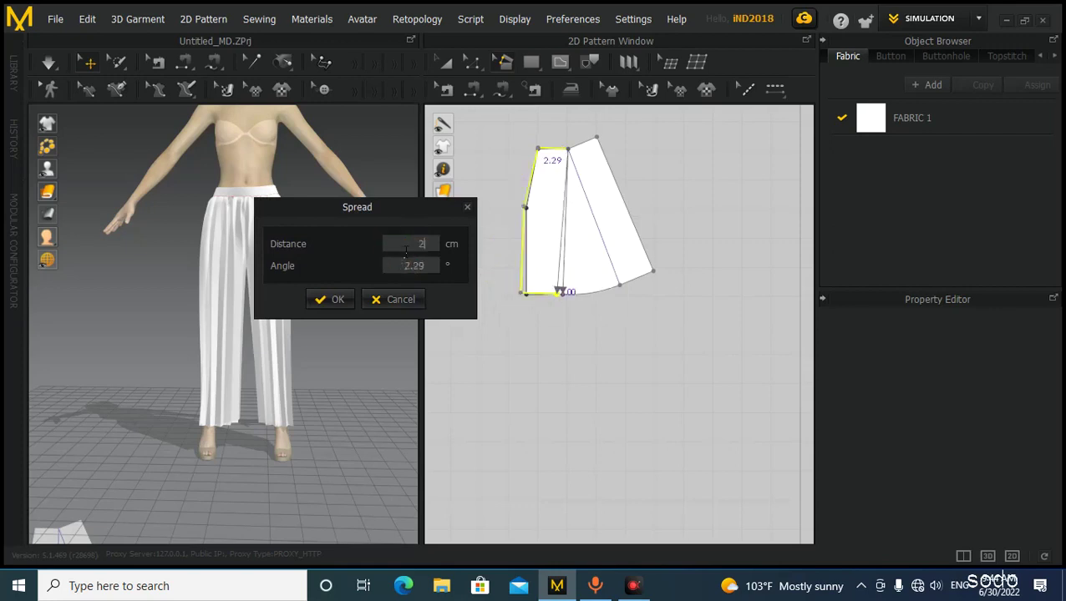
pyautogui.write('0')
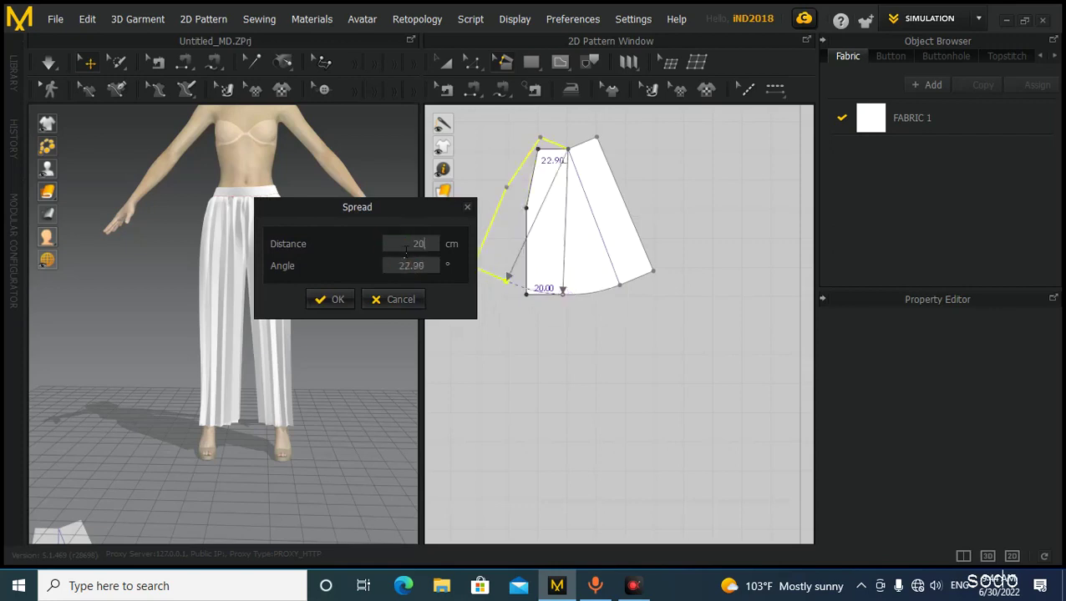
pyautogui.click(352, 299)
# Slash the pattern along the line right of the centre and spread its outer right section by 10 cm.
pyautogui.scroll(-3, 595, 284)
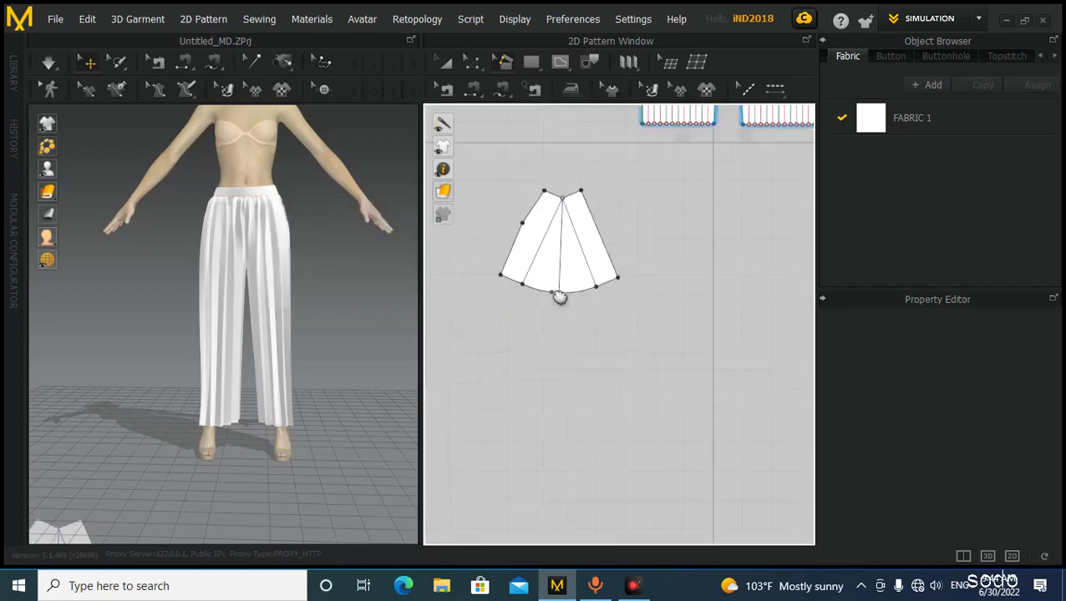
pyautogui.click(593, 268)
pyautogui.click(614, 282)
pyautogui.rightClick(624, 262)
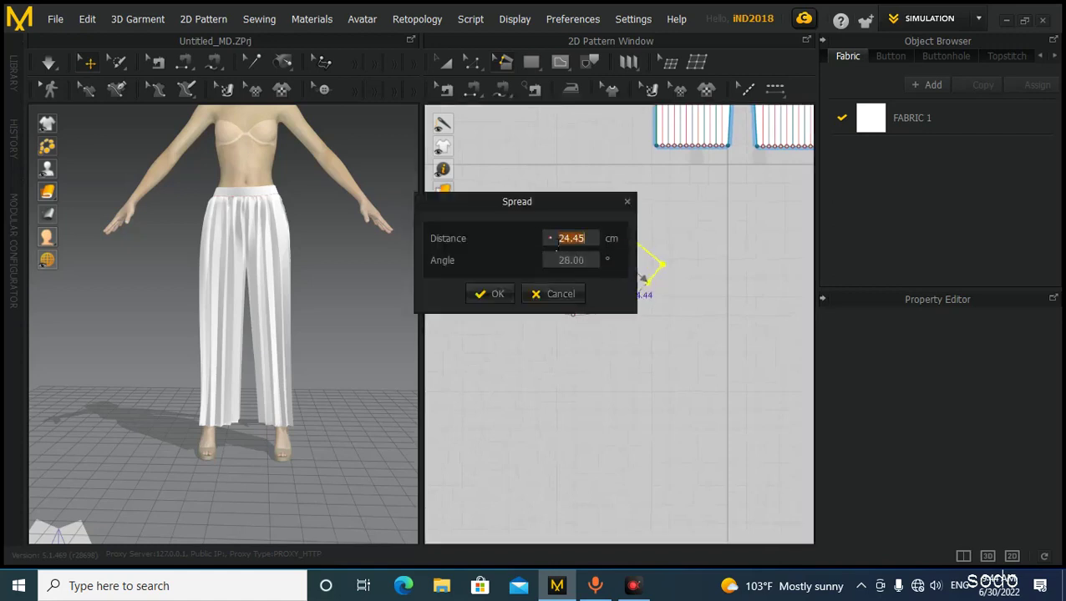
pyautogui.write('1')
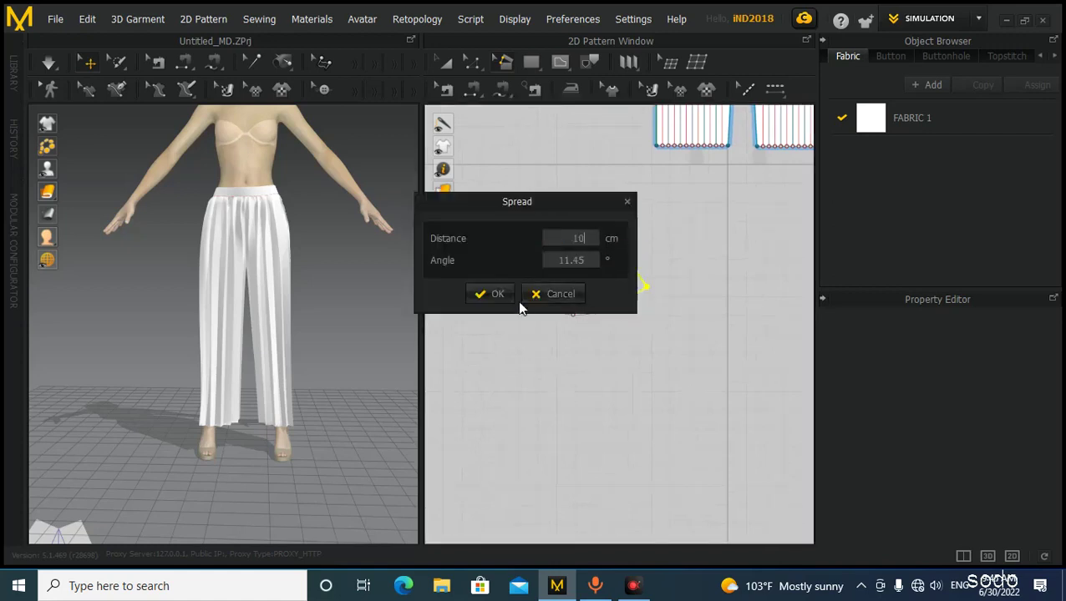
pyautogui.write('0')
pyautogui.click(491, 294)
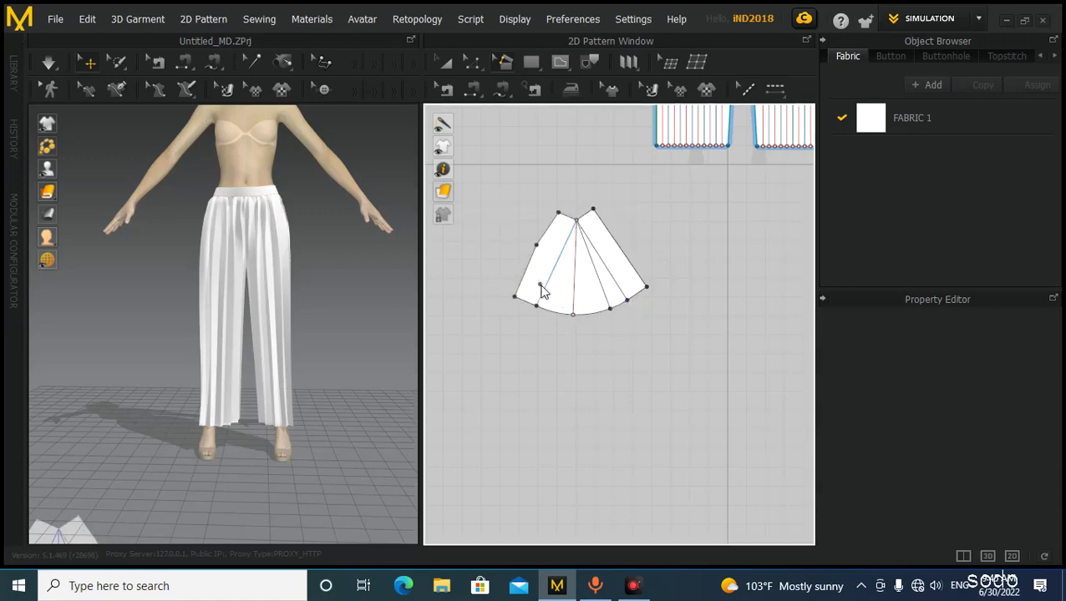
# Slash the pattern along the line left of the centre and spread its outer left section by 10 cm.
pyautogui.click(542, 293)
pyautogui.click(528, 281)
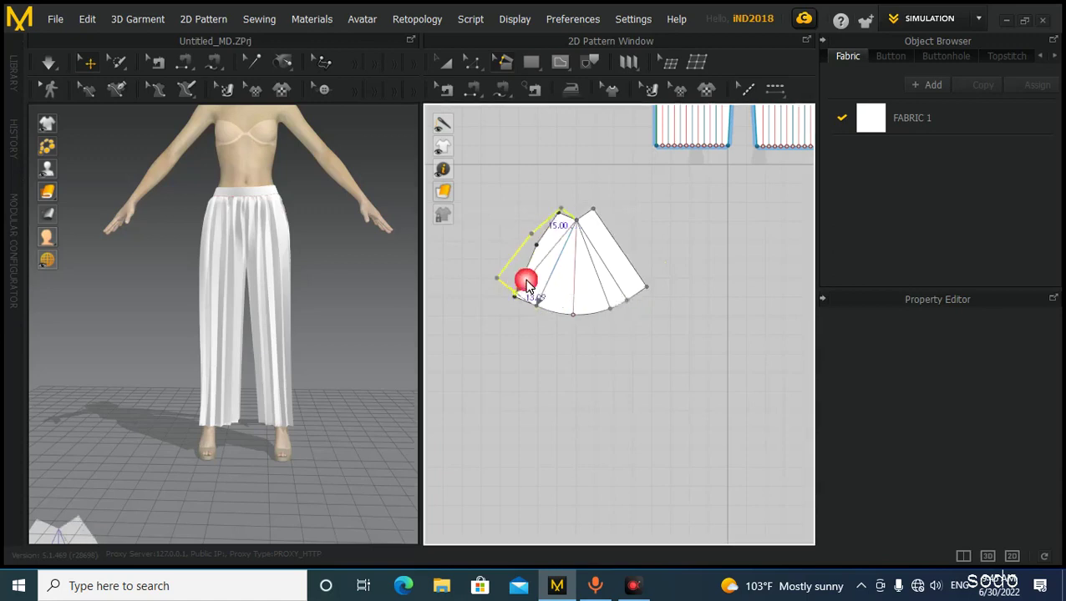
pyautogui.click(510, 279)
pyautogui.doubleClick(560, 239)
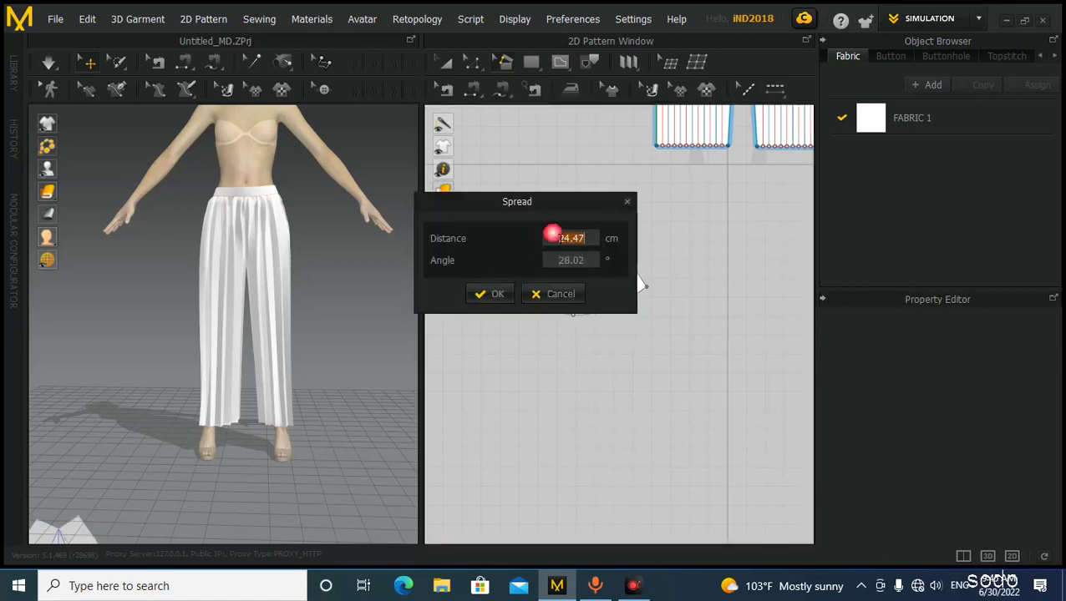
pyautogui.write('10')
pyautogui.click(491, 293)
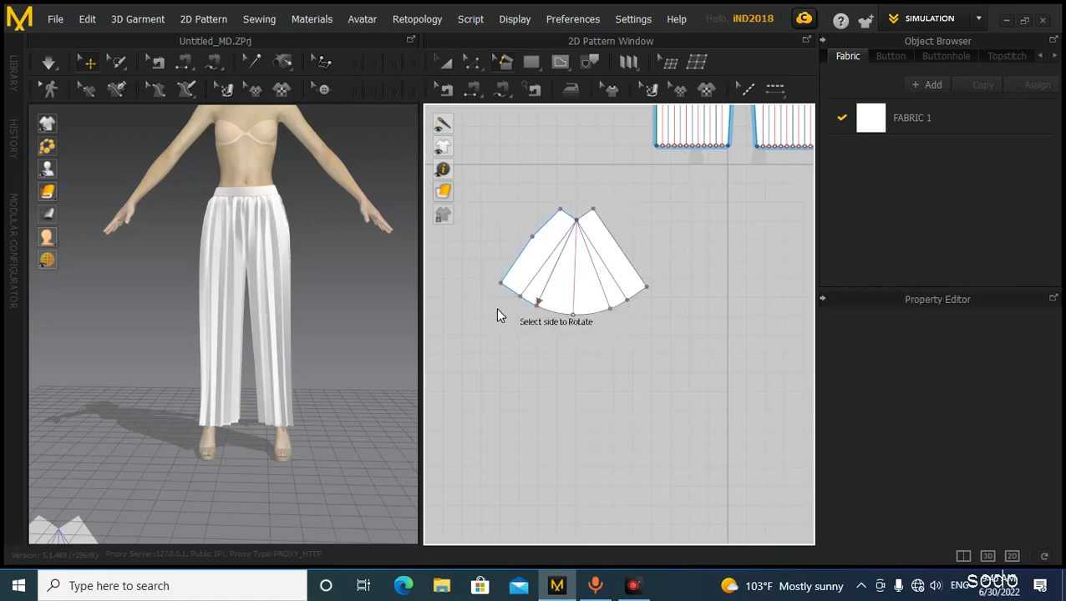
# Slash the pattern just right of its centre line and swing the right part freehand far outward.
pyautogui.moveTo(552, 291)
pyautogui.mouseDown()
pyautogui.moveTo(507, 281)
pyautogui.moveTo(598, 291)
pyautogui.moveTo(621, 313)
pyautogui.mouseUp()
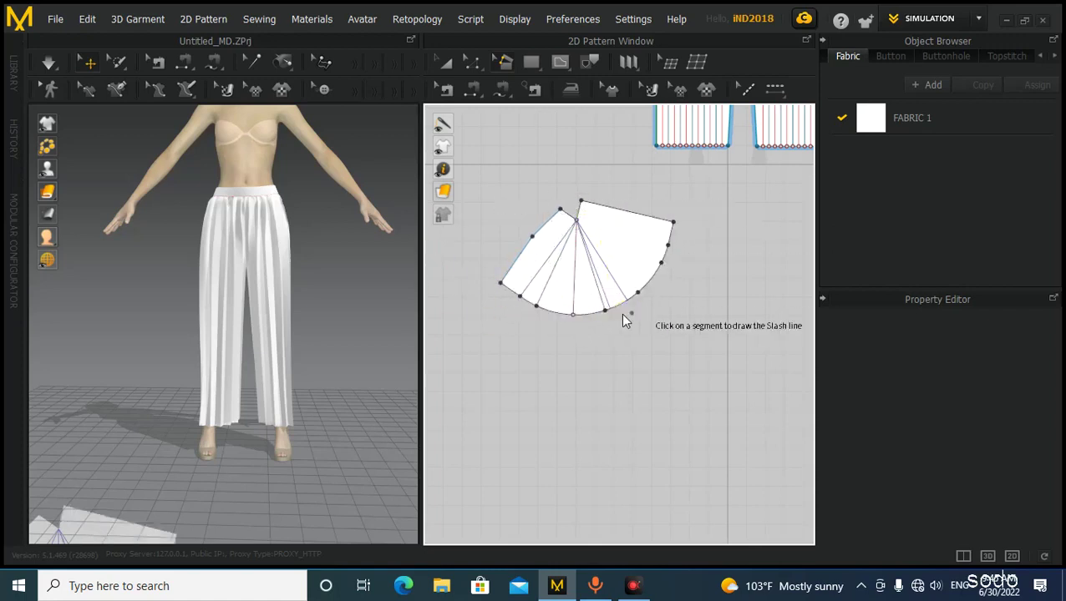
pyautogui.scroll(-3, 592, 242)
# Raise the flared pattern above the floor beside the avatar in the 3D scene, and clear the selection.
pyautogui.moveTo(293, 277); pyautogui.dragTo(359, 251, button='right')
pyautogui.click(447, 64)
pyautogui.moveTo(195, 409); pyautogui.dragTo(208, 271)
pyautogui.moveTo(160, 260); pyautogui.dragTo(208, 272, button='middle')
pyautogui.scroll(2, 288, 321)
pyautogui.moveTo(196, 304); pyautogui.dragTo(181, 278)
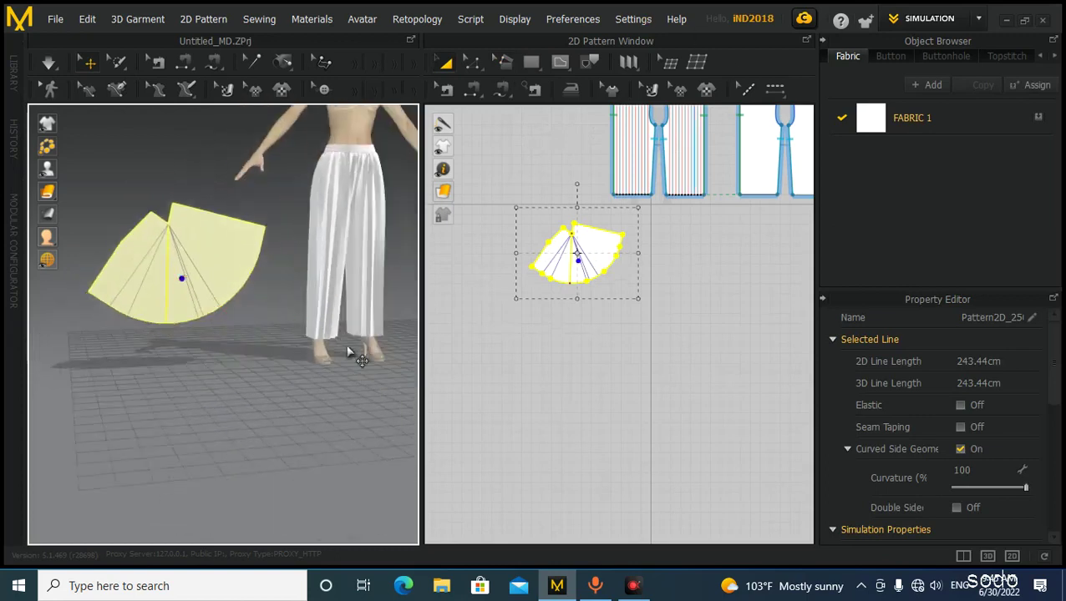
pyautogui.moveTo(613, 367); pyautogui.dragTo(607, 391, button='middle')
pyautogui.click(608, 393)
pyautogui.scroll(10, 555, 269)
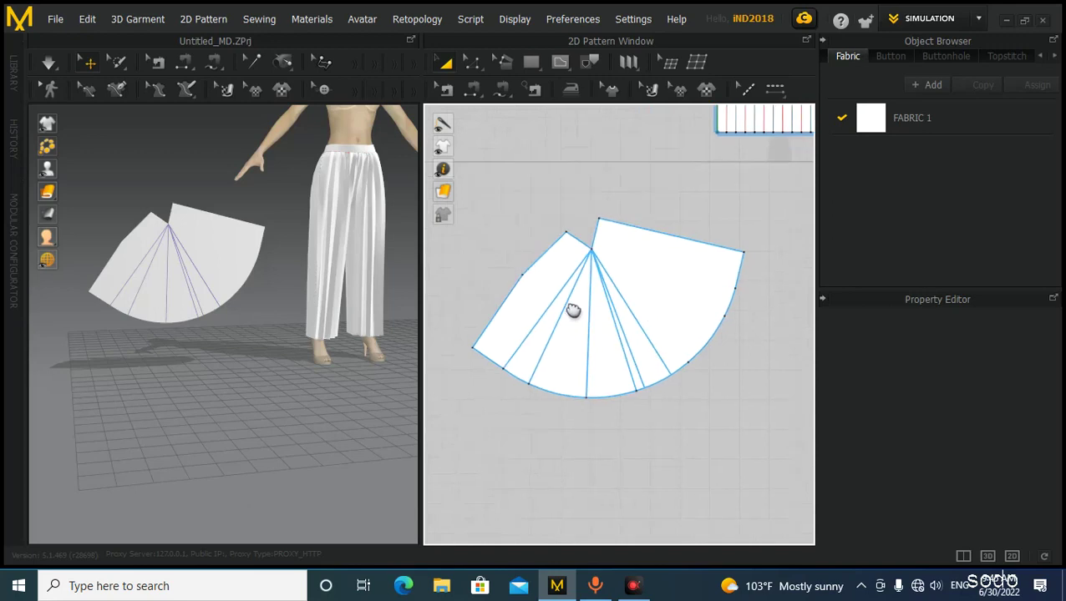
pyautogui.scroll(-3, 598, 296)
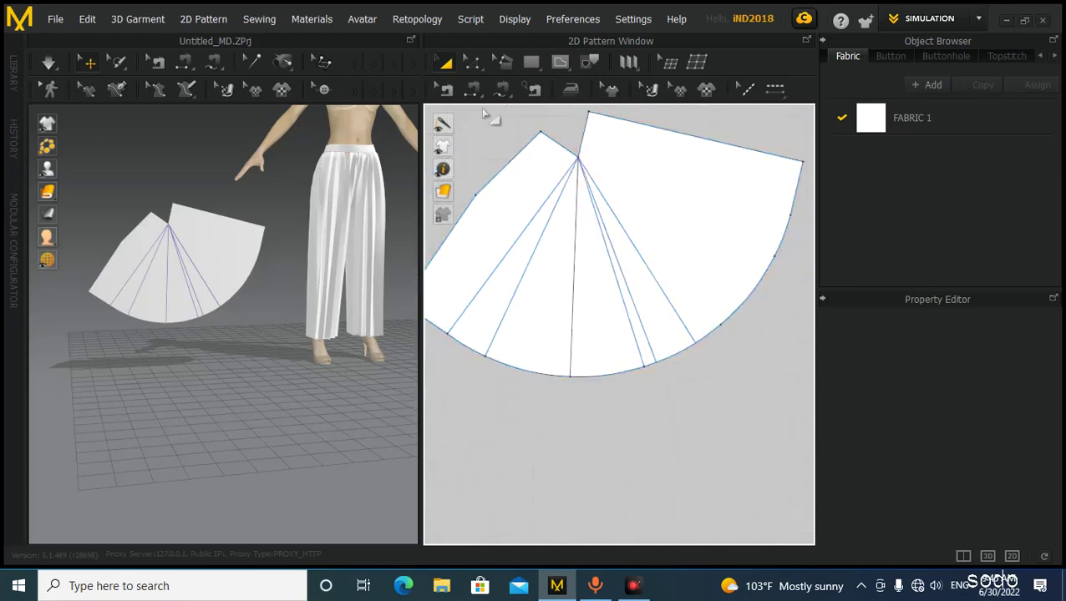
pyautogui.click(572, 323)
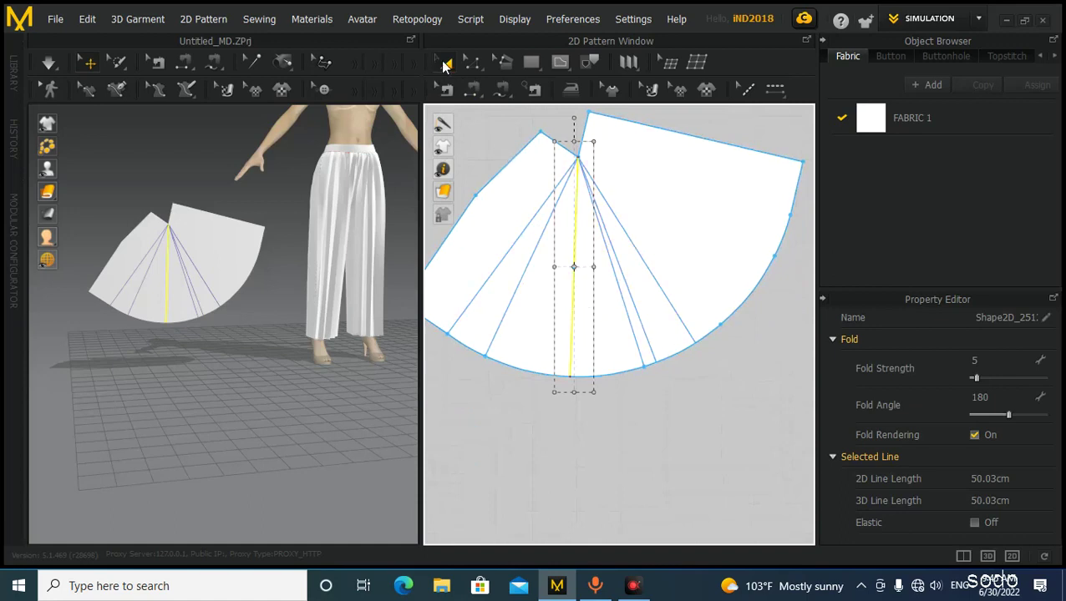
pyautogui.click(443, 66)
pyautogui.click(577, 330)
pyautogui.click(585, 326)
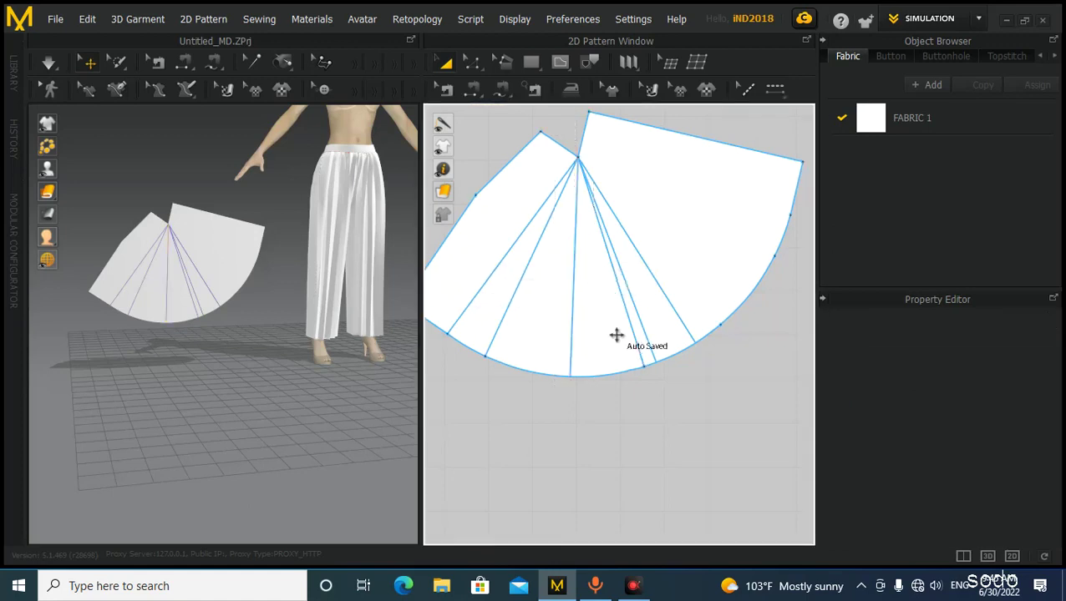
pyautogui.click(583, 328)
pyautogui.click(544, 289)
pyautogui.click(584, 308)
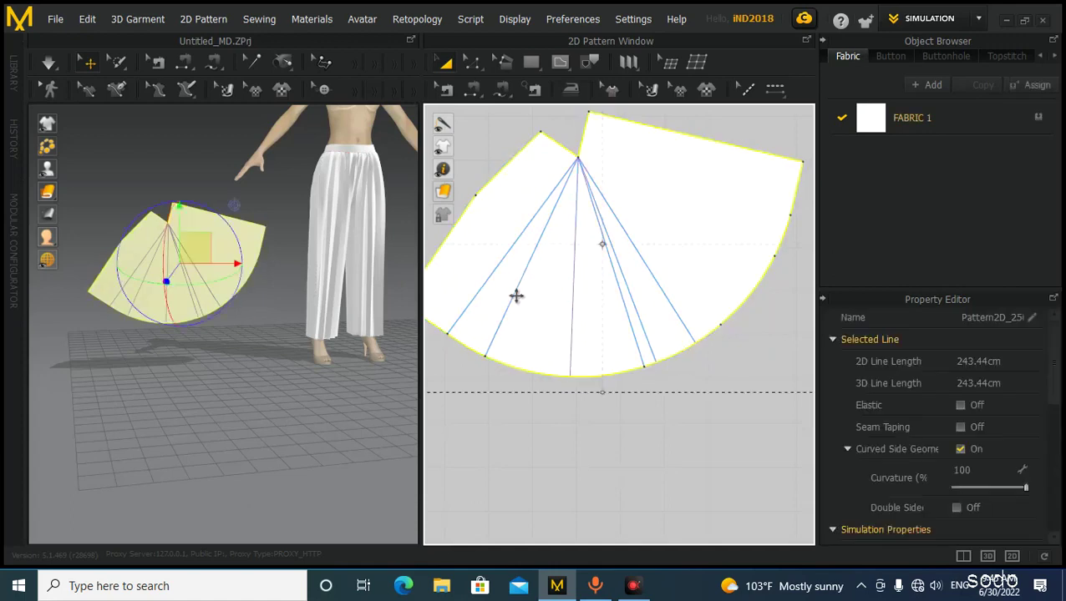
pyautogui.click(609, 242)
pyautogui.click(628, 230)
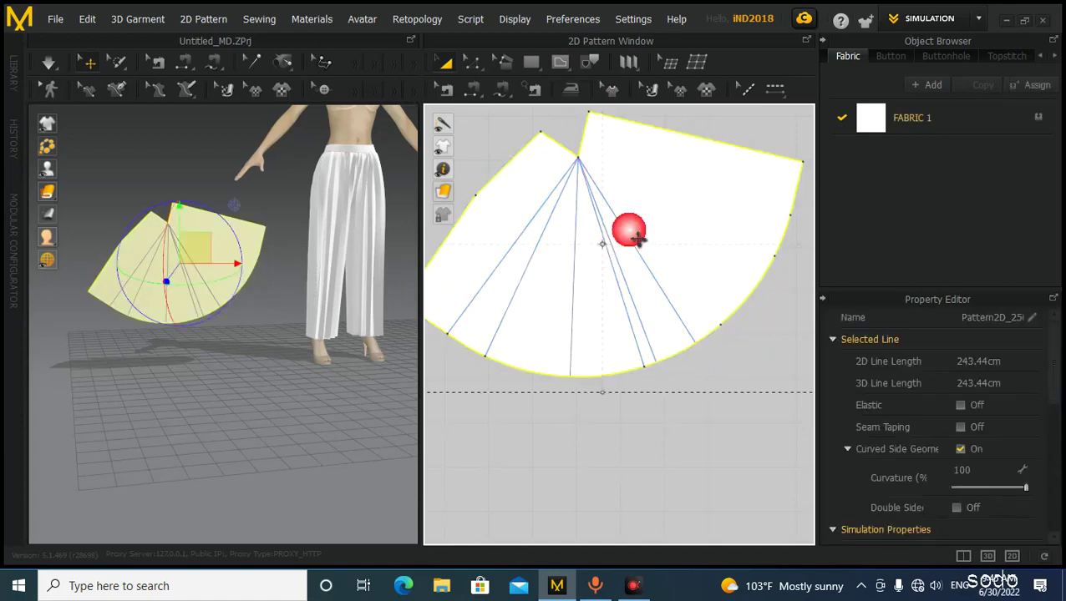
pyautogui.click(649, 472)
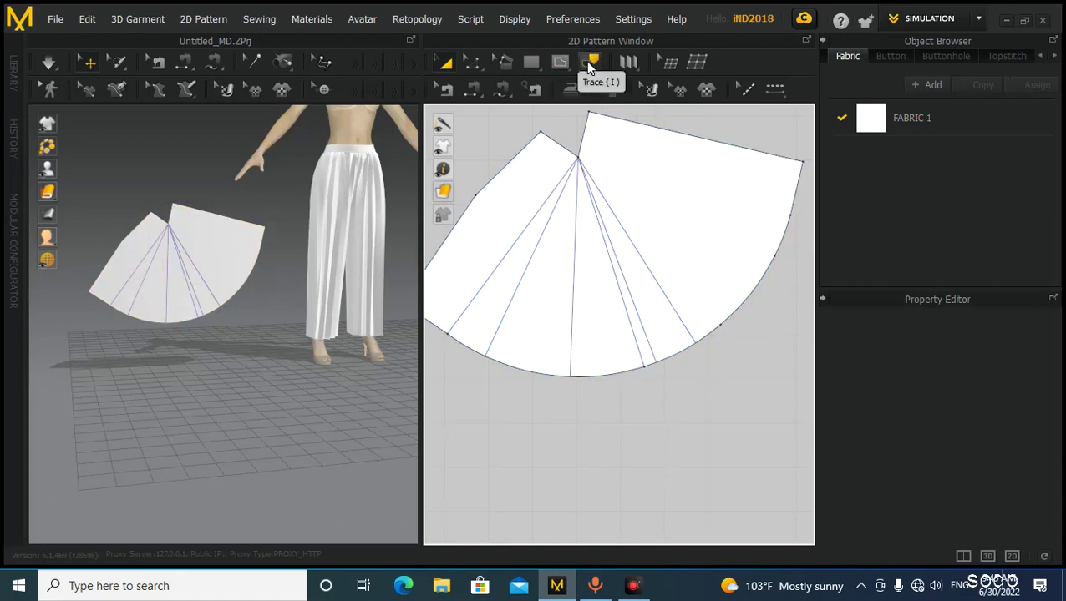
# Delete the three internal lines right of the flared pattern's centre line, using the Trace tool to select them.
pyautogui.click(590, 66)
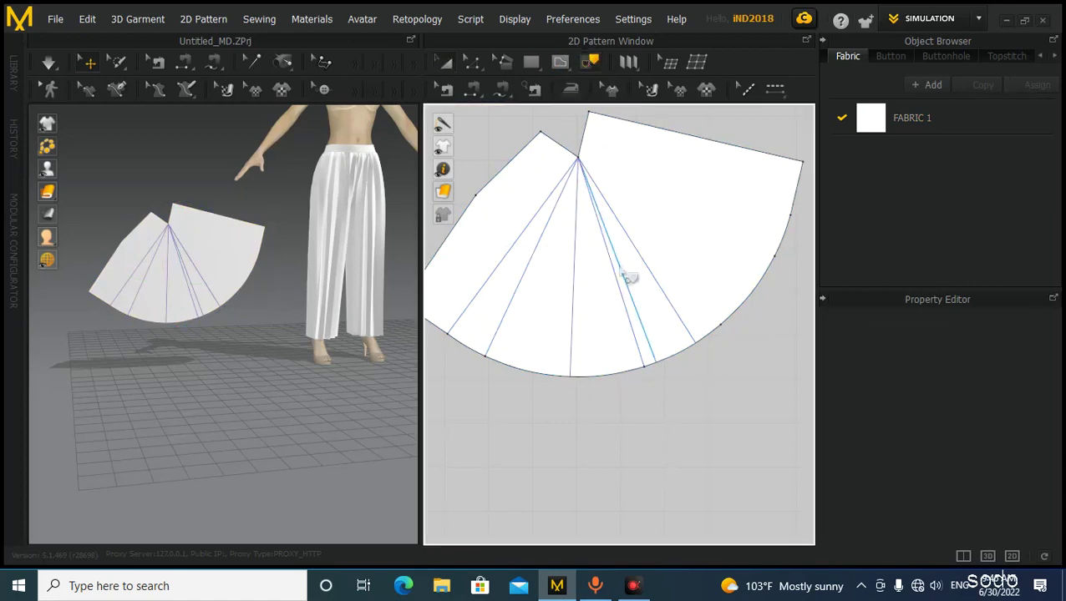
pyautogui.click(621, 269)
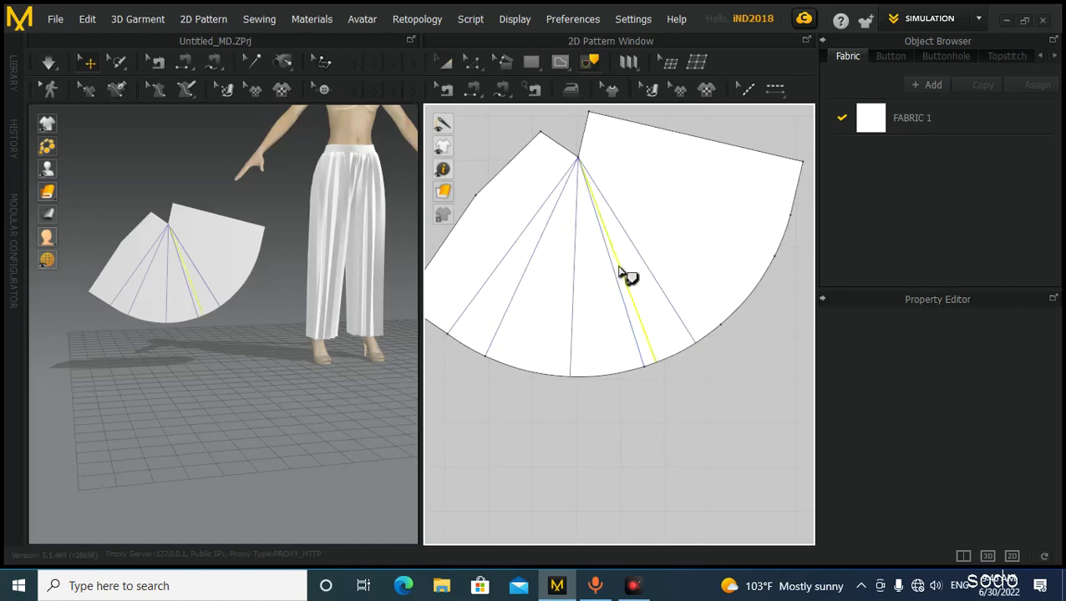
pyautogui.press('Delete')
pyautogui.click(624, 275)
pyautogui.press('Delete')
pyautogui.click(624, 302)
pyautogui.press('Delete')
pyautogui.click(663, 302)
pyautogui.press('Delete')
# Delete the centre internal line and the two remaining internal lines to its left.
pyautogui.click(574, 304)
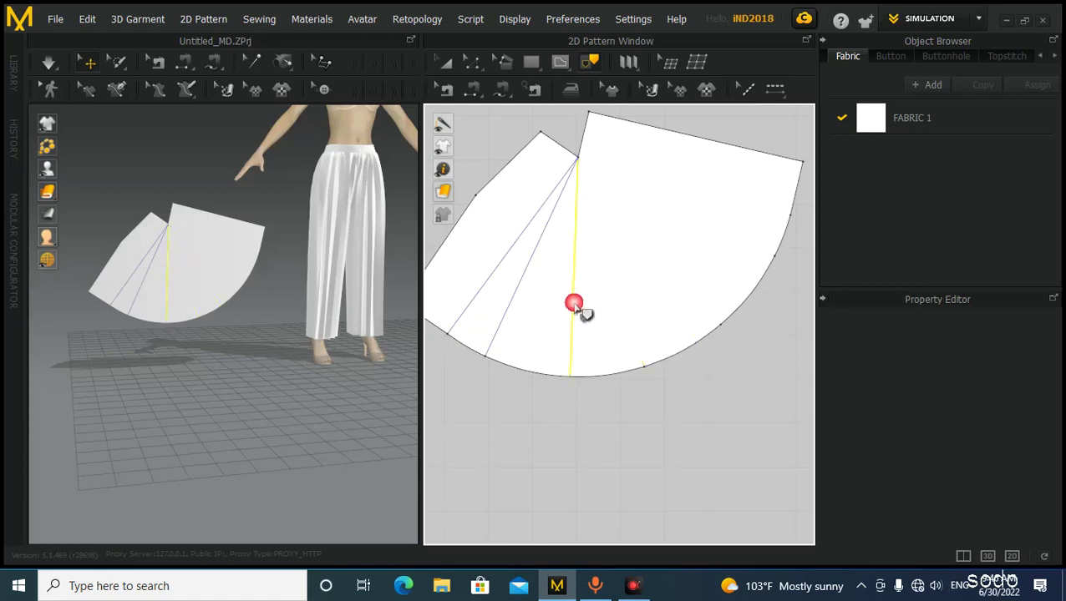
pyautogui.press('Delete')
pyautogui.click(509, 310)
pyautogui.click(489, 299)
pyautogui.press('Delete')
pyautogui.click(505, 306)
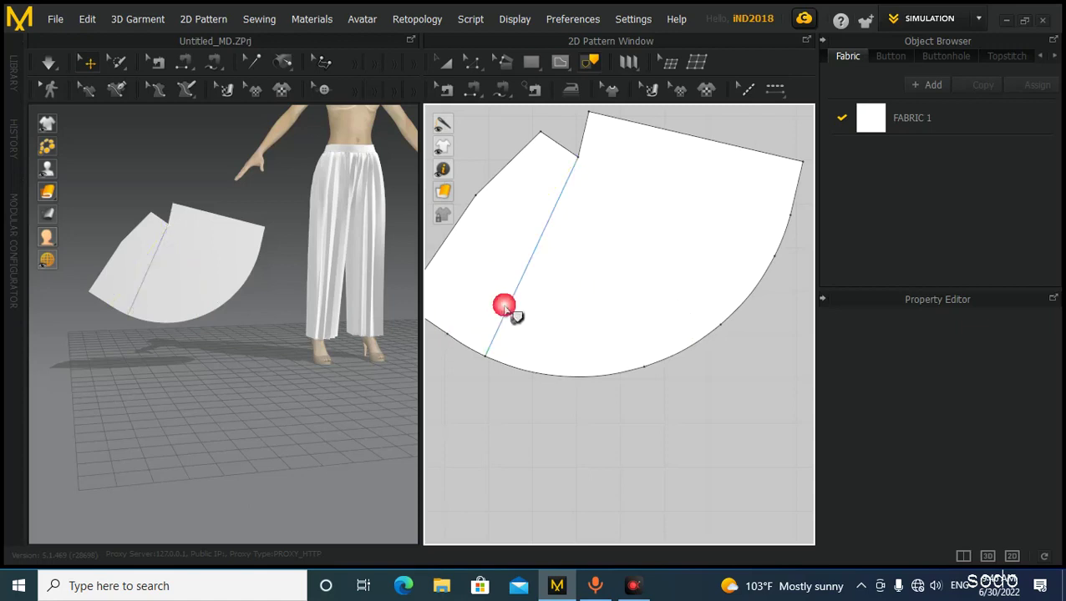
pyautogui.press('Delete')
# Examine the cleaned-up flared pattern in 2D and beside the avatar in 3D, with nothing selected.
pyautogui.scroll(-5, 527, 309)
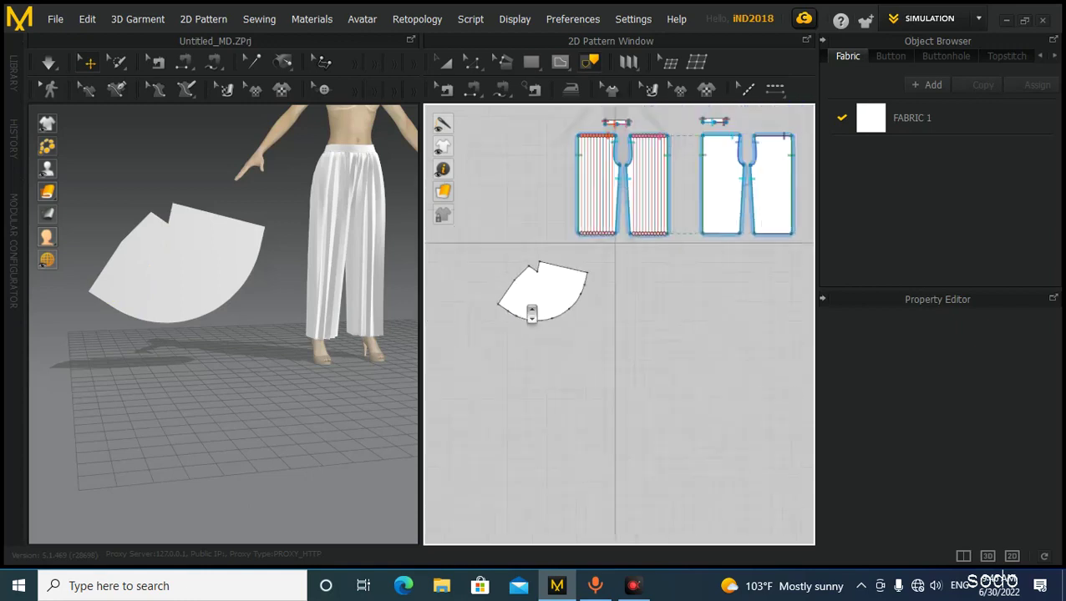
pyautogui.moveTo(532, 314); pyautogui.dragTo(572, 242, button='middle')
pyautogui.moveTo(231, 263); pyautogui.dragTo(199, 275, button='right')
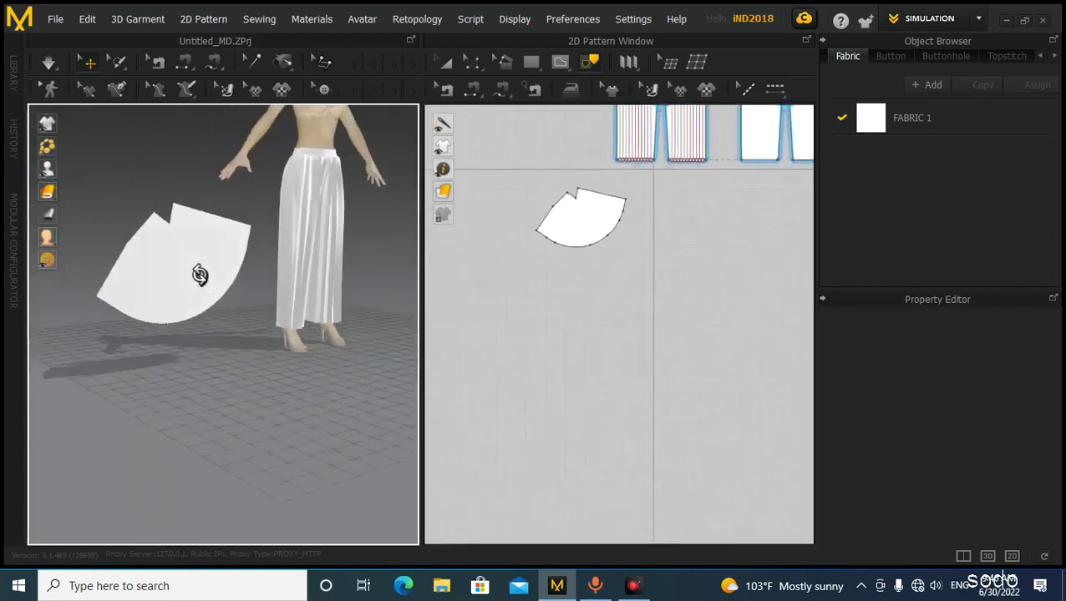
pyautogui.scroll(-4, 552, 270)
pyautogui.scroll(3, 574, 299)
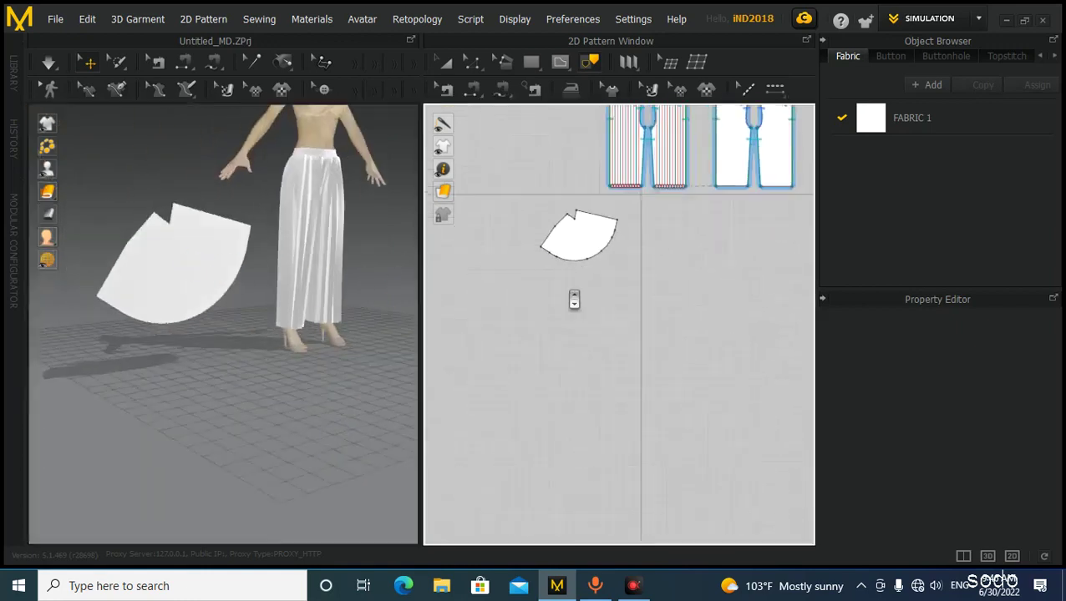
pyautogui.scroll(4, 574, 299)
pyautogui.moveTo(578, 178); pyautogui.dragTo(584, 215, button='middle')
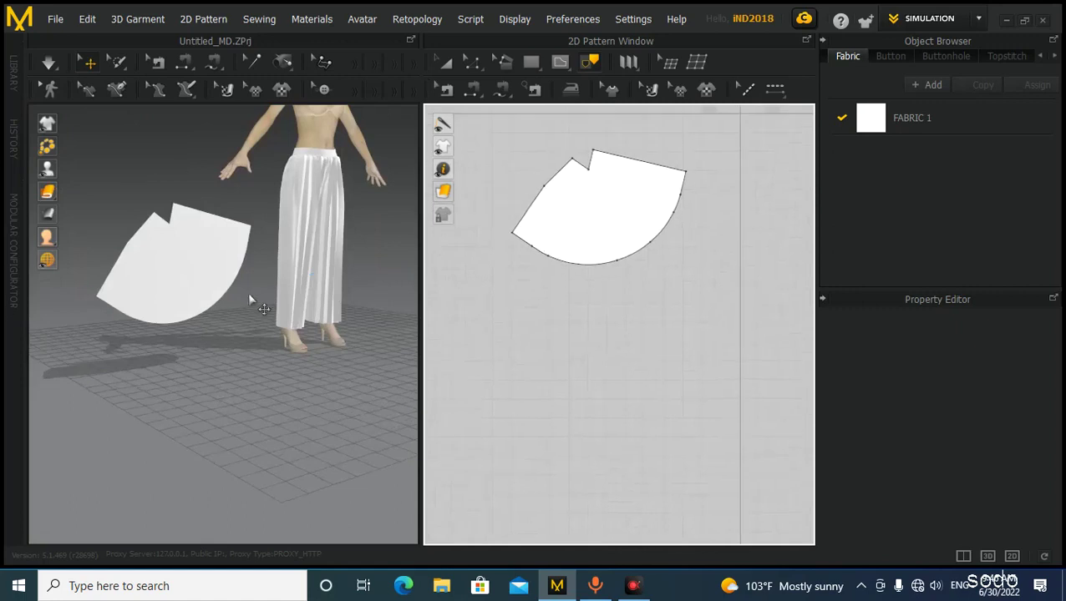
pyautogui.moveTo(249, 298); pyautogui.dragTo(216, 301, button='right')
pyautogui.scroll(-3, 214, 300)
pyautogui.moveTo(215, 301); pyautogui.dragTo(183, 341, button='middle')
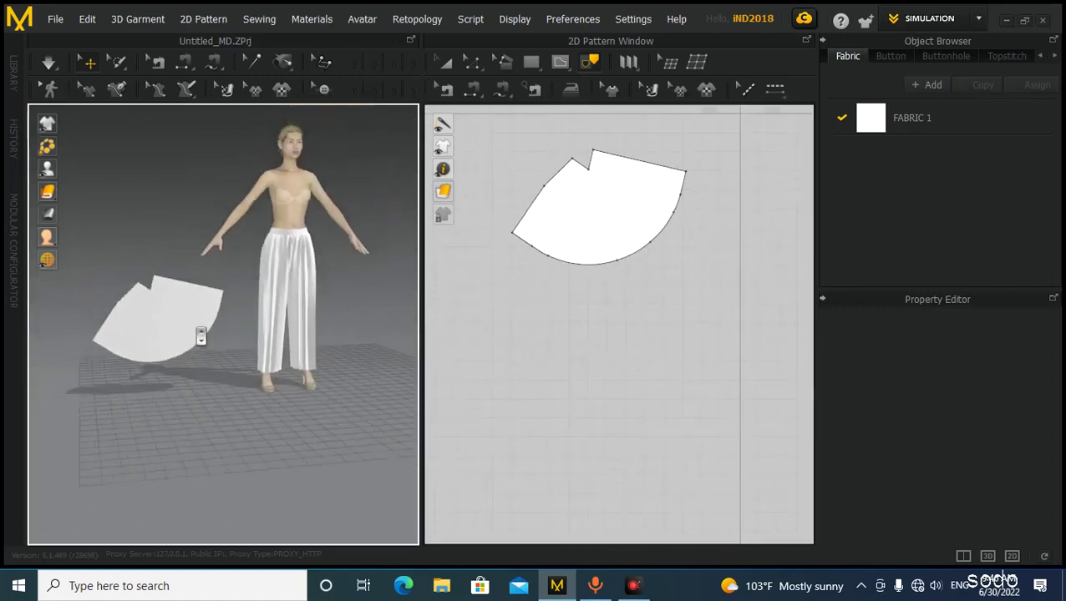
pyautogui.moveTo(179, 364)
pyautogui.mouseDown(button='right')
pyautogui.moveTo(430, 362)
pyautogui.moveTo(180, 367)
pyautogui.mouseUp(button='right')
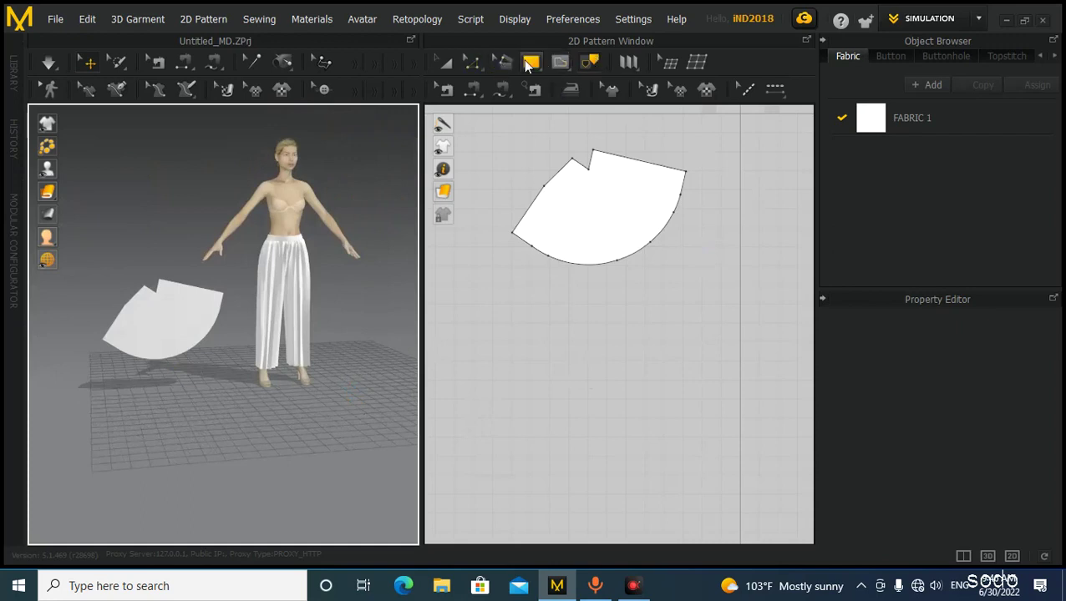
pyautogui.click(556, 188)
pyautogui.scroll(3, 571, 264)
pyautogui.scroll(-4, 568, 264)
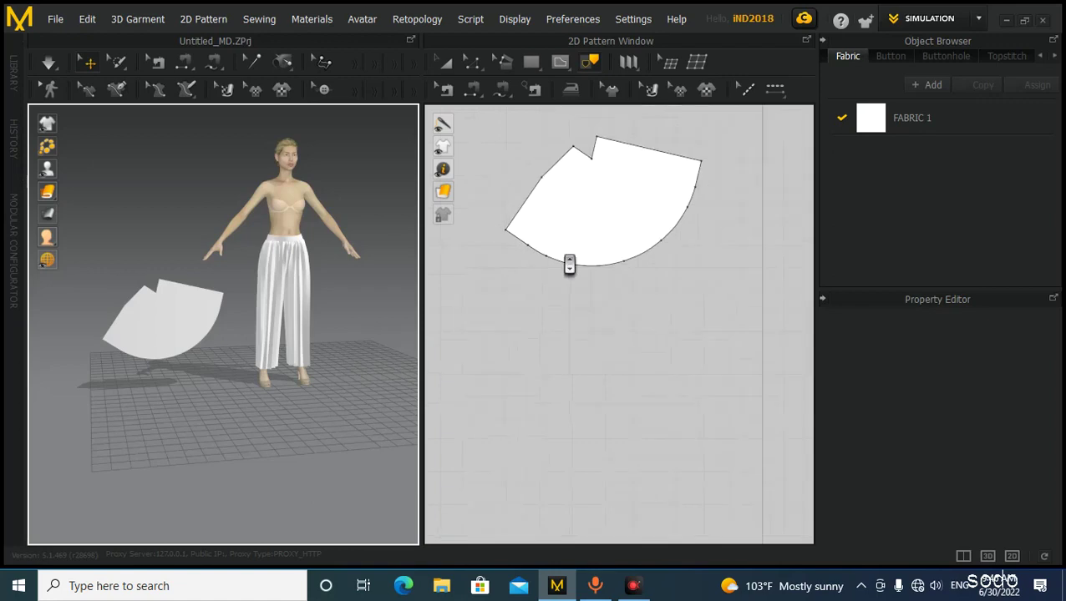
pyautogui.scroll(-2, 288, 295)
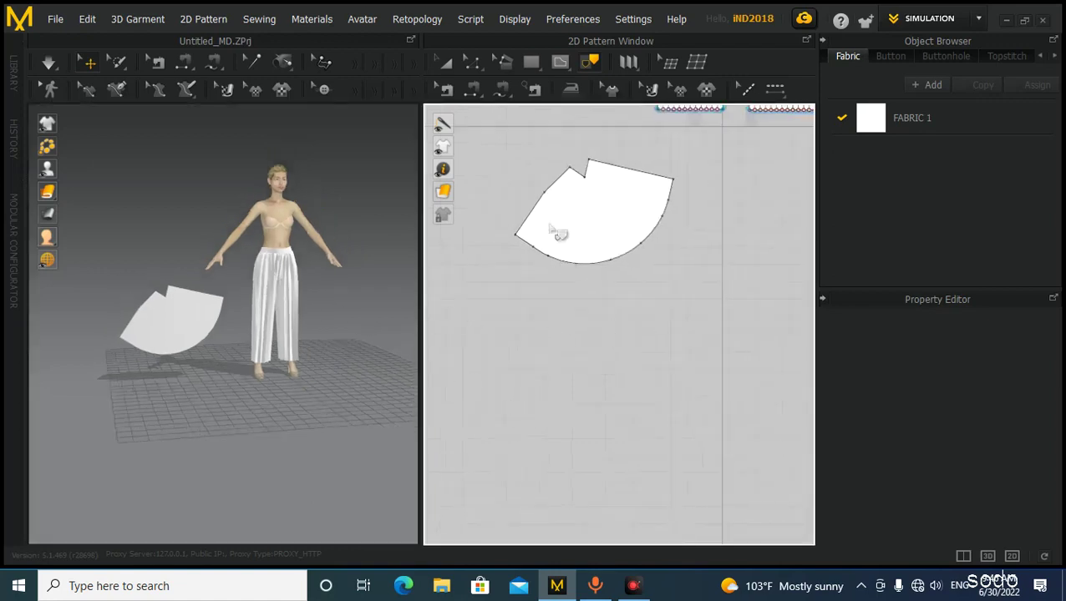
pyautogui.click(446, 63)
pyautogui.click(668, 373)
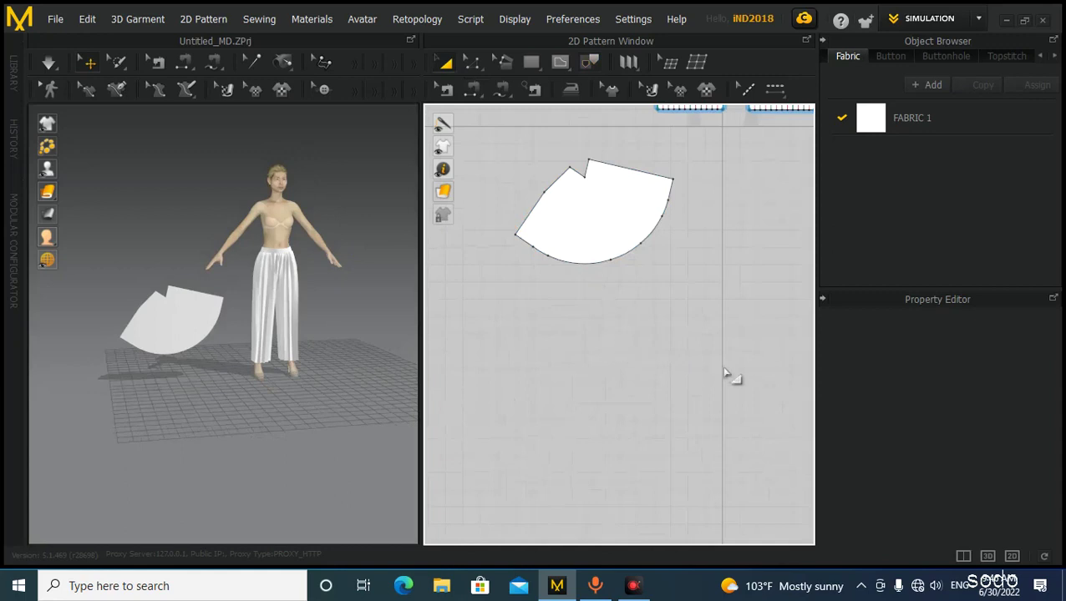
pyautogui.click(568, 318)
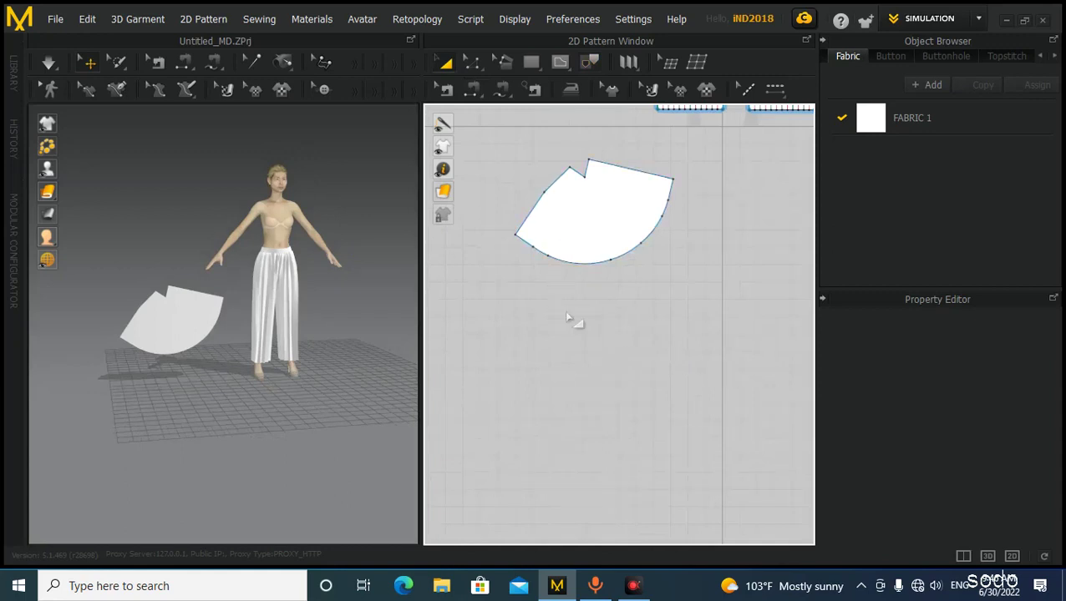